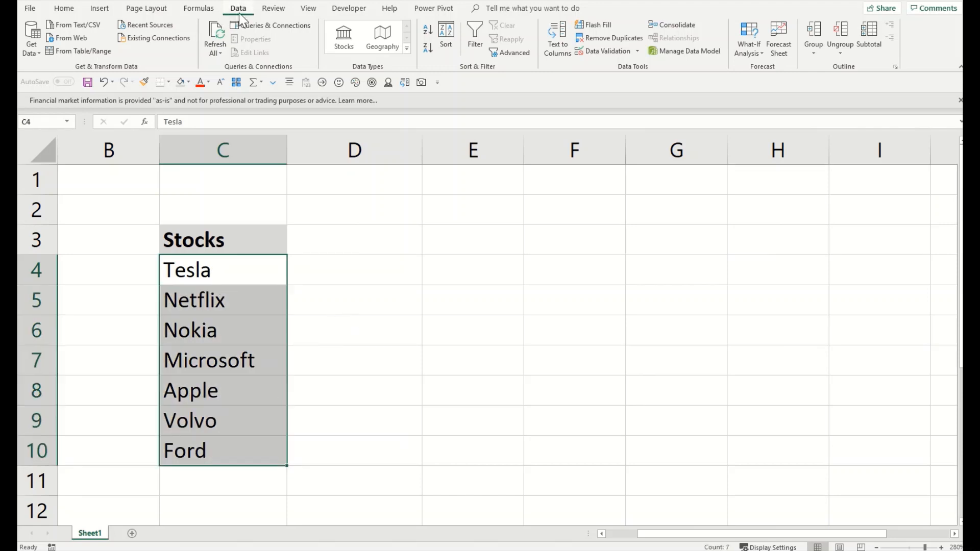
# Step: Convert the company names in C4:C10 to the Stocks data type, leaving Volvo unresolved
pyautogui.hotkey('ctrl', 'q')
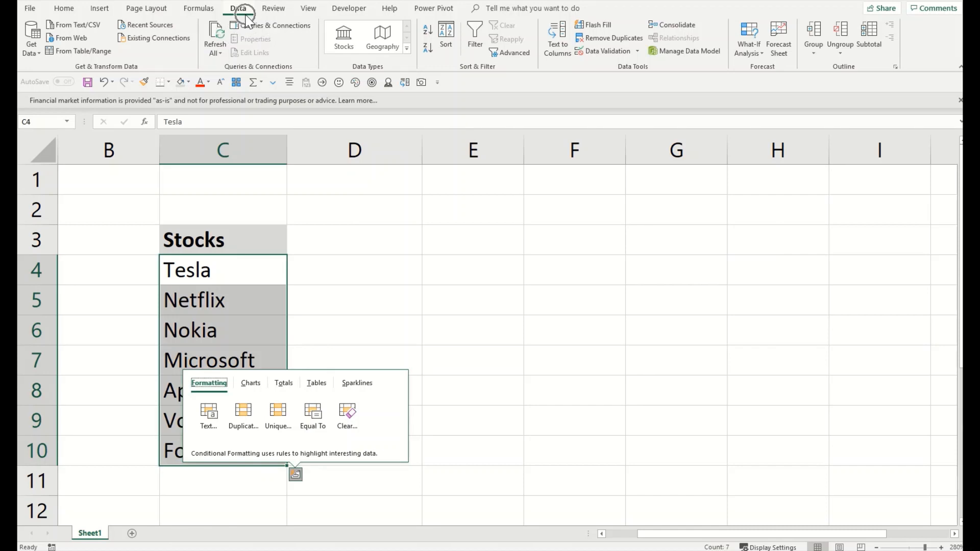
pyautogui.press('ctrl')
pyautogui.press('ctrl')
pyautogui.press('ctrl')
pyautogui.press('ctrl')
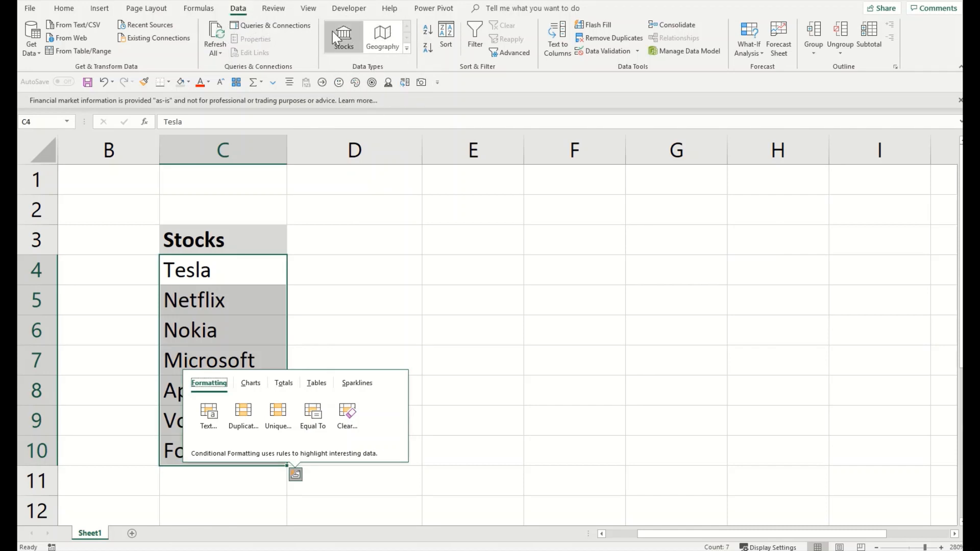
pyautogui.press('ctrl')
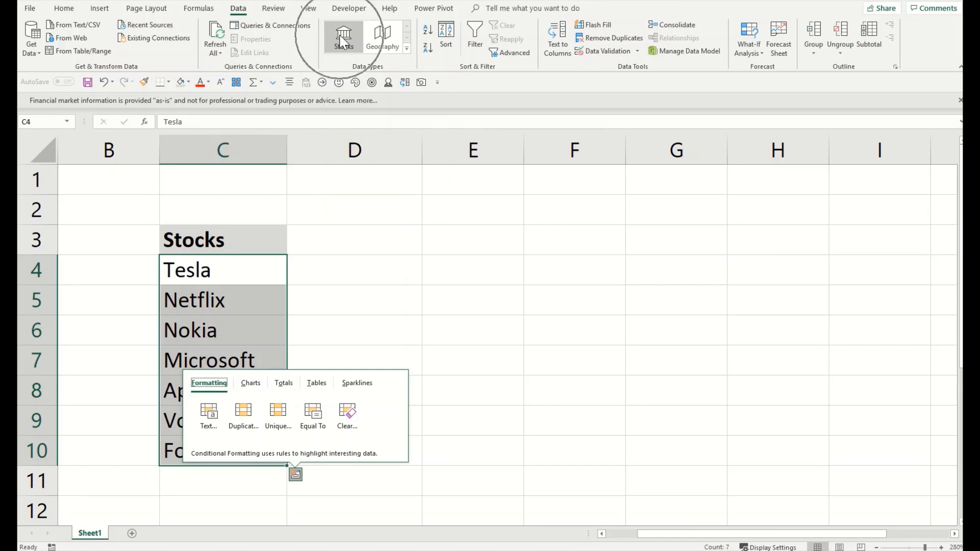
pyautogui.press('ctrl')
pyautogui.click(342, 44)
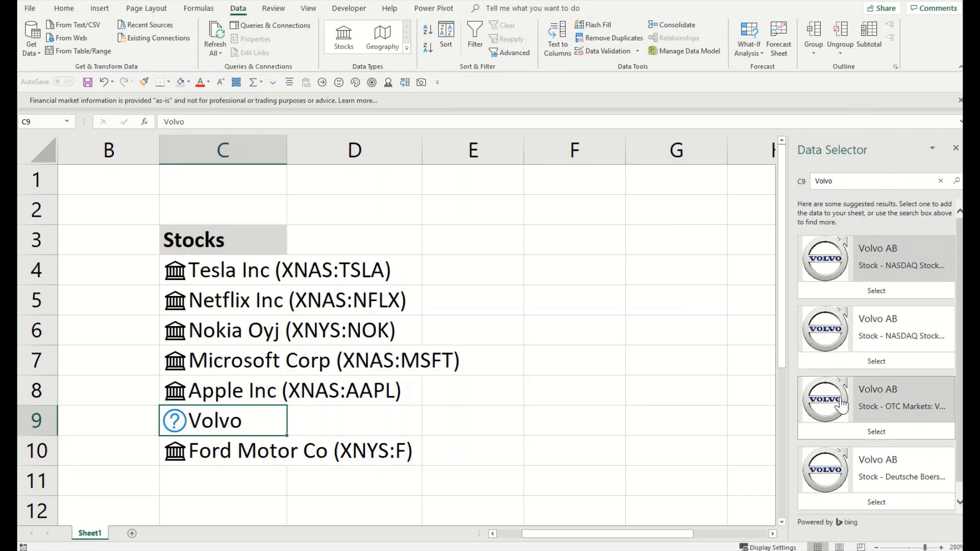
# Step: In the Data Selector, link cell C9 to Volvo AB (XSTO:VOLV A)
pyautogui.scroll(-1, 898, 363)
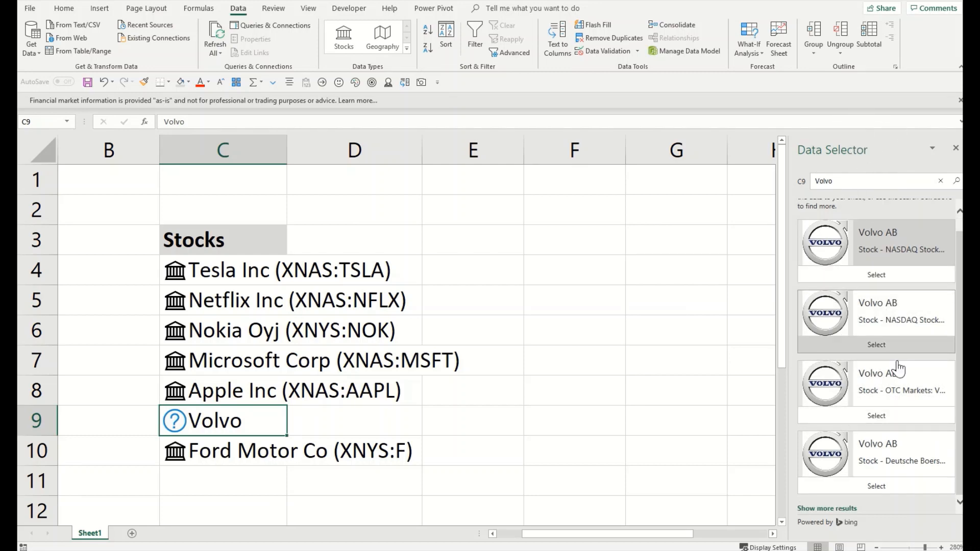
pyautogui.scroll(1, 873, 350)
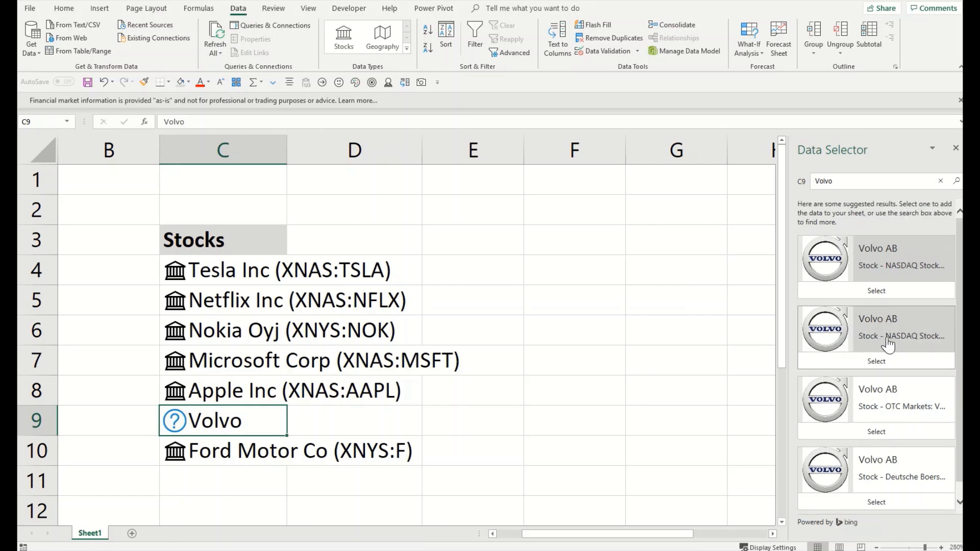
pyautogui.click(885, 338)
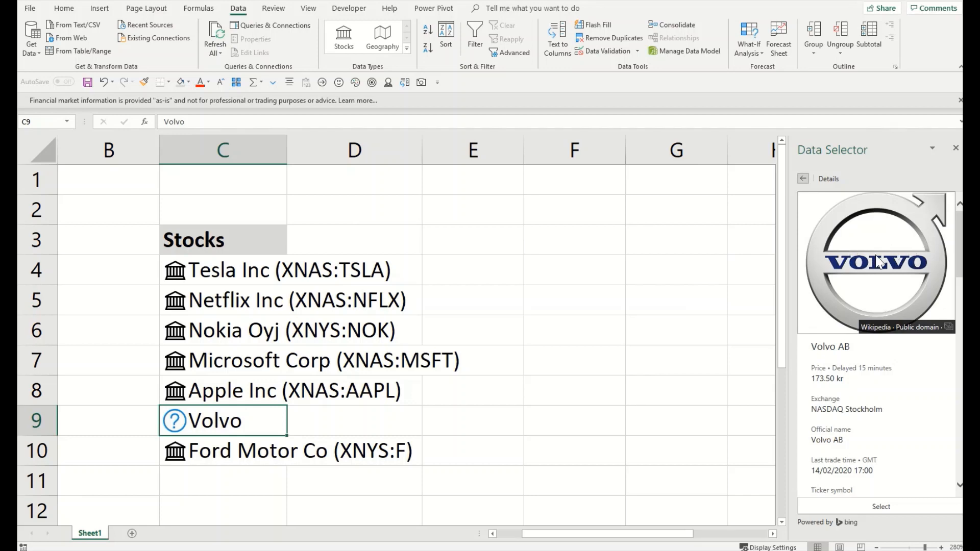
pyautogui.scroll(-2, 857, 434)
pyautogui.click(876, 506)
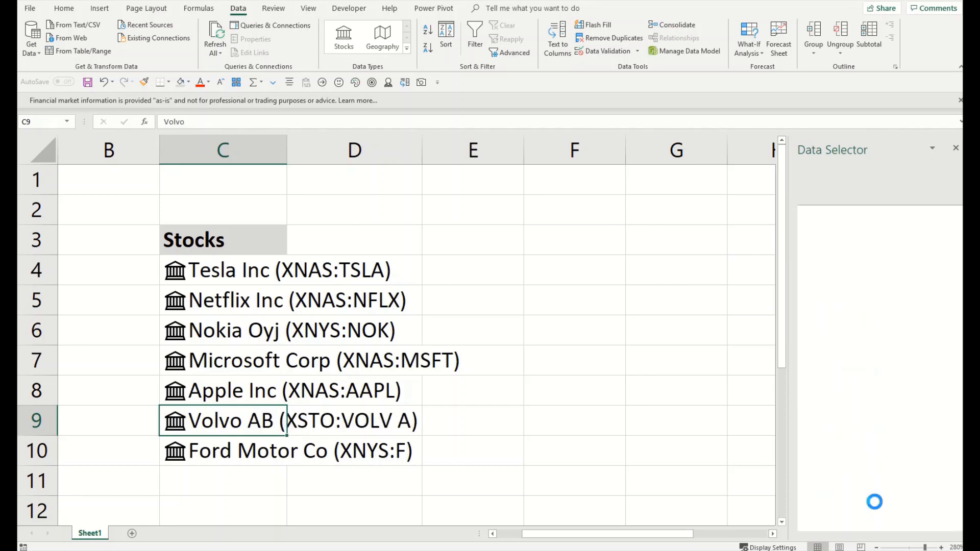
pyautogui.click(263, 274)
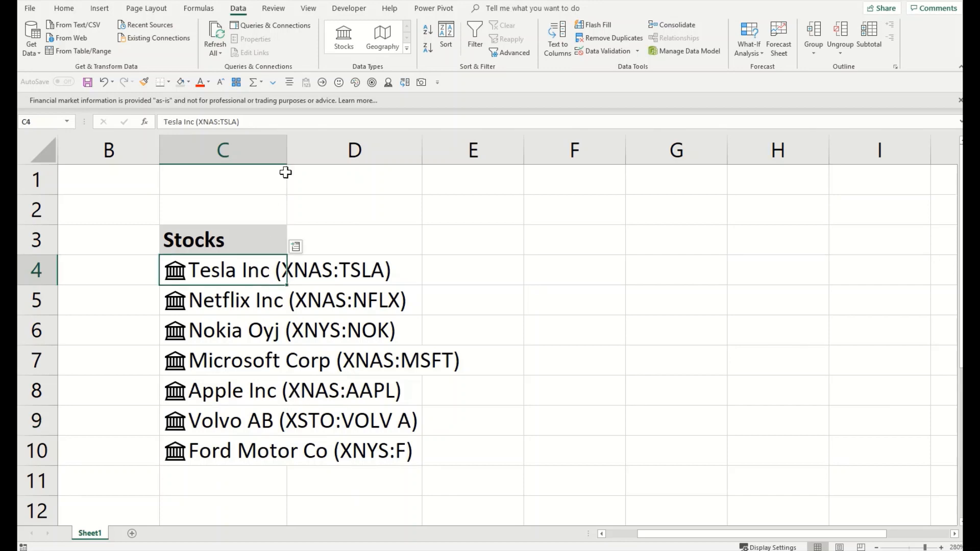
# Step: Autofit column C to the stock names and select the linked stocks in C4:C10
pyautogui.doubleClick(288, 157)
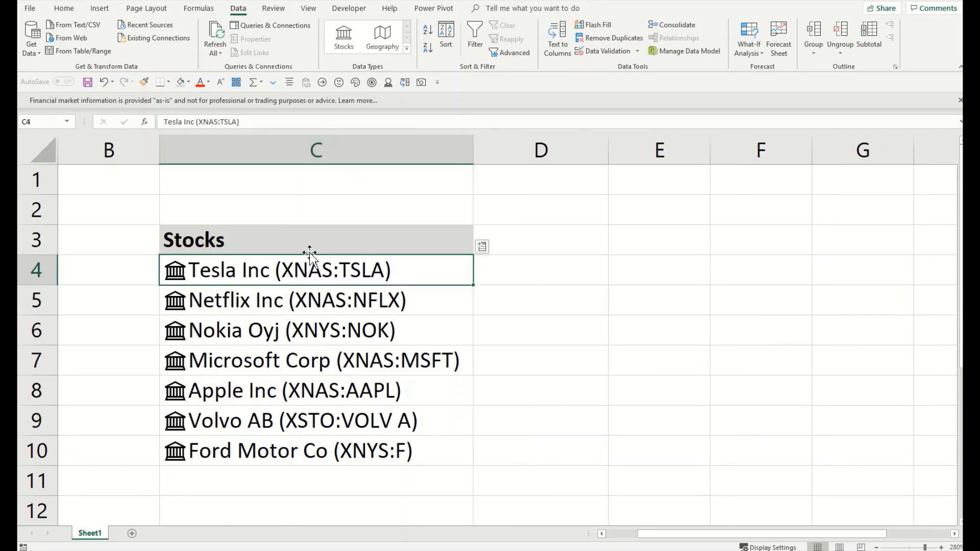
pyautogui.moveTo(336, 263); pyautogui.dragTo(352, 445)
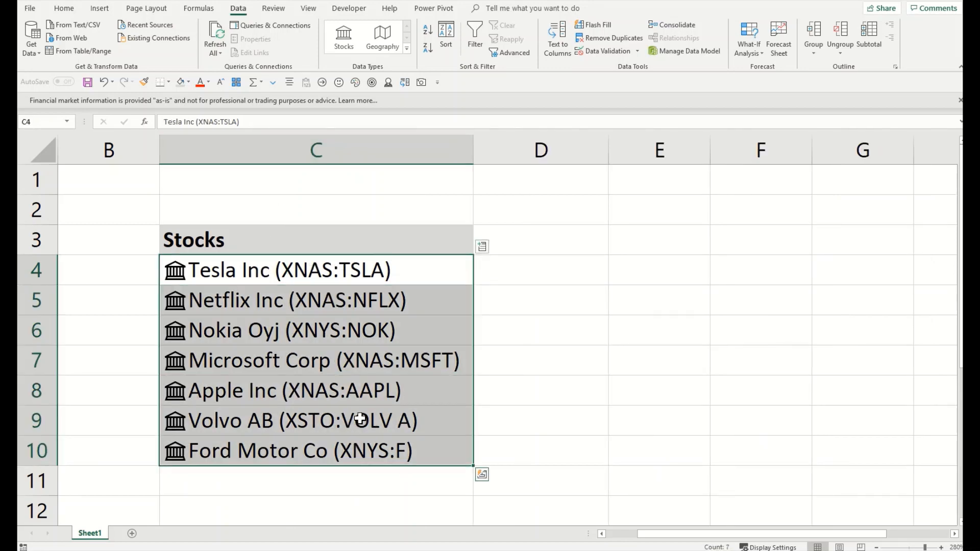
pyautogui.click(482, 247)
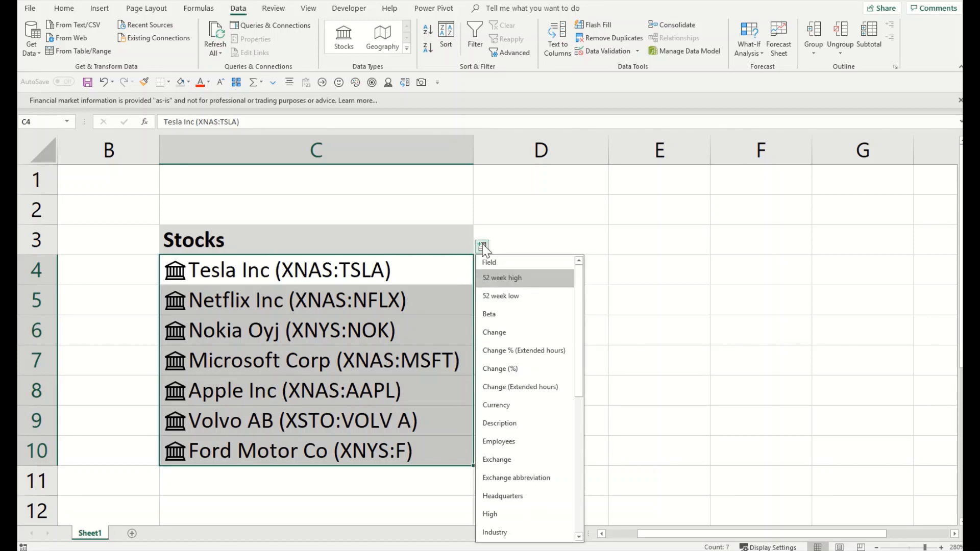
pyautogui.click(460, 212)
pyautogui.click(466, 259)
pyautogui.moveTo(438, 376); pyautogui.dragTo(433, 453)
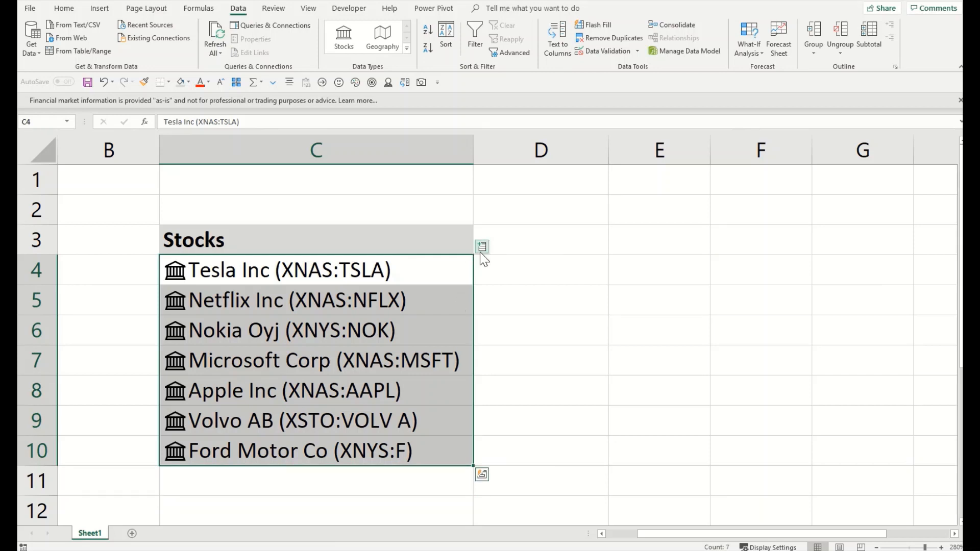
pyautogui.click(481, 247)
pyautogui.click(482, 247)
# Step: Add a Price column beside the selected stocks
pyautogui.hotkey('ctrl', 'q')
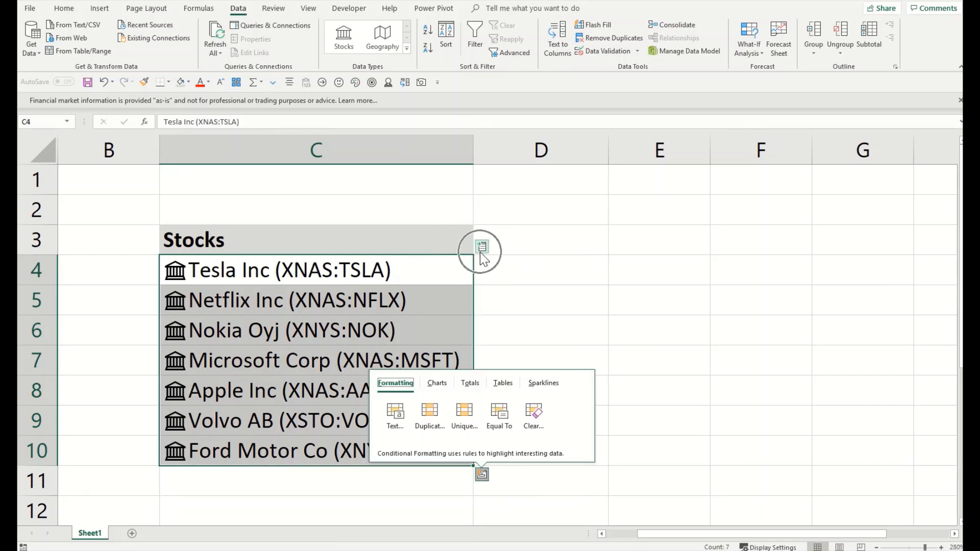
pyautogui.click(482, 248)
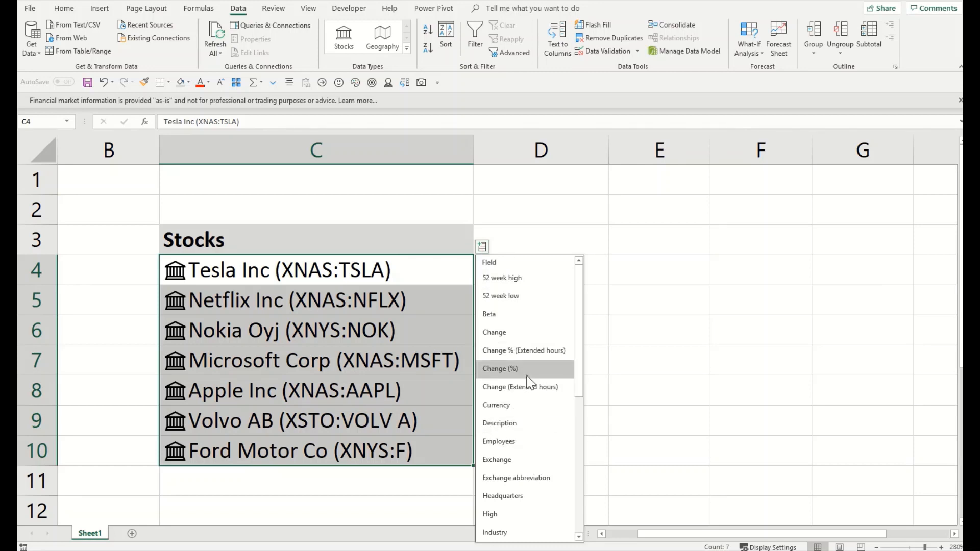
pyautogui.scroll(-2, 529, 382)
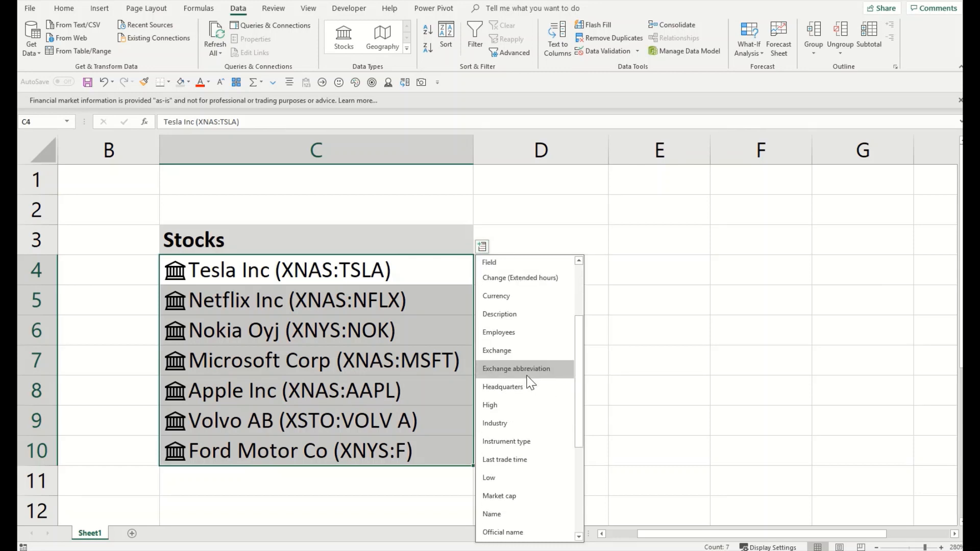
pyautogui.scroll(-3, 530, 382)
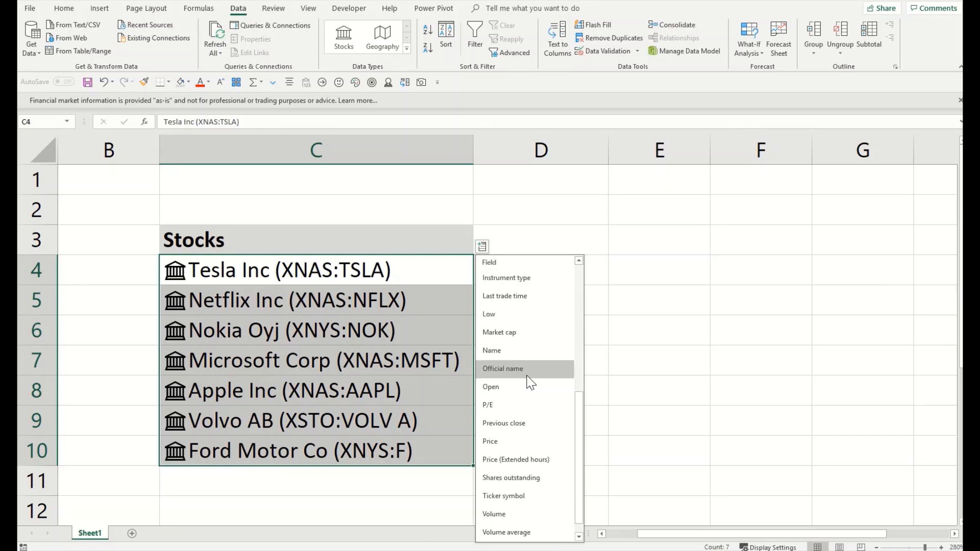
pyautogui.click(504, 439)
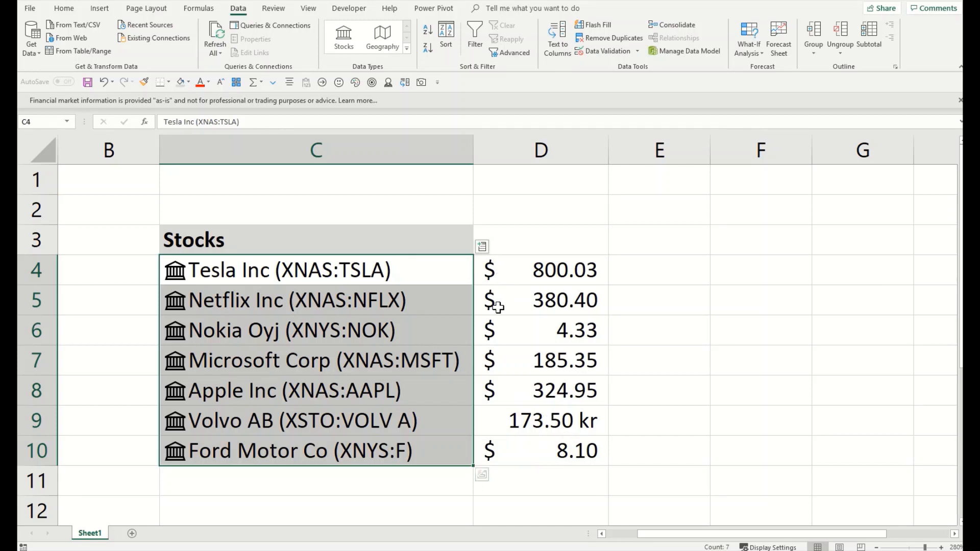
# Step: Add an Employees column for each stock
pyautogui.click(482, 247)
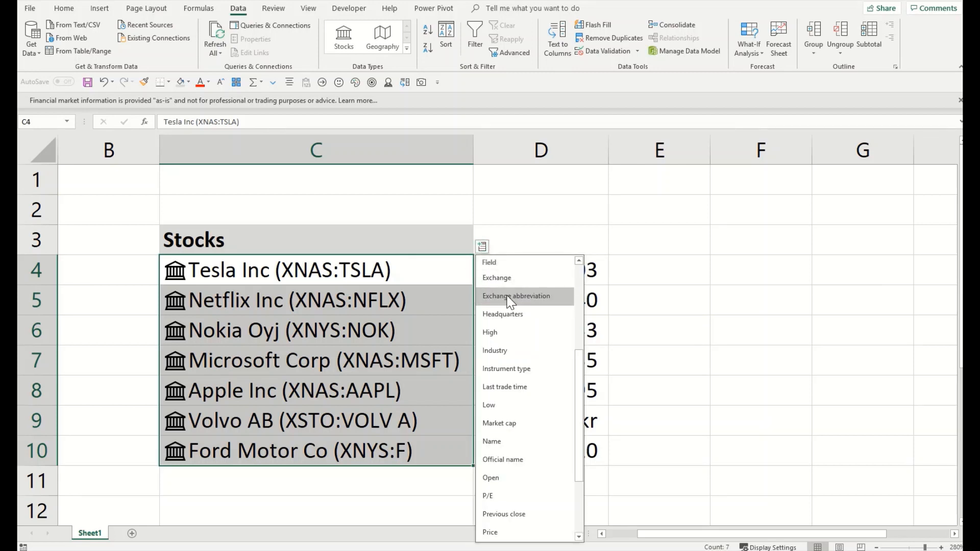
pyautogui.scroll(-2, 511, 301)
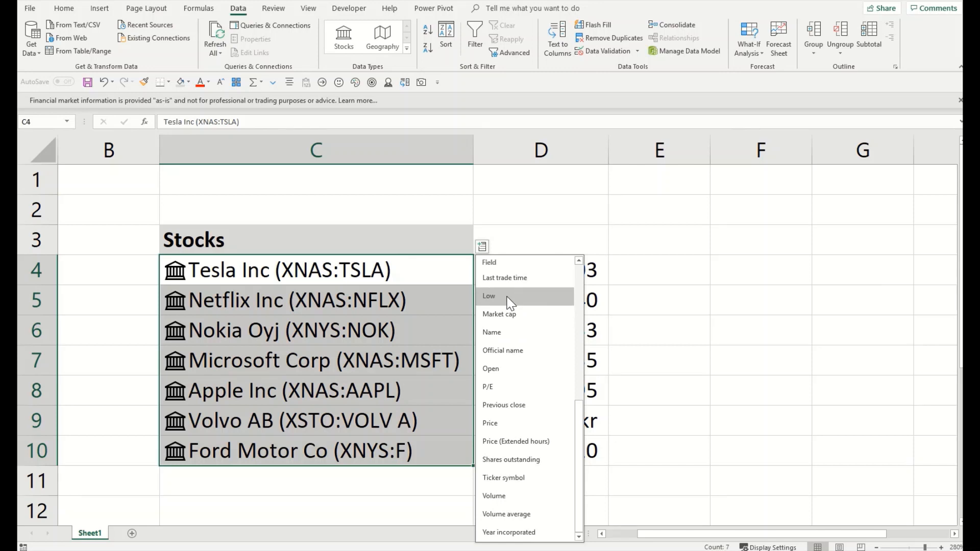
pyautogui.scroll(3, 510, 303)
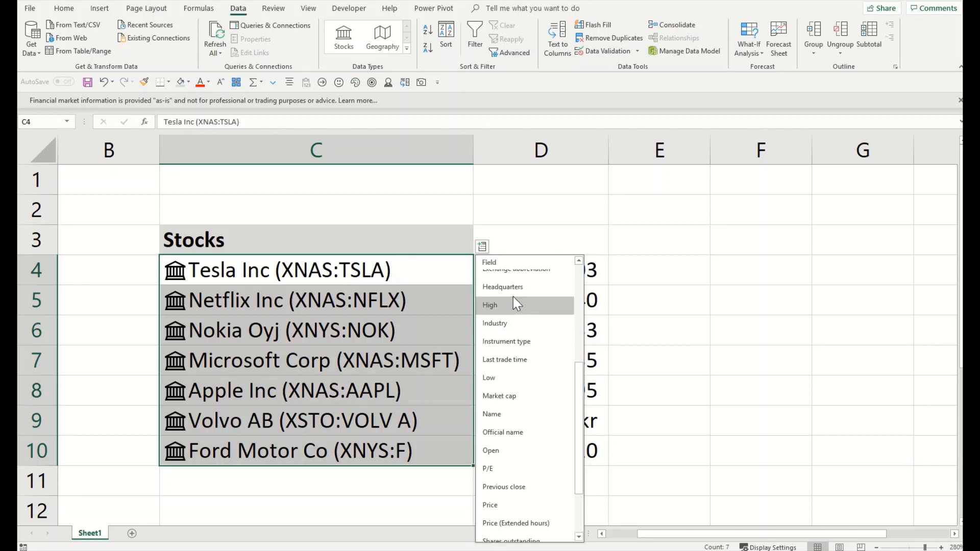
pyautogui.scroll(1, 519, 297)
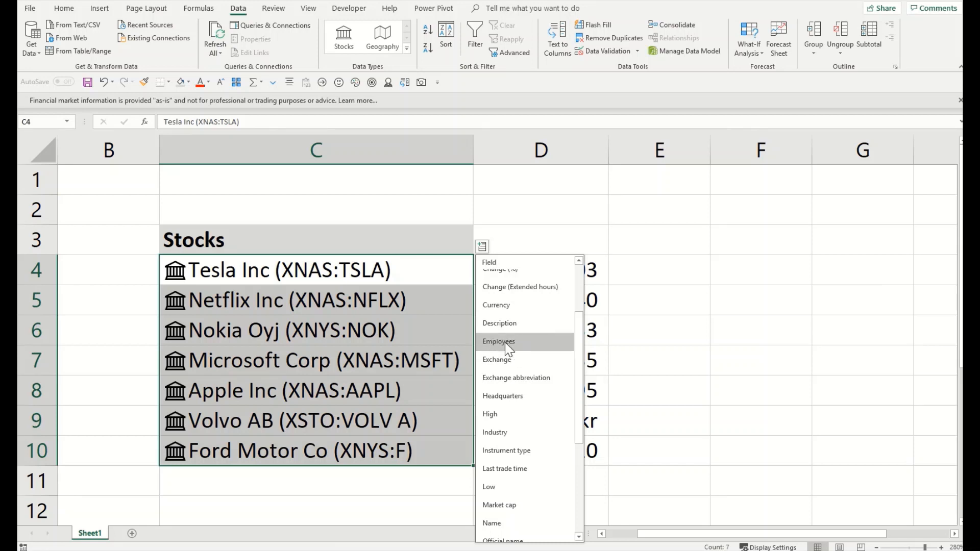
pyautogui.press('Escape')
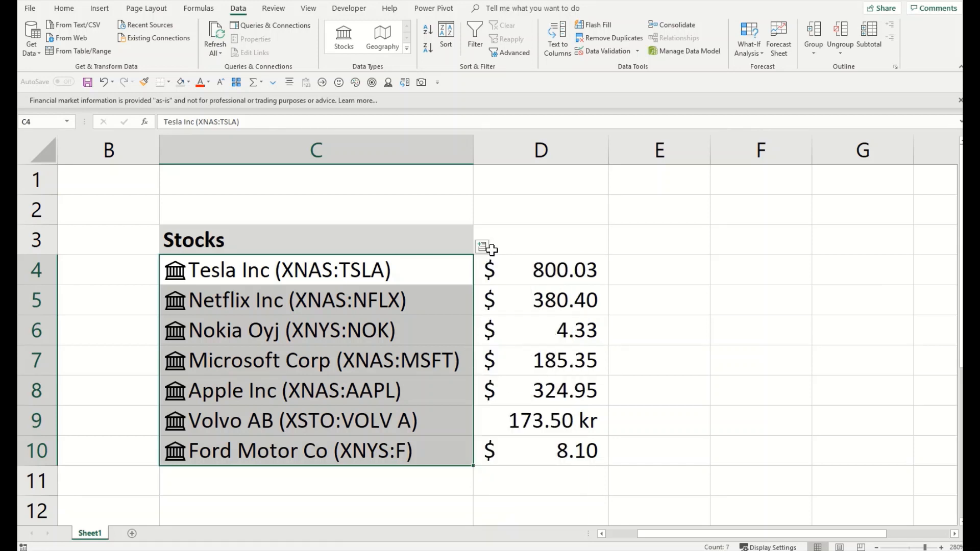
pyautogui.click(482, 247)
pyautogui.scroll(-3, 508, 354)
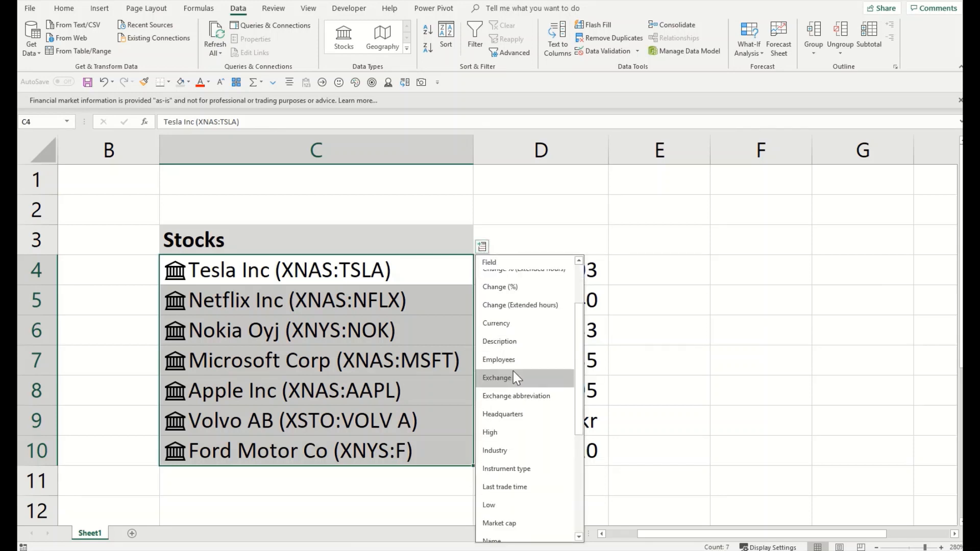
pyautogui.scroll(-2, 515, 373)
pyautogui.scroll(5, 515, 373)
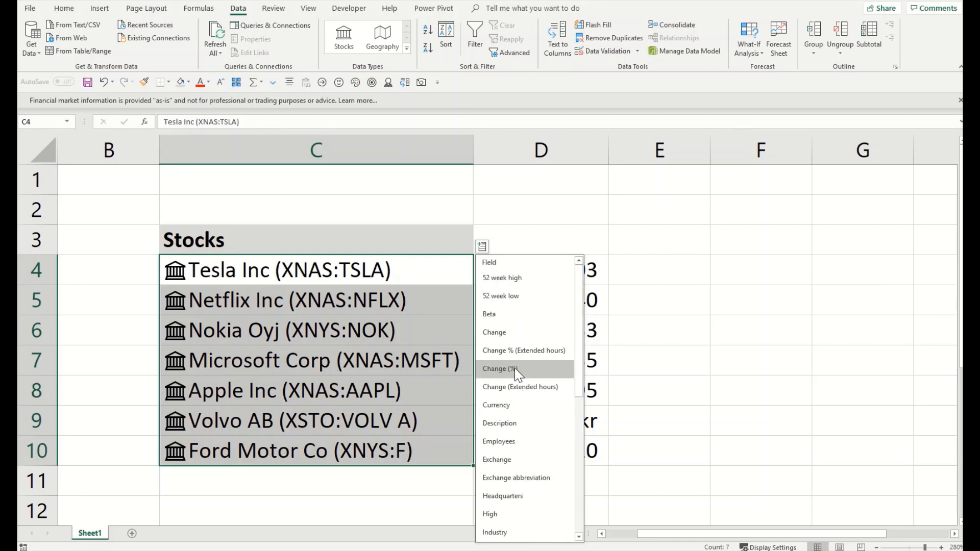
pyautogui.click(520, 441)
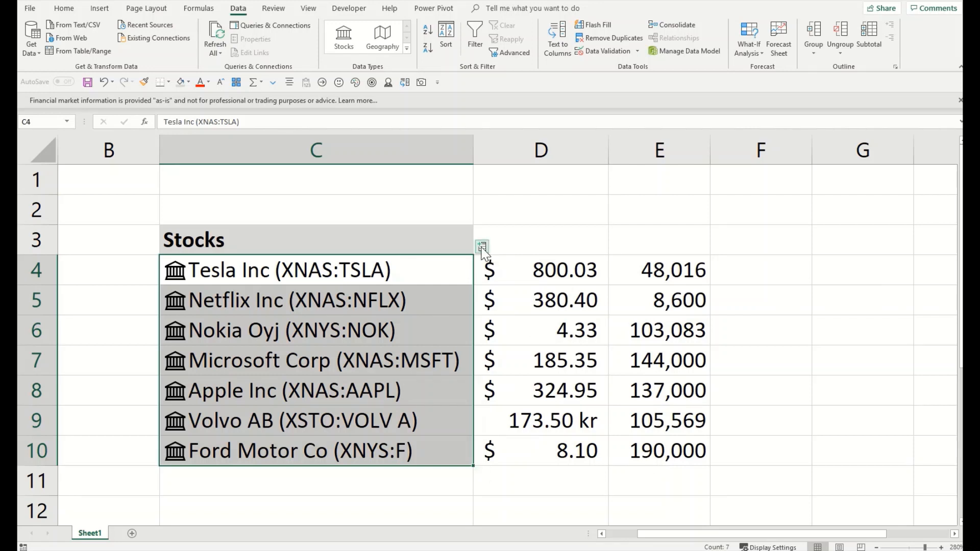
# Step: Add a Headquarters column, then undo the added stock-data columns
pyautogui.click(482, 246)
pyautogui.scroll(-3, 514, 403)
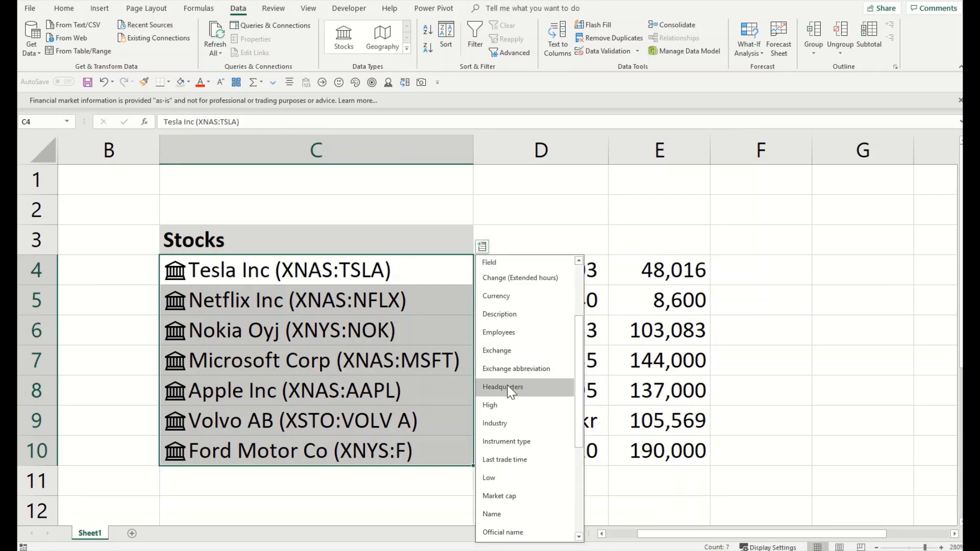
pyautogui.click(504, 387)
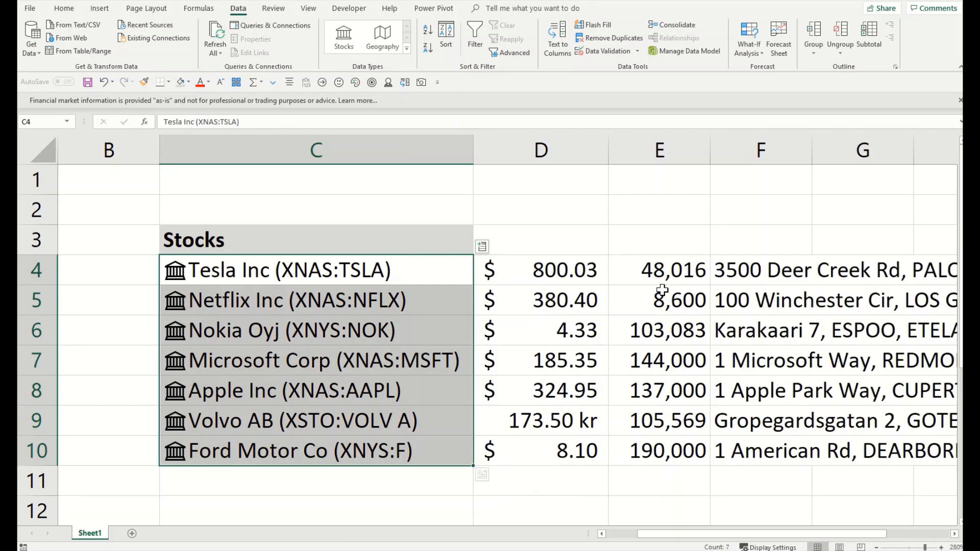
pyautogui.hotkey('ctrl', 'z')
pyautogui.hotkey('ctrl', 'z')
pyautogui.hotkey('ctrl', 'z')
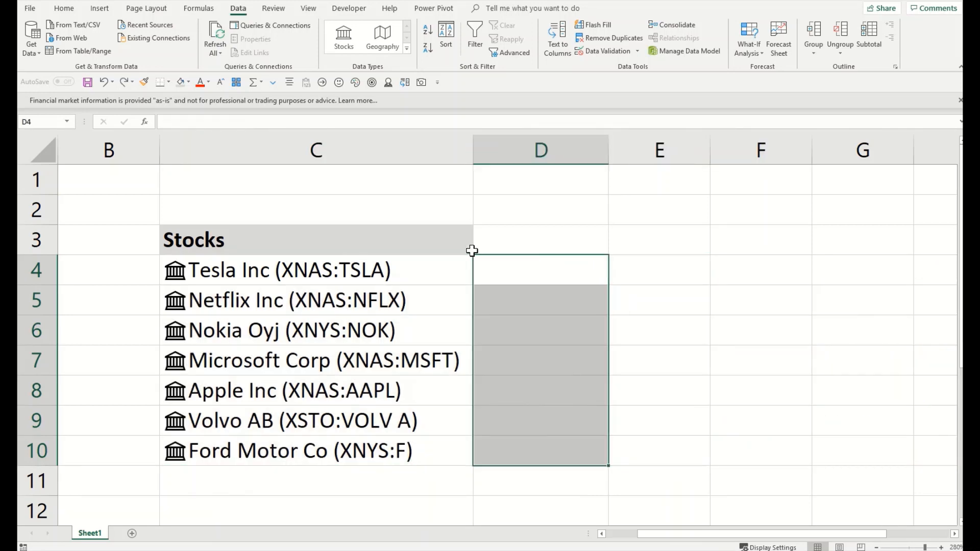
# Step: Add Tesla's industry in D4, then delete that value
pyautogui.click(455, 247)
pyautogui.moveTo(452, 271); pyautogui.dragTo(453, 426)
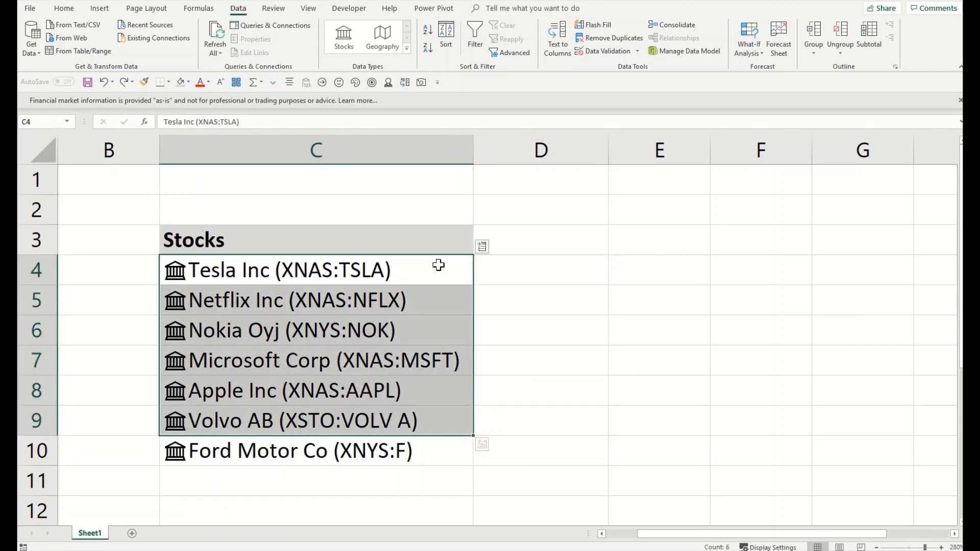
pyautogui.click(437, 265)
pyautogui.click(481, 246)
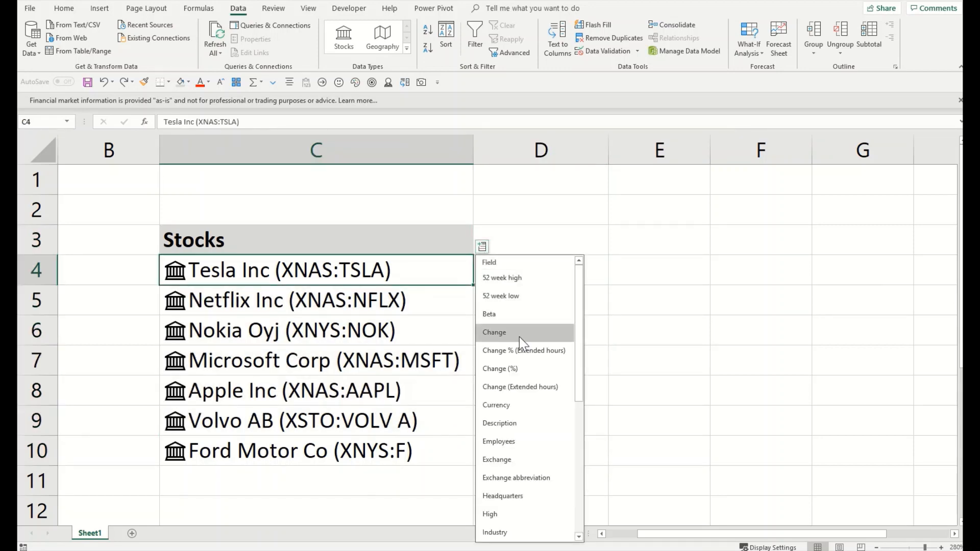
pyautogui.scroll(-2, 519, 337)
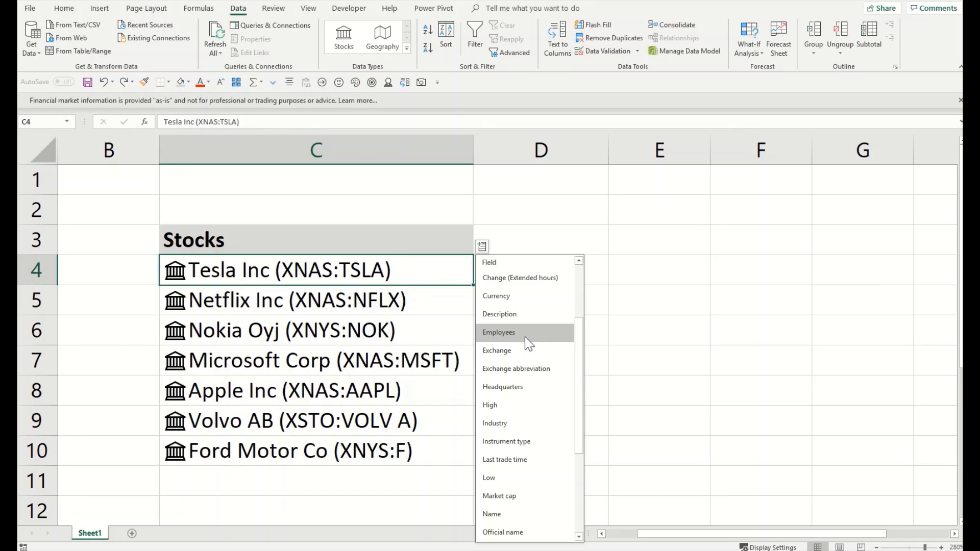
pyautogui.click(522, 423)
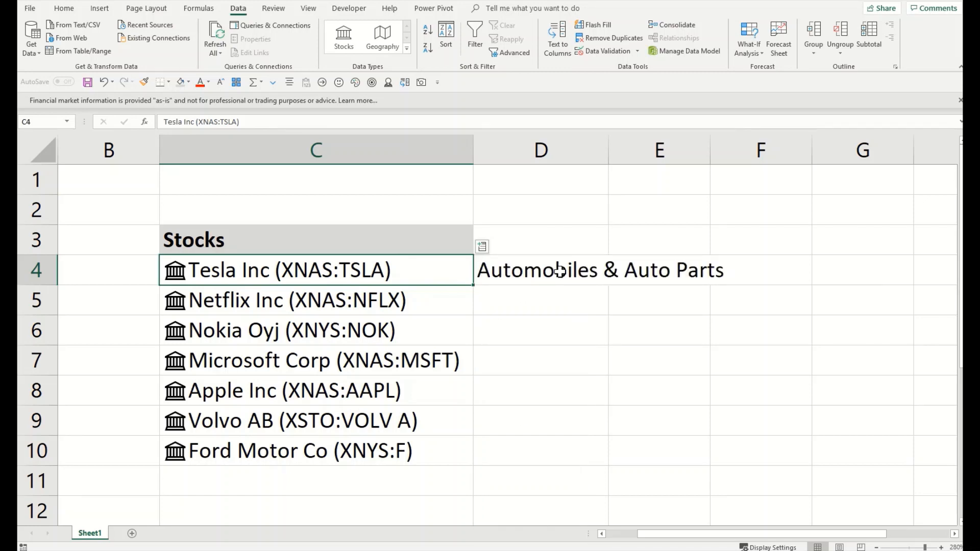
pyautogui.click(510, 273)
pyautogui.press('Delete')
# Step: Add the Ticker symbol field for all seven stocks in column D
pyautogui.moveTo(444, 271); pyautogui.dragTo(413, 455)
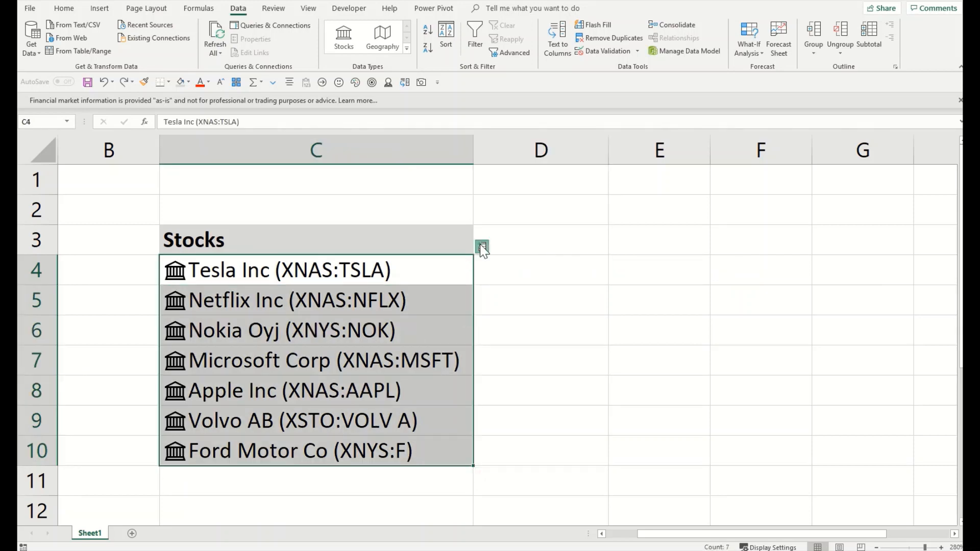
pyautogui.click(481, 245)
pyautogui.scroll(-4, 525, 370)
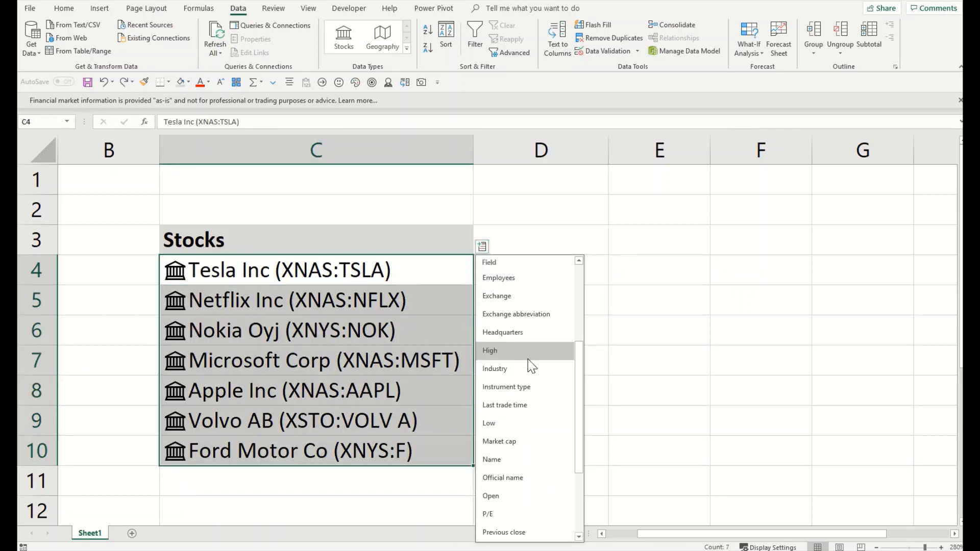
pyautogui.scroll(-1, 529, 363)
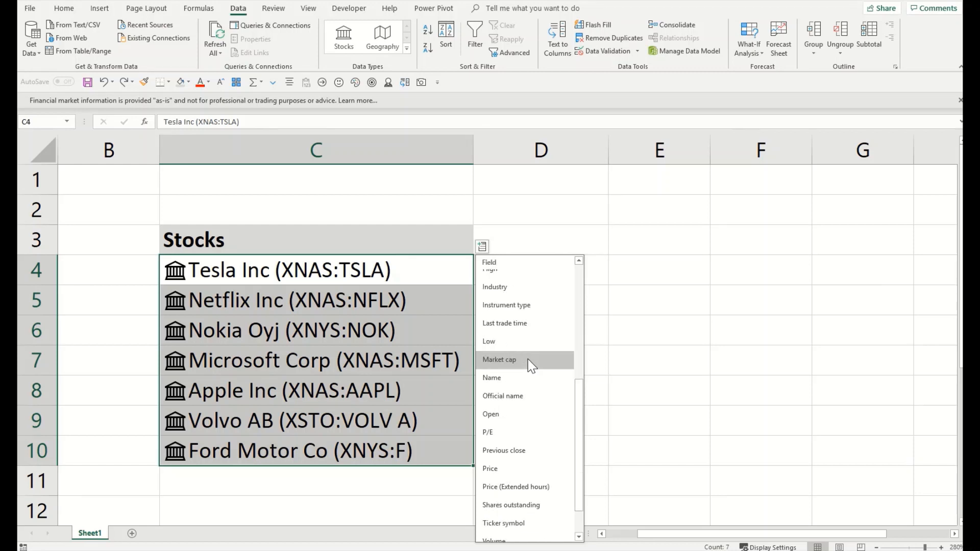
pyautogui.scroll(-1, 528, 359)
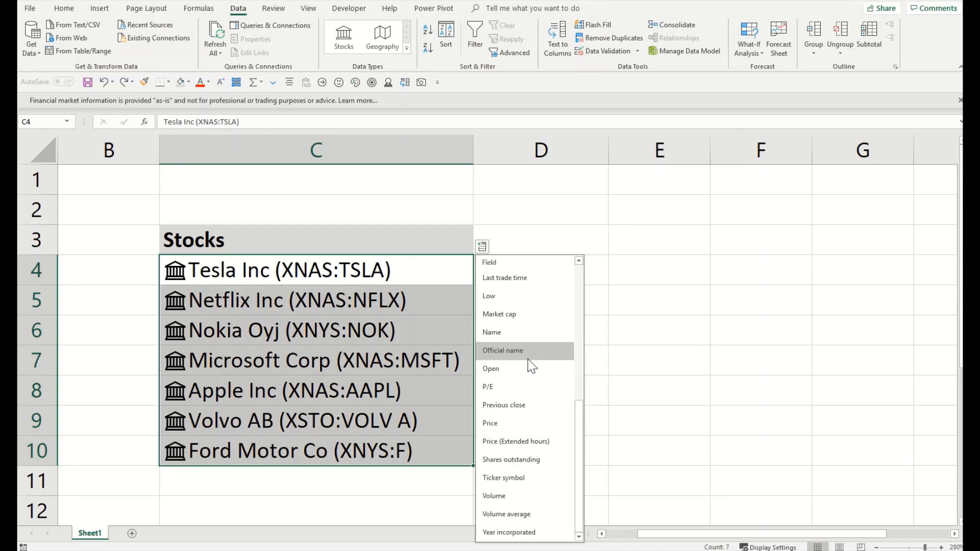
pyautogui.click(529, 480)
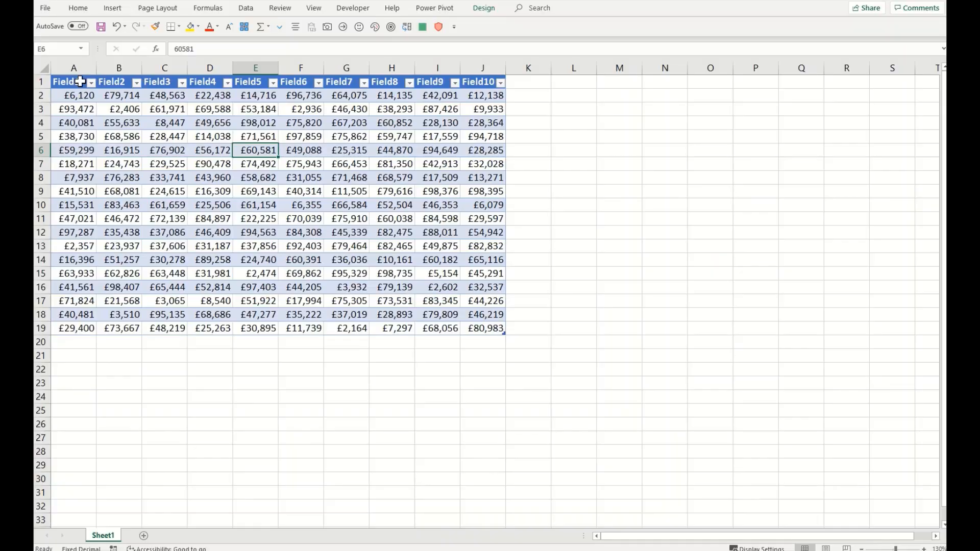
# Step: Select the whole Field1–Field10 sales table
pyautogui.moveTo(77, 83); pyautogui.dragTo(465, 327)
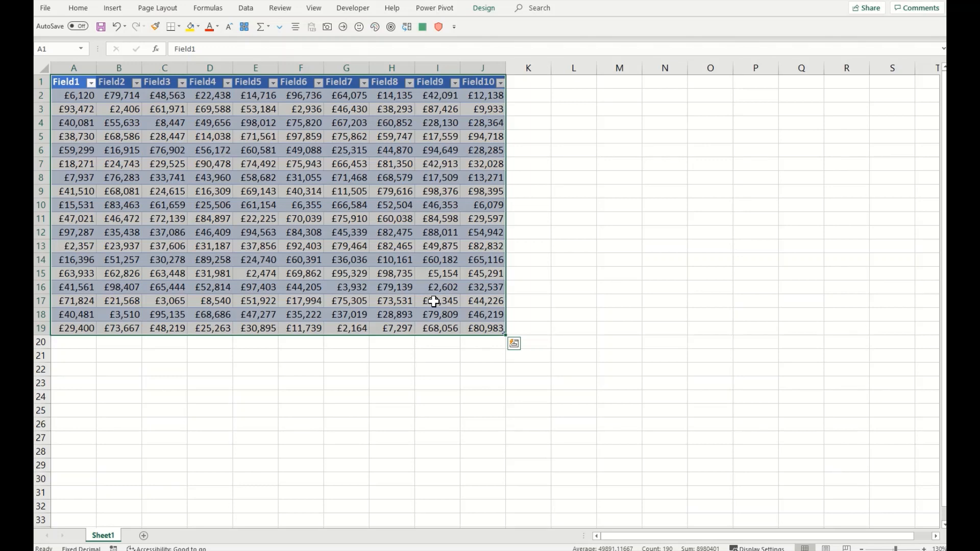
pyautogui.click(330, 241)
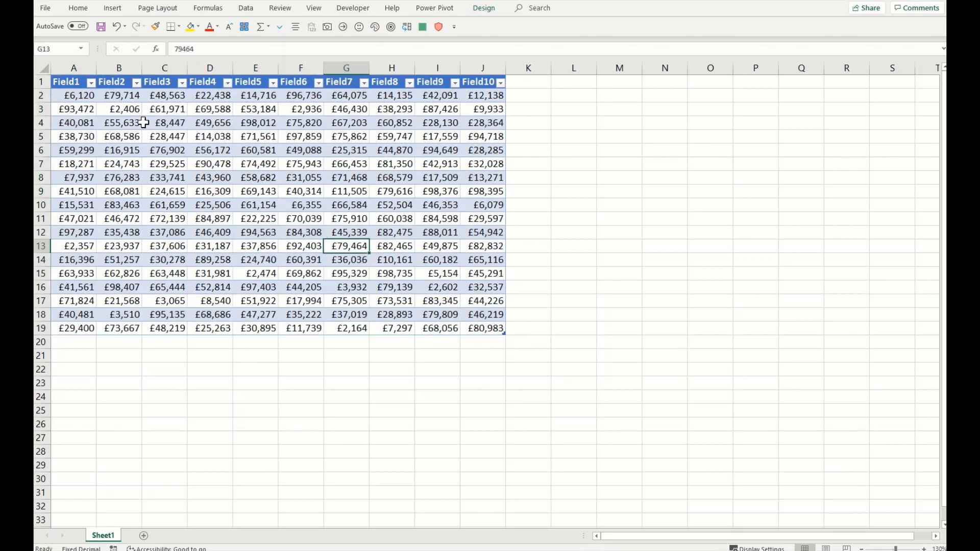
pyautogui.moveTo(71, 90); pyautogui.dragTo(485, 329)
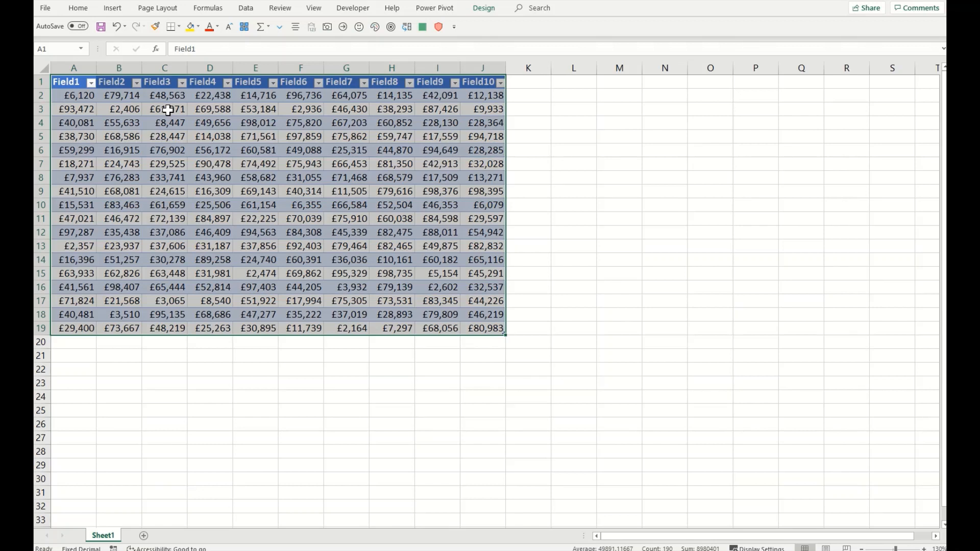
pyautogui.hotkey('ctrl', 'q')
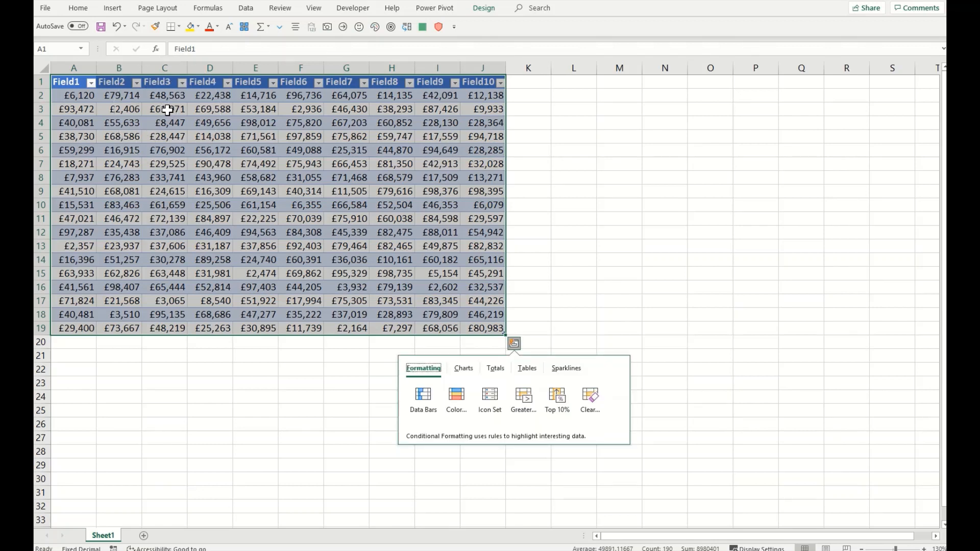
# Step: Deselect rows 3, 6–9, 11–14, 16 and 18, then copy the remaining rows
pyautogui.keyDown('ctrl'); pyautogui.click(43, 110); pyautogui.keyUp('ctrl')
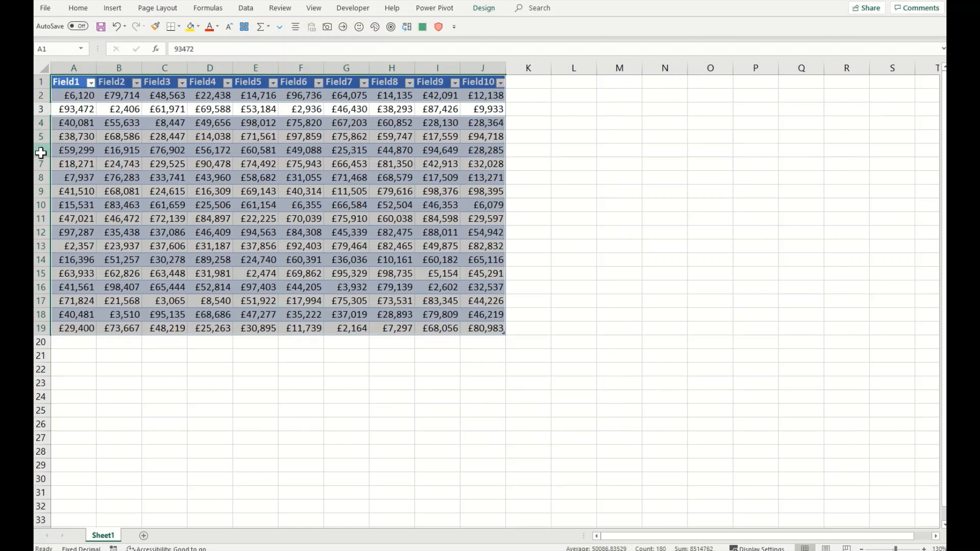
pyautogui.keyDown('ctrl'); pyautogui.click(41, 154); pyautogui.keyUp('ctrl')
pyautogui.keyDown('ctrl'); pyautogui.click(41, 191); pyautogui.keyUp('ctrl')
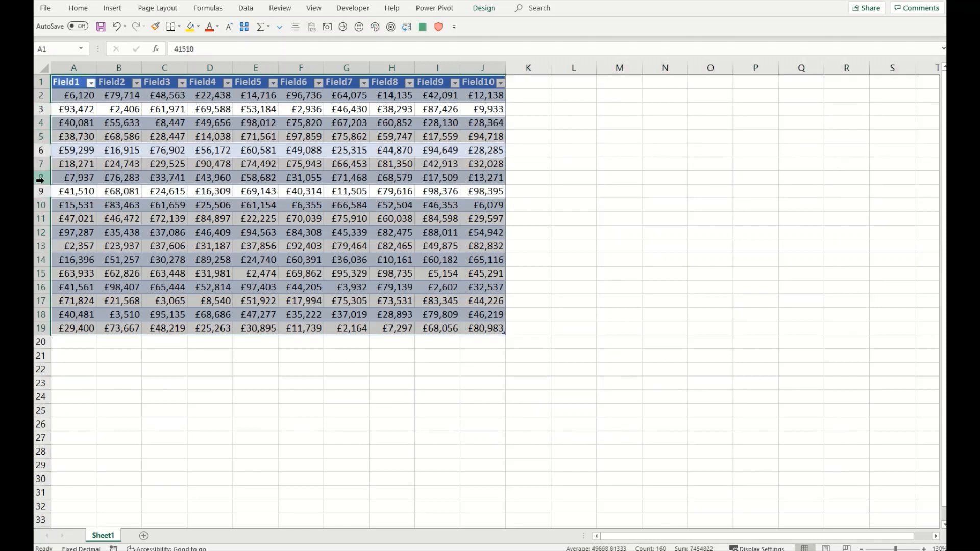
pyautogui.keyDown('ctrl'); pyautogui.click(39, 178); pyautogui.keyUp('ctrl')
pyautogui.keyDown('ctrl'); pyautogui.click(40, 164); pyautogui.keyUp('ctrl')
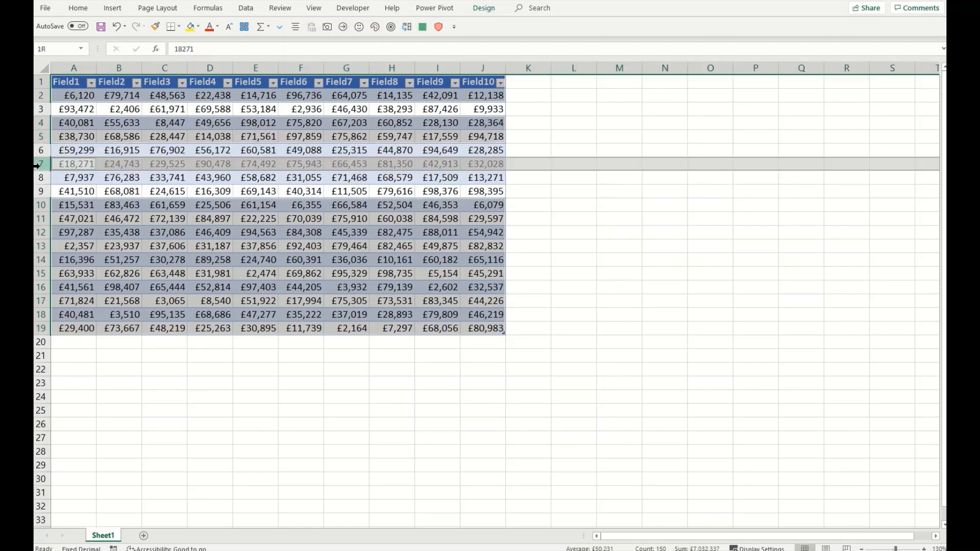
pyautogui.keyDown('ctrl'); pyautogui.click(41, 232); pyautogui.keyUp('ctrl')
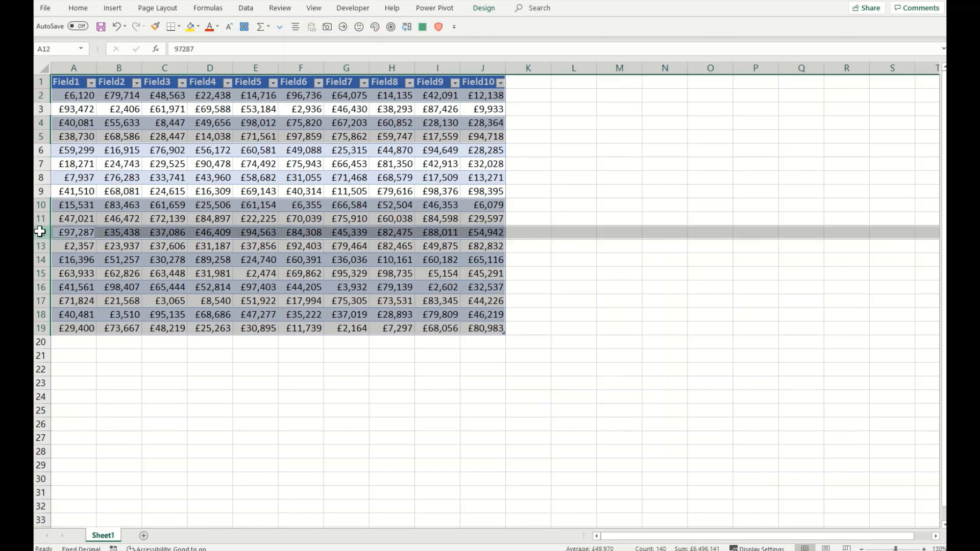
pyautogui.keyDown('ctrl'); pyautogui.click(41, 260); pyautogui.keyUp('ctrl')
pyautogui.keyDown('ctrl'); pyautogui.click(40, 287); pyautogui.keyUp('ctrl')
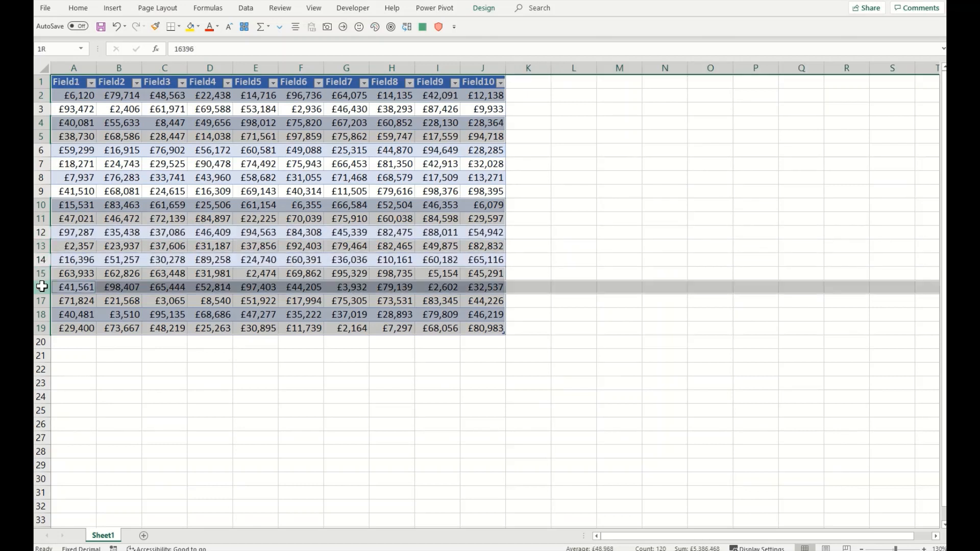
pyautogui.keyDown('ctrl'); pyautogui.click(40, 314); pyautogui.keyUp('ctrl')
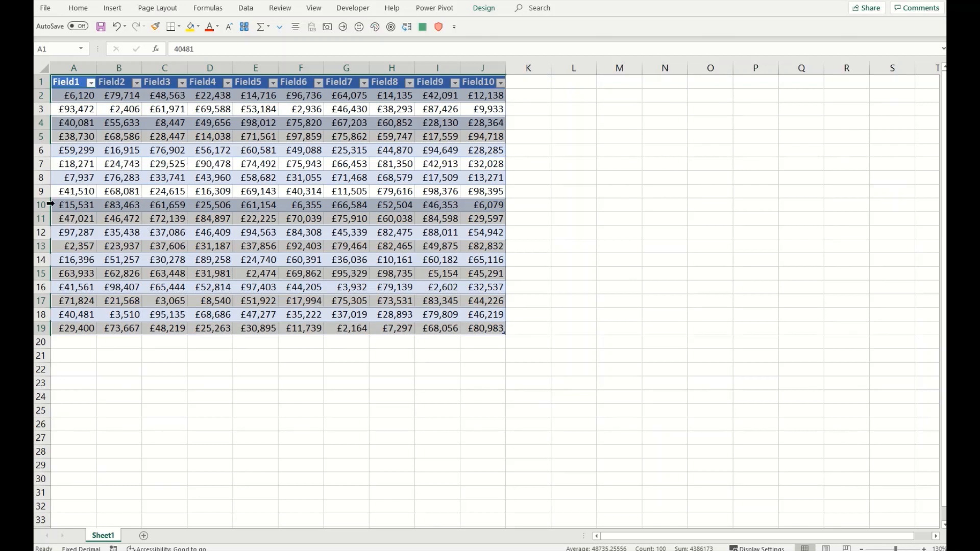
pyautogui.keyDown('ctrl'); pyautogui.click(40, 219); pyautogui.keyUp('ctrl')
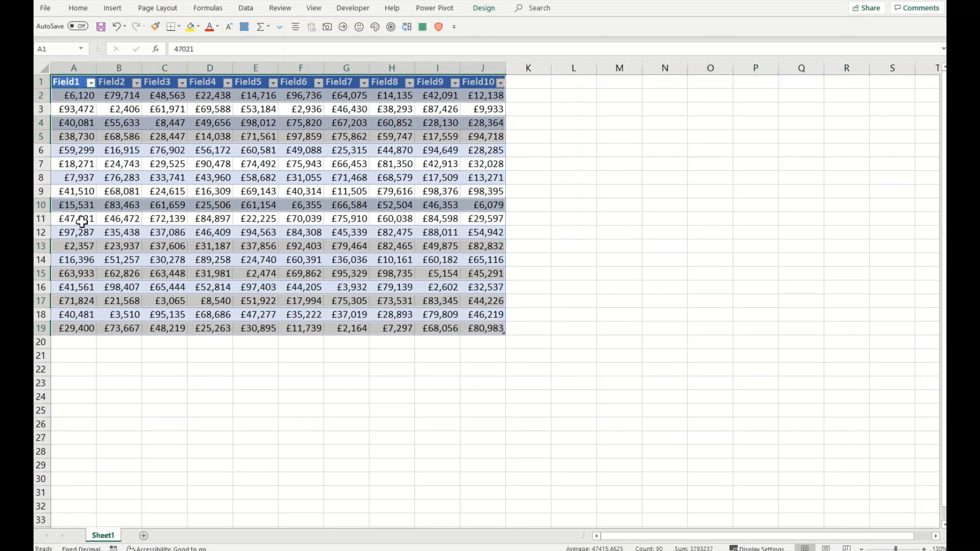
pyautogui.keyDown('ctrl'); pyautogui.click(40, 246); pyautogui.keyUp('ctrl')
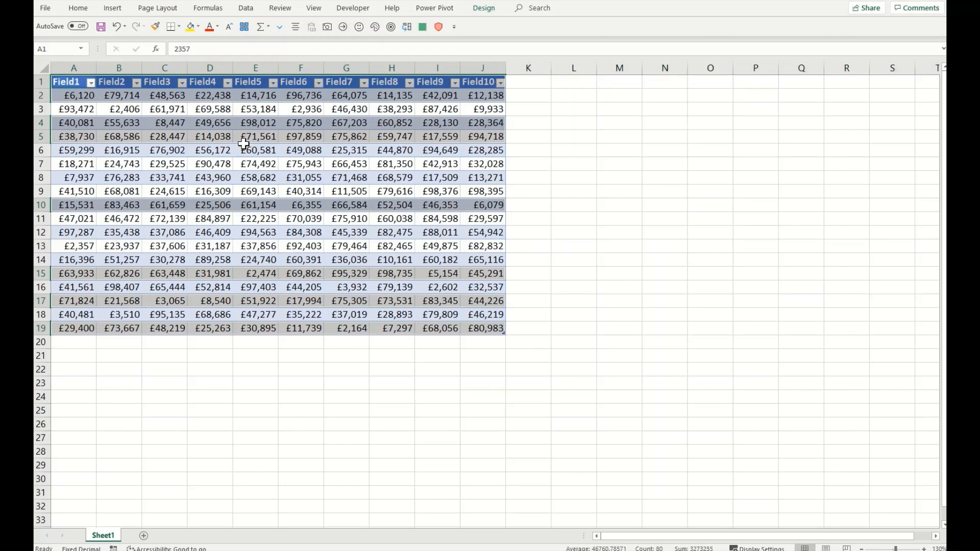
pyautogui.hotkey('ctrl', 'c')
pyautogui.click(573, 84)
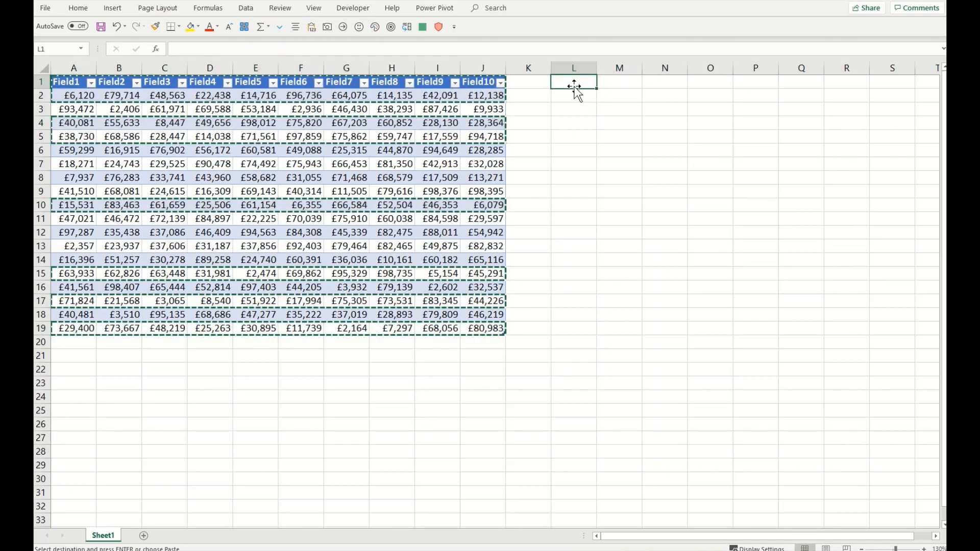
# Step: Paste the copied rows at L1, then undo the paste and cancel the copy
pyautogui.hotkey('ctrl', 'v')
pyautogui.click(588, 241)
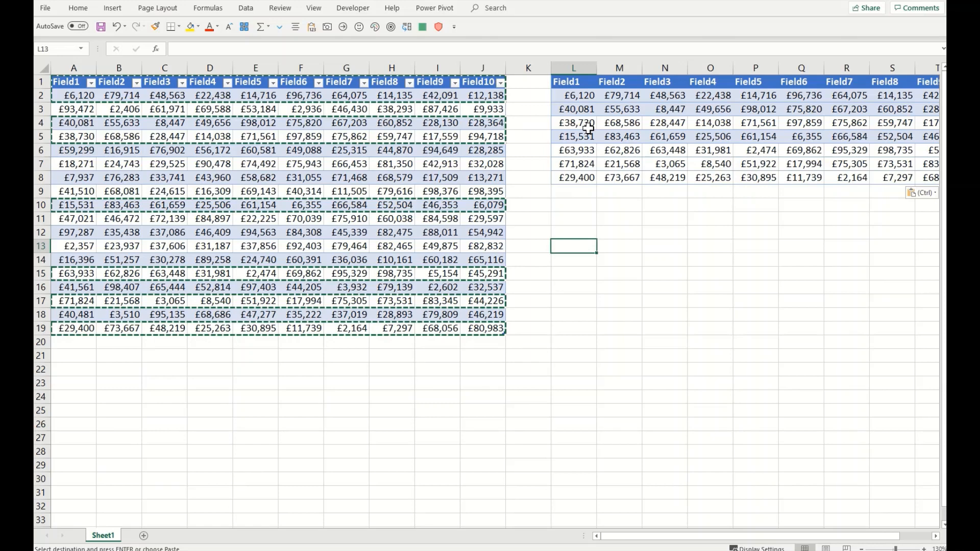
pyautogui.hotkey('ctrl', 'z')
pyautogui.click(556, 218)
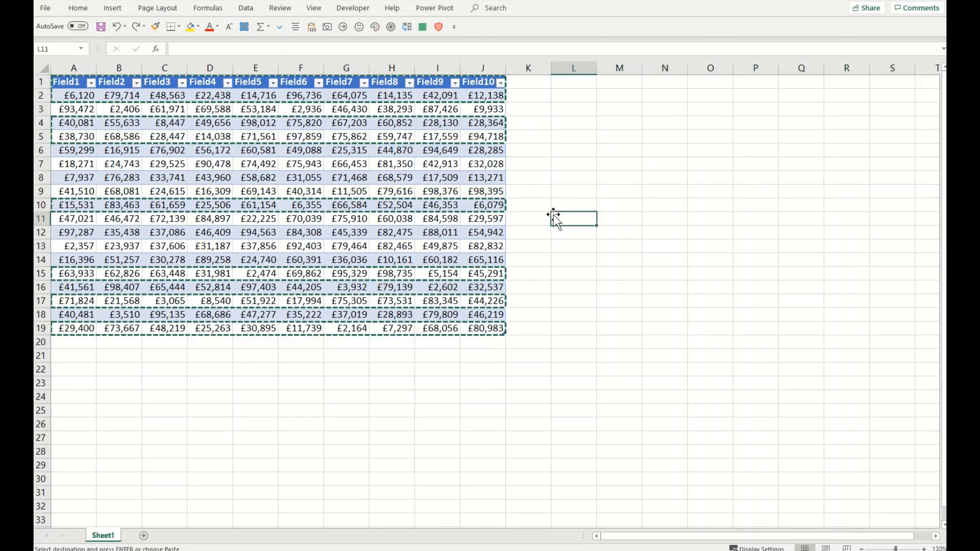
pyautogui.press('Escape')
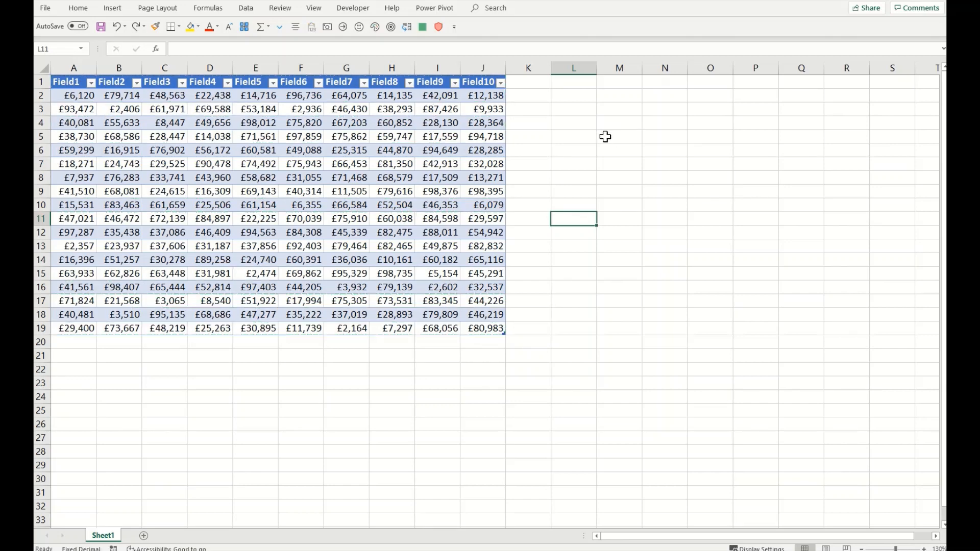
# Step: Reselect the table excluding rows 3, 5, 13 and 16, copy, and paste at L1
pyautogui.moveTo(64, 83); pyautogui.dragTo(487, 325)
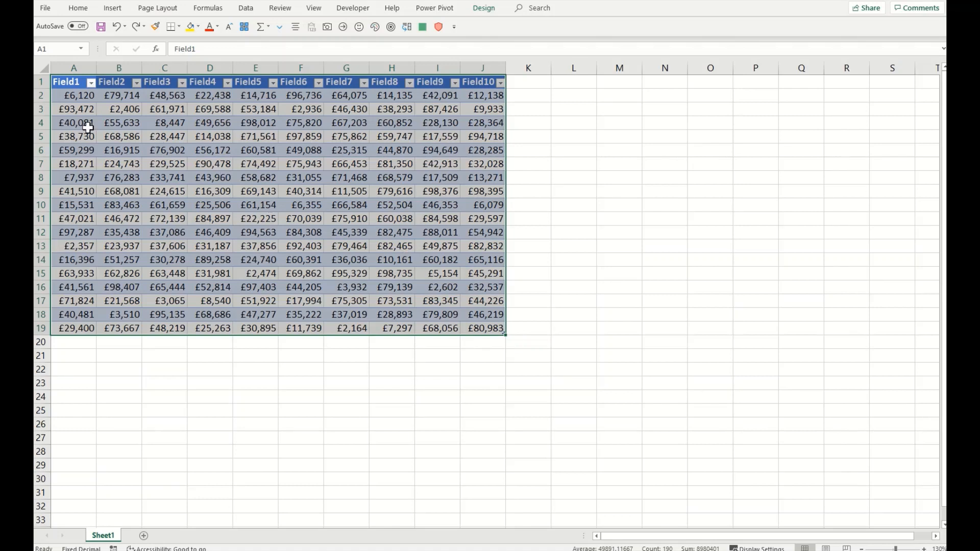
pyautogui.keyDown('ctrl'); pyautogui.click(41, 109); pyautogui.keyUp('ctrl')
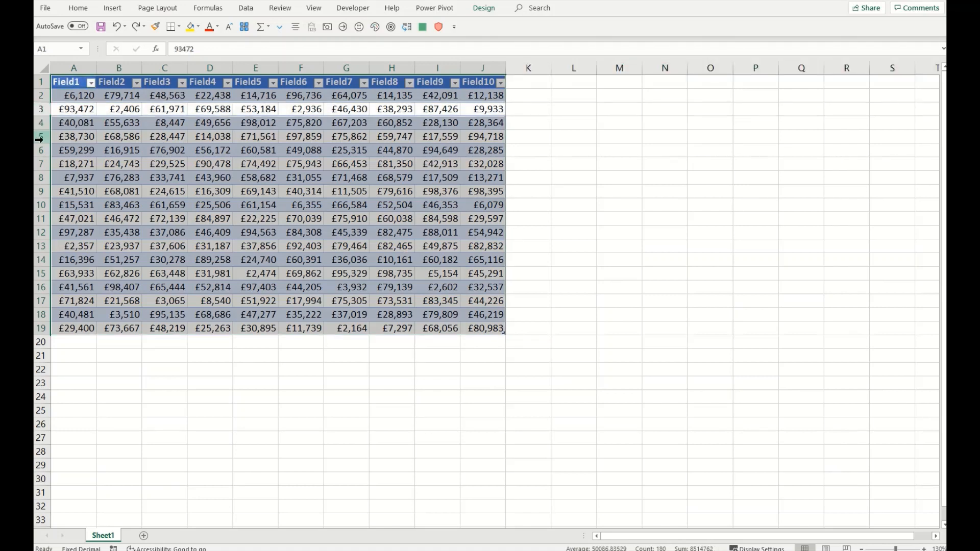
pyautogui.keyDown('ctrl'); pyautogui.click(41, 136); pyautogui.keyUp('ctrl')
pyautogui.keyDown('ctrl'); pyautogui.click(38, 246); pyautogui.keyUp('ctrl')
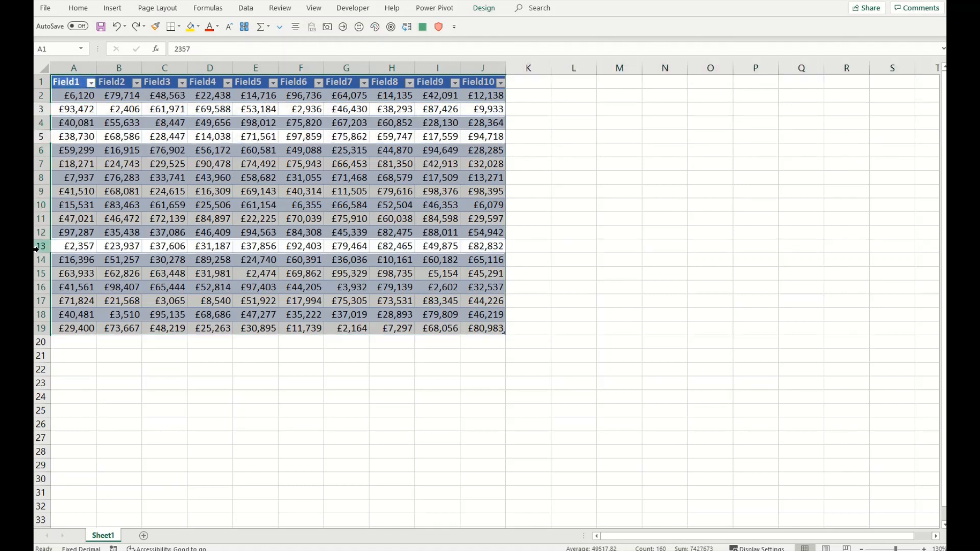
pyautogui.keyDown('ctrl'); pyautogui.click(41, 287); pyautogui.keyUp('ctrl')
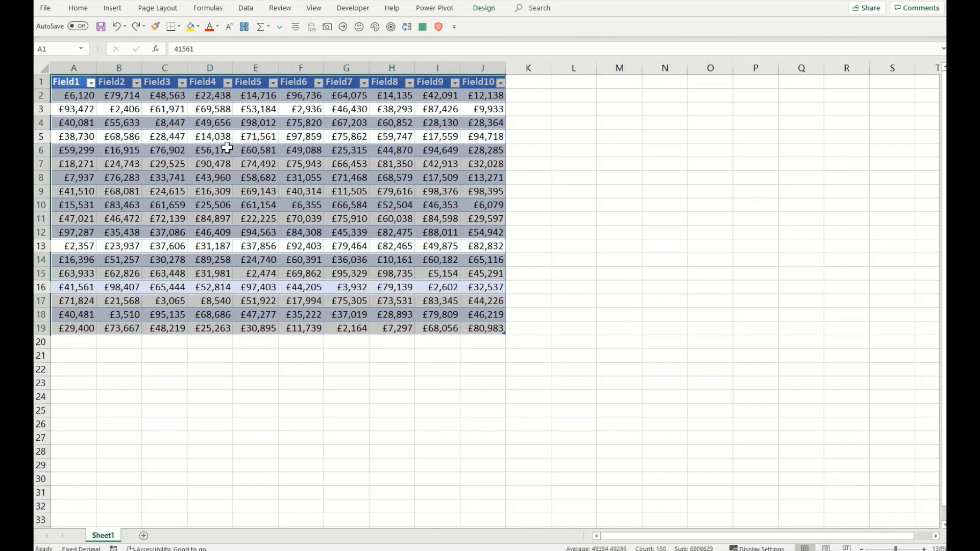
pyautogui.hotkey('ctrl', 'c')
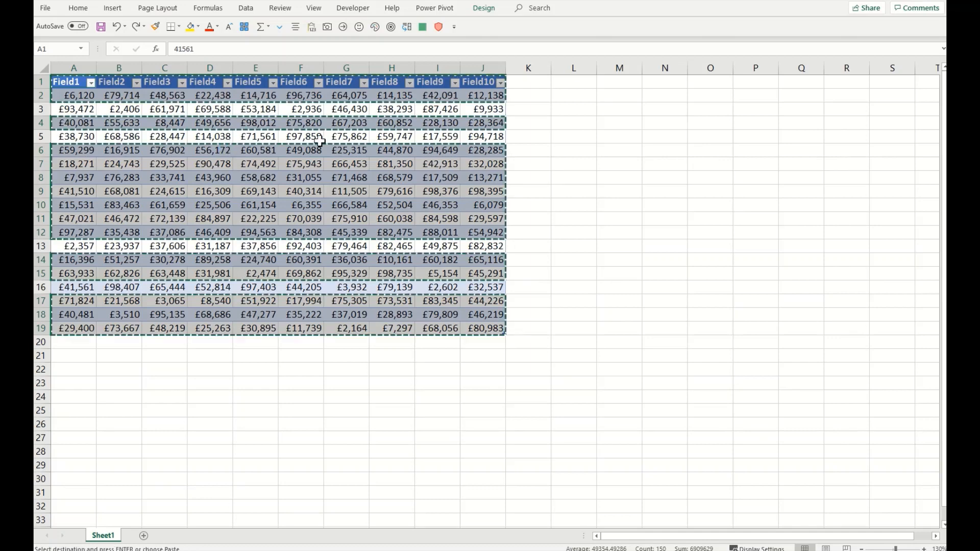
pyautogui.click(579, 87)
pyautogui.hotkey('ctrl', 'v')
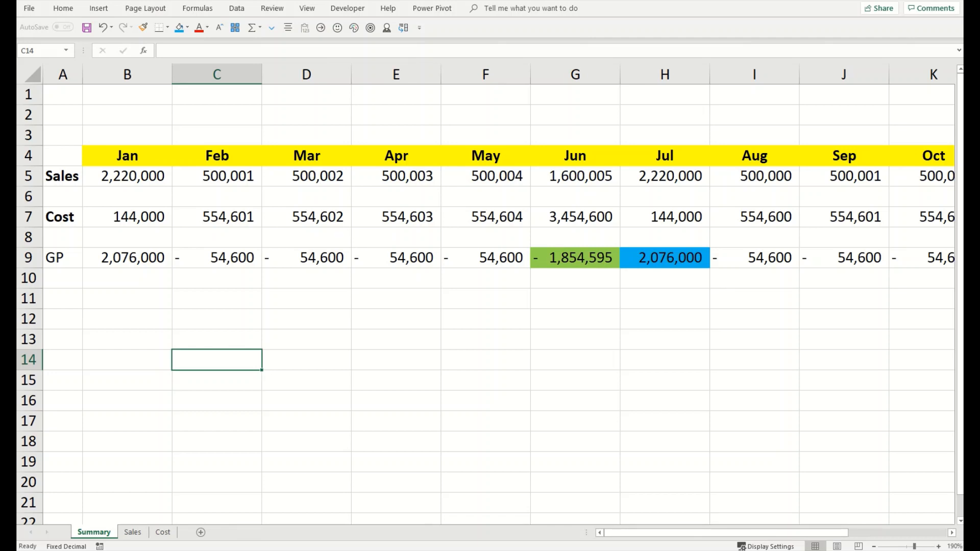
# Step: Select June's GP result in cell G9 on the Summary sheet
pyautogui.click(555, 250)
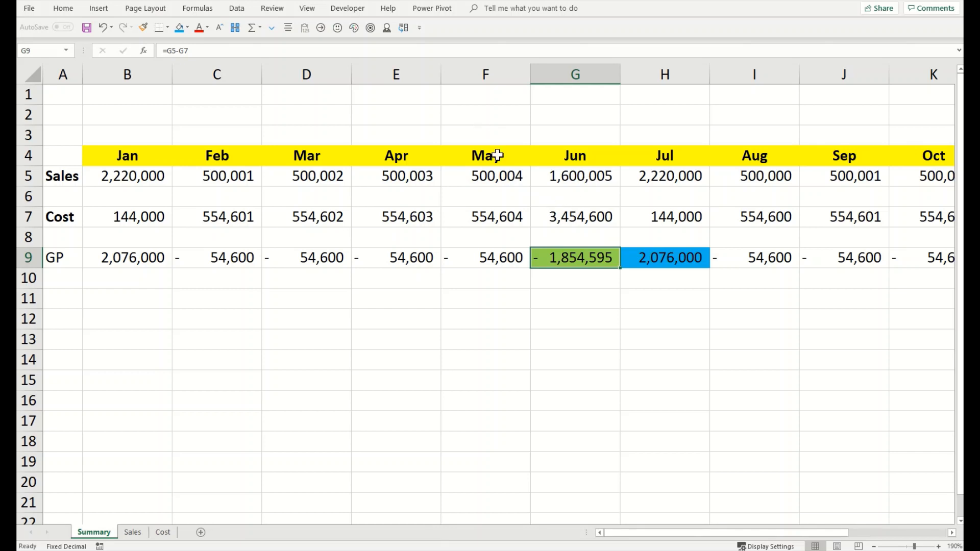
# Step: Add the Camera command from All Commands to the Quick Access Toolbar
pyautogui.click(418, 34)
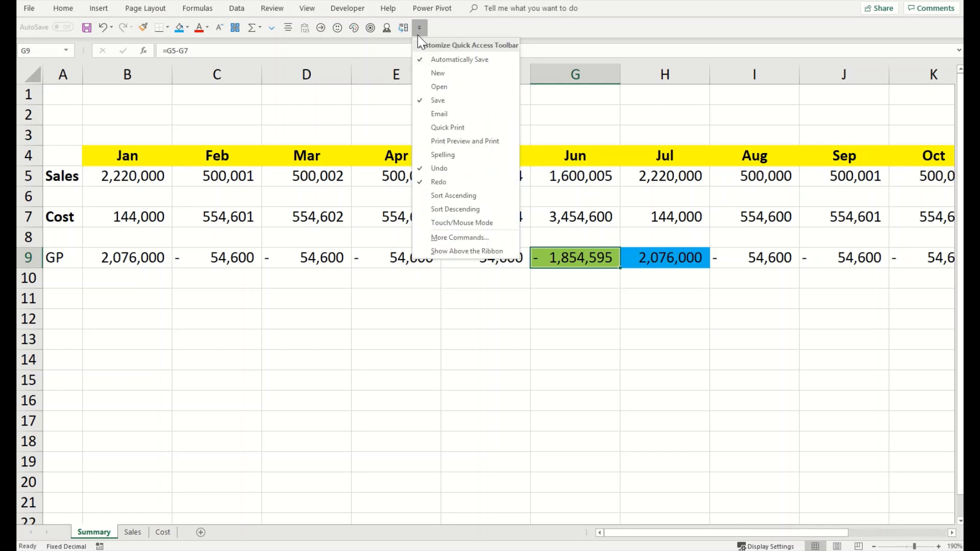
pyautogui.click(448, 237)
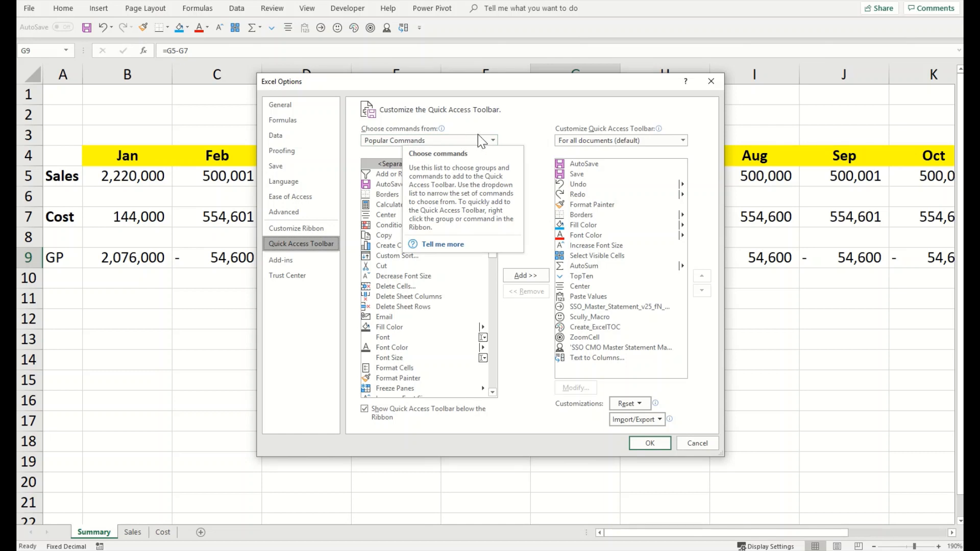
pyautogui.click(493, 141)
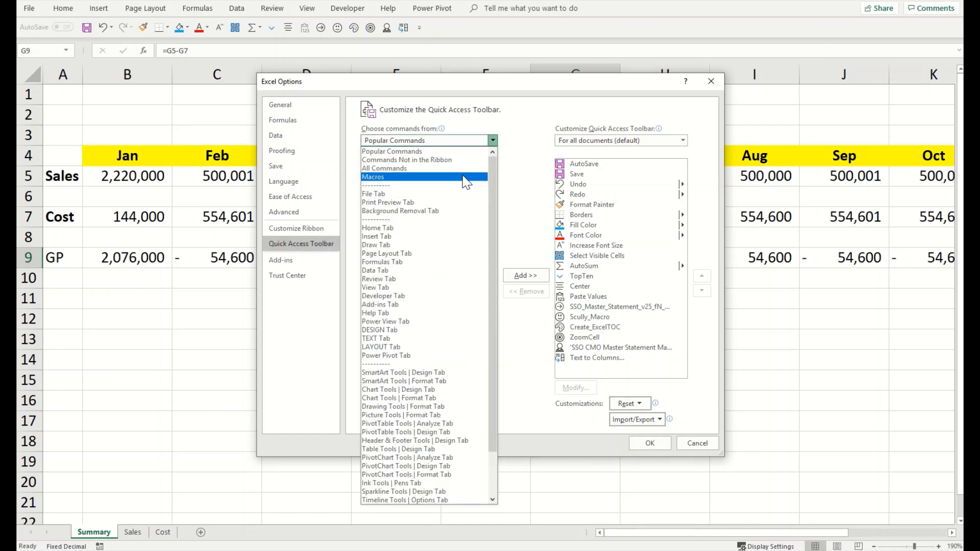
pyautogui.click(463, 170)
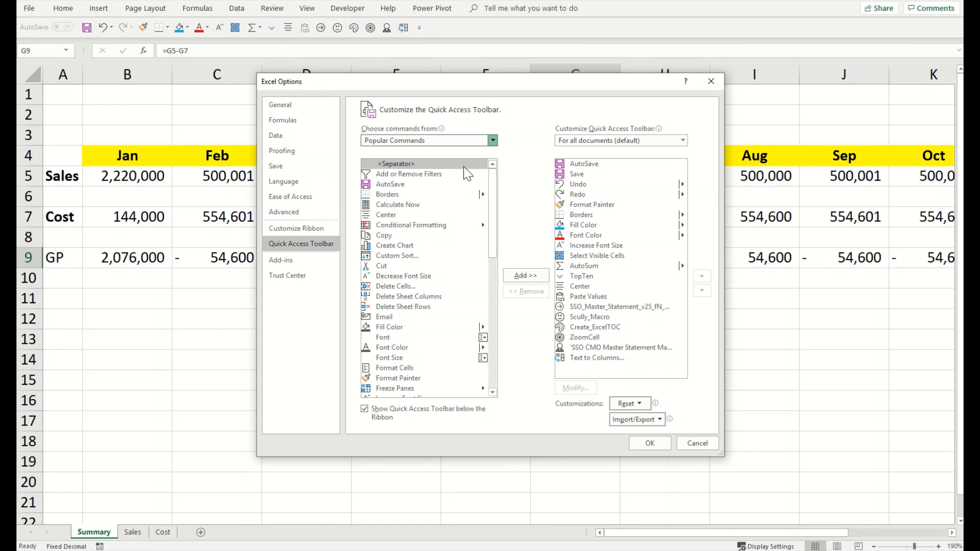
pyautogui.click(415, 206)
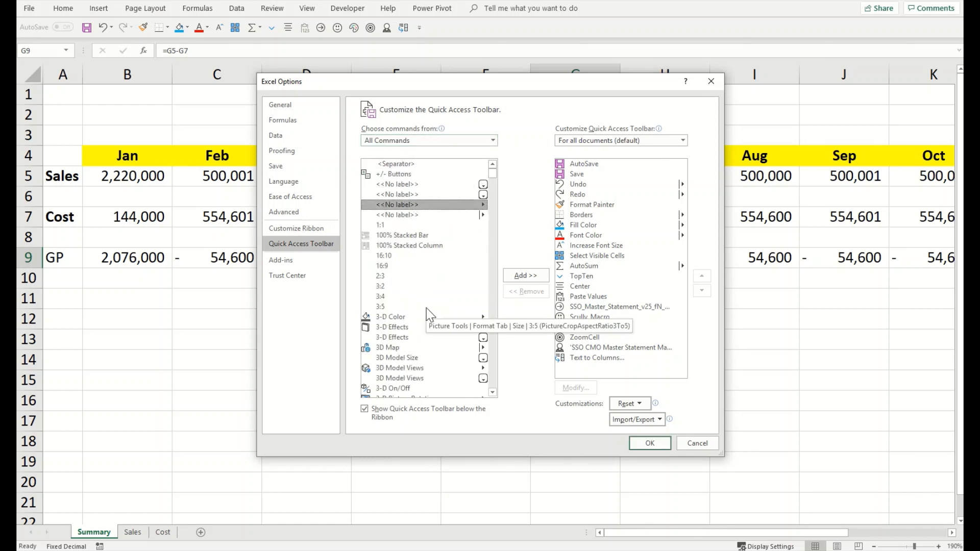
pyautogui.write('cam')
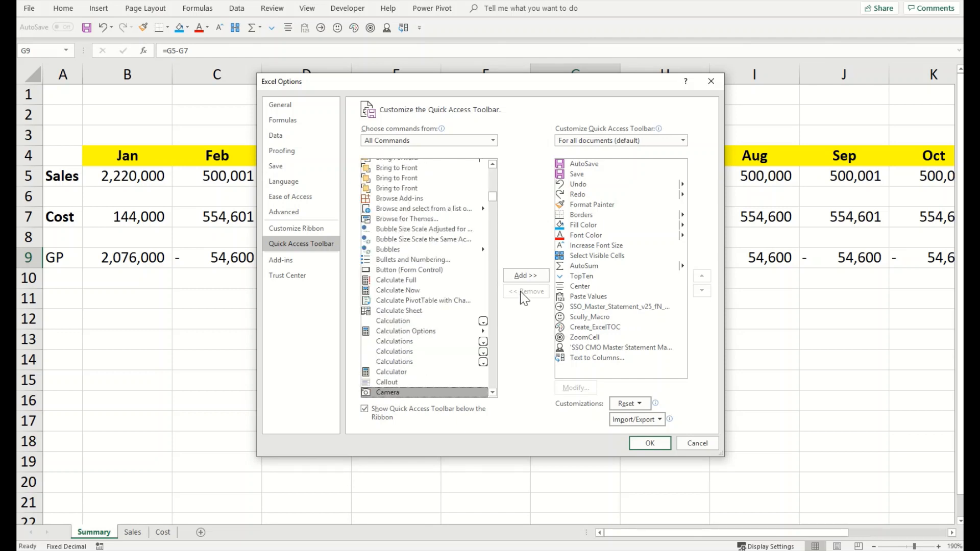
pyautogui.click(526, 275)
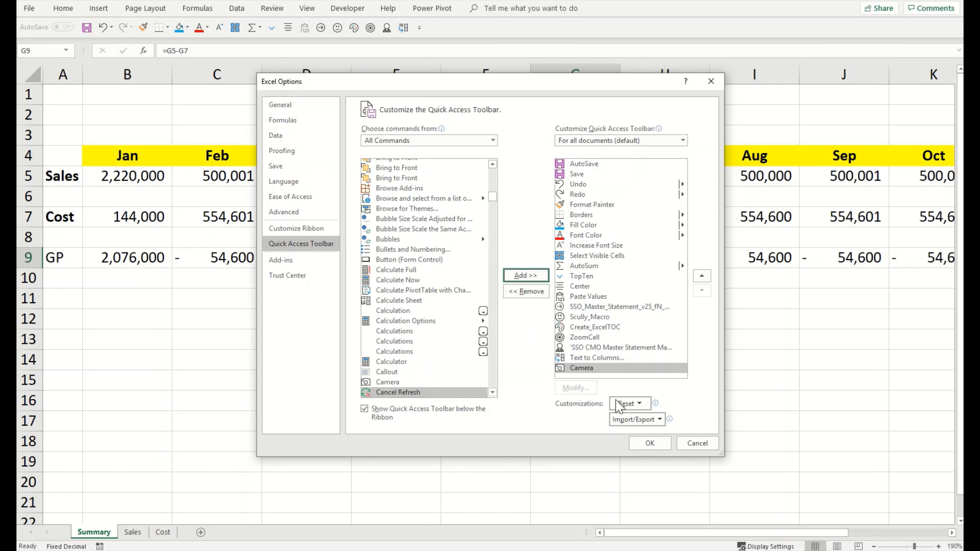
pyautogui.click(646, 443)
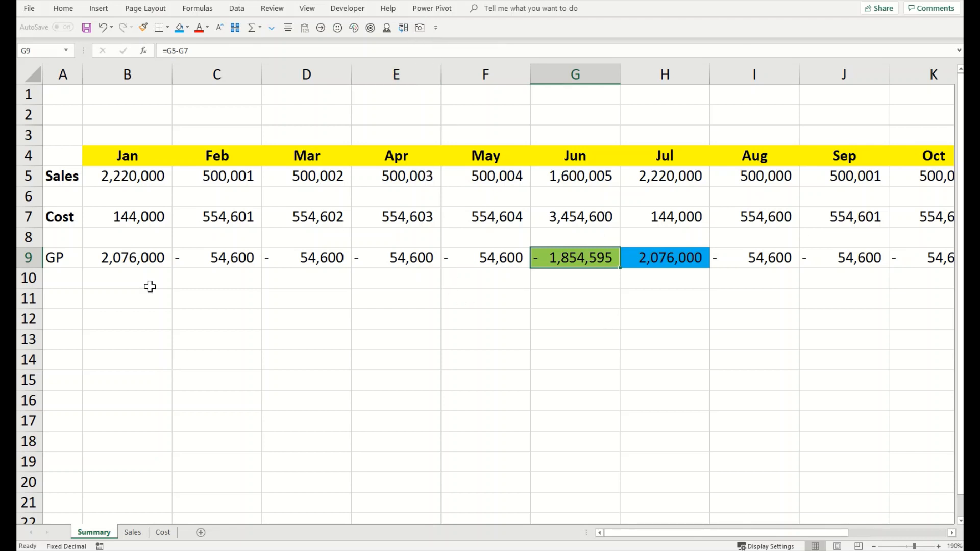
# Step: Place an enlarged linked Camera picture of G9 (-1,854,595) over B12:D15
pyautogui.click(153, 282)
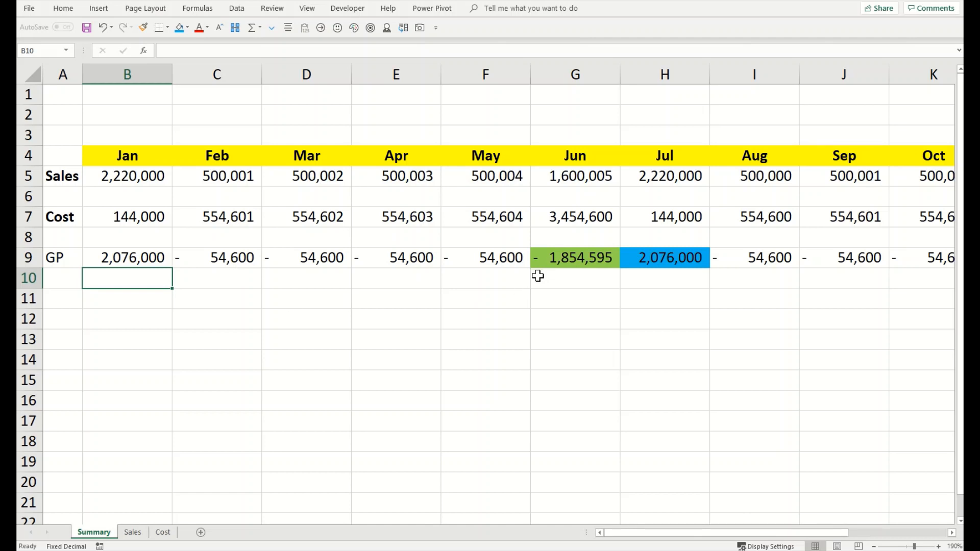
pyautogui.click(548, 260)
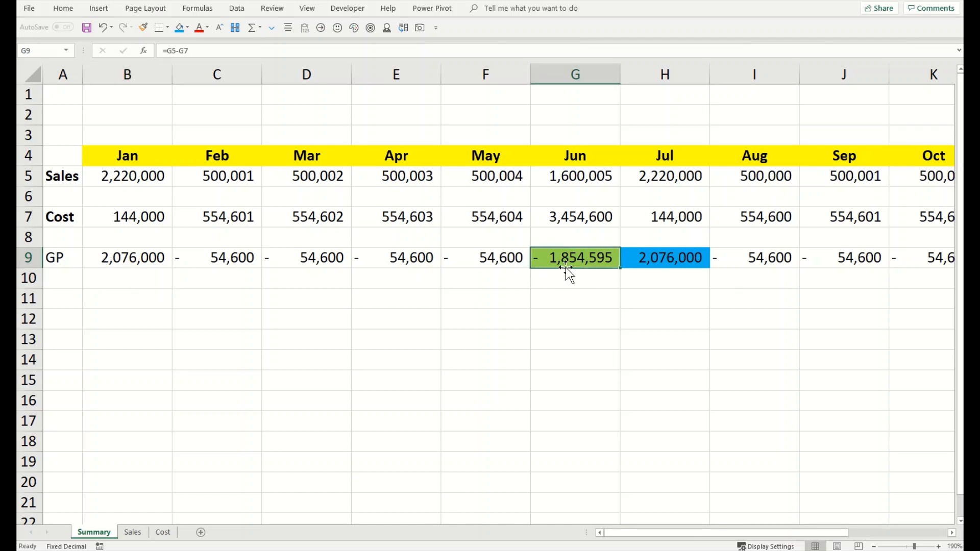
pyautogui.click(414, 30)
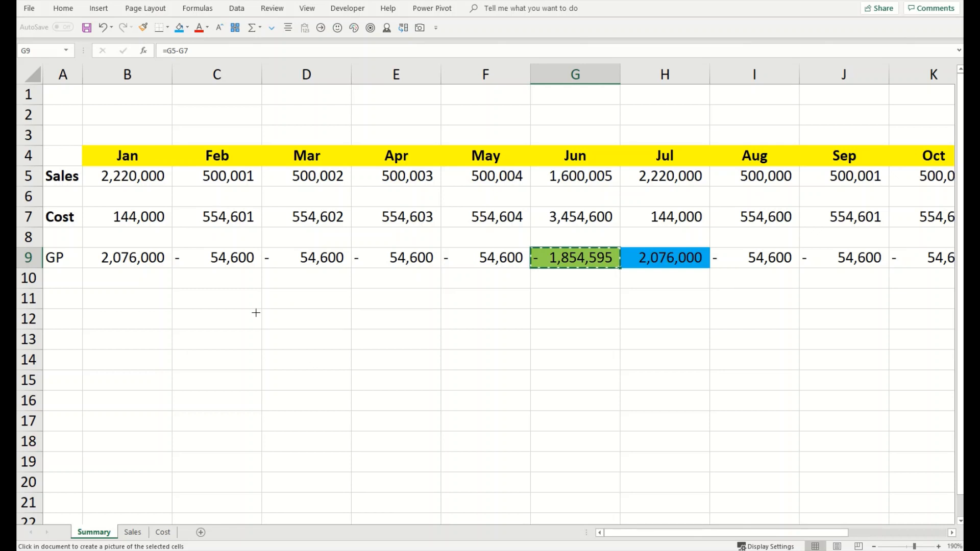
pyautogui.click(132, 360)
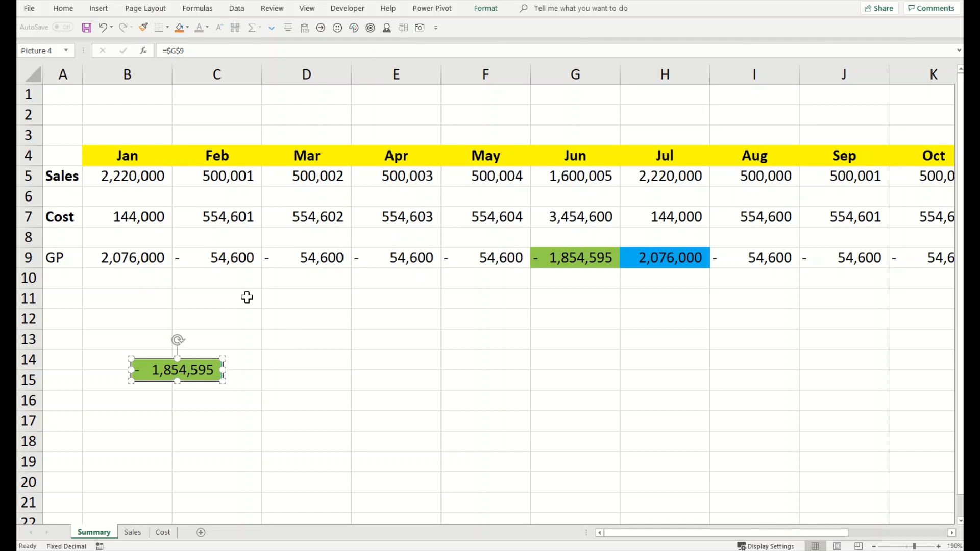
pyautogui.moveTo(223, 381); pyautogui.dragTo(367, 438)
pyautogui.moveTo(301, 366); pyautogui.dragTo(337, 352)
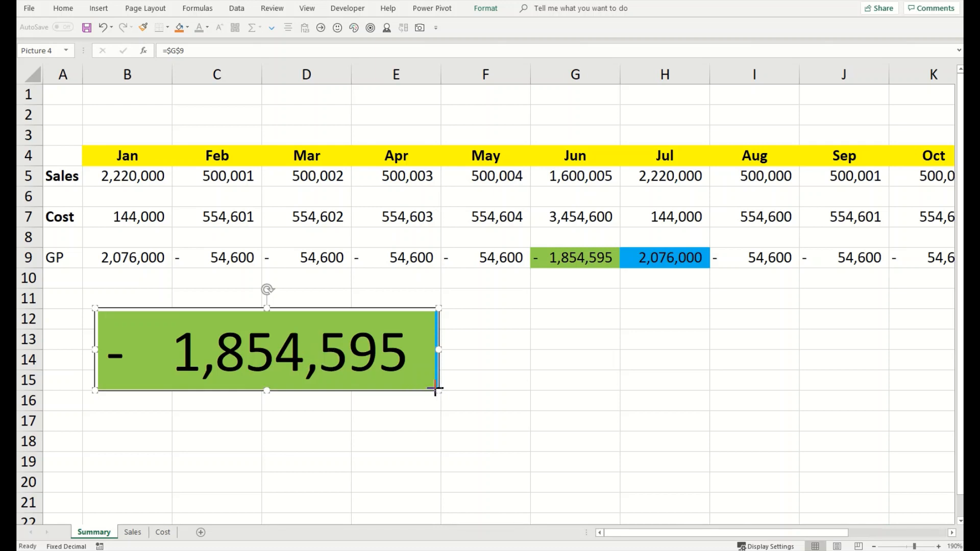
pyautogui.moveTo(438, 390); pyautogui.dragTo(409, 376)
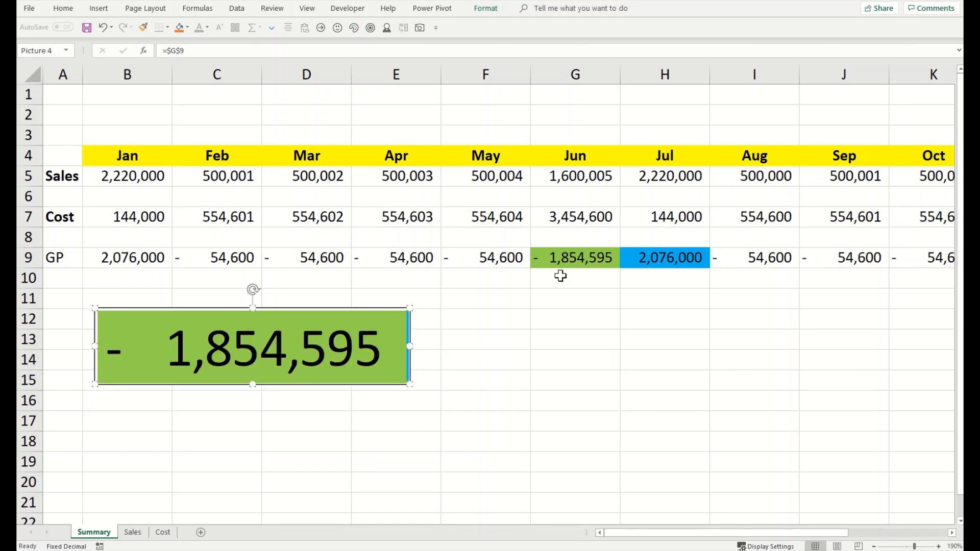
pyautogui.click(575, 262)
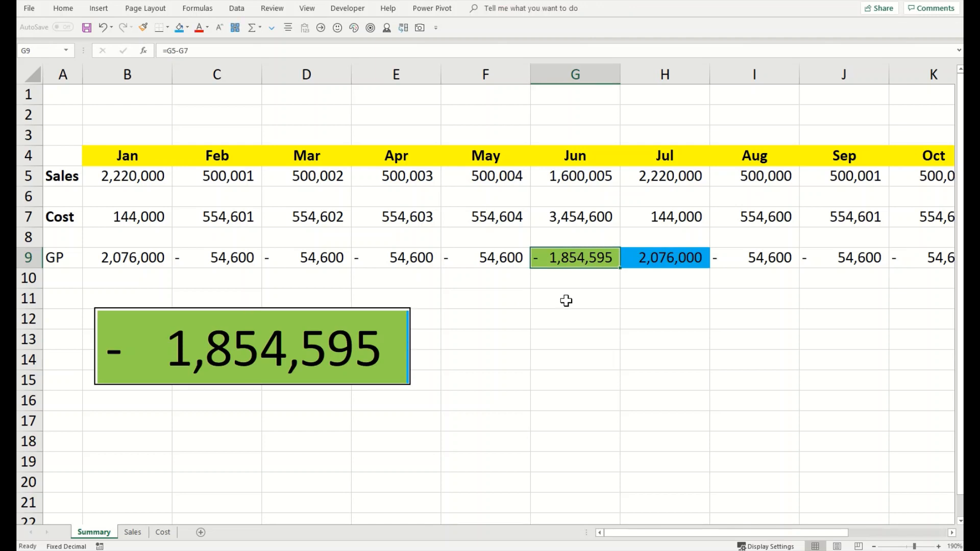
pyautogui.click(329, 56)
# Step: Change G7 from 3,454,600 to 1,454,600 and move the linked picture up under row 10
pyautogui.press('Escape')
pyautogui.click(570, 210)
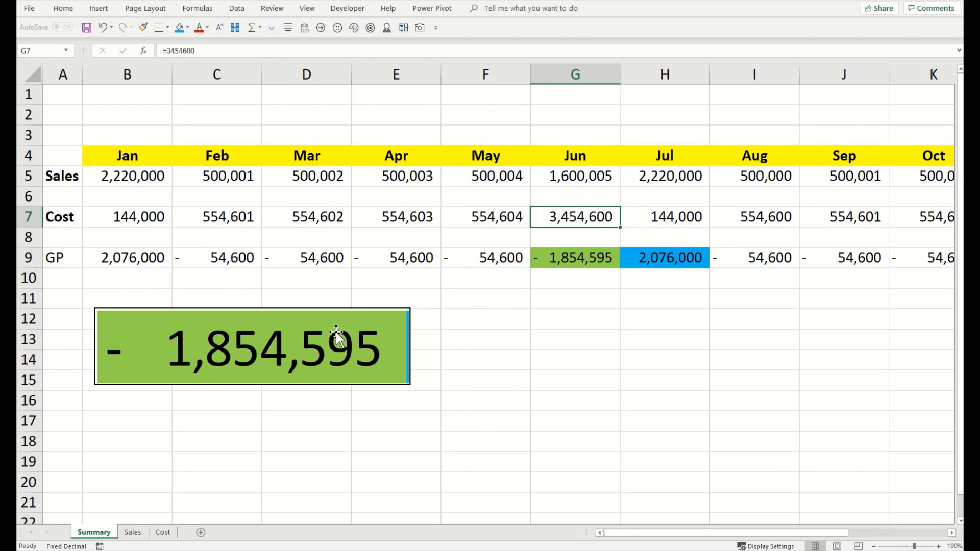
pyautogui.doubleClick(549, 217)
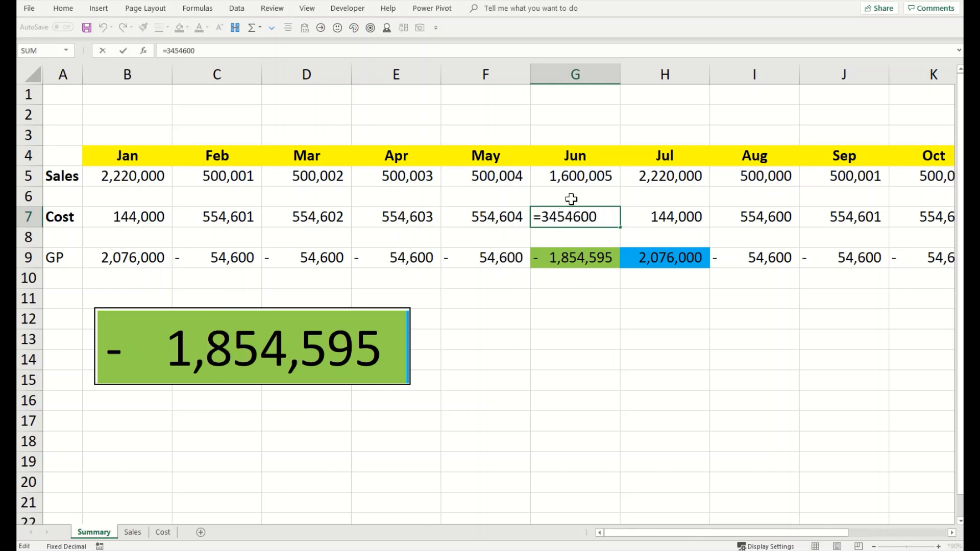
pyautogui.press('BackSpace')
pyautogui.write('1')
pyautogui.press('Return')
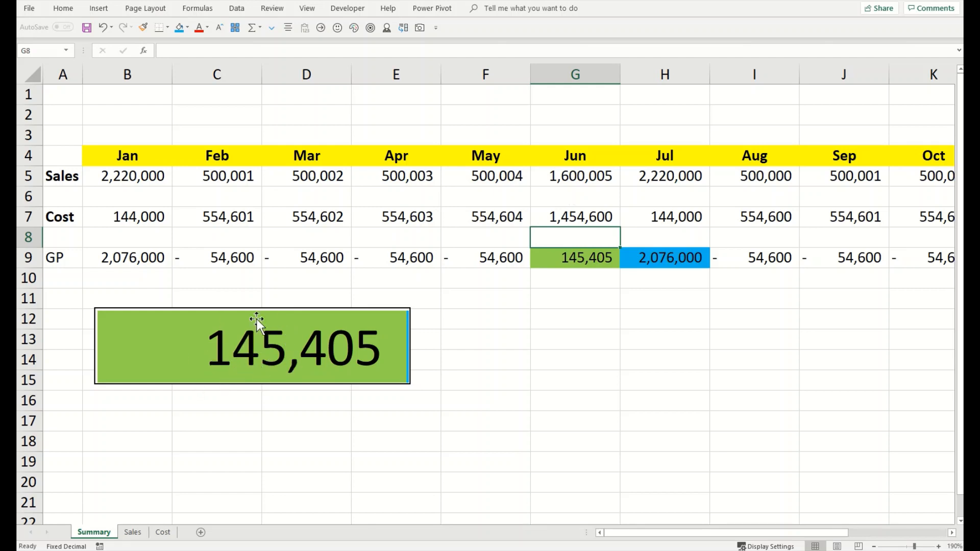
pyautogui.moveTo(301, 345); pyautogui.dragTo(319, 322)
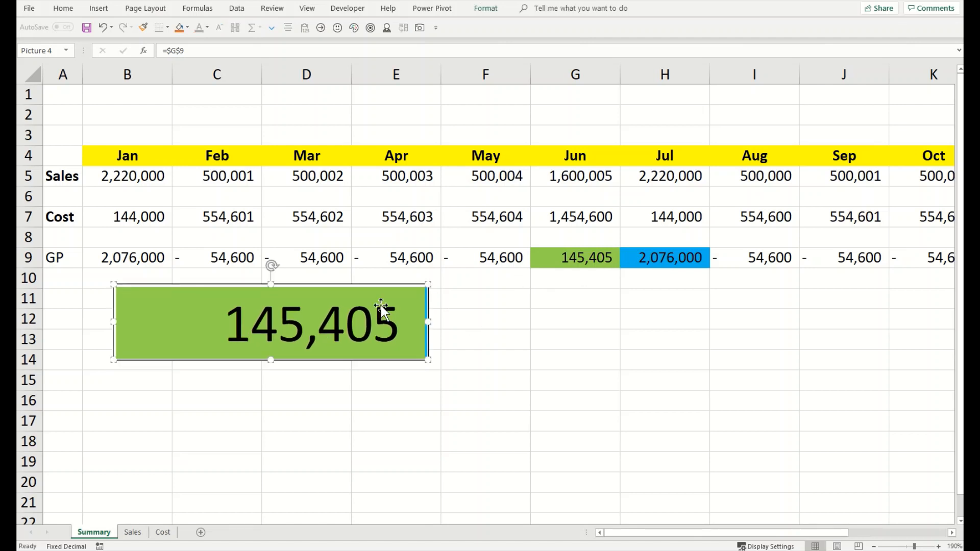
pyautogui.click(642, 258)
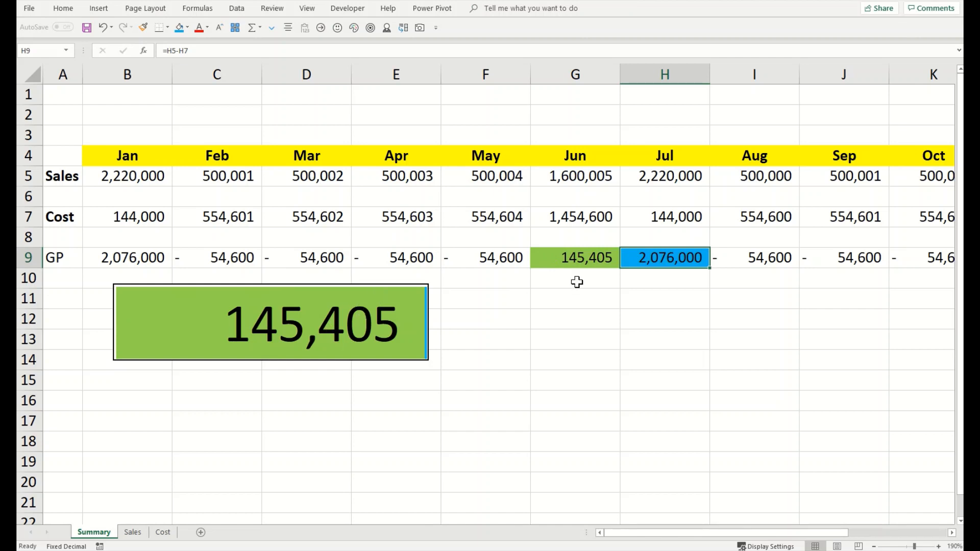
# Step: Place a live picture of July's GP (2,076,000) below the green picture, sized to match
pyautogui.click(419, 27)
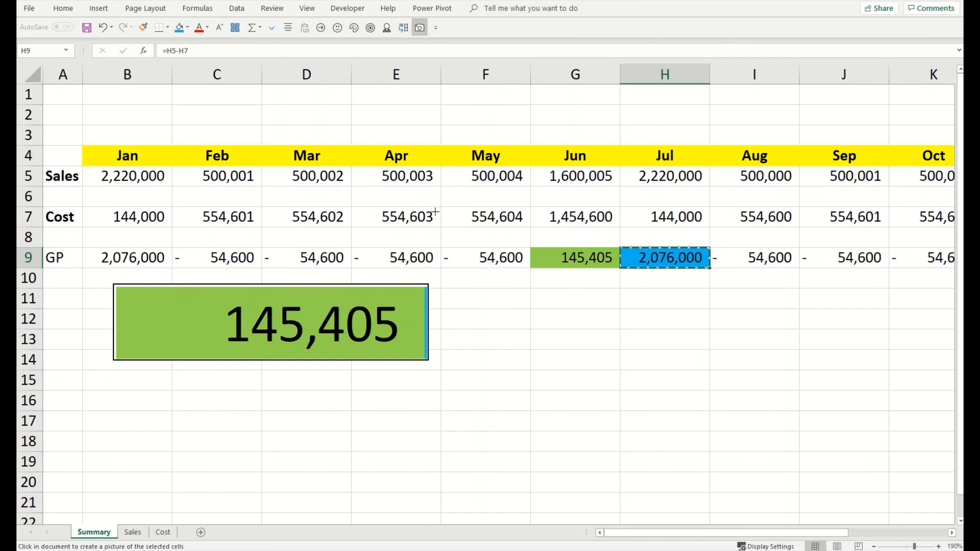
pyautogui.click(115, 376)
pyautogui.moveTo(208, 397); pyautogui.dragTo(428, 449)
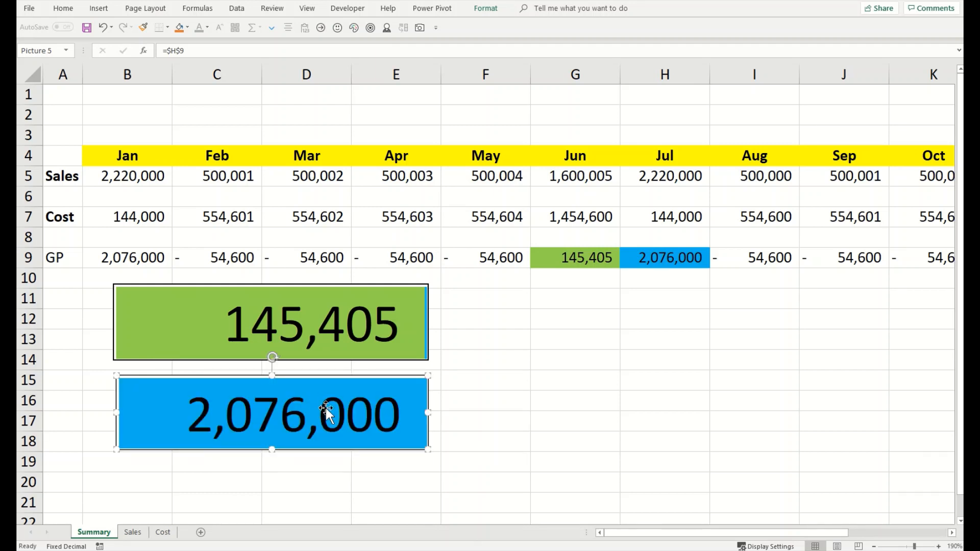
pyautogui.moveTo(326, 412); pyautogui.dragTo(327, 398)
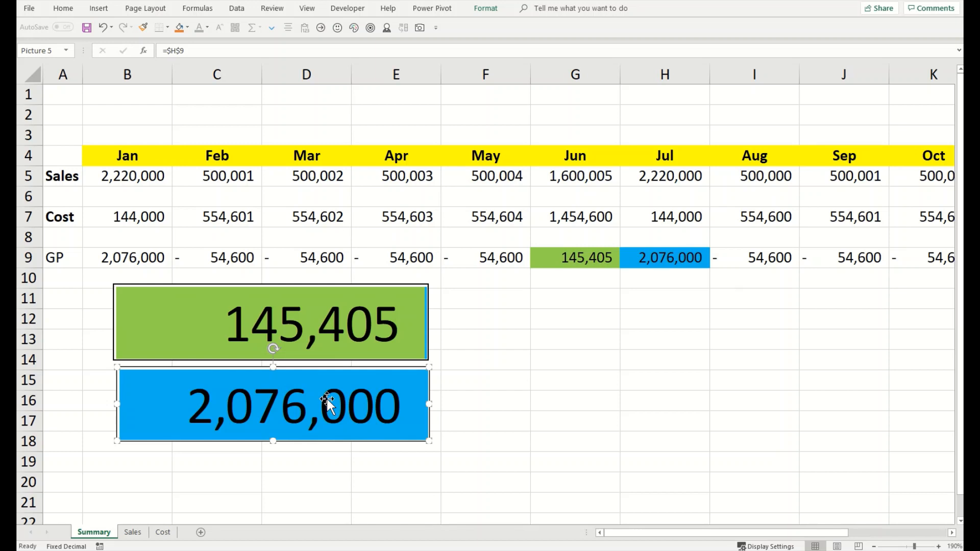
# Step: Delete both the green June GP picture and the blue July GP picture
pyautogui.click(359, 329)
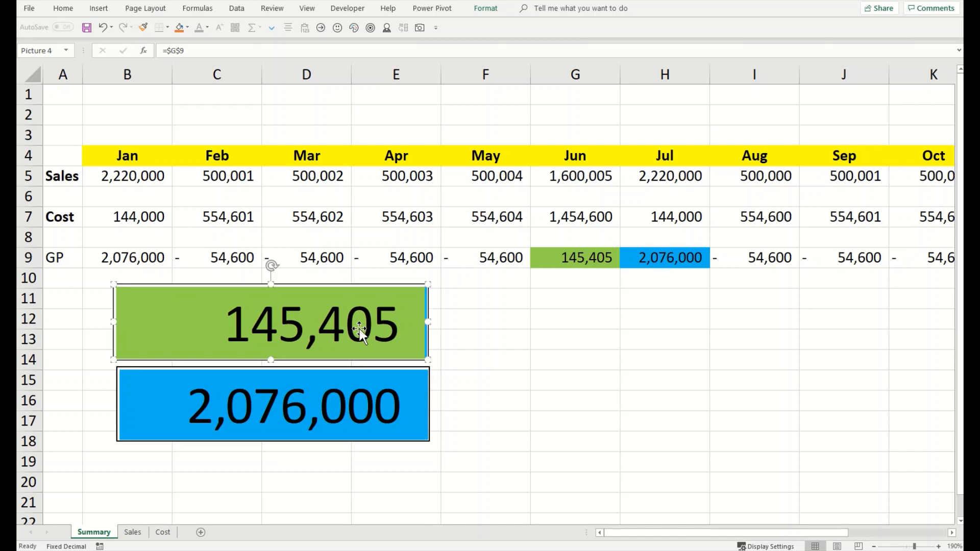
pyautogui.press('Delete')
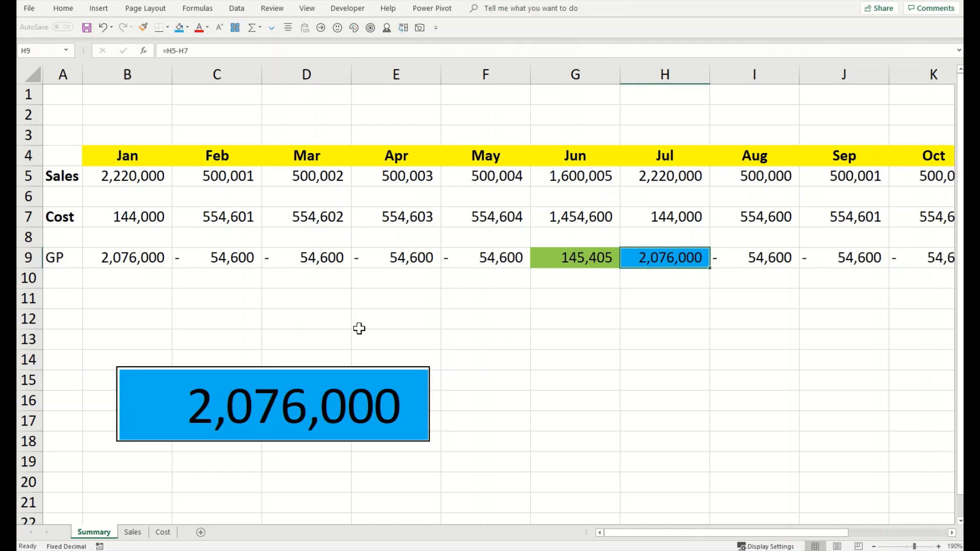
pyautogui.click(363, 401)
pyautogui.press('Delete')
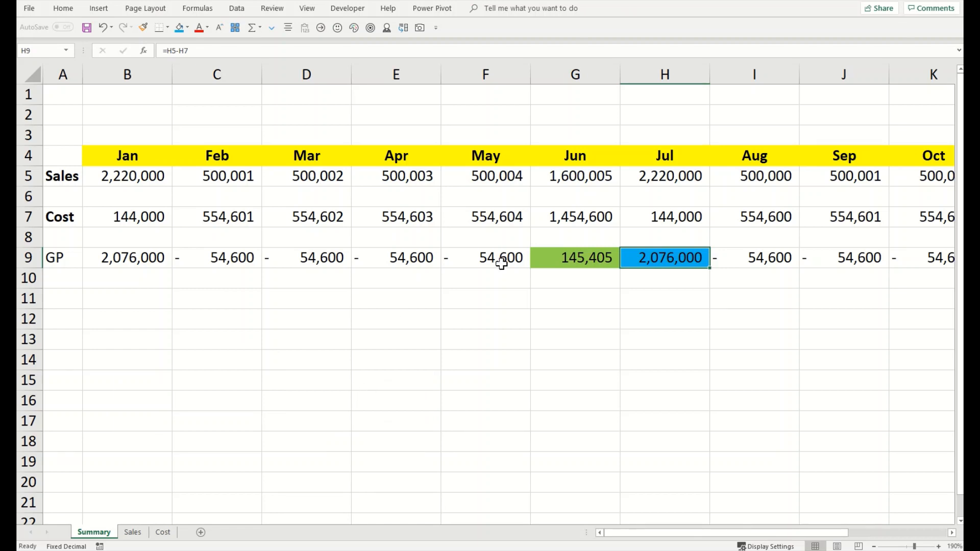
# Step: Autofit column N so the 2019 Sales total 10,540,025 displays, then select heading N4
pyautogui.click(416, 175)
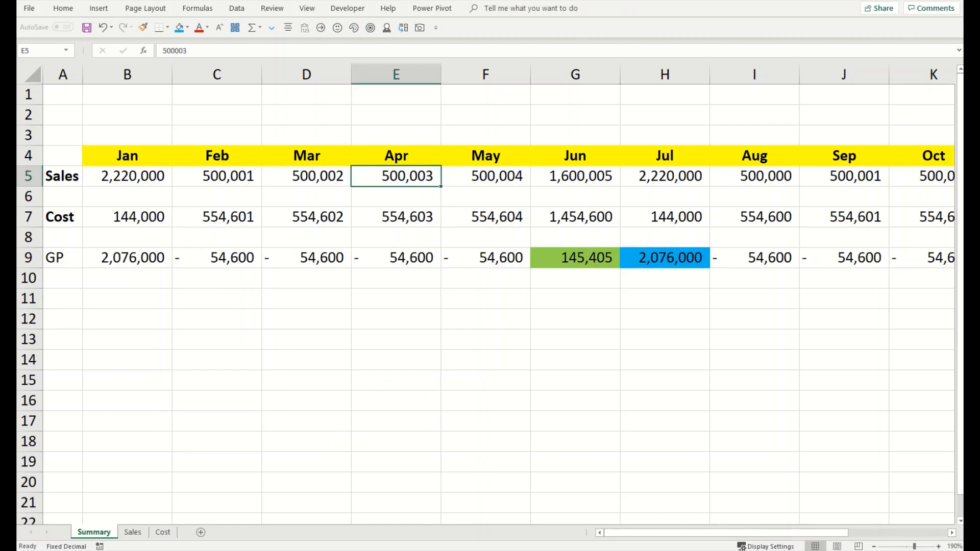
pyautogui.moveTo(667, 531); pyautogui.dragTo(765, 532)
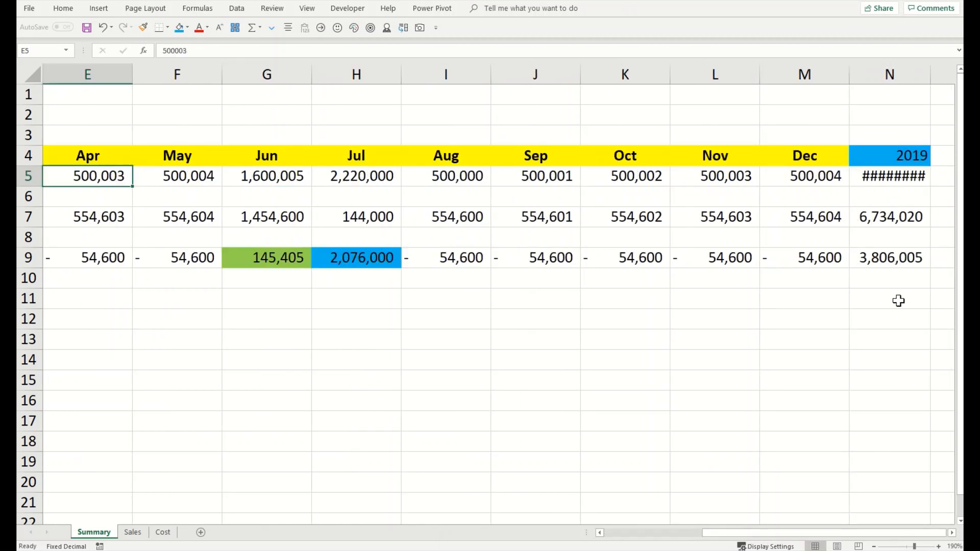
pyautogui.doubleClick(931, 75)
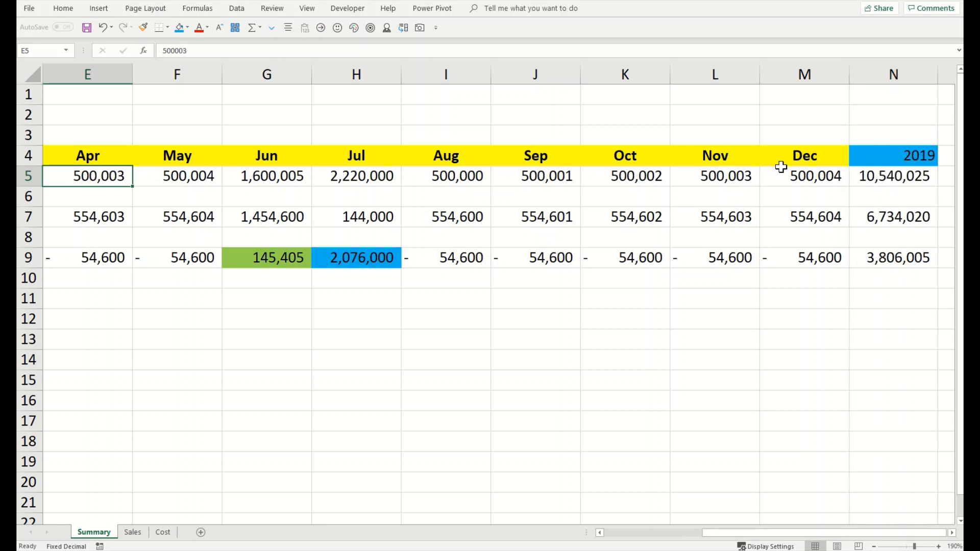
pyautogui.moveTo(868, 159); pyautogui.dragTo(881, 264)
pyautogui.click(894, 153)
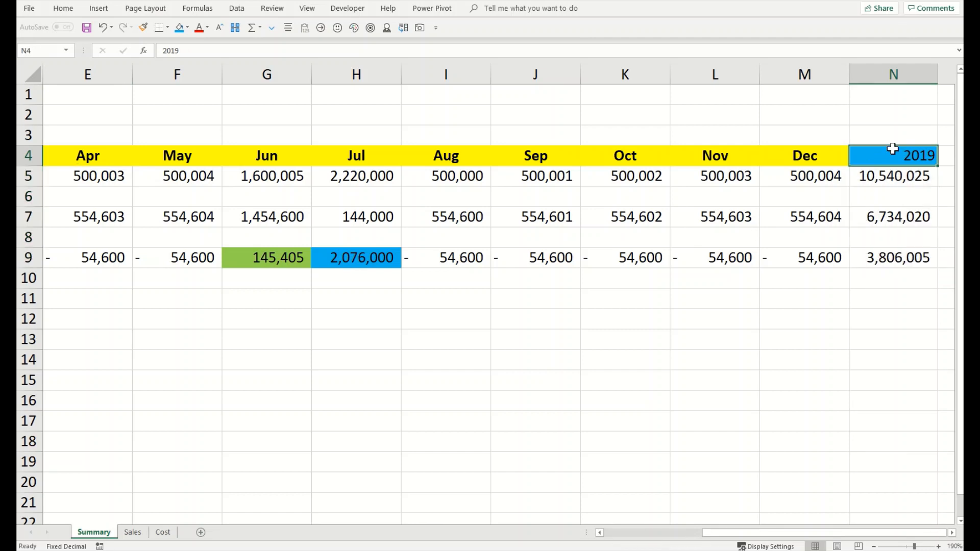
# Step: Centre the 2019 heading in N4 and place a live picture of N4:N9 at cell B11
pyautogui.click(288, 28)
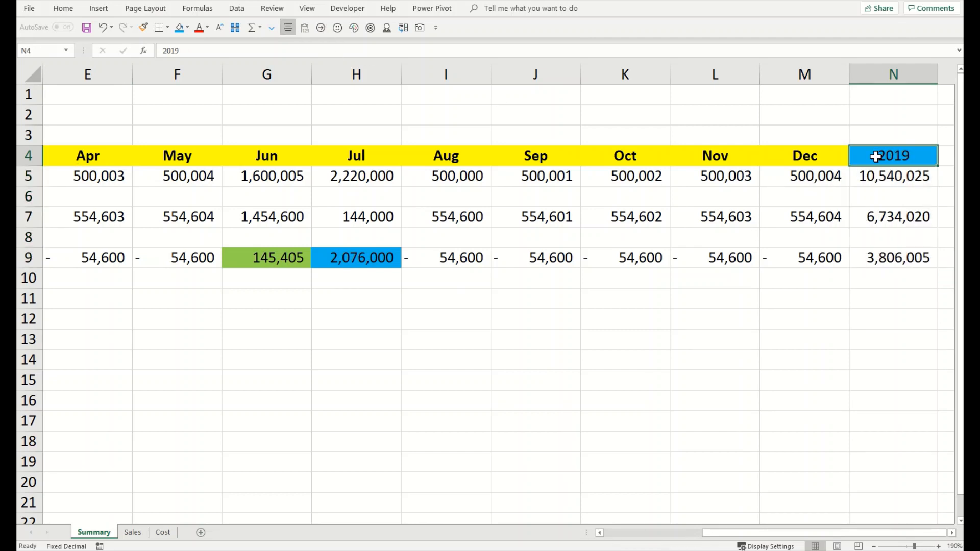
pyautogui.moveTo(874, 155); pyautogui.dragTo(876, 252)
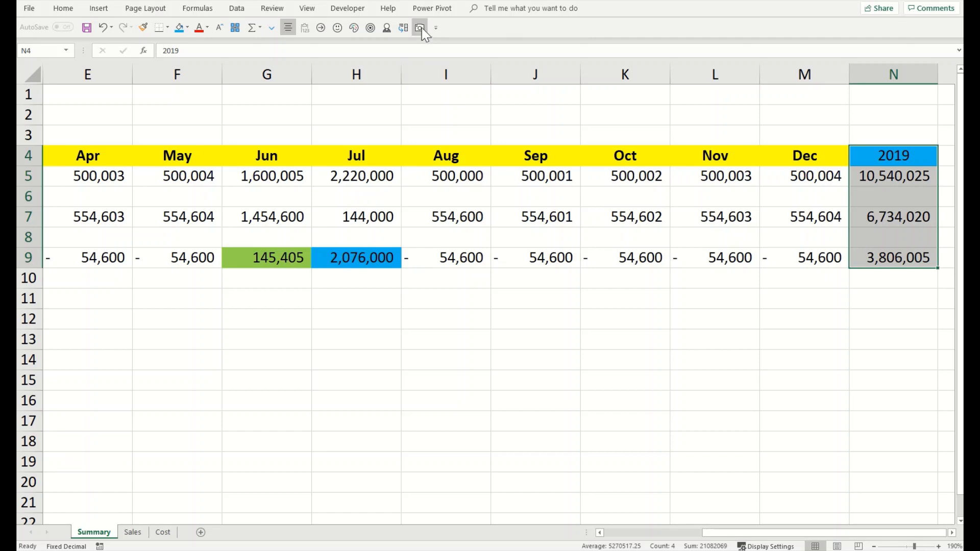
pyautogui.click(419, 27)
pyautogui.moveTo(714, 533); pyautogui.dragTo(616, 532)
pyautogui.click(109, 297)
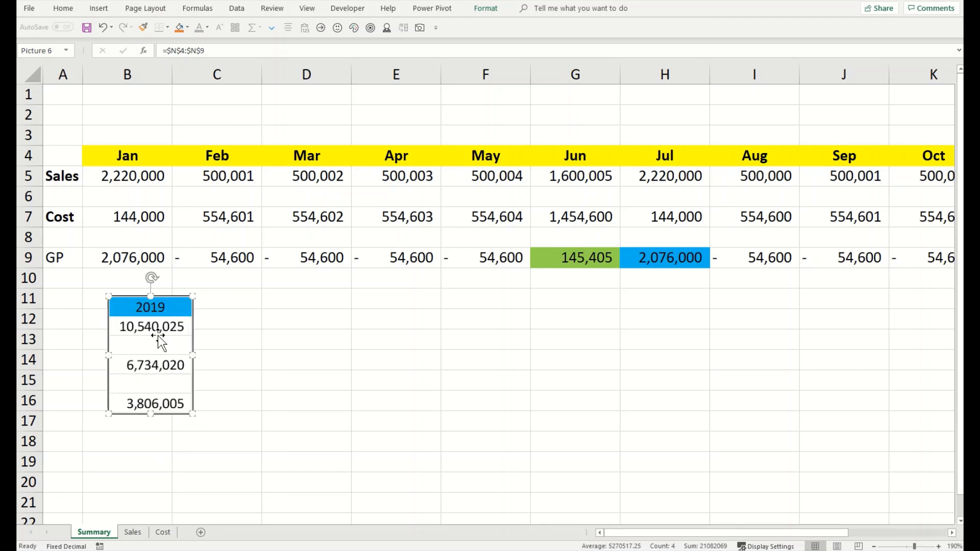
pyautogui.moveTo(155, 300); pyautogui.dragTo(135, 311)
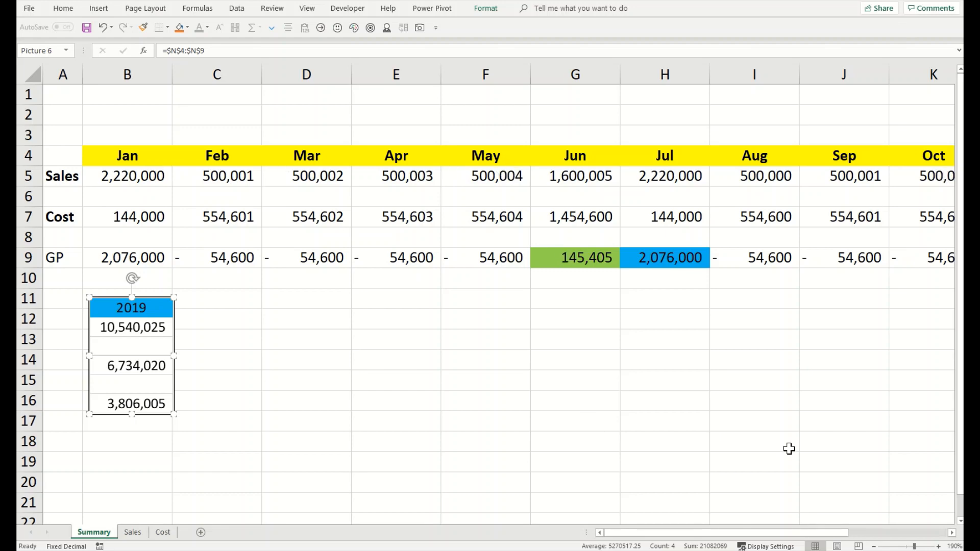
pyautogui.moveTo(770, 533); pyautogui.dragTo(573, 524)
# Step: Change February sales in C5 to 1,500,001, updating the linked 2019 picture to 11,540,025
pyautogui.click(192, 176)
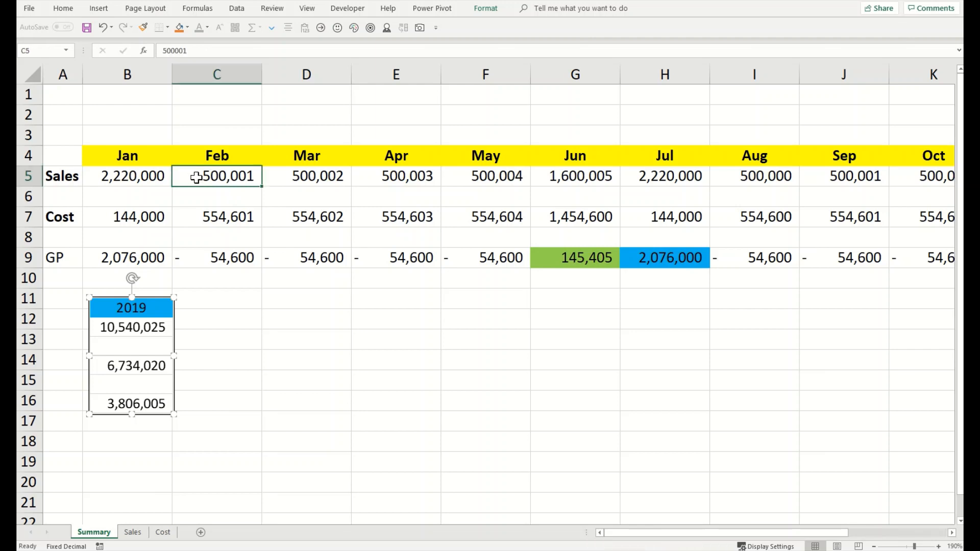
pyautogui.click(311, 404)
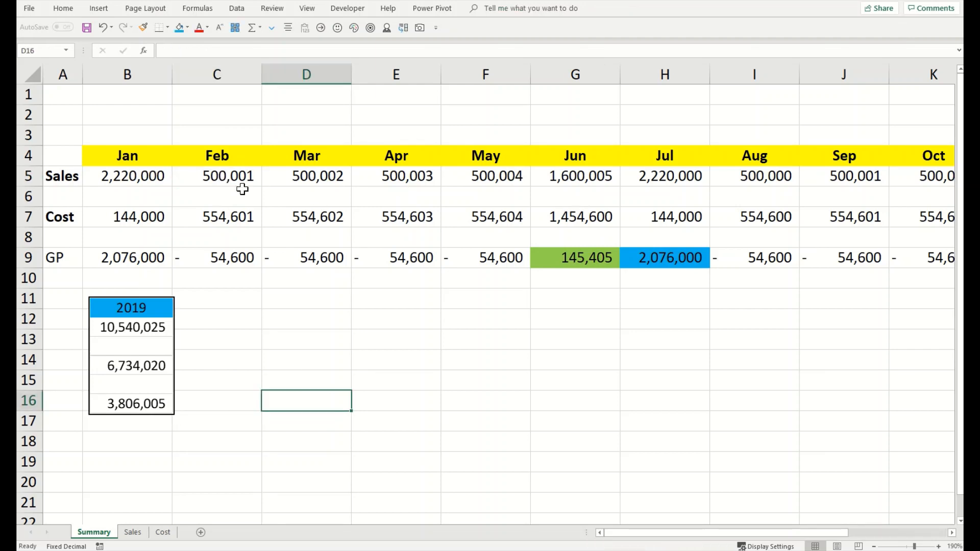
pyautogui.click(218, 184)
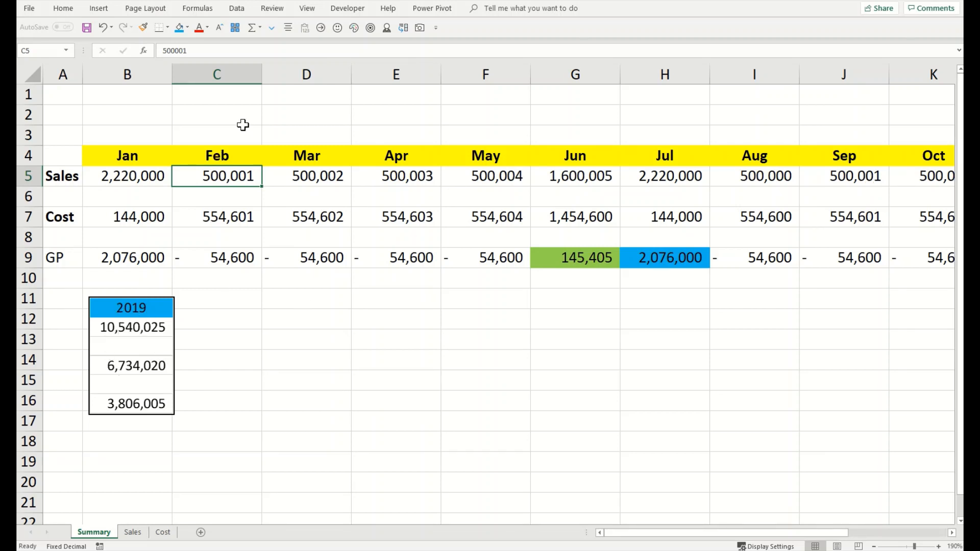
pyautogui.click(161, 50)
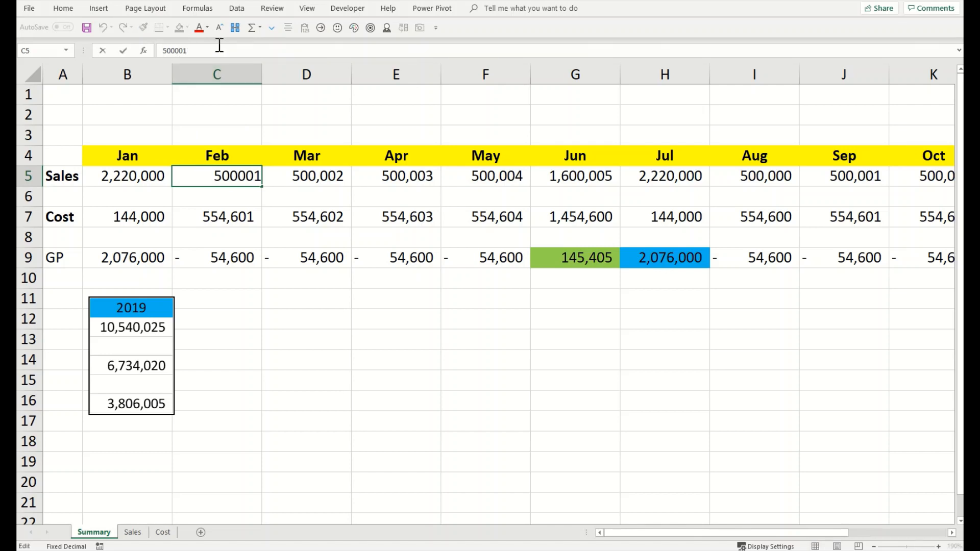
pyautogui.write('1')
pyautogui.press('Return')
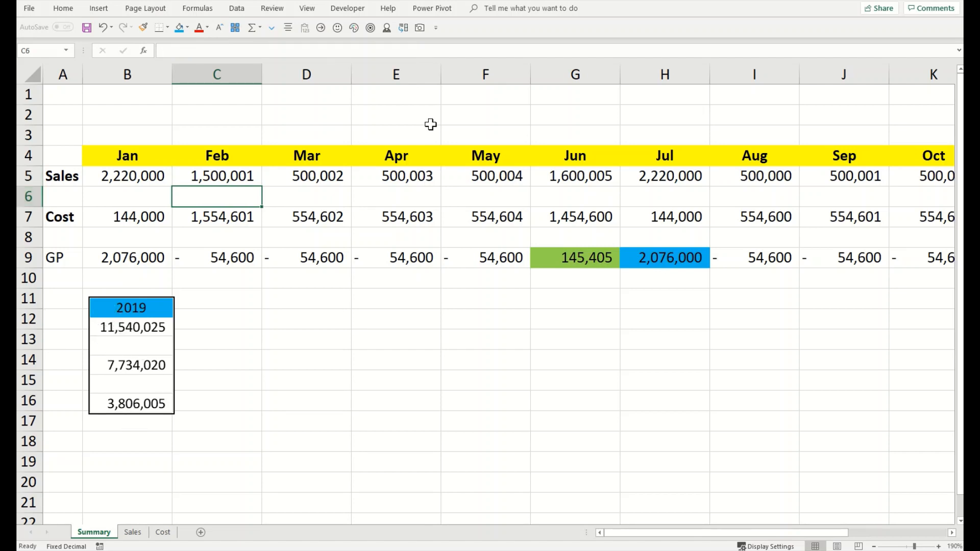
# Step: Move the linked 2019 picture under the Feb column, then delete it
pyautogui.click(152, 342)
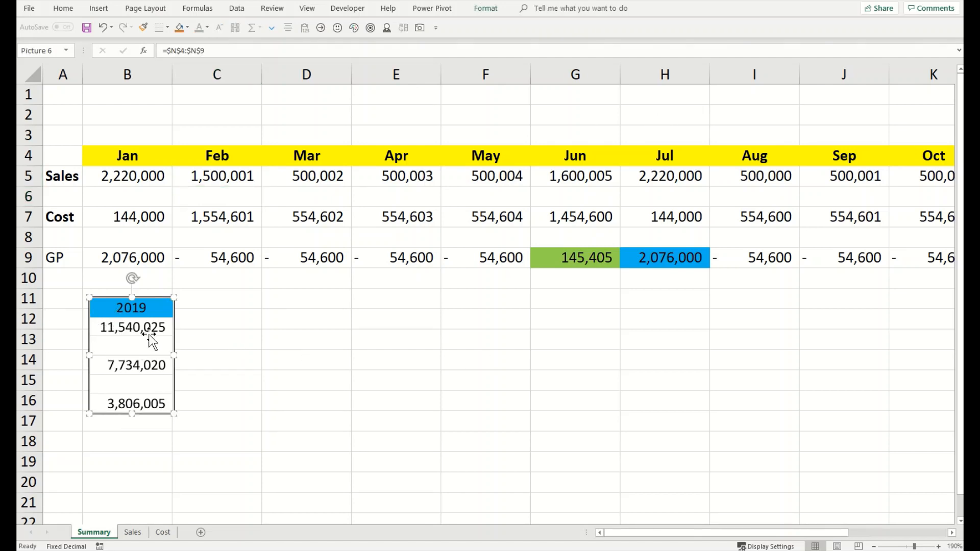
pyautogui.moveTo(149, 334); pyautogui.dragTo(237, 320)
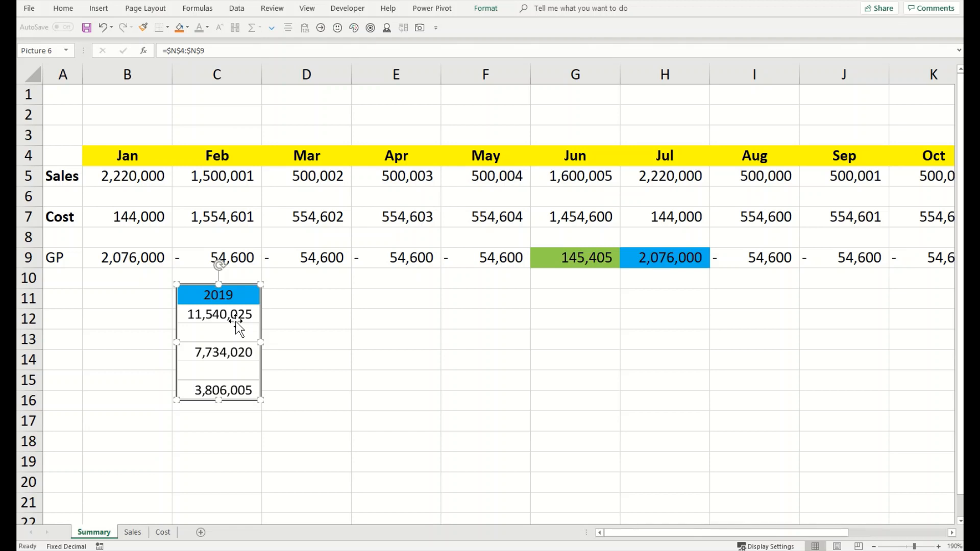
pyautogui.press('Delete')
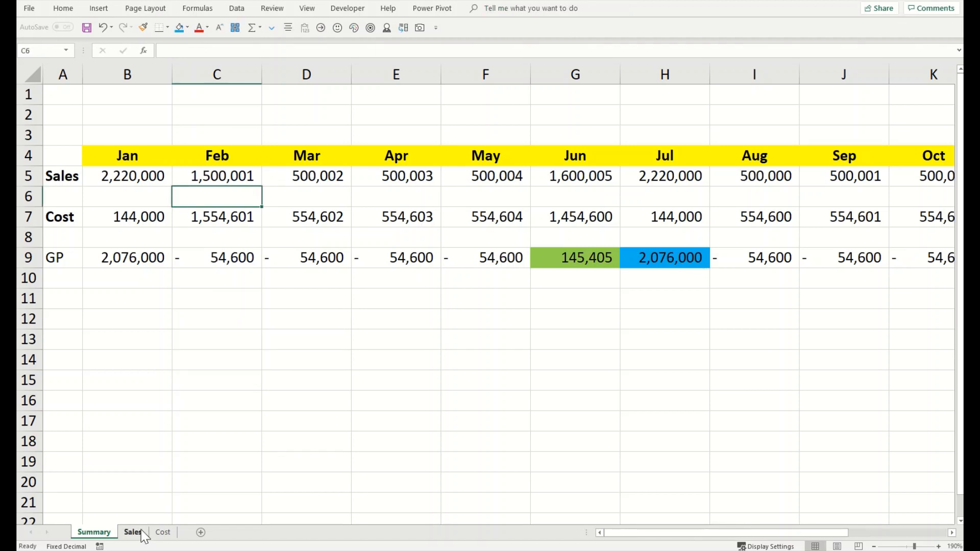
pyautogui.click(138, 533)
pyautogui.click(159, 534)
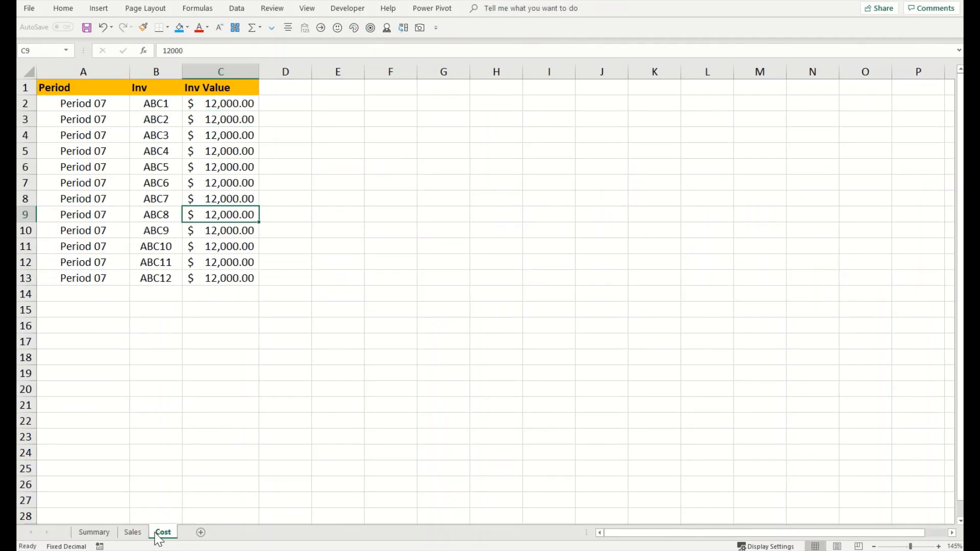
pyautogui.click(93, 532)
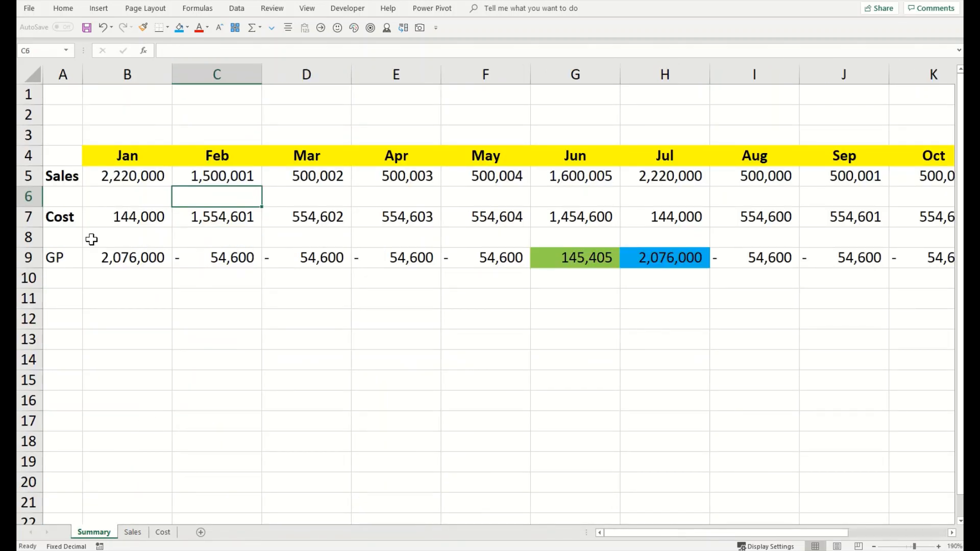
pyautogui.click(131, 176)
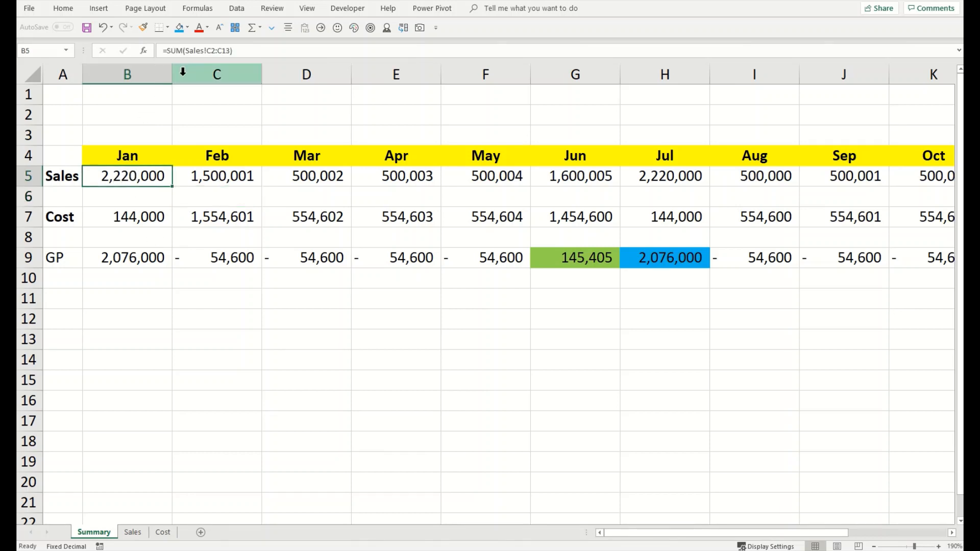
pyautogui.click(129, 215)
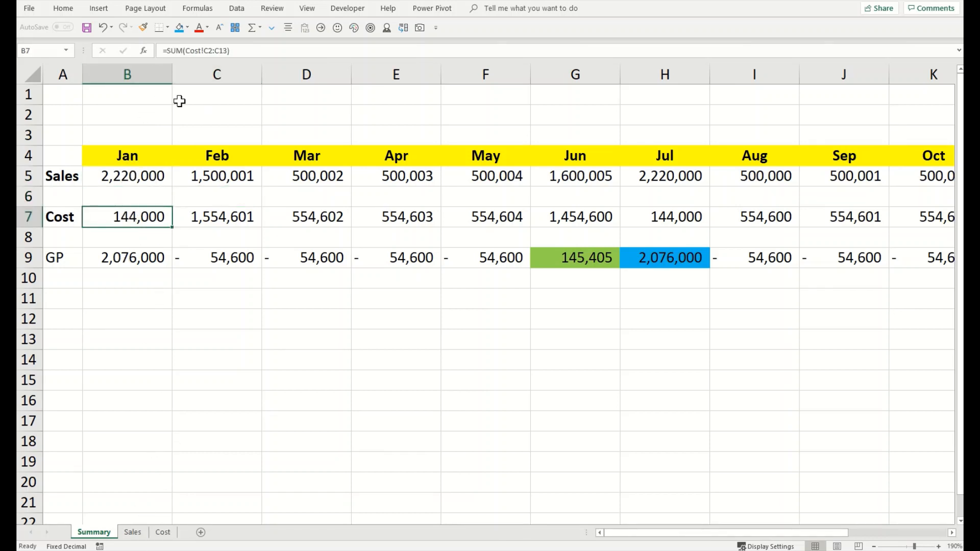
pyautogui.click(207, 313)
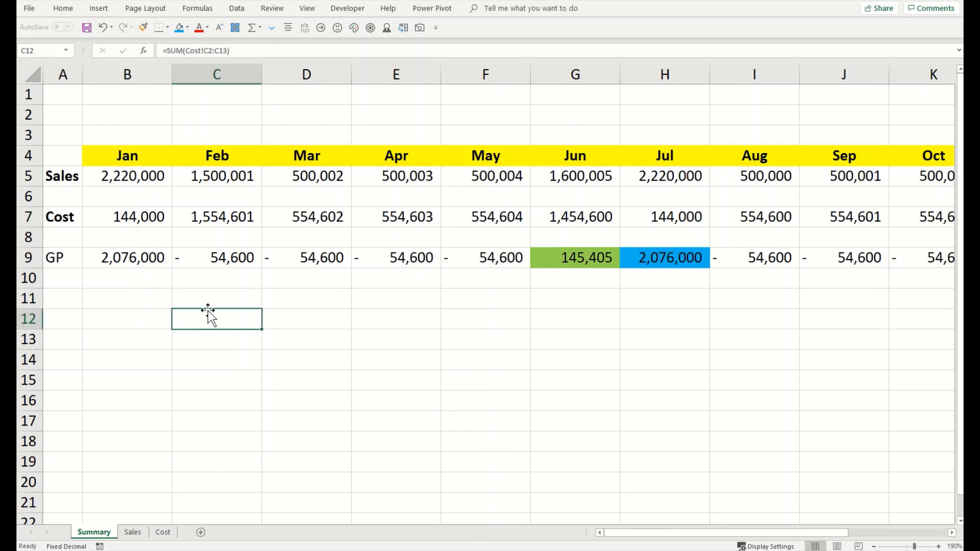
pyautogui.click(143, 167)
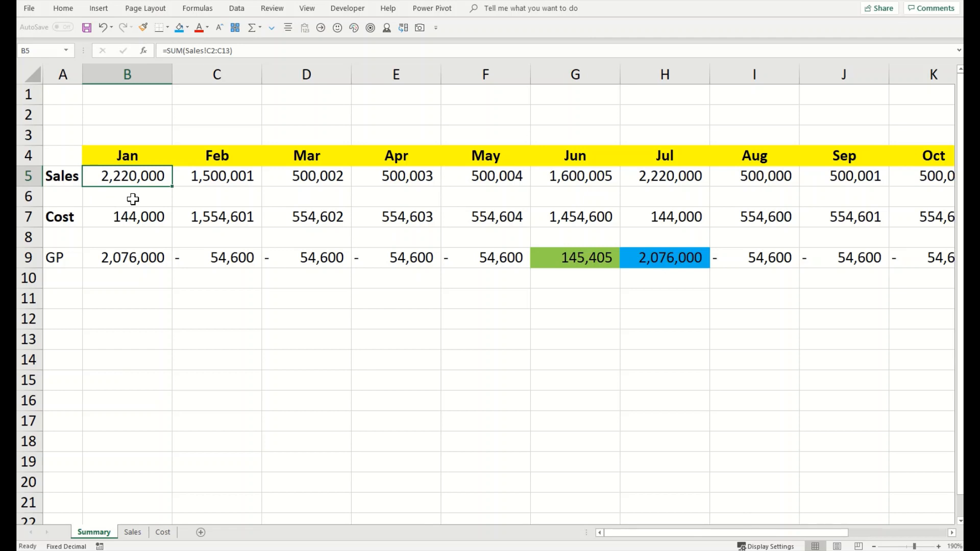
pyautogui.click(242, 351)
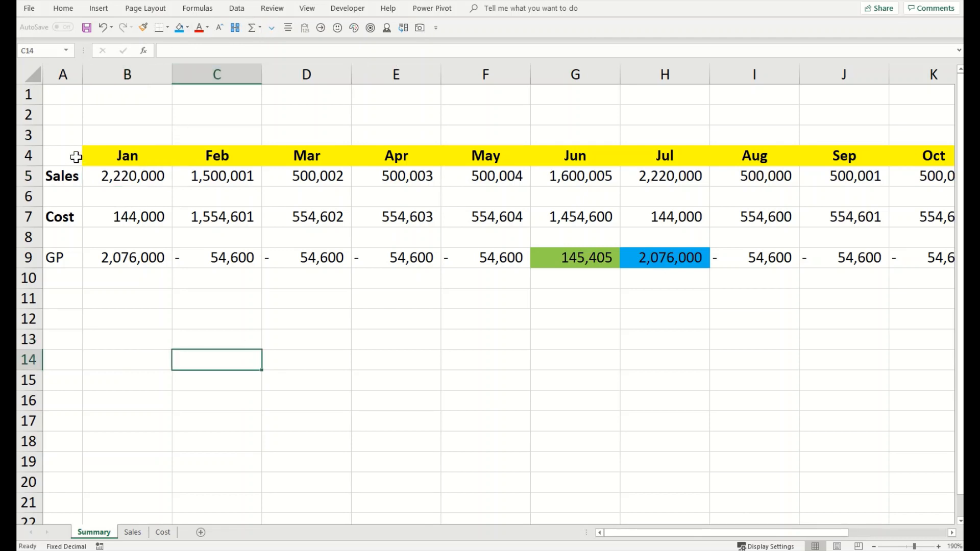
pyautogui.moveTo(74, 155); pyautogui.dragTo(133, 263)
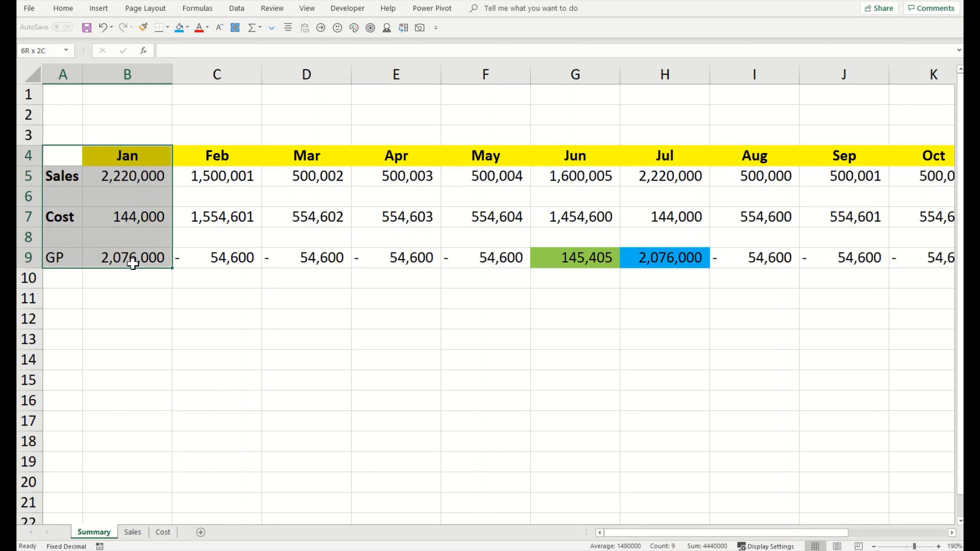
# Step: Place an enlarged live picture of the Jan block A4:B9 beside the Sales sheet's Revenue table
pyautogui.moveTo(132, 263); pyautogui.dragTo(132, 263)
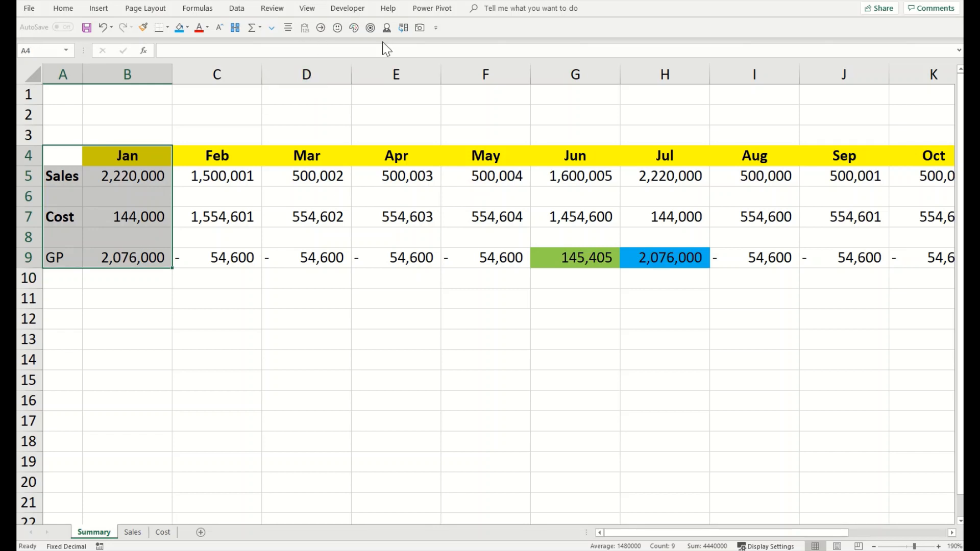
pyautogui.click(418, 28)
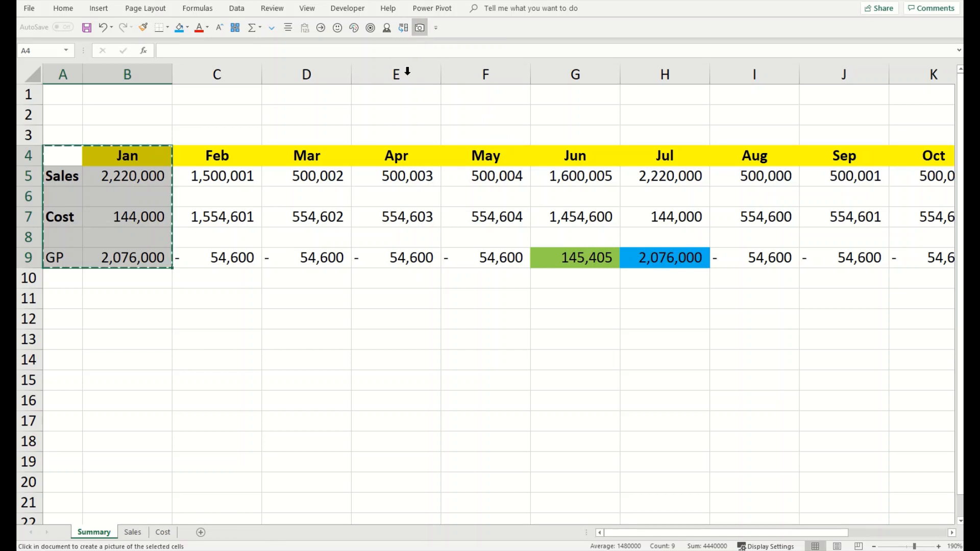
pyautogui.click(144, 533)
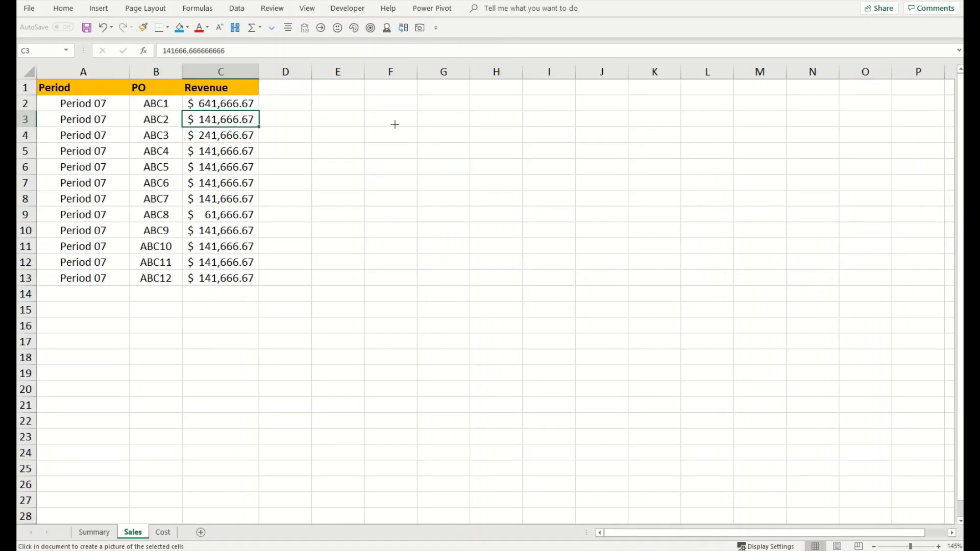
pyautogui.click(389, 122)
pyautogui.moveTo(481, 220); pyautogui.dragTo(674, 339)
pyautogui.moveTo(530, 236); pyautogui.dragTo(508, 207)
# Step: Set the first PO's revenue to 1,641,666.67, then shrink the linked Jan picture and shift it left
pyautogui.click(205, 105)
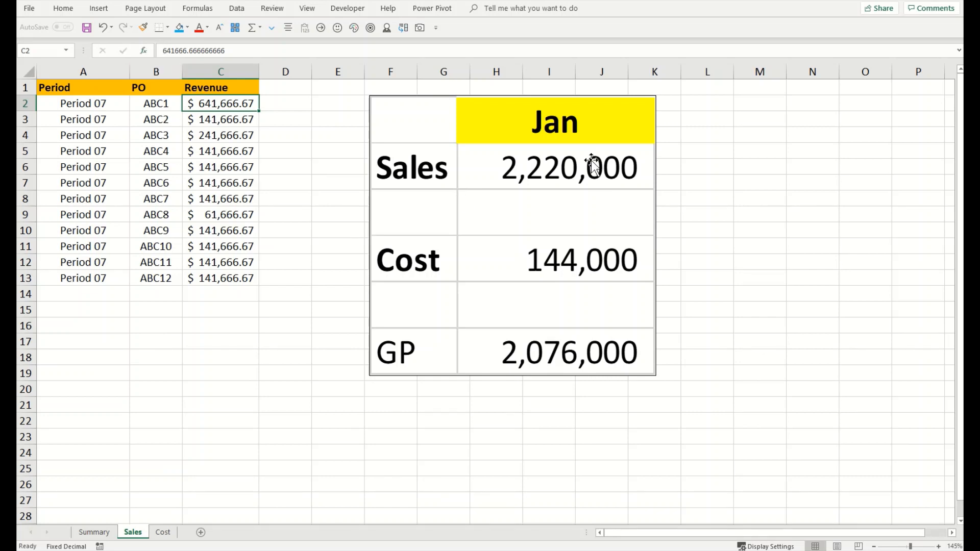
pyautogui.write('6666')
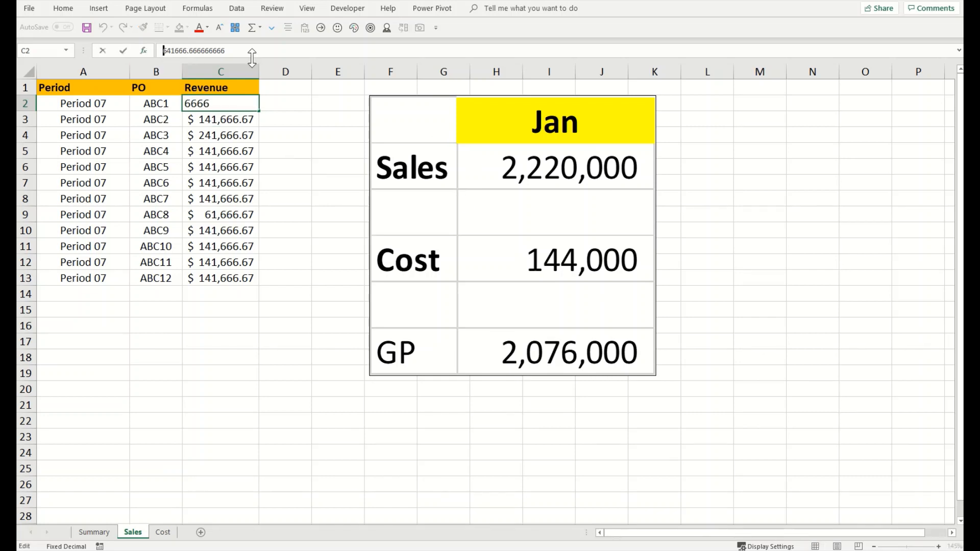
pyautogui.write('1')
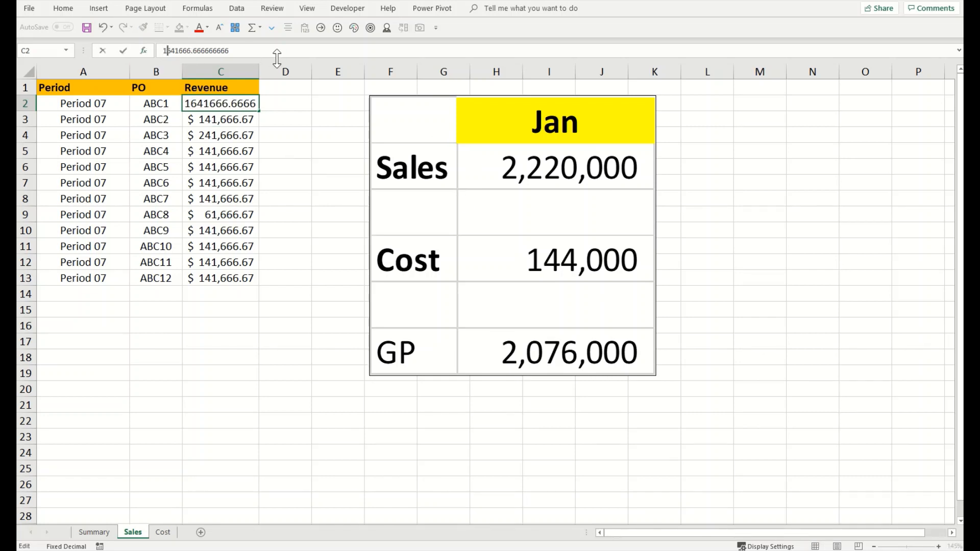
pyautogui.press('Return')
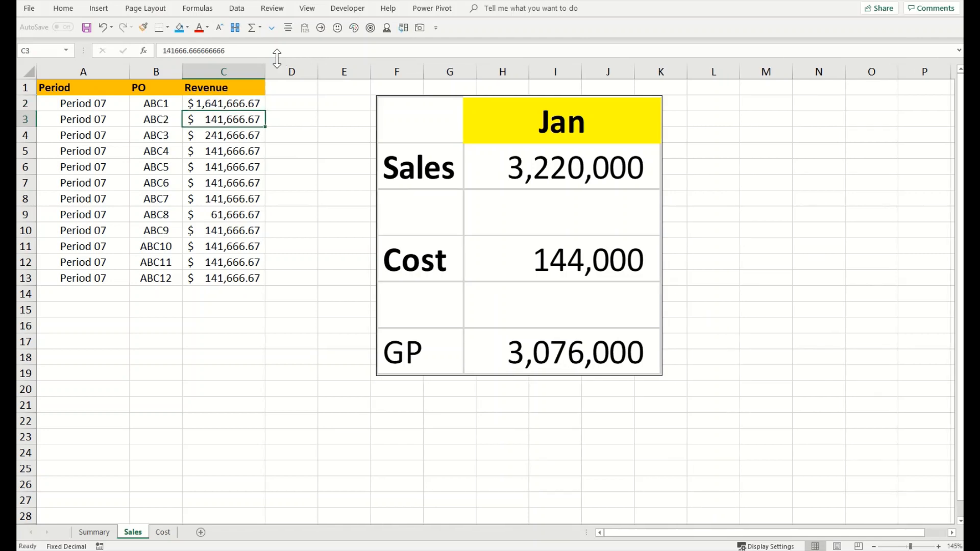
pyautogui.click(644, 369)
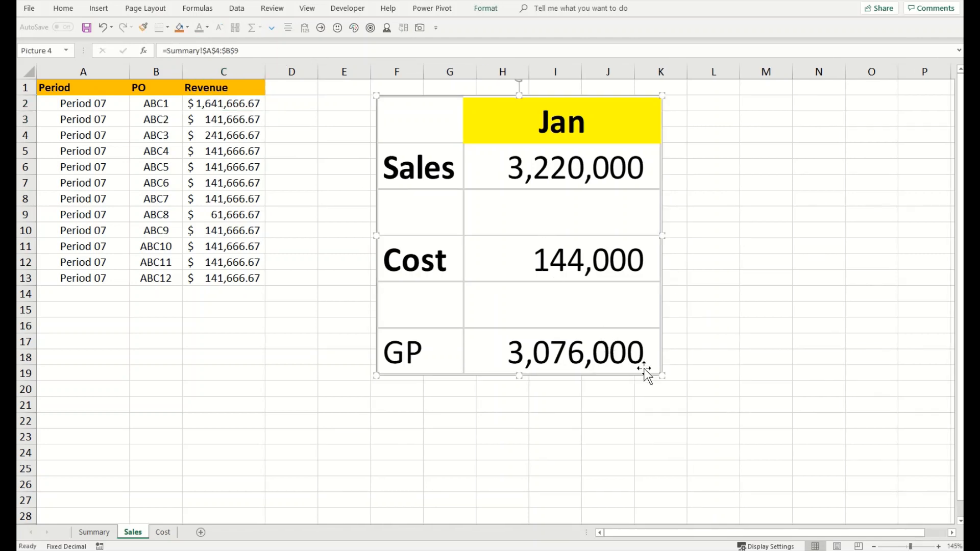
pyautogui.moveTo(662, 376); pyautogui.dragTo(541, 329)
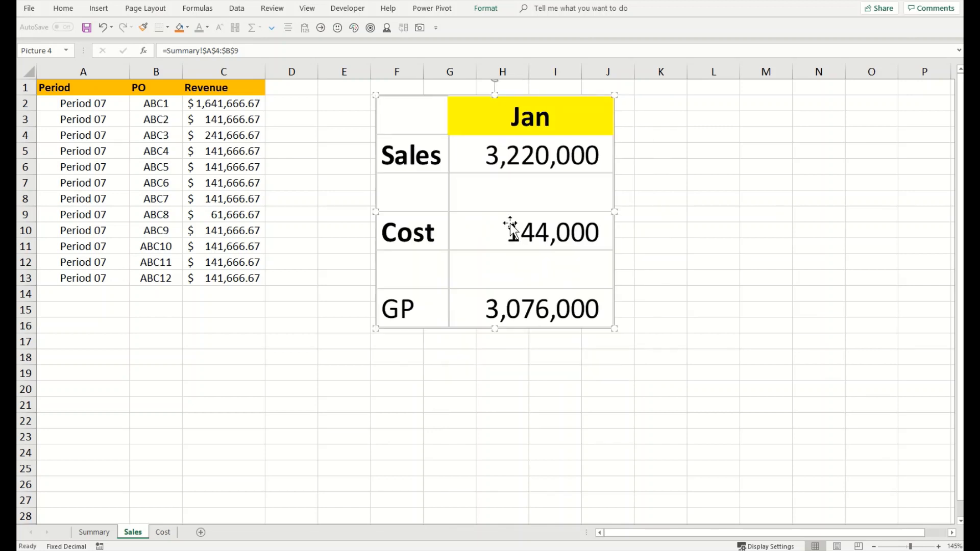
pyautogui.moveTo(510, 228); pyautogui.dragTo(478, 215)
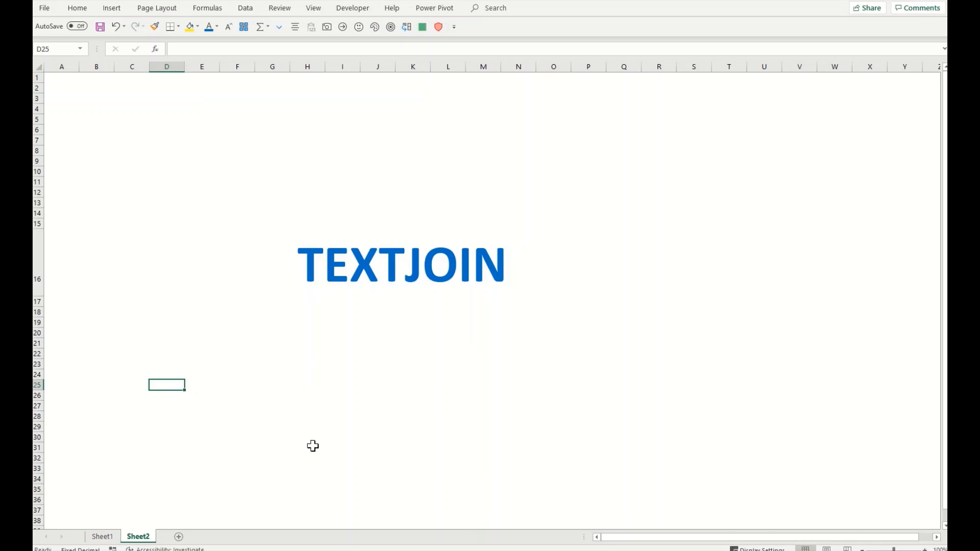
# Step: On Sheet1, point out the words I, Love and Excel in D6:F6, then select D9 and zoom in
pyautogui.click(102, 536)
pyautogui.click(284, 214)
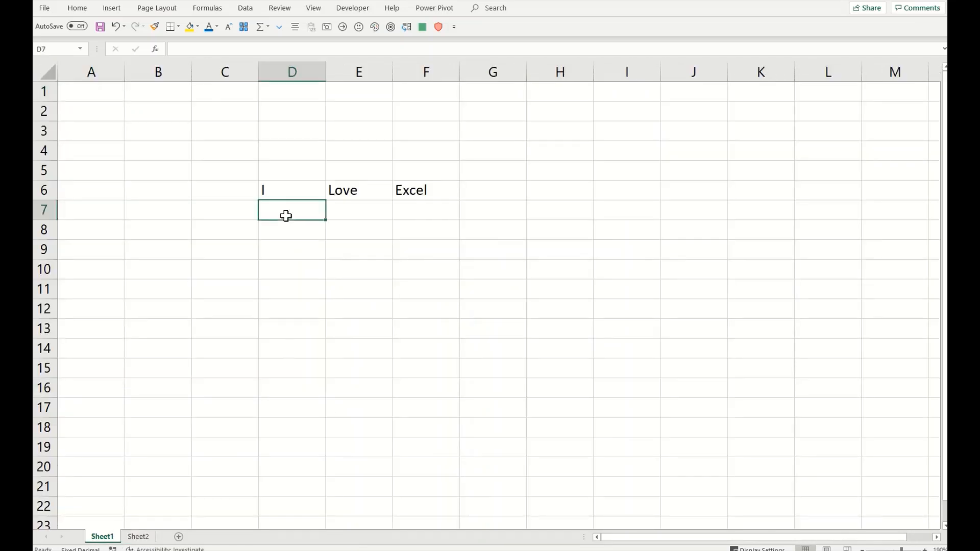
pyautogui.click(306, 190)
pyautogui.click(352, 192)
pyautogui.click(422, 197)
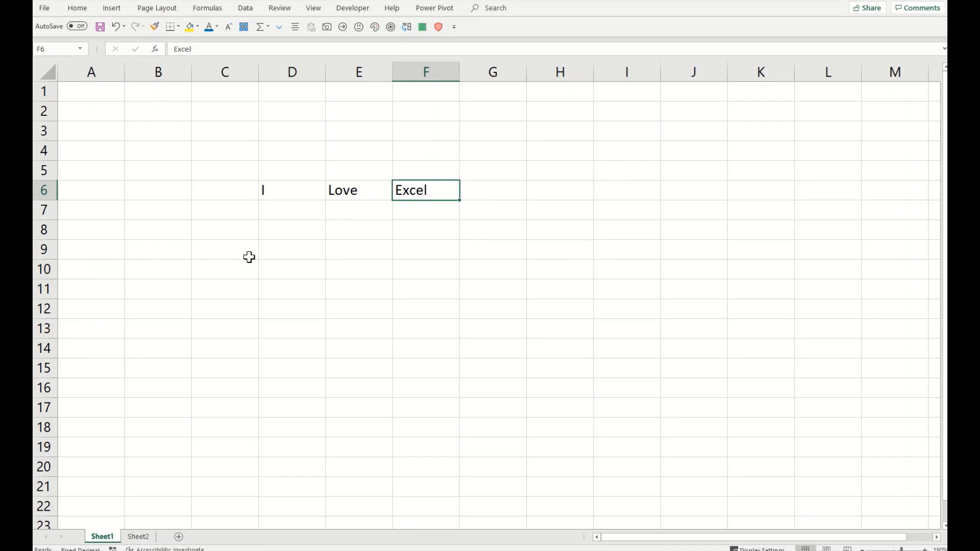
pyautogui.click(294, 247)
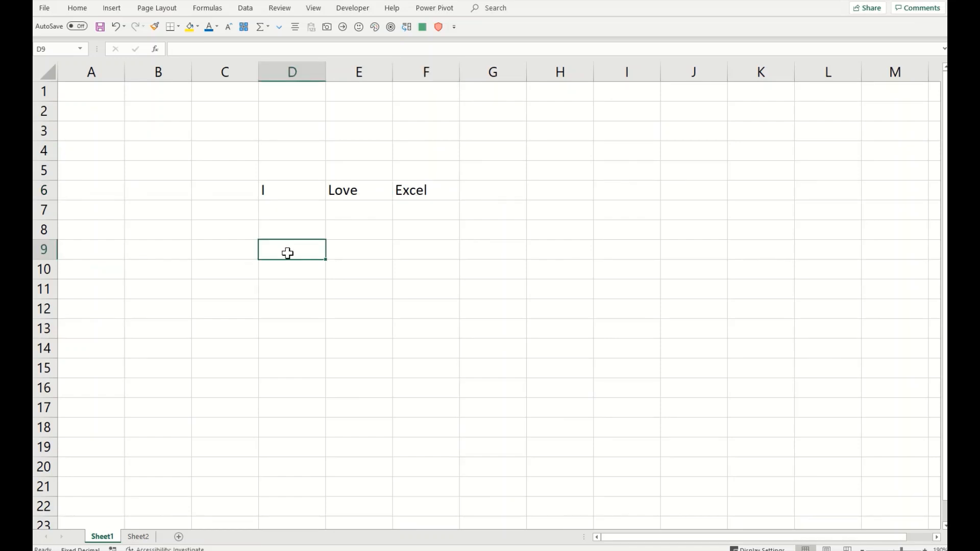
pyautogui.scroll(3, 290, 262)
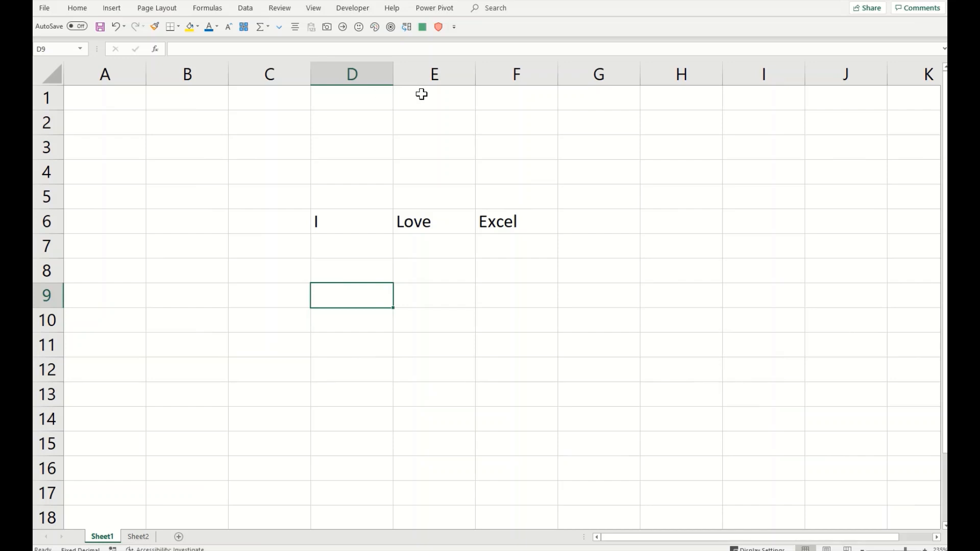
# Step: Enter =TEXTJOIN(" ",TRUE,D6,E6,F6) in D9 so it displays I Love Excel
pyautogui.write('=')
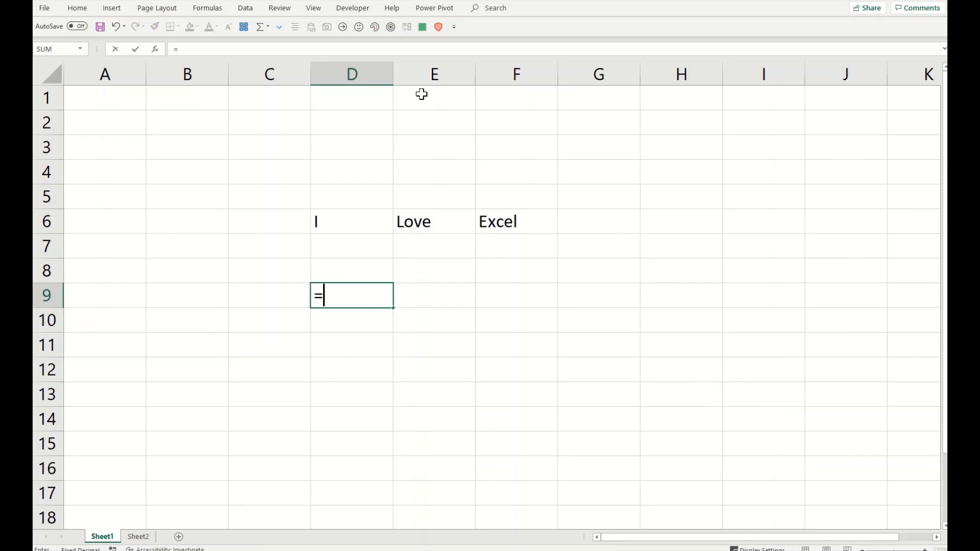
pyautogui.write('tes')
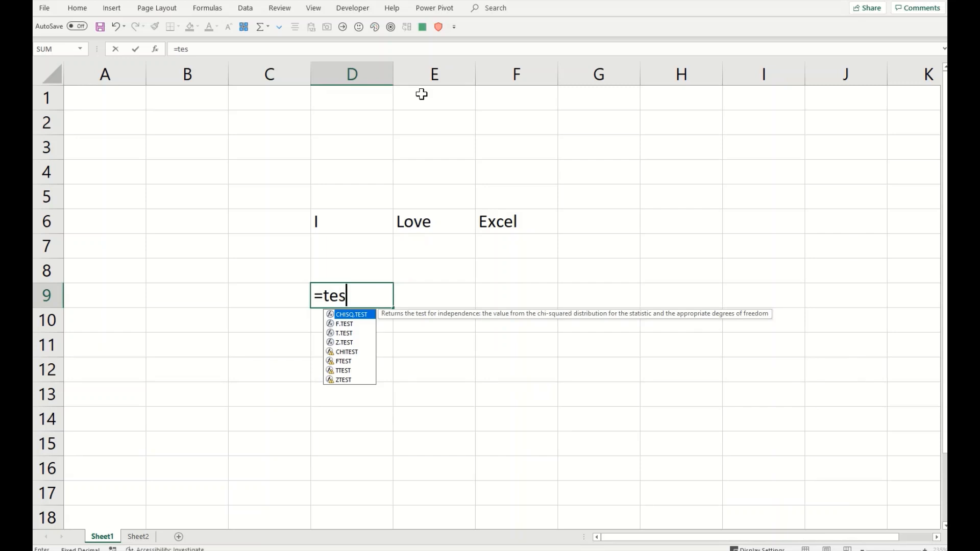
pyautogui.press('BackSpace')
pyautogui.write('xtjoin')
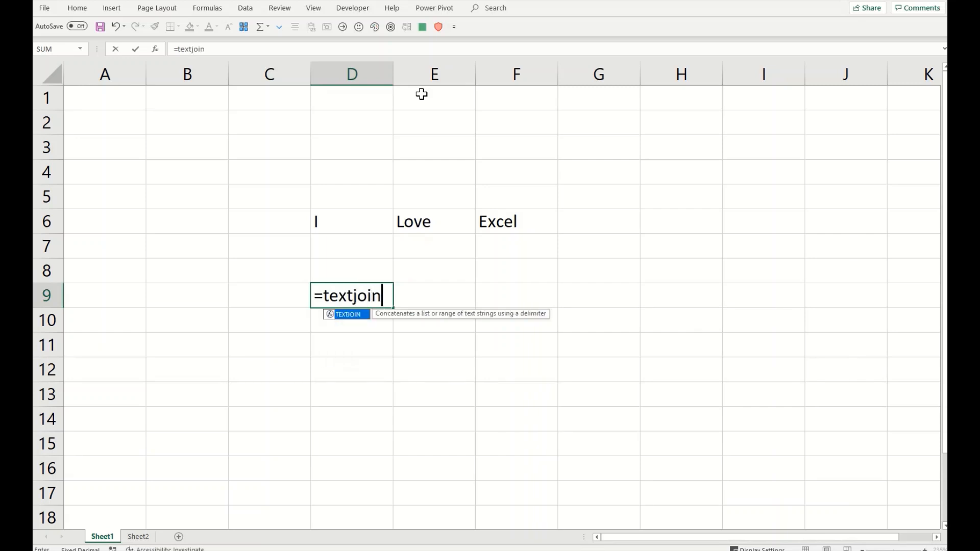
pyautogui.write('(')
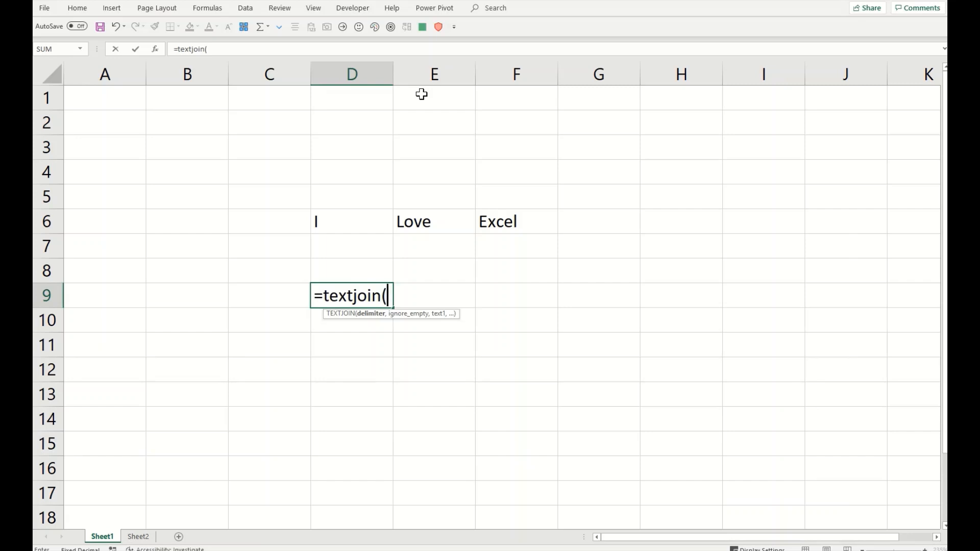
pyautogui.write('" ",')
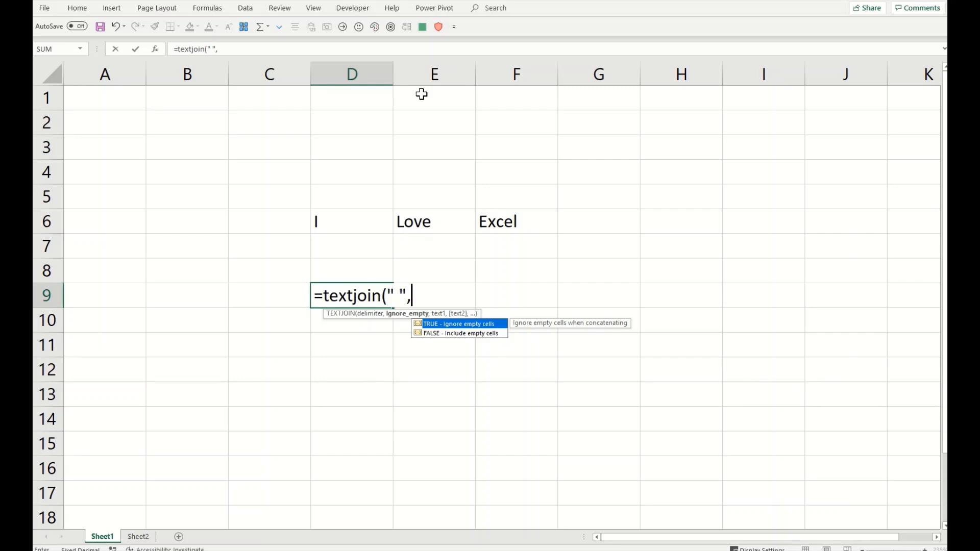
pyautogui.write('true,')
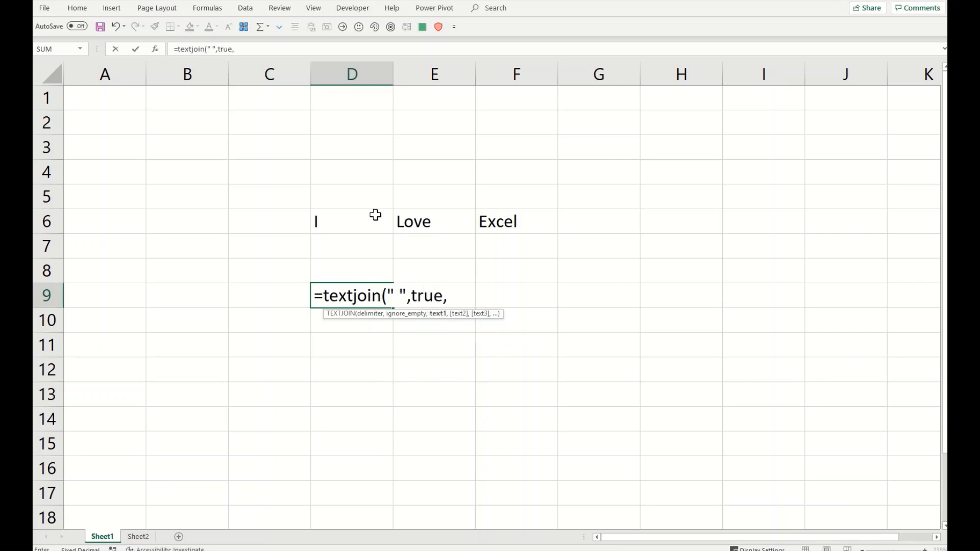
pyautogui.click(348, 223)
pyautogui.write(',')
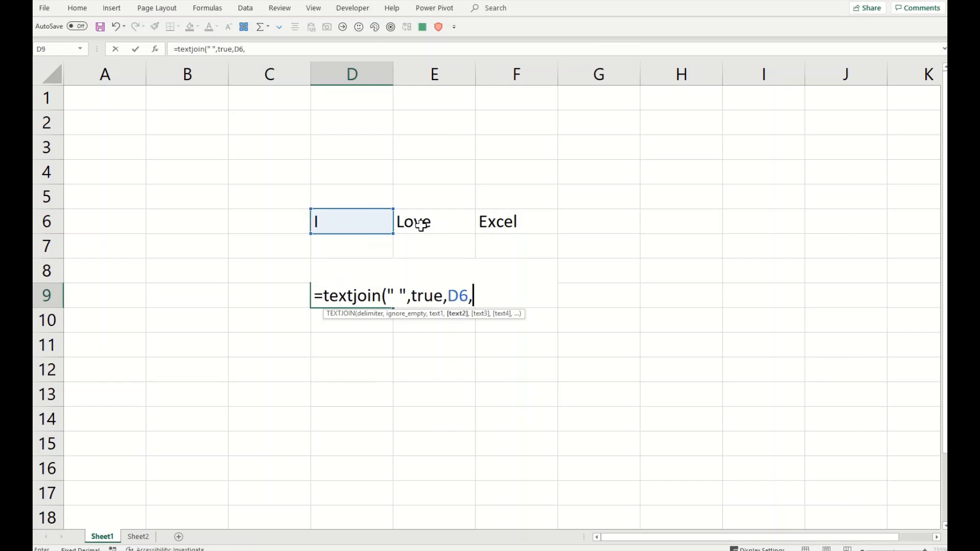
pyautogui.click(423, 222)
pyautogui.write(',')
pyautogui.click(518, 225)
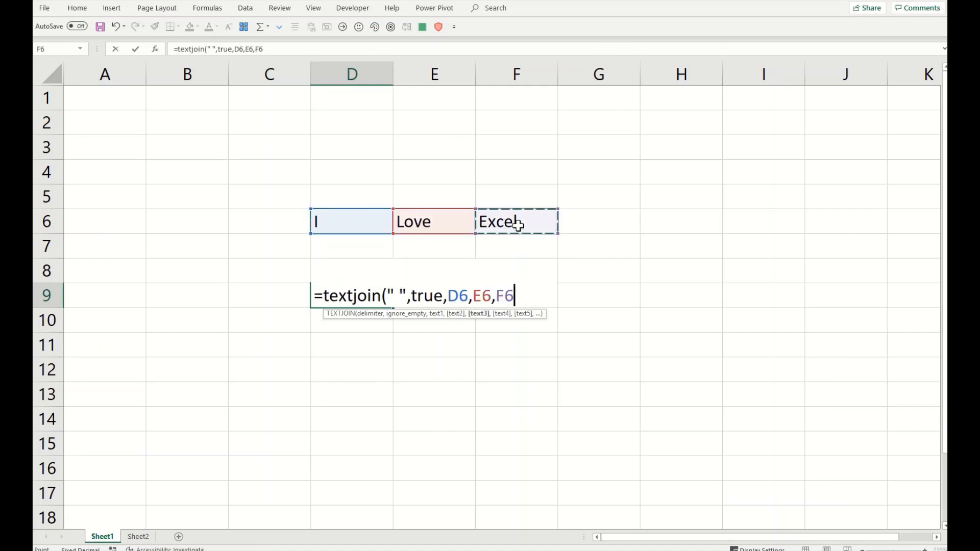
pyautogui.write(')')
pyautogui.press('Return')
pyautogui.press('Up')
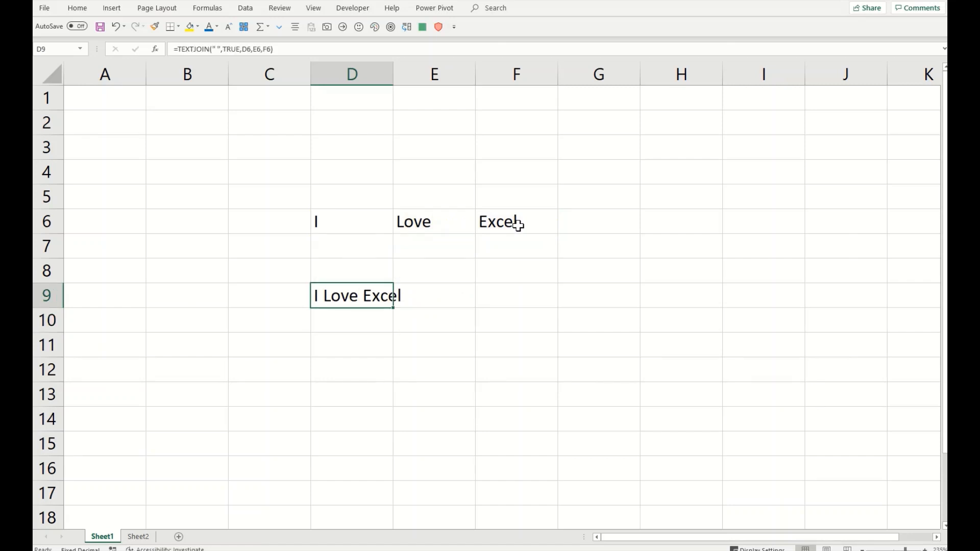
# Step: Replace the space delimiter in D9's TEXTJOIN formula with "$"
pyautogui.click(218, 47)
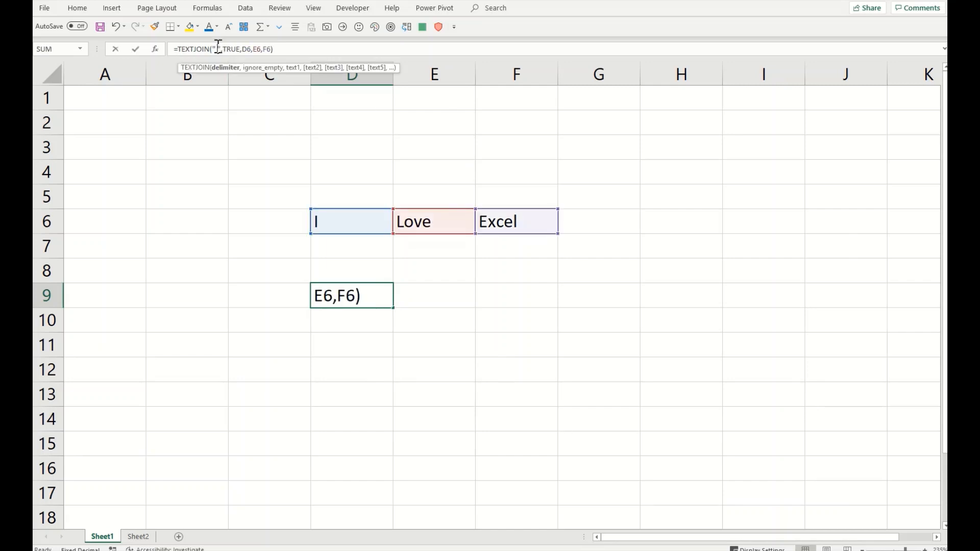
pyautogui.press('BackSpace')
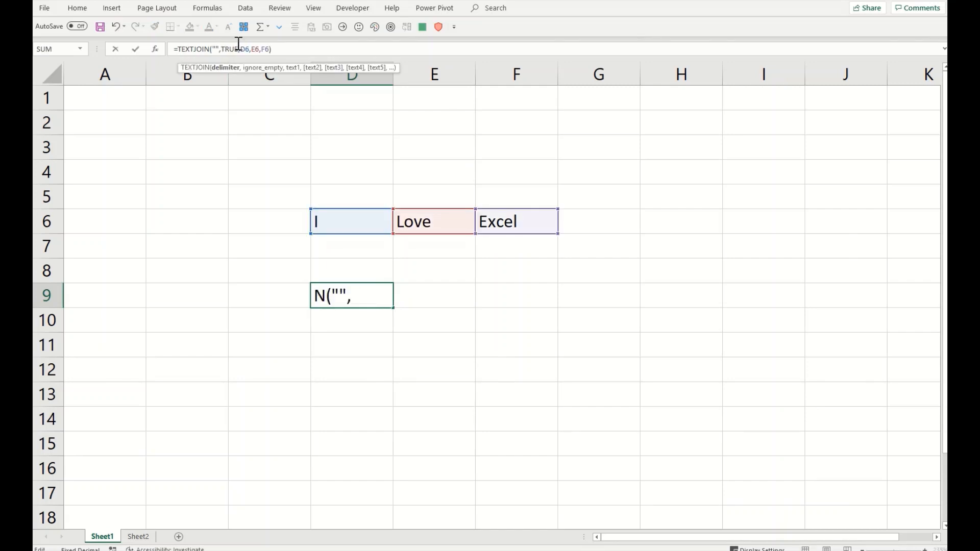
pyautogui.write('$')
pyautogui.press('Return')
pyautogui.press('Up')
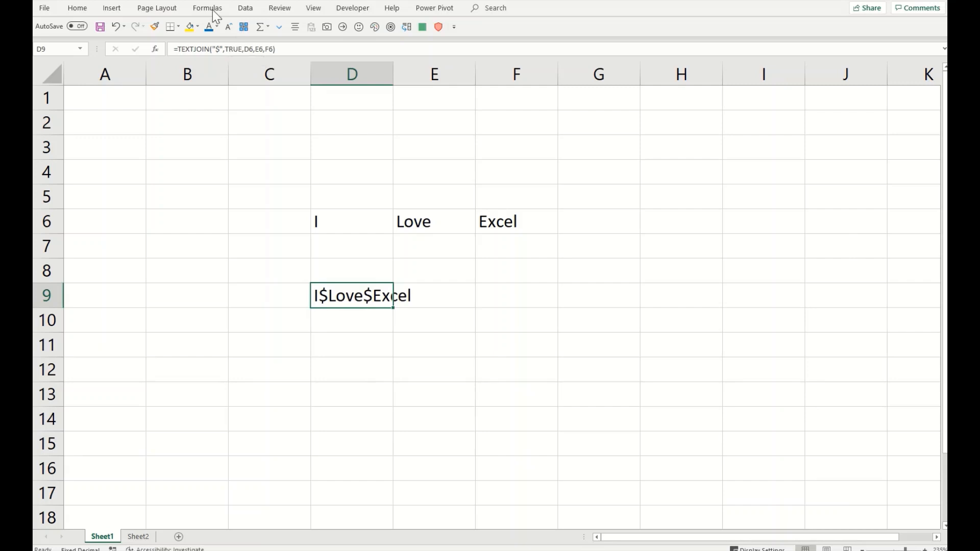
# Step: Change the delimiter to " $ " so D9 reads I $ Love $ Excel
pyautogui.click(219, 47)
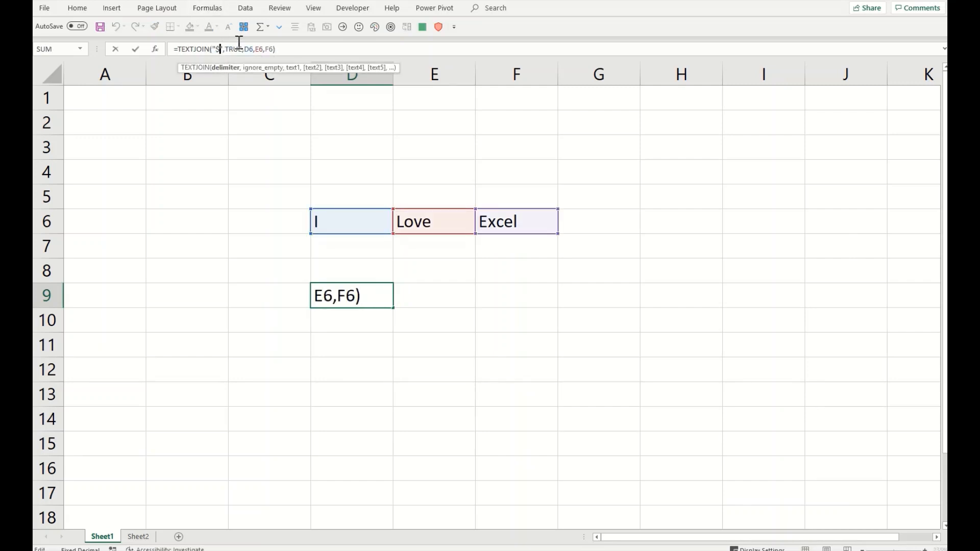
pyautogui.press('Left')
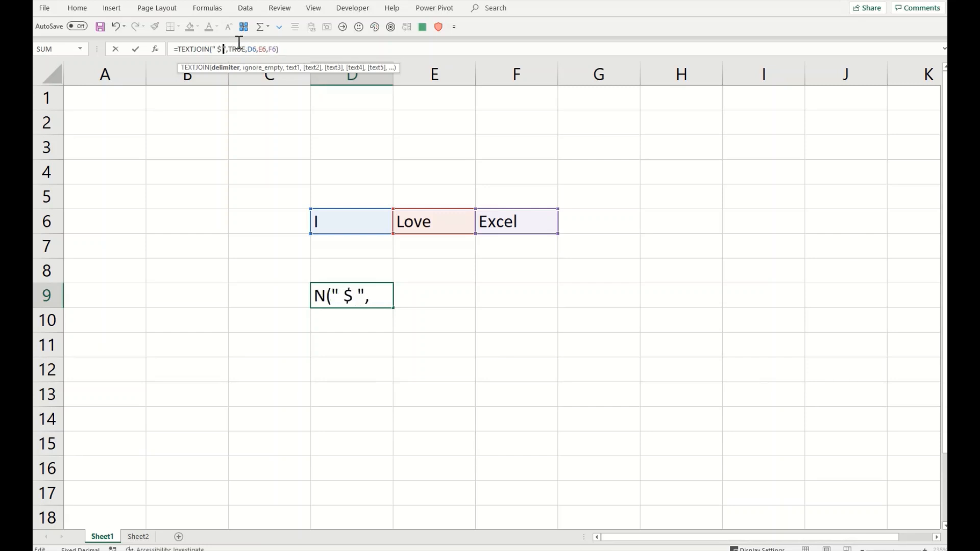
pyautogui.press('Return')
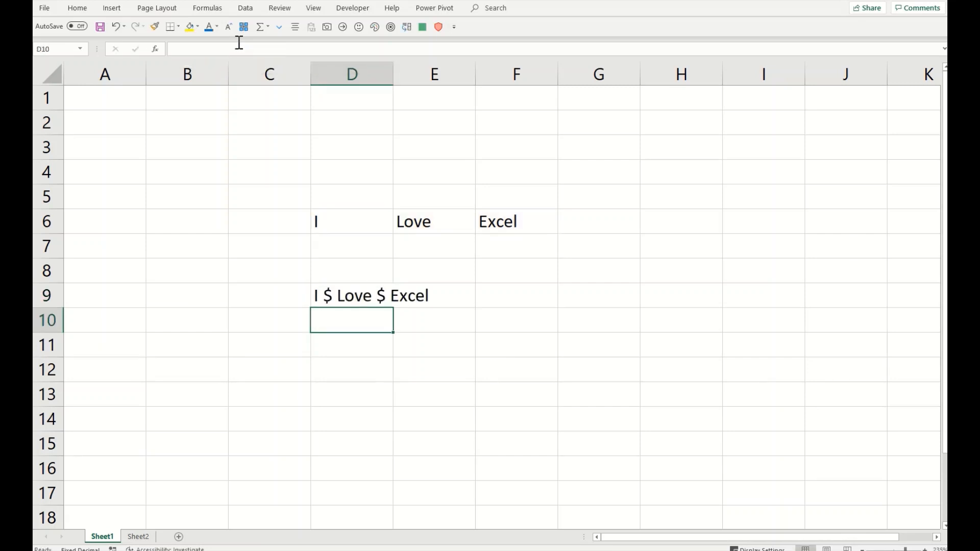
pyautogui.press('Up')
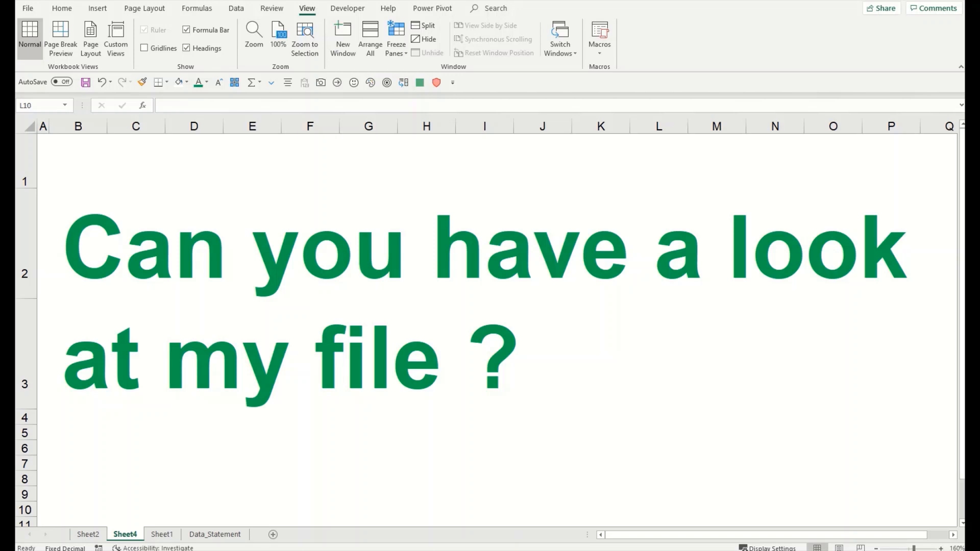
# Step: Run Check Accessibility on Sheet2's workbook to list its Default Sheet Names and Text Contrast warnings
pyautogui.click(271, 8)
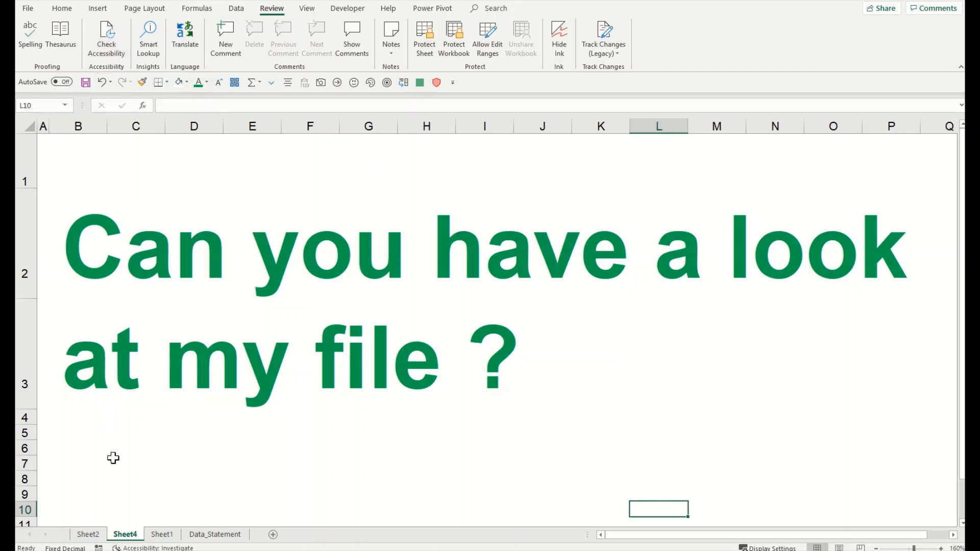
pyautogui.click(102, 533)
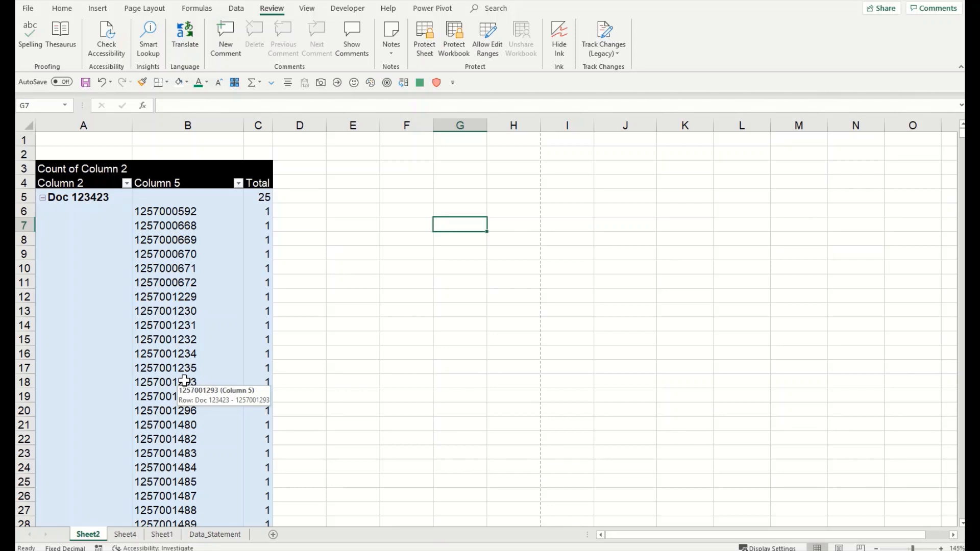
pyautogui.click(275, 18)
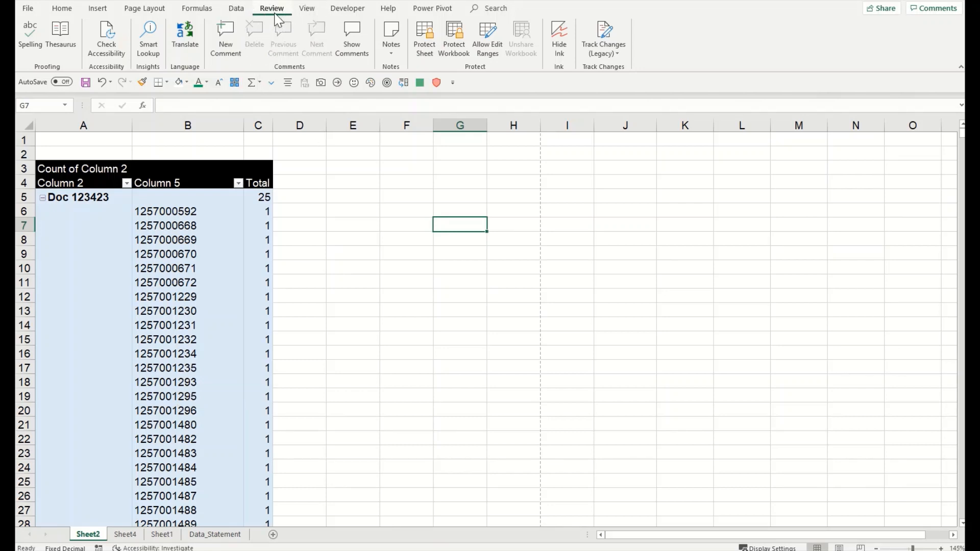
pyautogui.click(99, 54)
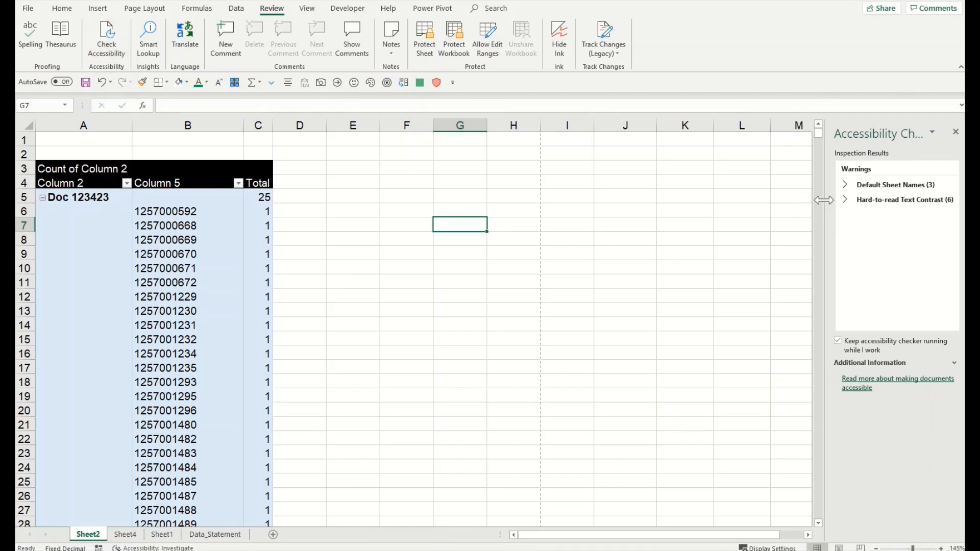
# Step: Widen the Accessibility Checker pane so Default Sheet Names (3) and Hard-to-read Text Contrast (6) read fully
pyautogui.moveTo(821, 195); pyautogui.dragTo(738, 194)
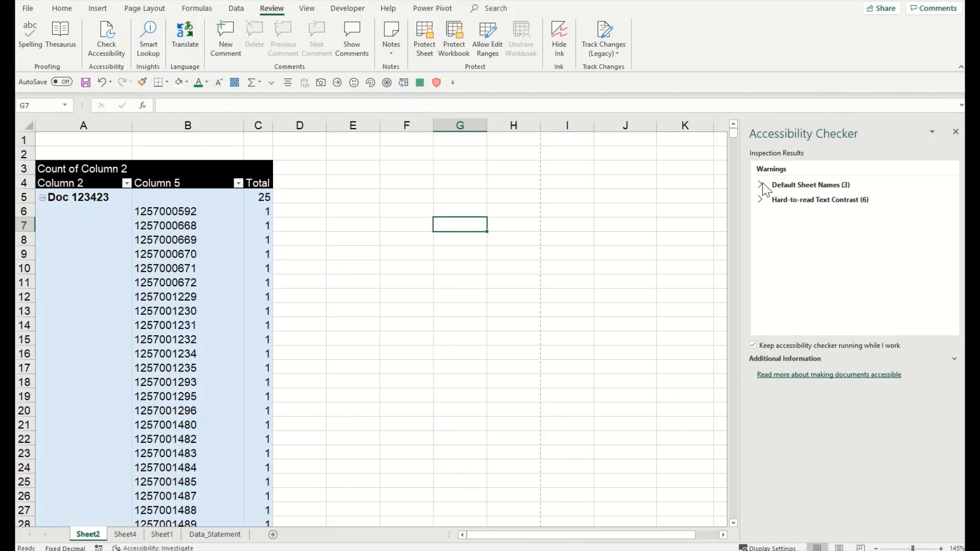
# Step: Expand Default Sheet Names to list Sheet2, Sheet4 and Sheet1, and show Sheet2's fix guidance
pyautogui.click(781, 187)
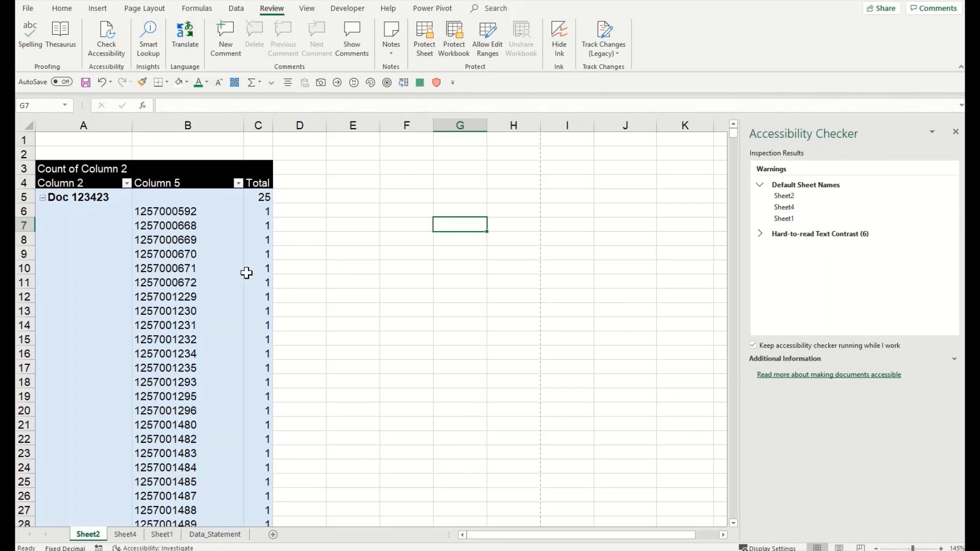
pyautogui.click(799, 198)
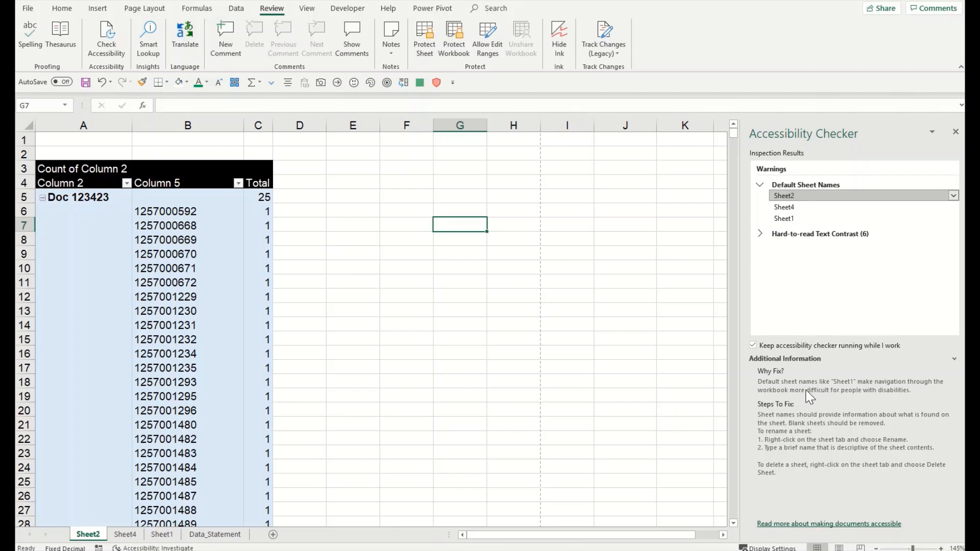
pyautogui.press('ctrl')
pyautogui.click(953, 196)
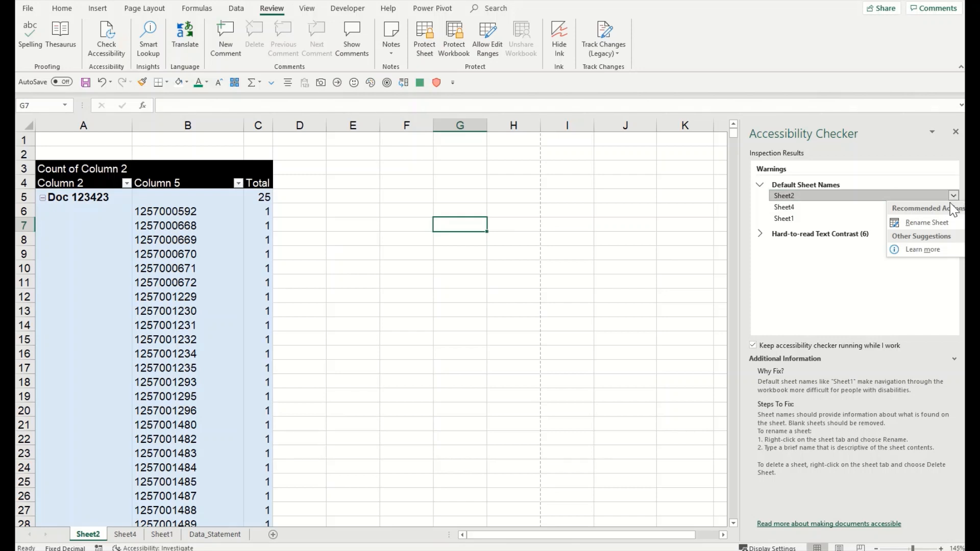
# Step: Rename Sheet2 to Sales from the Accessibility Checker
pyautogui.click(939, 225)
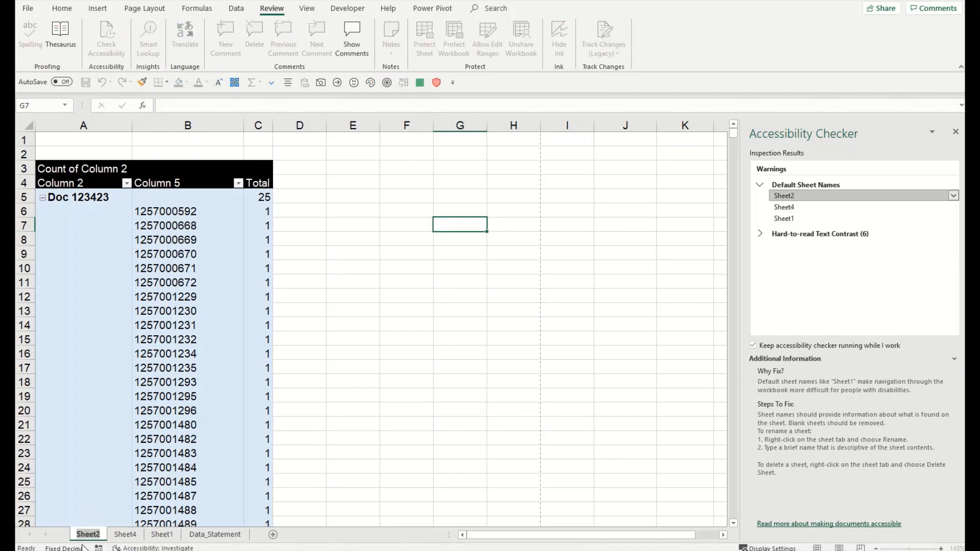
pyautogui.write('Salese')
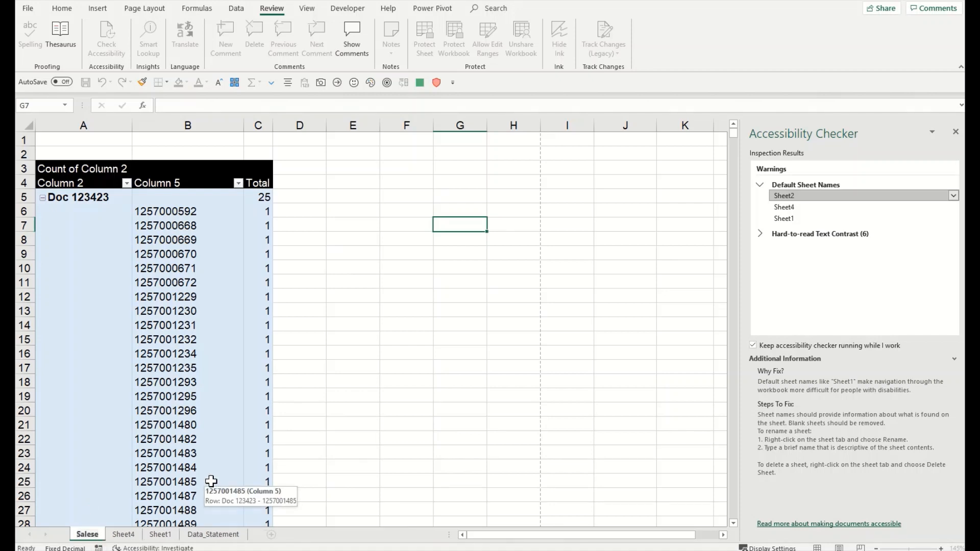
pyautogui.press('BackSpace')
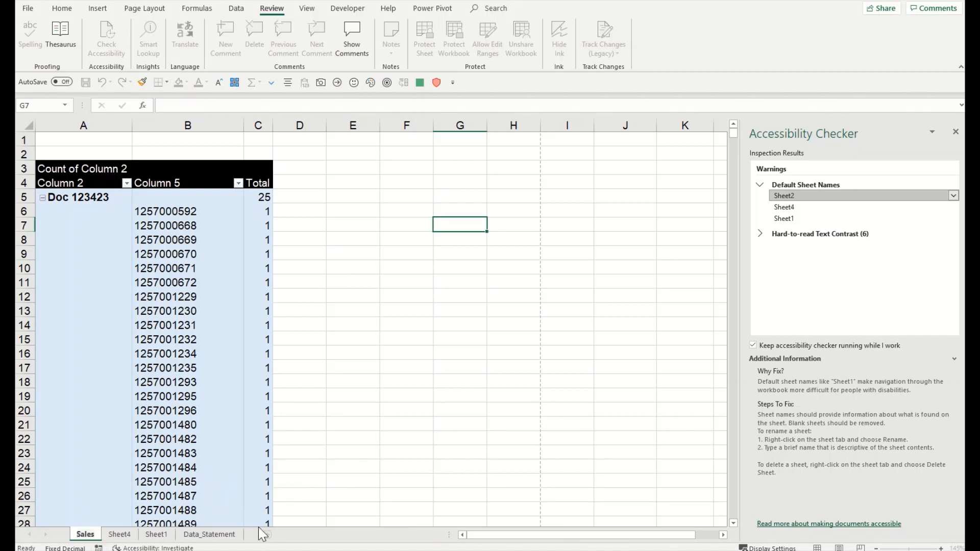
pyautogui.click(302, 342)
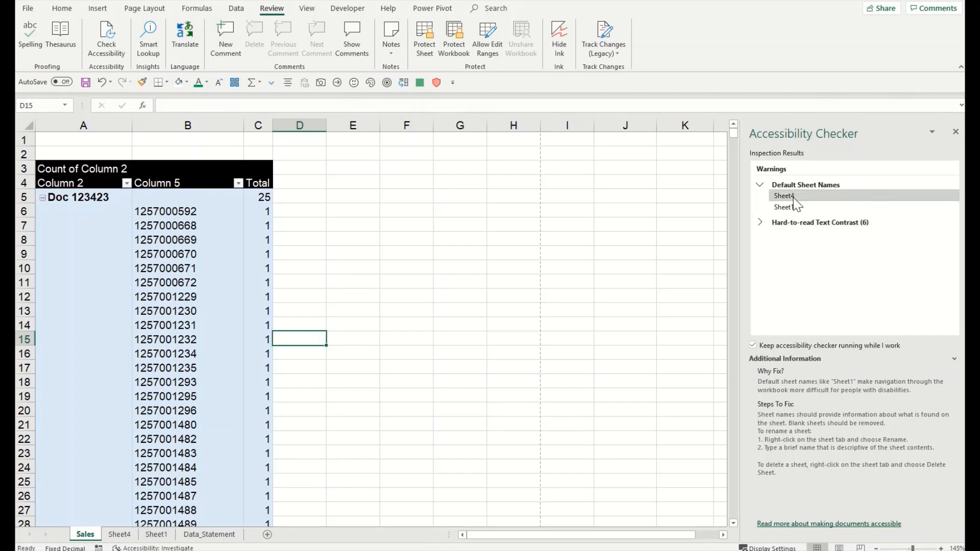
# Step: Rename Sheet4 to Title and Sheet1 to GP
pyautogui.click(953, 196)
pyautogui.click(927, 218)
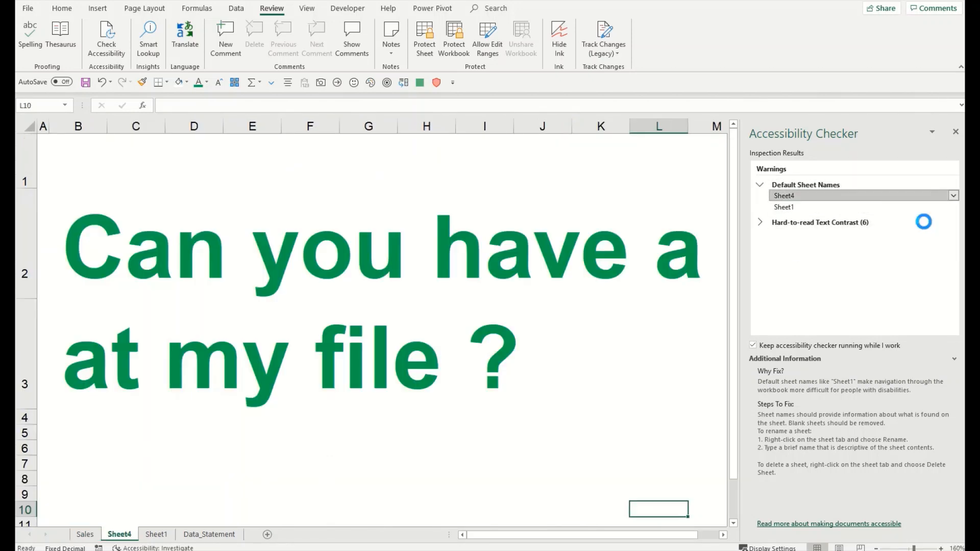
pyautogui.write('Title')
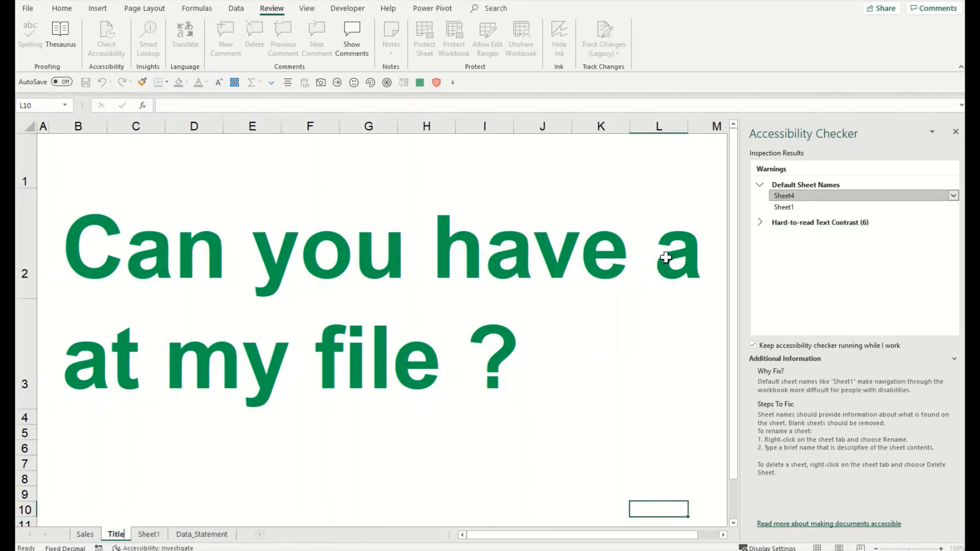
pyautogui.click(642, 287)
pyautogui.click(792, 196)
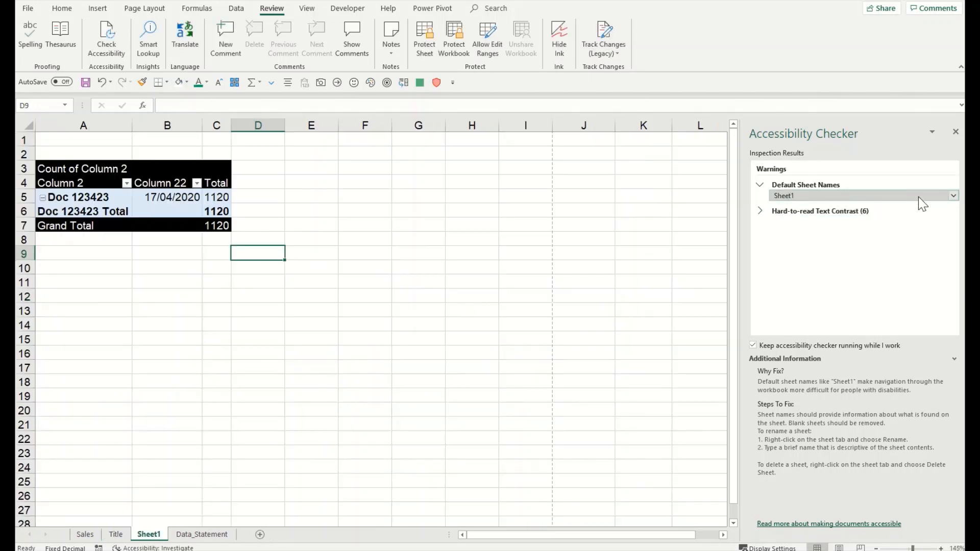
pyautogui.click(953, 196)
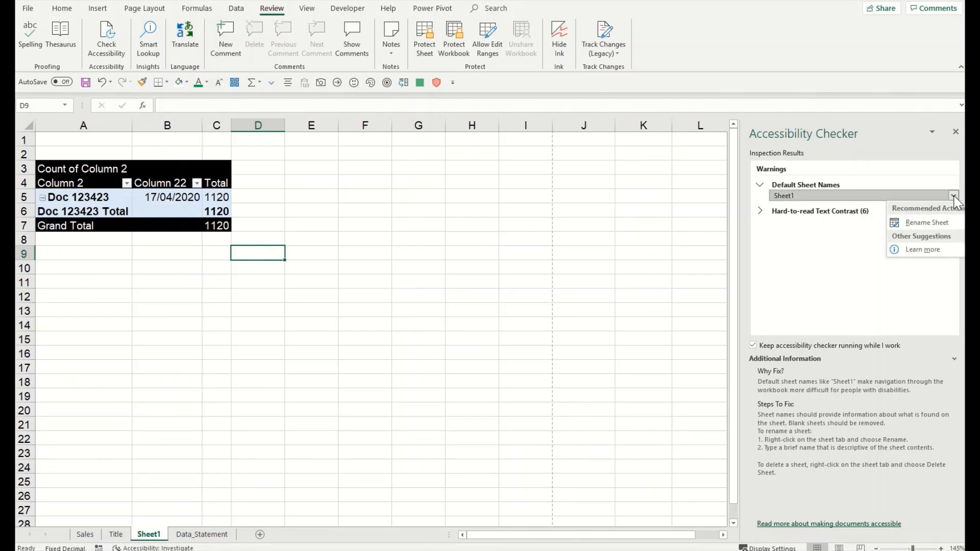
pyautogui.click(932, 216)
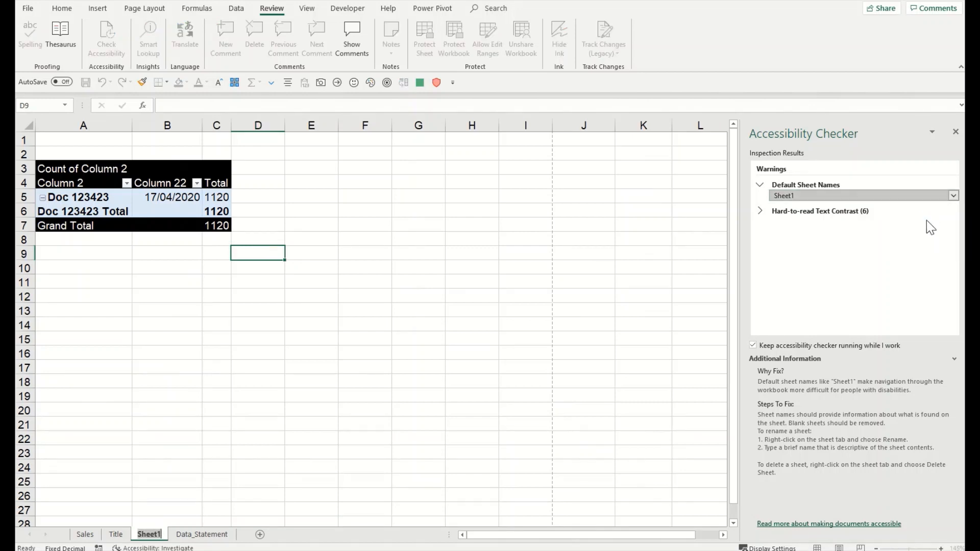
pyautogui.write('GP')
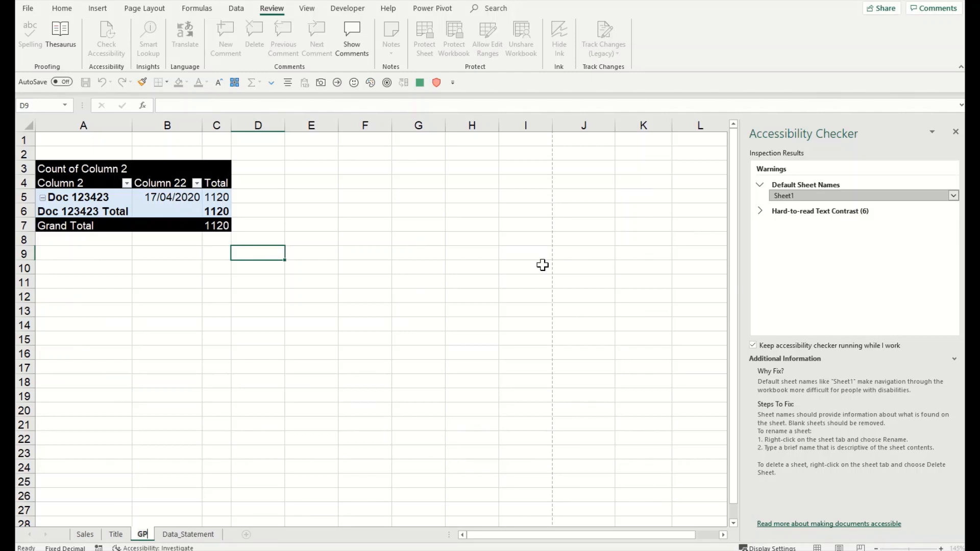
pyautogui.click(480, 267)
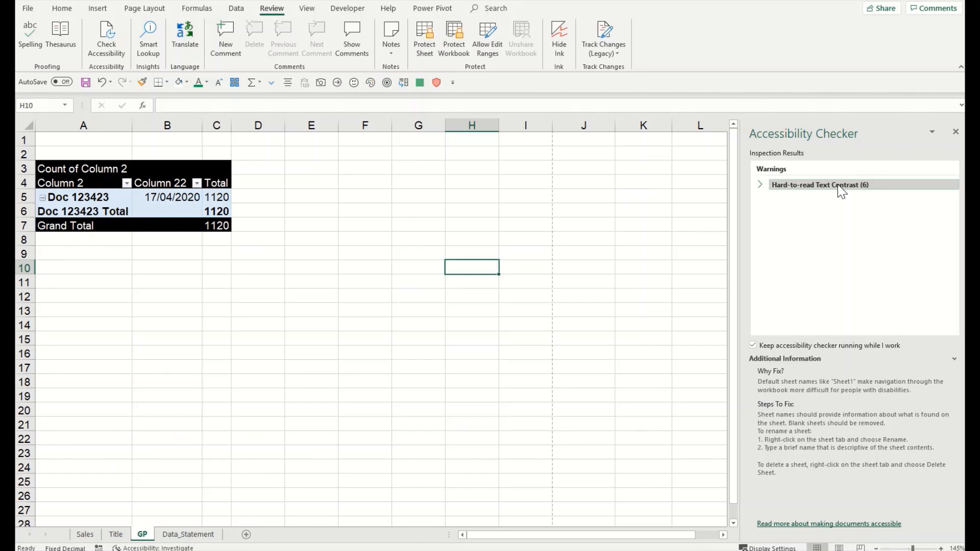
# Step: List the contrast warnings, then make column E negatives on Data_Statement show in red
pyautogui.click(760, 185)
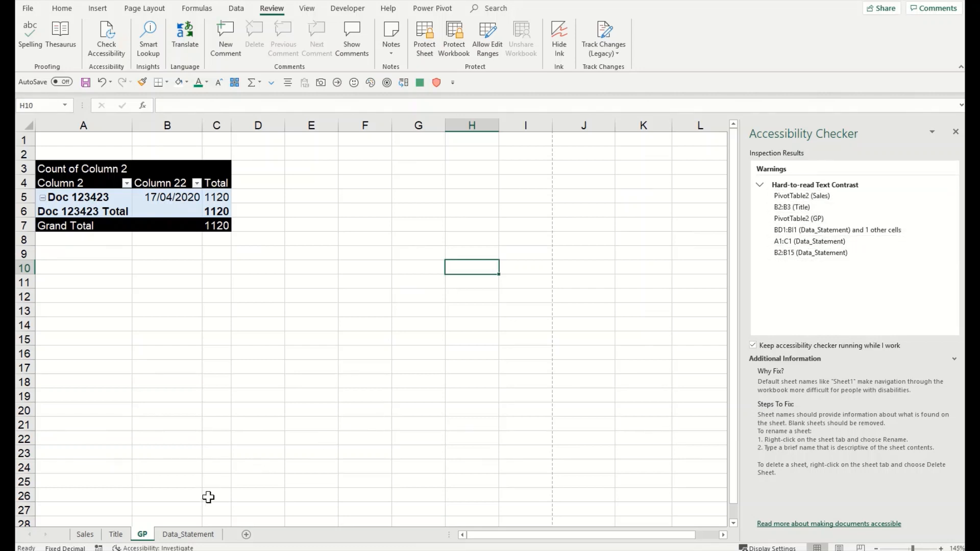
pyautogui.click(188, 533)
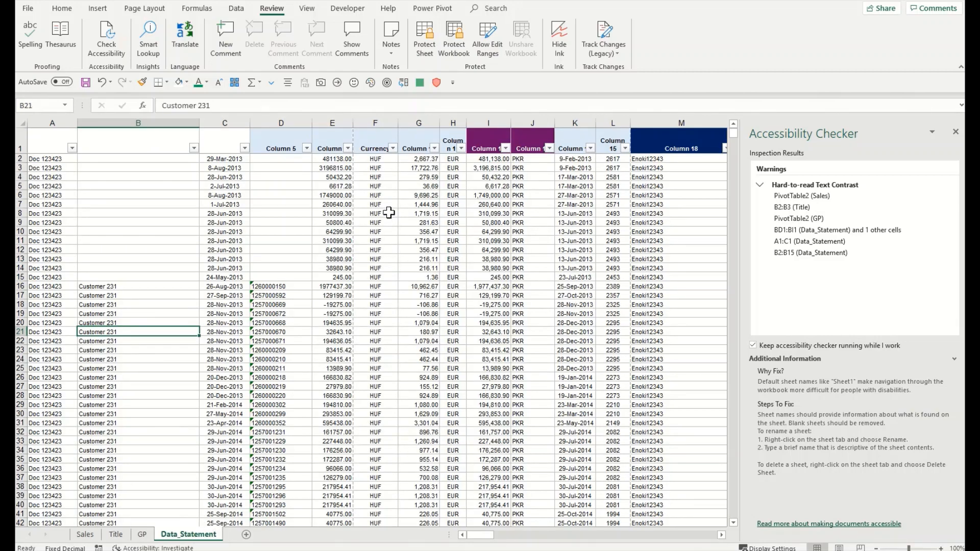
pyautogui.click(332, 160)
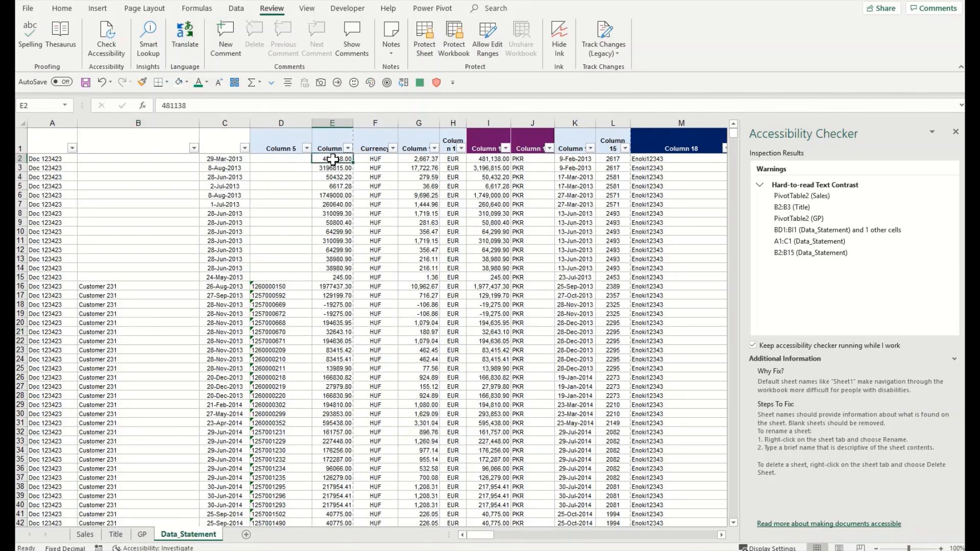
pyautogui.click(332, 123)
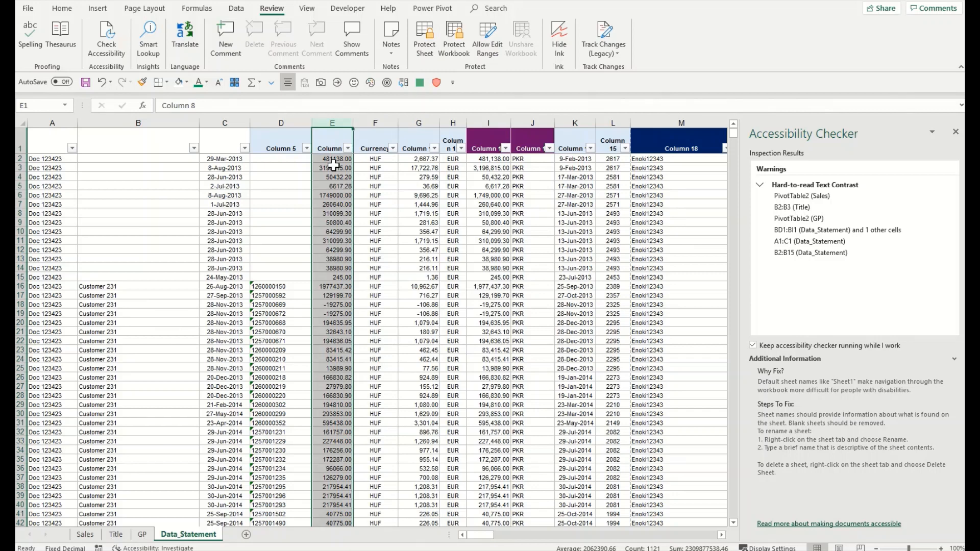
pyautogui.hotkey('ctrl', '1')
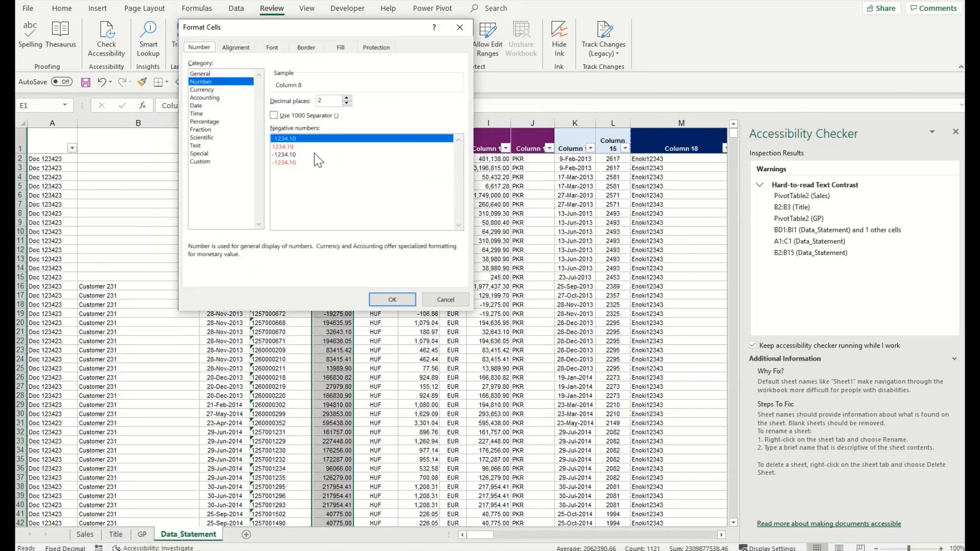
pyautogui.click(289, 162)
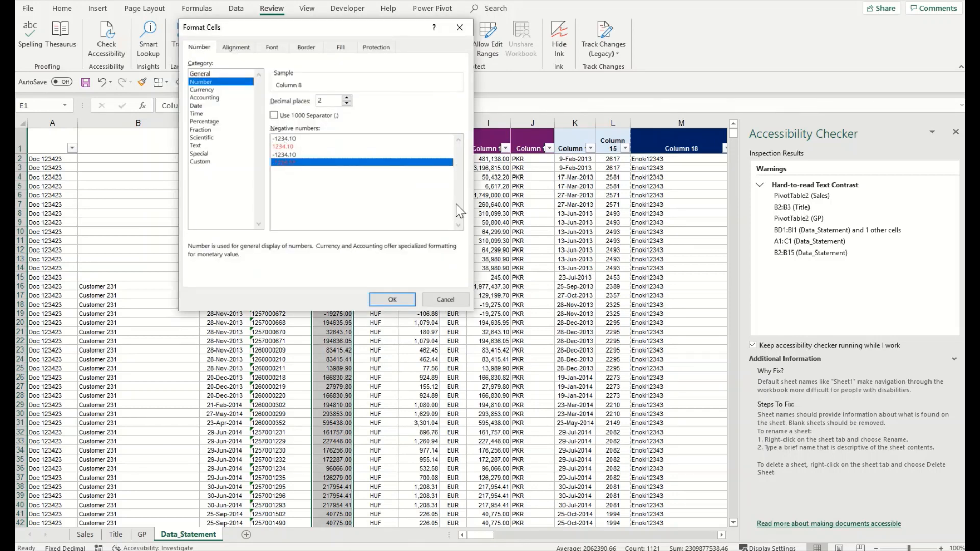
pyautogui.click(392, 299)
# Step: Check cells on the Title and Data_Statement sheets, then go to the flagged Sales pivot table
pyautogui.click(396, 263)
pyautogui.click(339, 277)
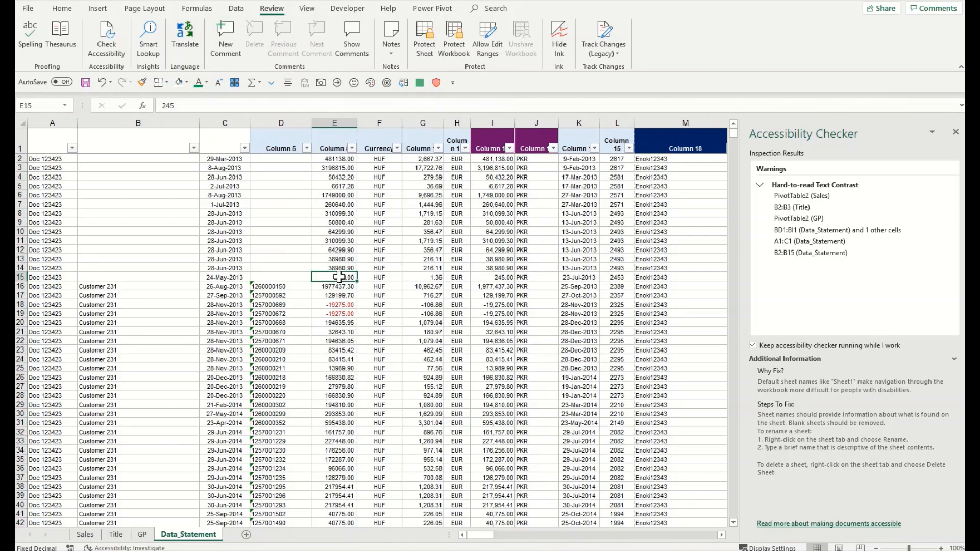
pyautogui.click(125, 536)
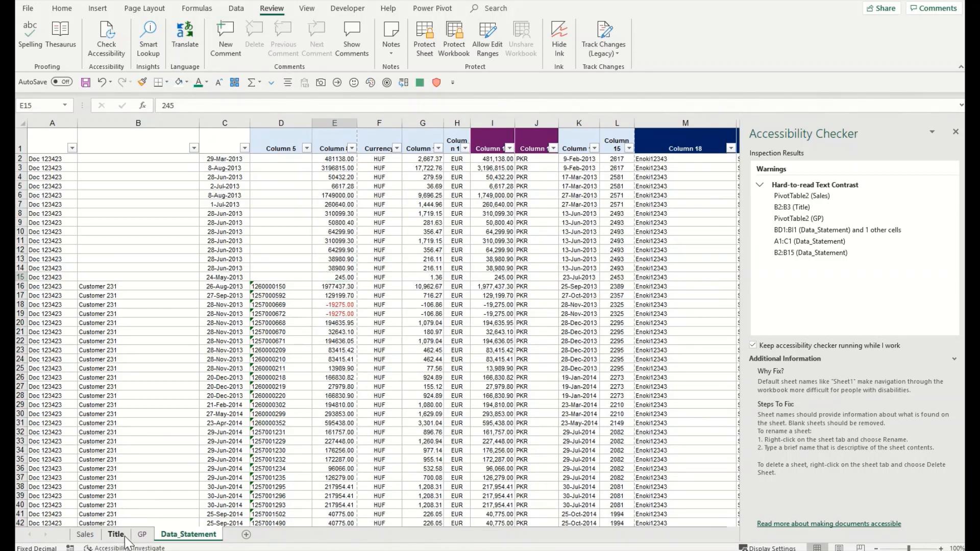
pyautogui.click(165, 540)
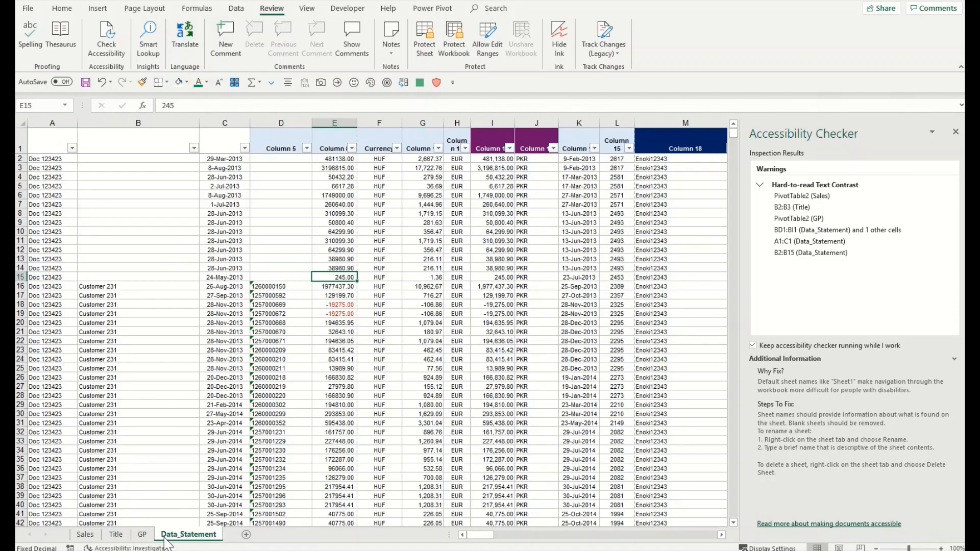
pyautogui.click(281, 339)
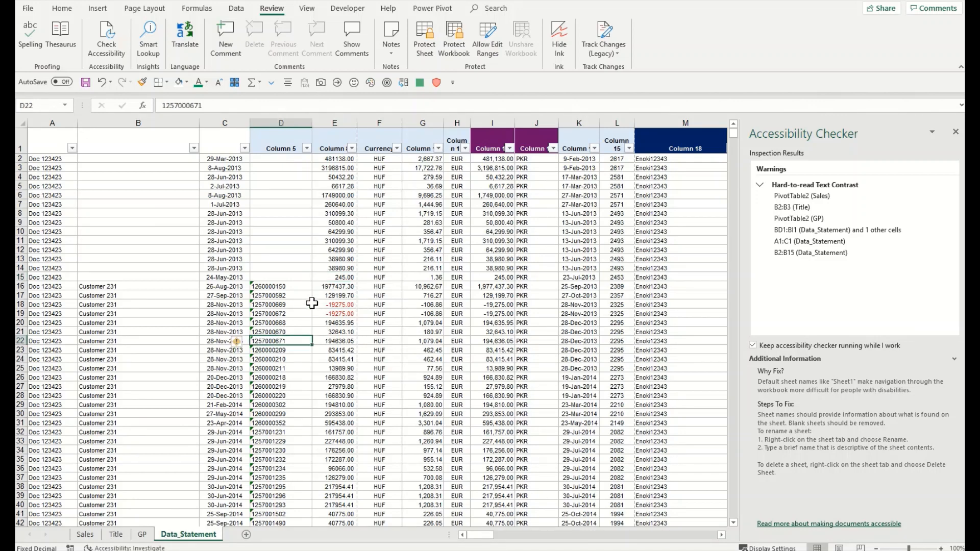
pyautogui.click(338, 311)
pyautogui.click(811, 196)
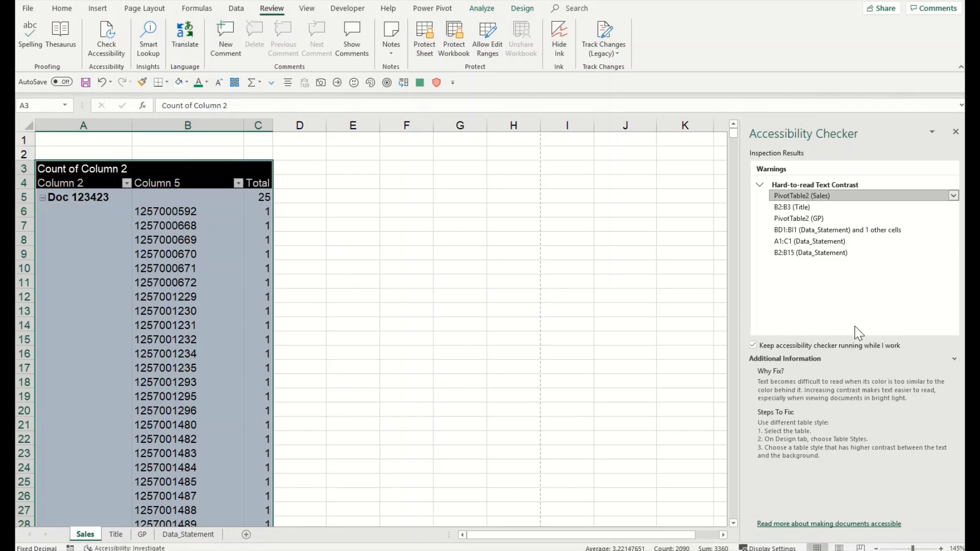
# Step: Apply the first Light Quick Style to the Sales pivot table to clear its contrast warning
pyautogui.click(954, 203)
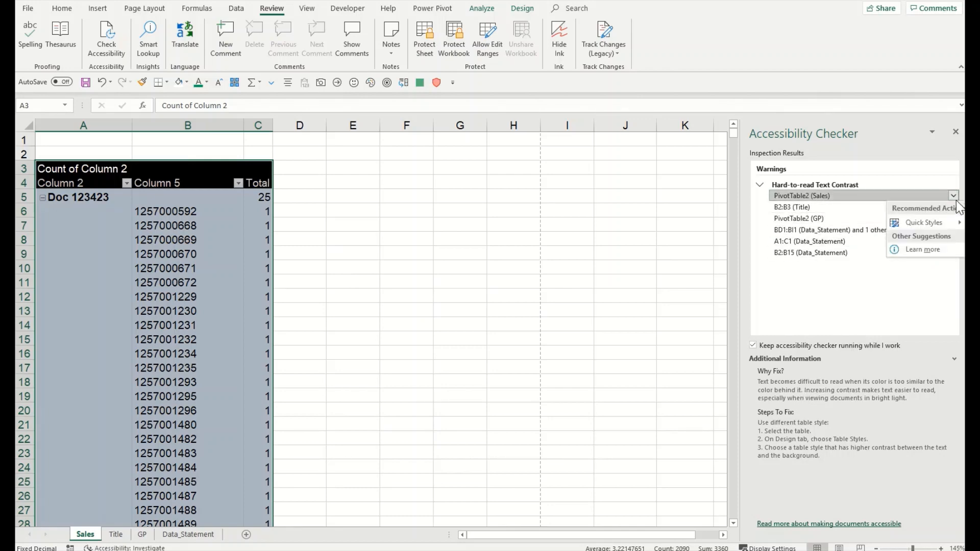
pyautogui.moveTo(939, 227)
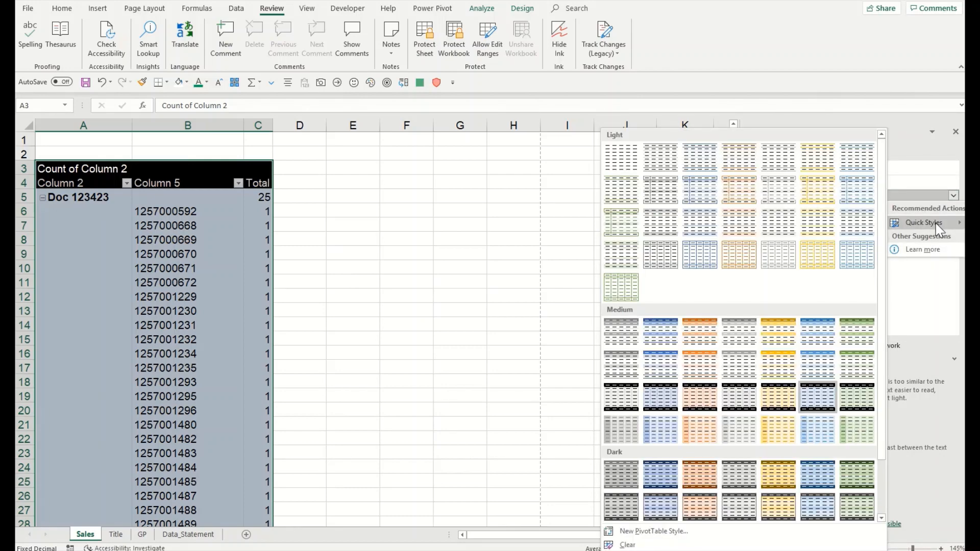
pyautogui.click(627, 164)
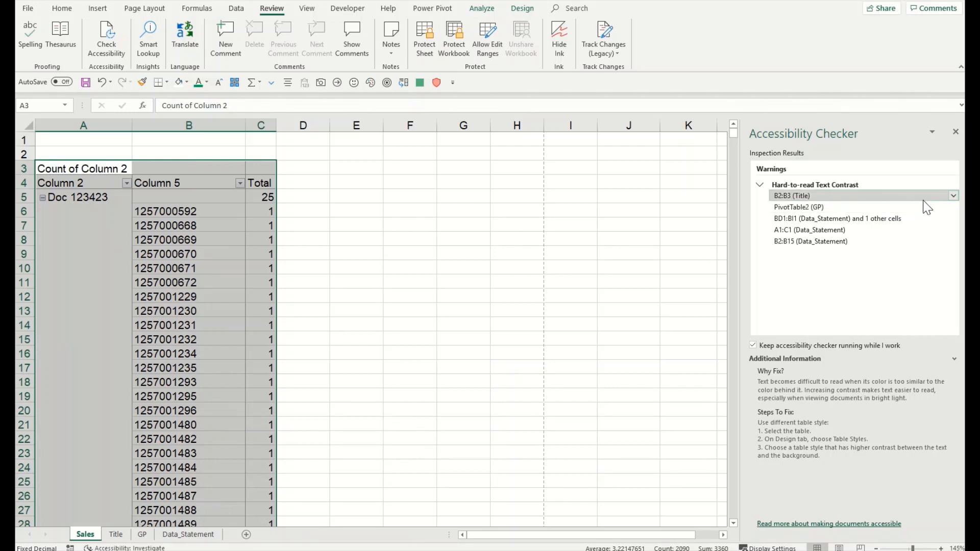
pyautogui.click(953, 197)
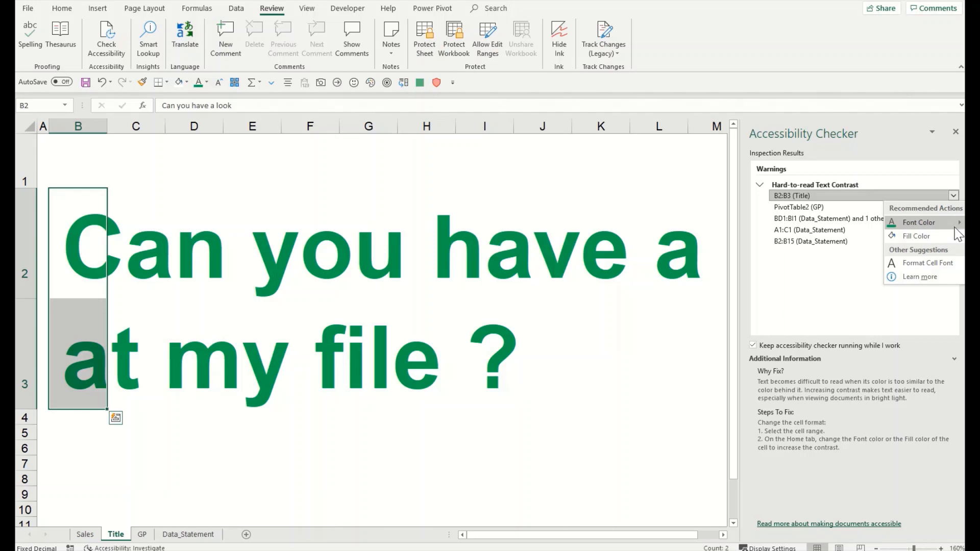
# Step: Make the Title sheet's B2:B3 heading text dark green
pyautogui.moveTo(954, 228)
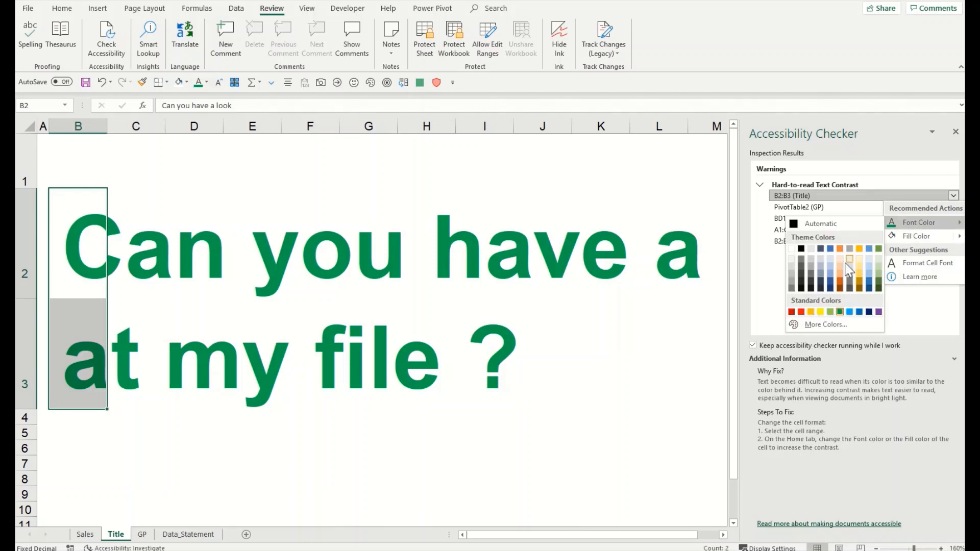
pyautogui.click(877, 286)
pyautogui.click(562, 294)
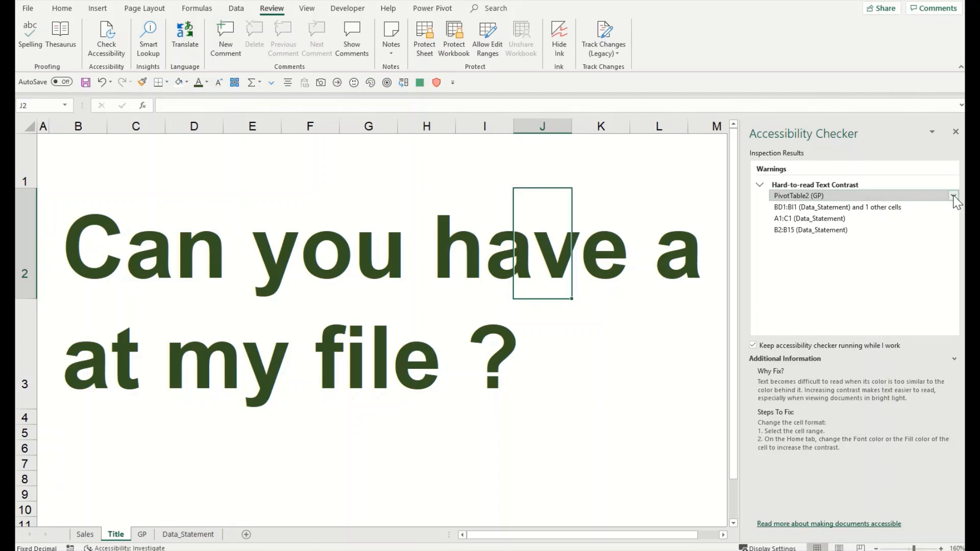
# Step: Give the GP pivot table the plain None Quick Style
pyautogui.click(952, 196)
pyautogui.moveTo(931, 223)
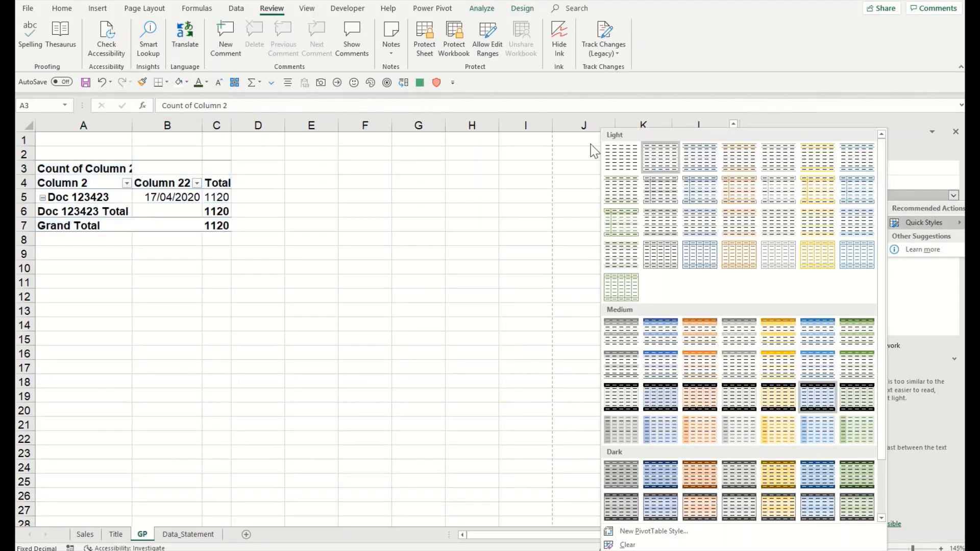
pyautogui.click(621, 156)
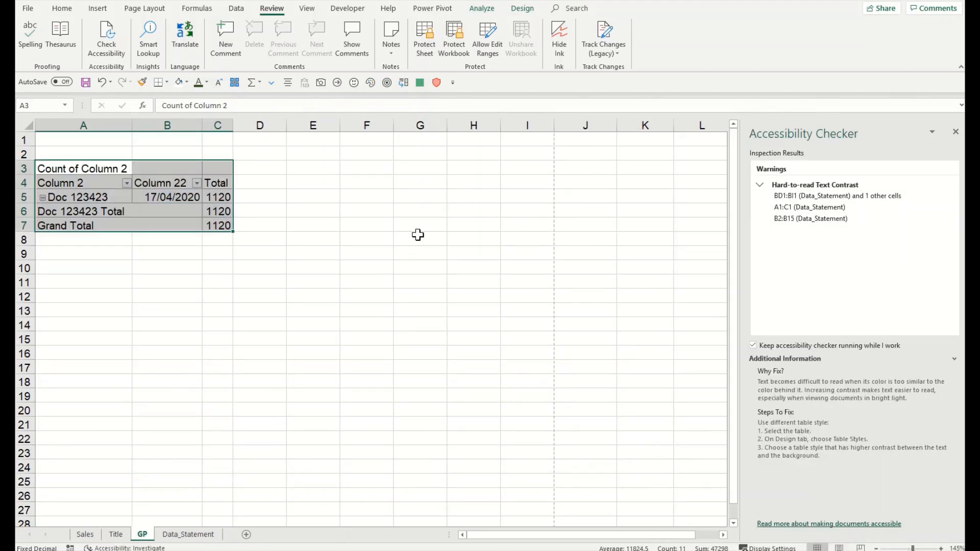
pyautogui.moveTo(922, 198)
pyautogui.click(953, 196)
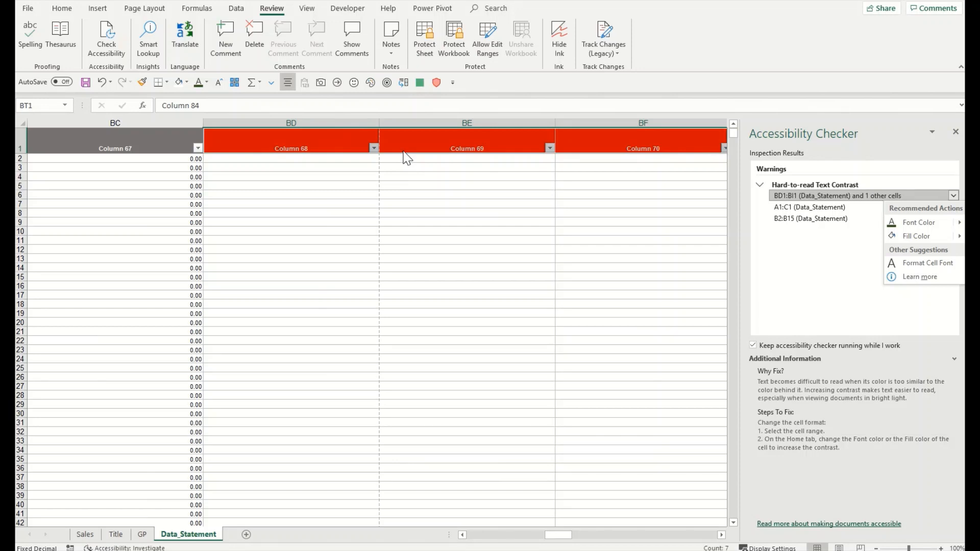
# Step: Apply readable font colours to headers BD1:BI1, A1:C1 and customer cells B2:B15
pyautogui.click(900, 225)
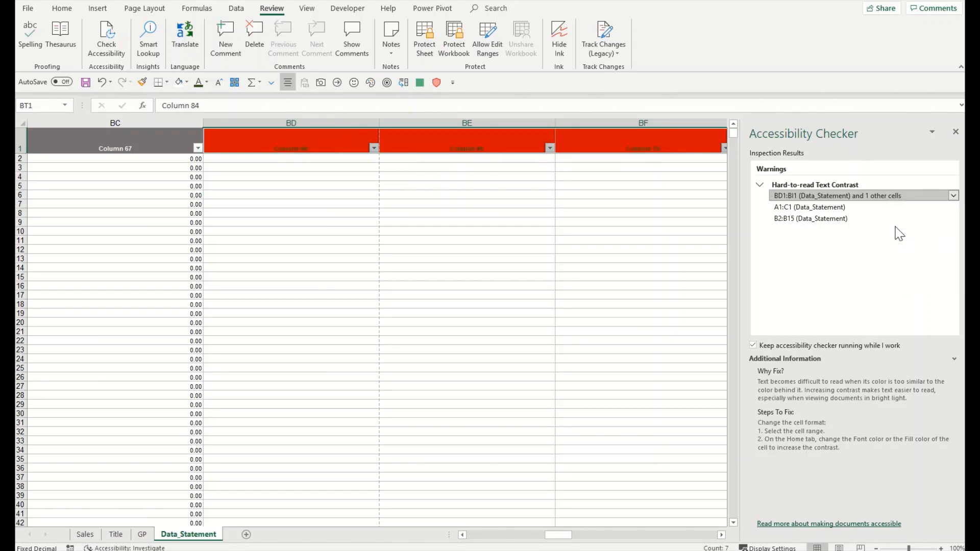
pyautogui.click(954, 196)
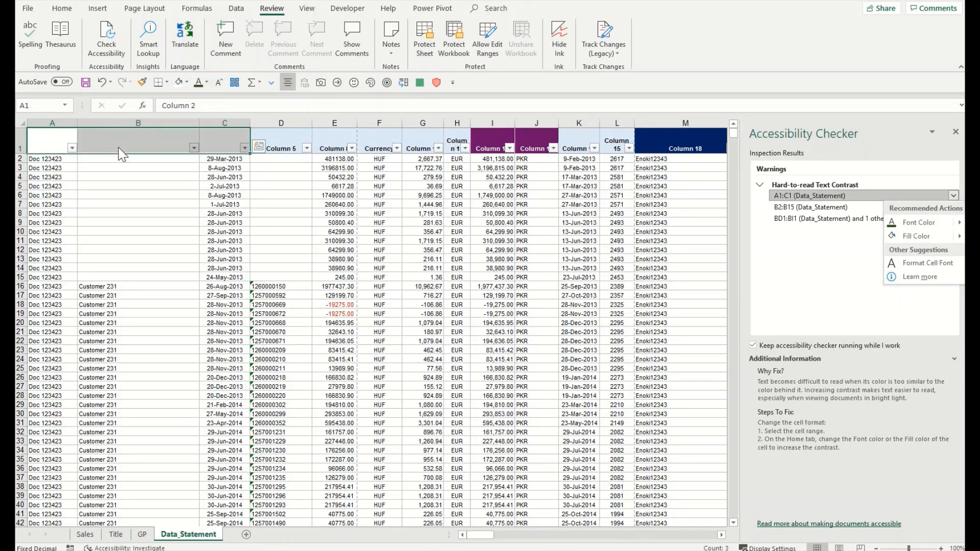
pyautogui.click(893, 226)
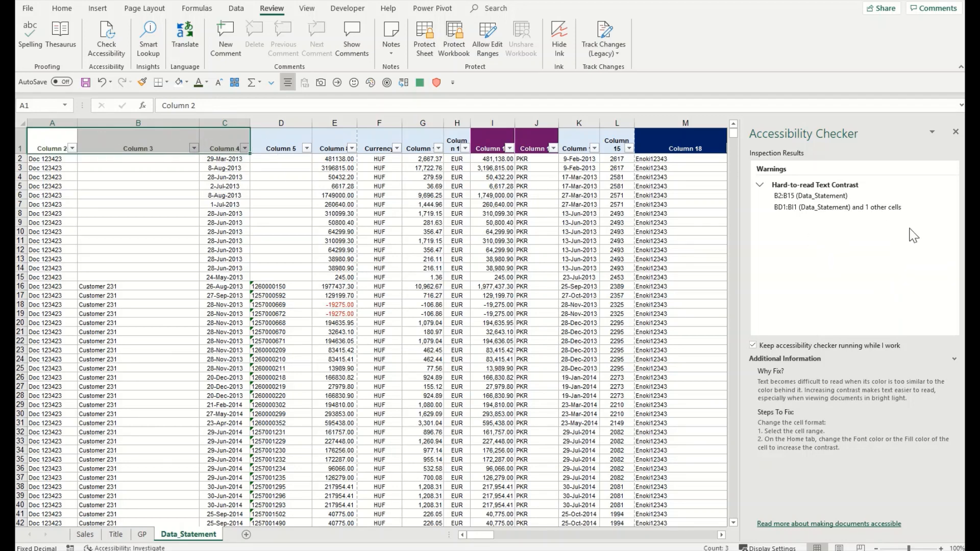
pyautogui.click(952, 196)
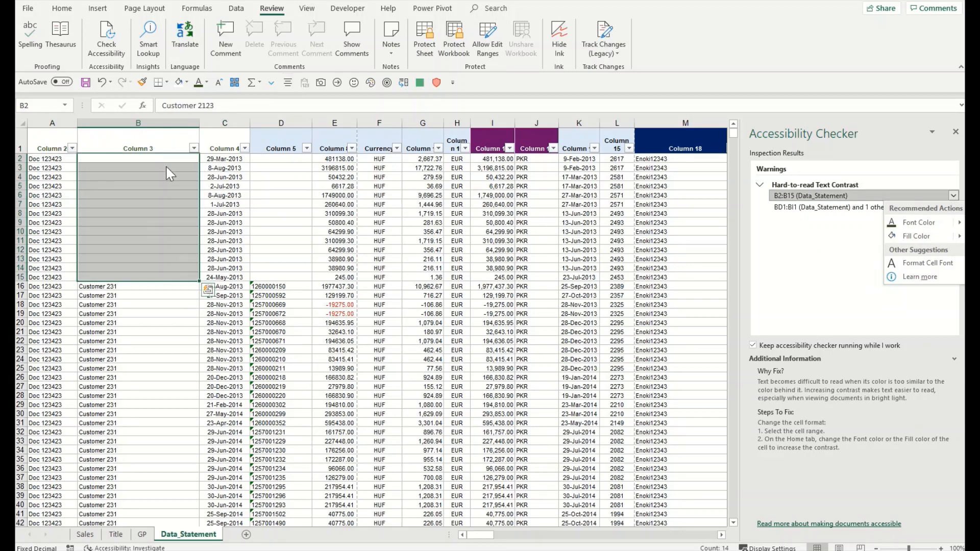
pyautogui.click(898, 225)
pyautogui.click(351, 231)
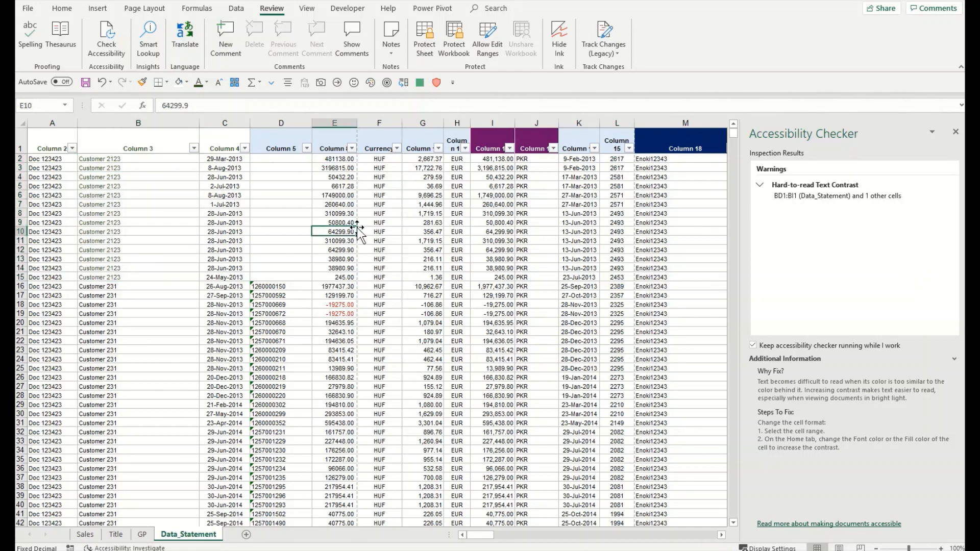
# Step: Fill the red BD1:BI1 headers grey so no accessibility issues remain
pyautogui.click(953, 196)
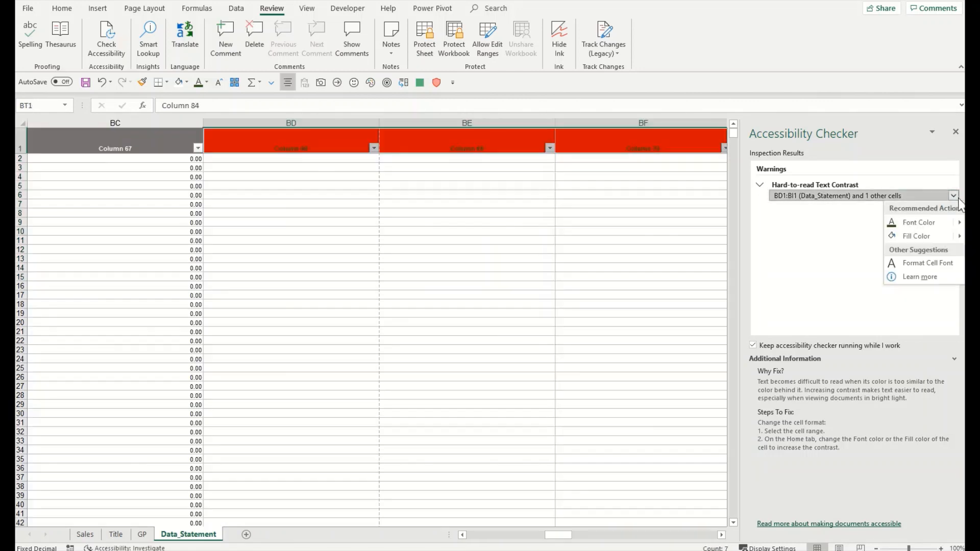
pyautogui.click(892, 224)
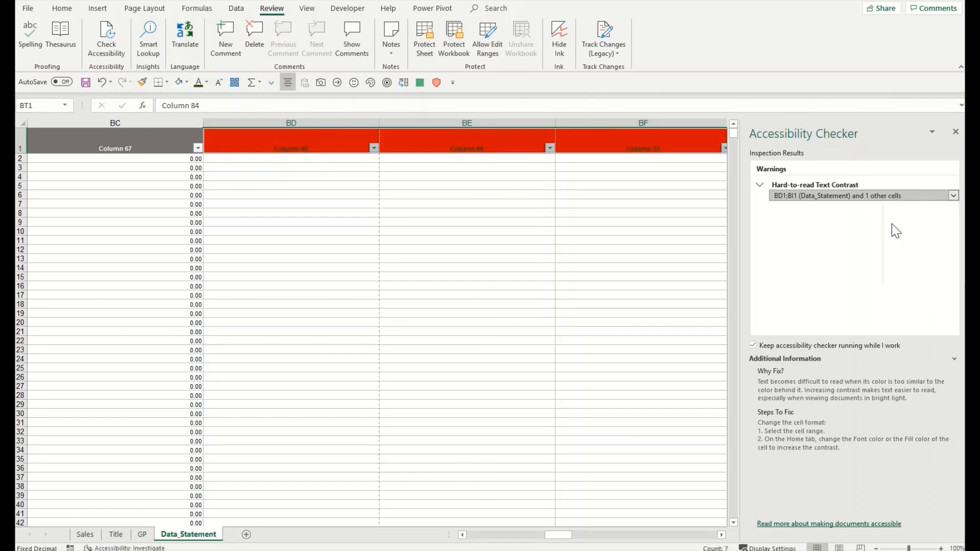
pyautogui.click(952, 196)
pyautogui.moveTo(961, 240)
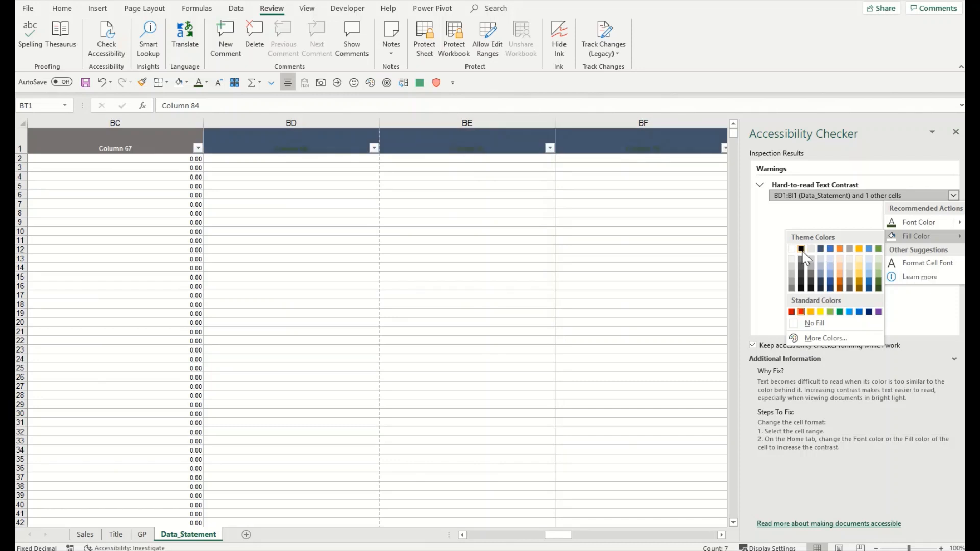
pyautogui.click(897, 242)
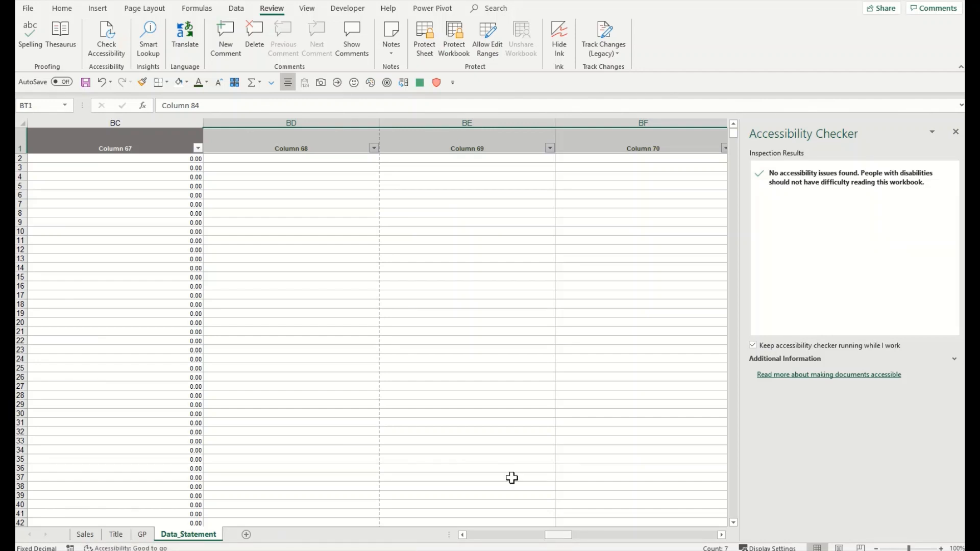
pyautogui.click(367, 306)
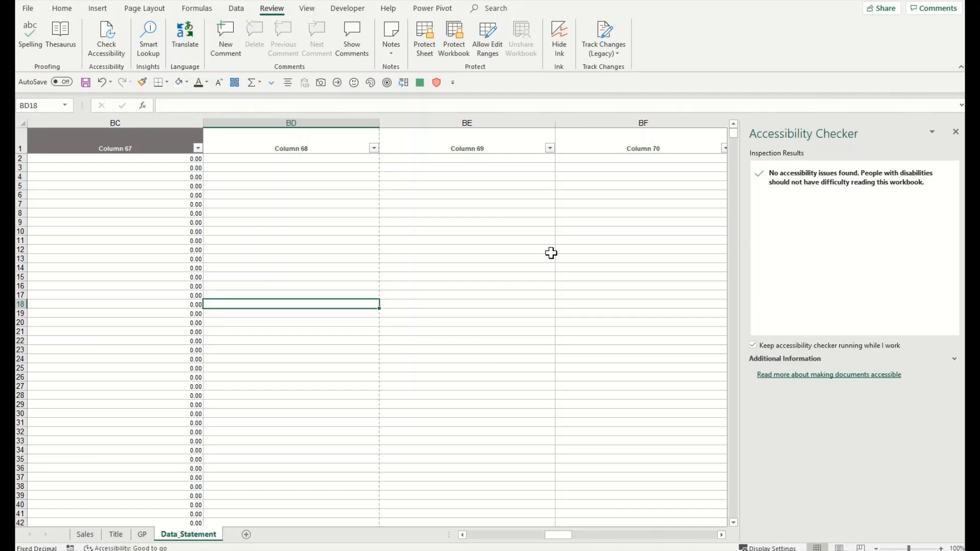
# Step: Review the Sales, Title, GP and Data_Statement sheets, checking header cells BD1 to BF1
pyautogui.click(85, 536)
pyautogui.click(115, 534)
pyautogui.click(141, 534)
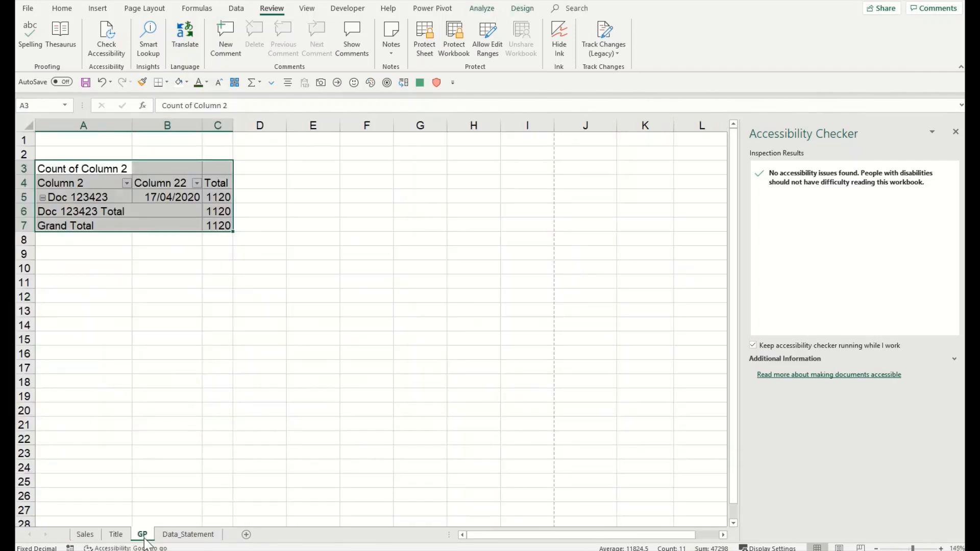
pyautogui.click(172, 540)
pyautogui.click(358, 153)
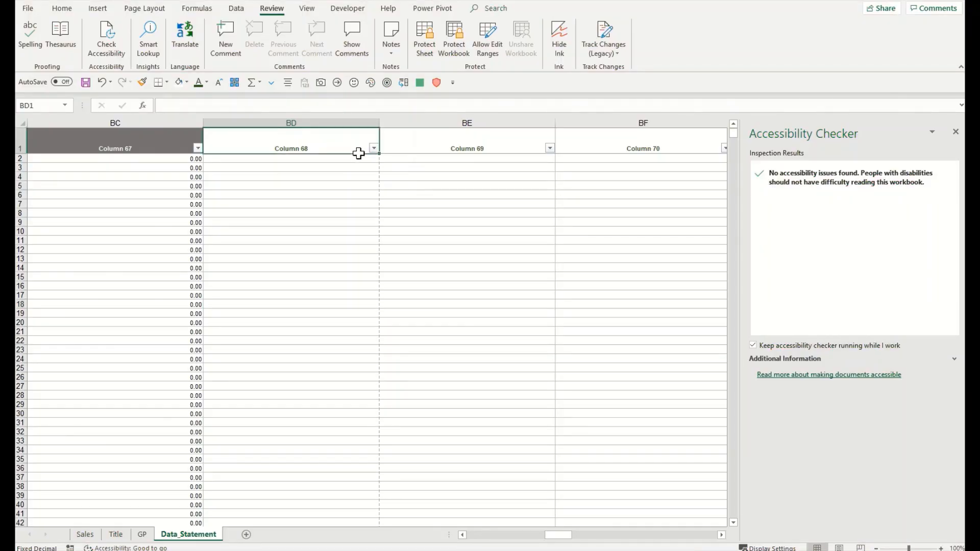
pyautogui.click(429, 149)
pyautogui.click(571, 135)
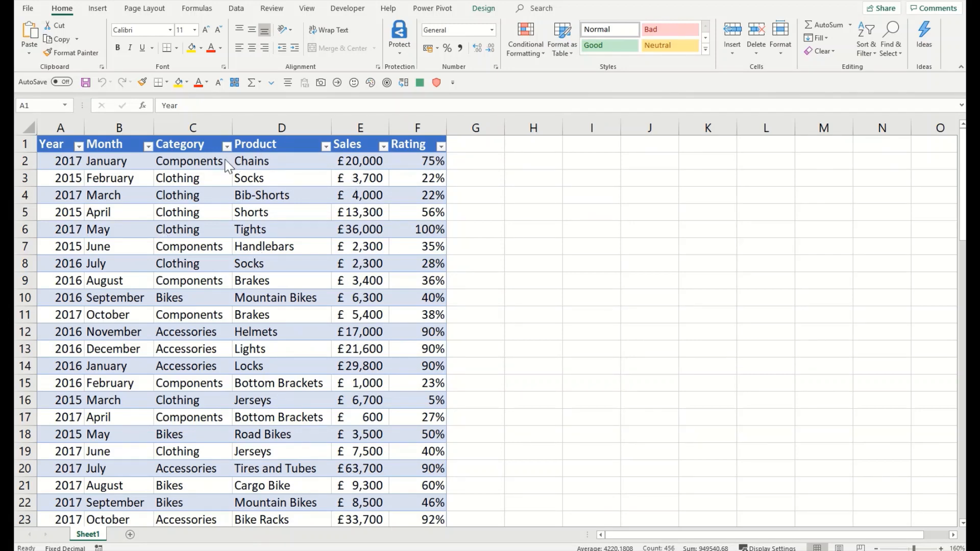
# Step: Open Home > Ideas on the sales table to get suggested charts and summaries
pyautogui.click(193, 151)
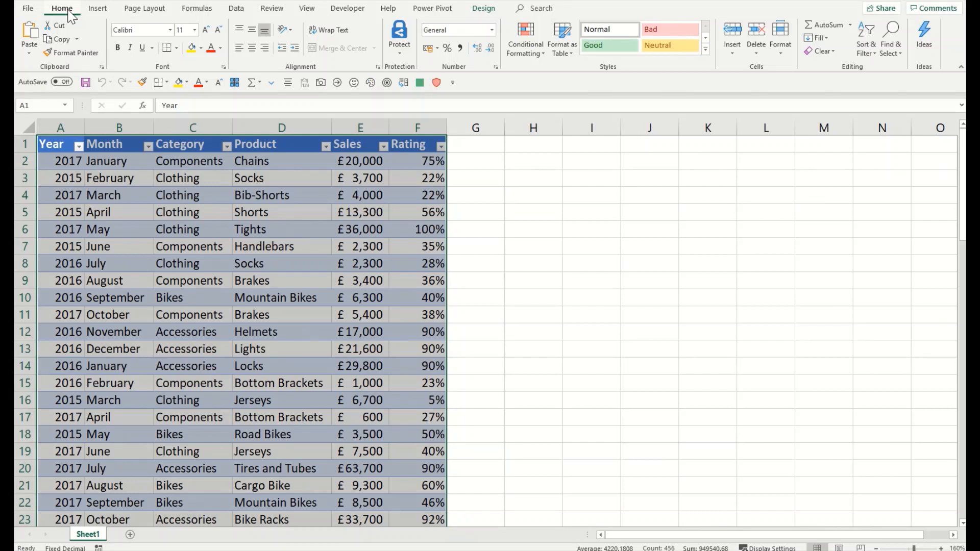
pyautogui.click(924, 49)
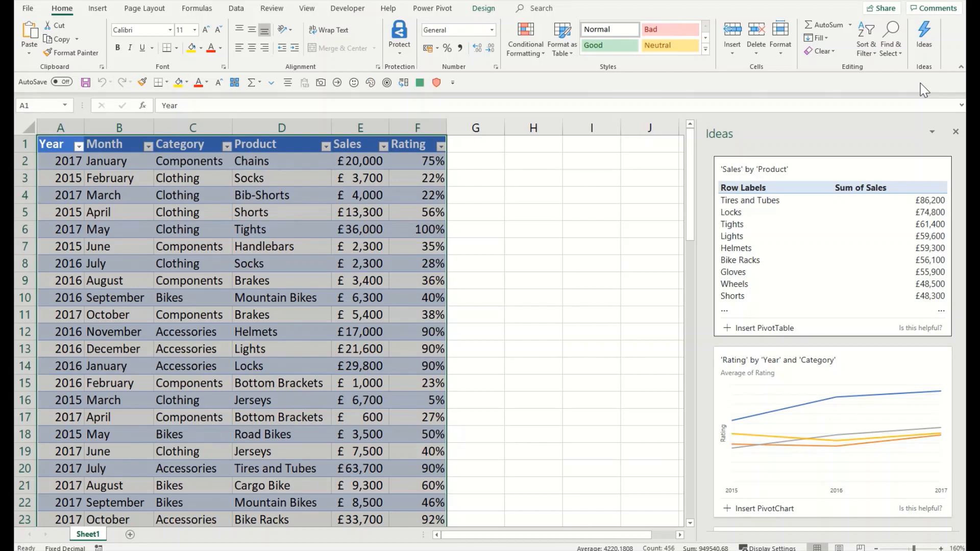
# Step: Browse the Ideas pane and load all 36 suggestion results
pyautogui.scroll(-3, 849, 228)
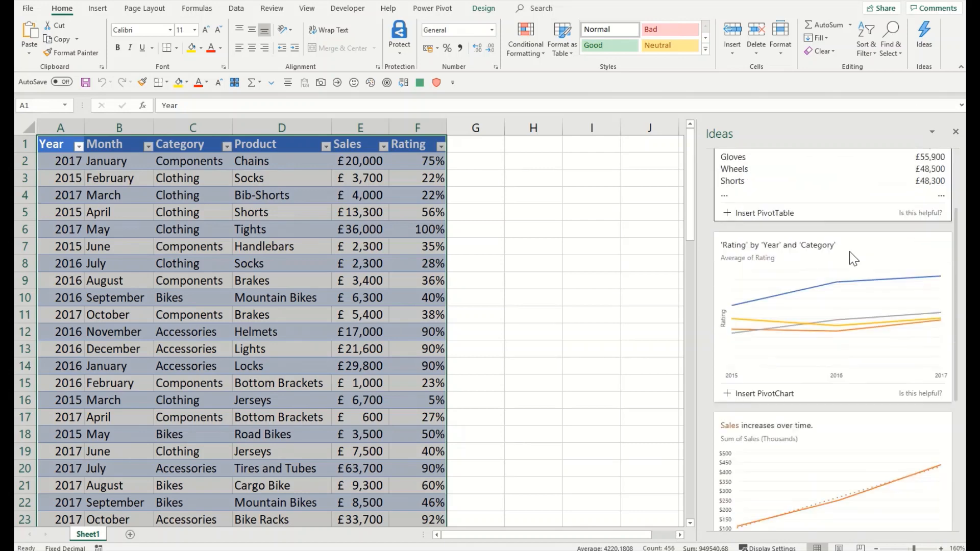
pyautogui.scroll(-3, 854, 259)
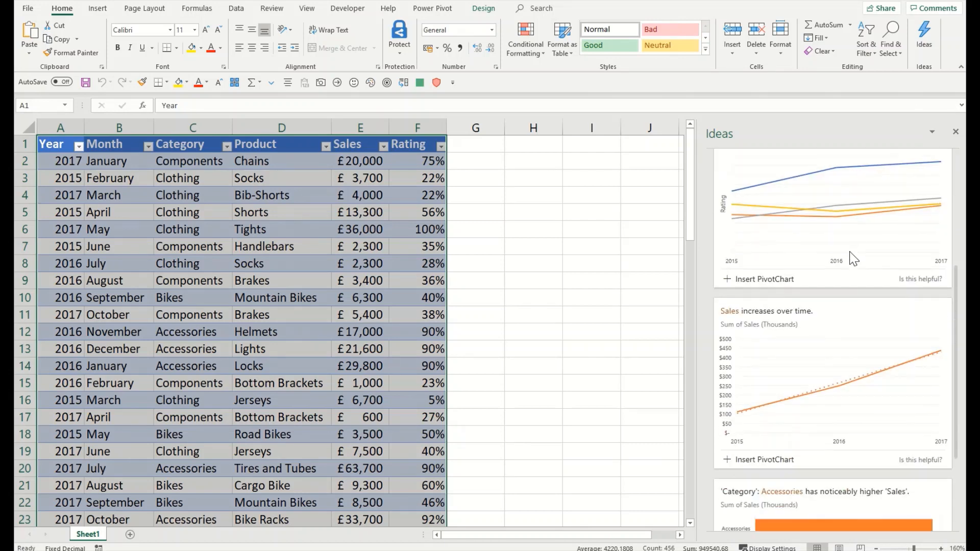
pyautogui.scroll(-3, 854, 260)
pyautogui.scroll(-3, 854, 259)
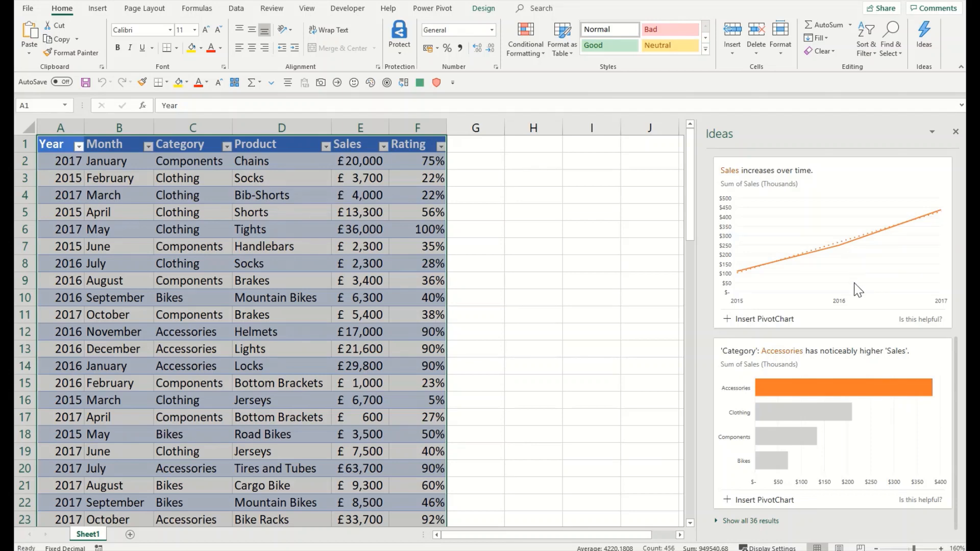
pyautogui.scroll(10, 857, 289)
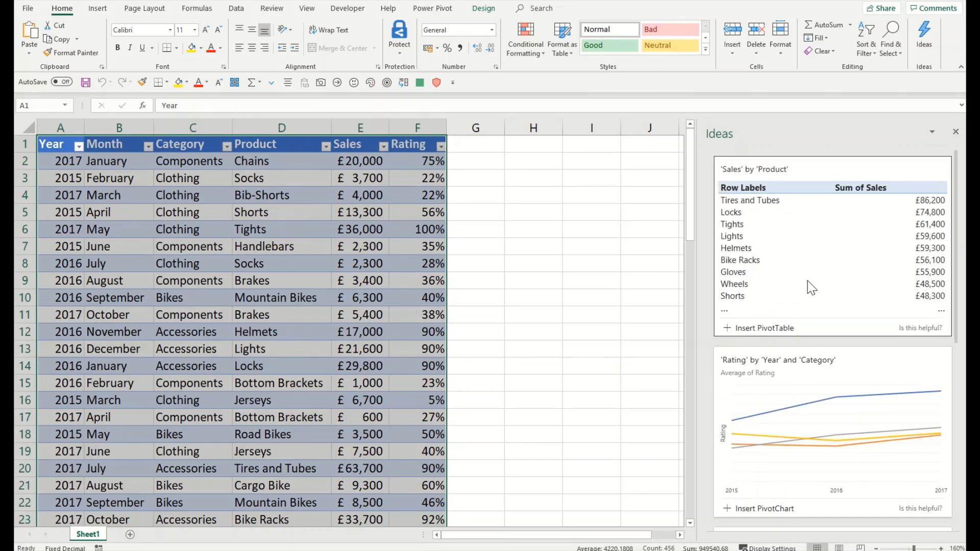
pyautogui.scroll(-9, 807, 281)
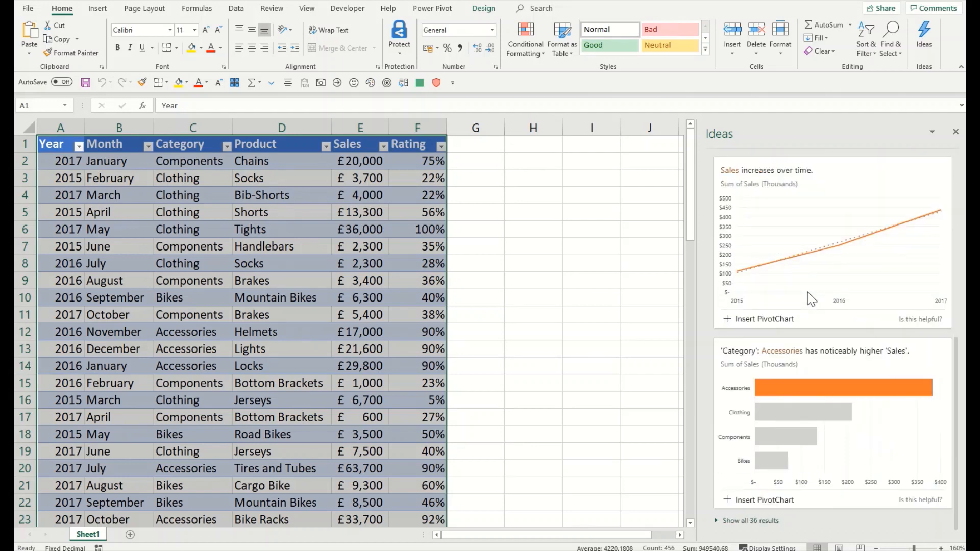
pyautogui.click(760, 521)
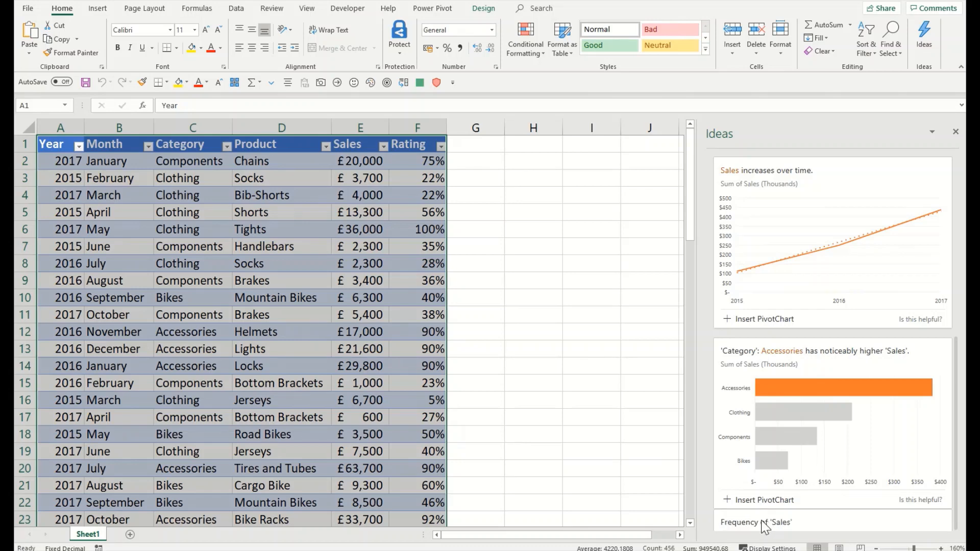
pyautogui.scroll(-1, 843, 345)
pyautogui.scroll(-4, 840, 345)
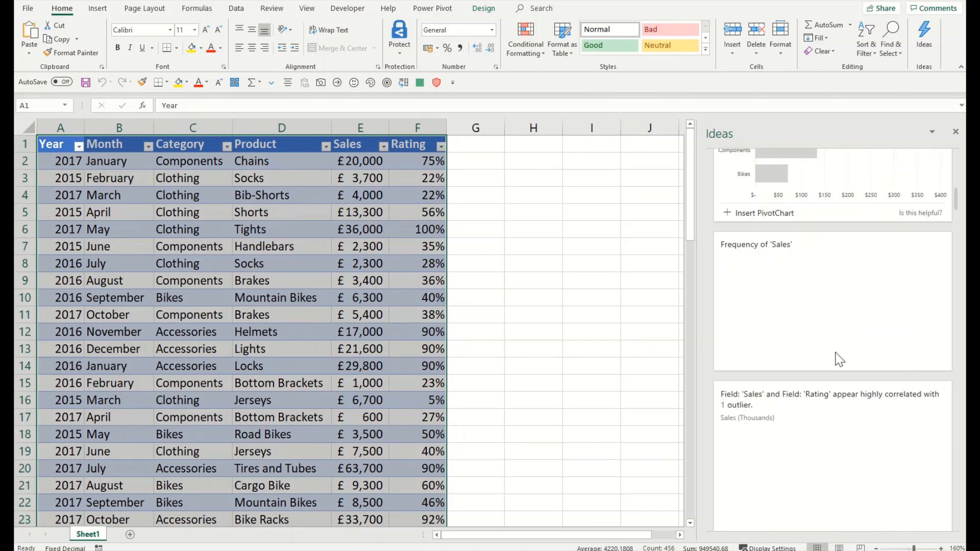
pyautogui.scroll(-5, 837, 352)
pyautogui.scroll(6, 839, 358)
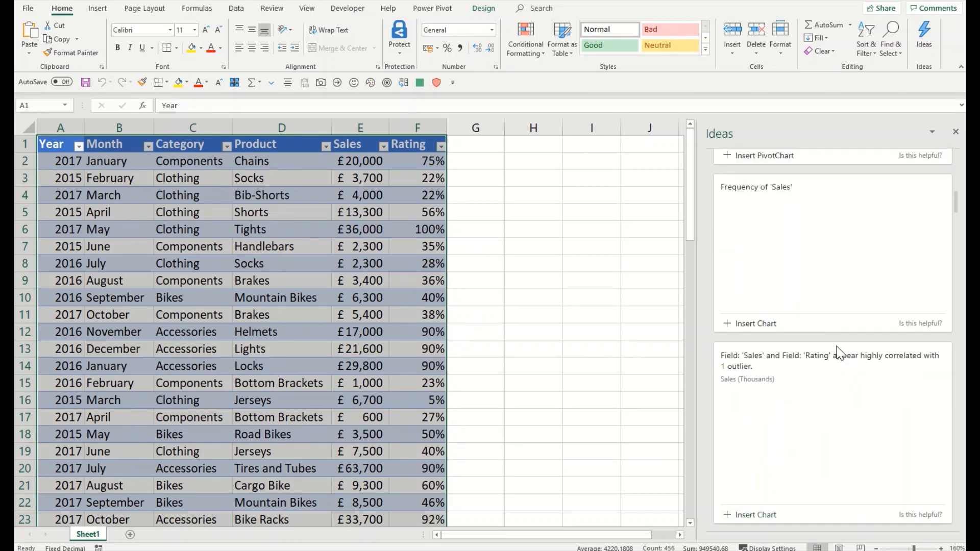
pyautogui.scroll(2, 811, 327)
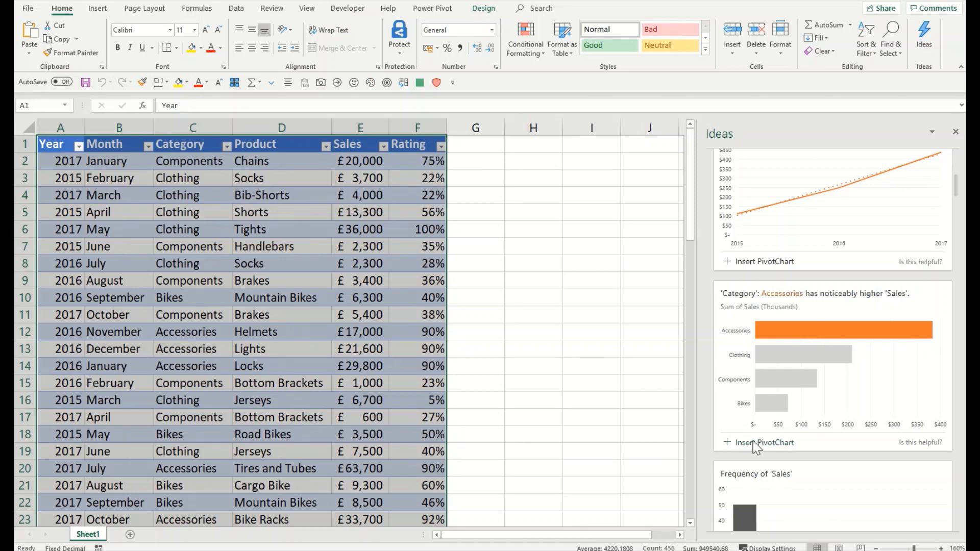
# Step: Insert the Sales-by-Category pivot chart and a Sales-versus-Rating scatter chart, moving the scatter up
pyautogui.click(772, 442)
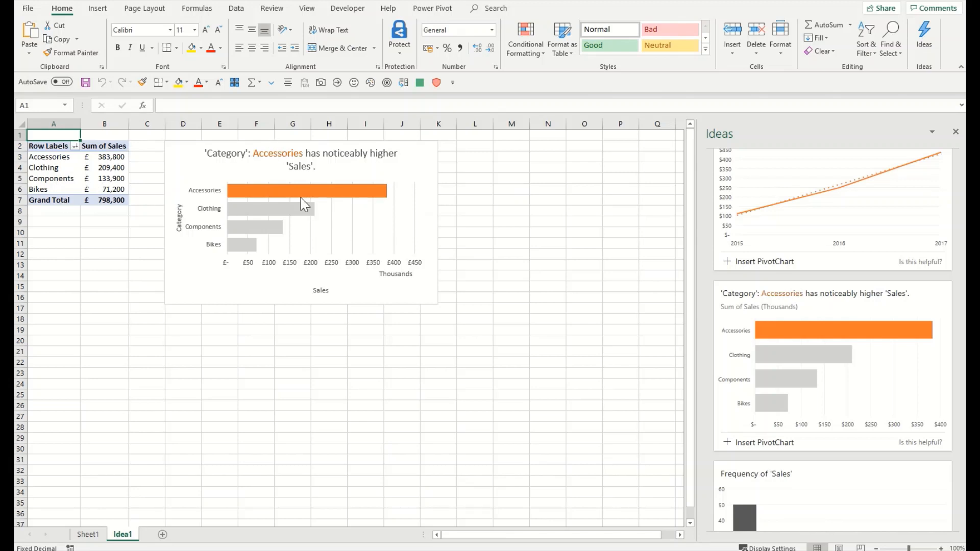
pyautogui.scroll(-10, 868, 408)
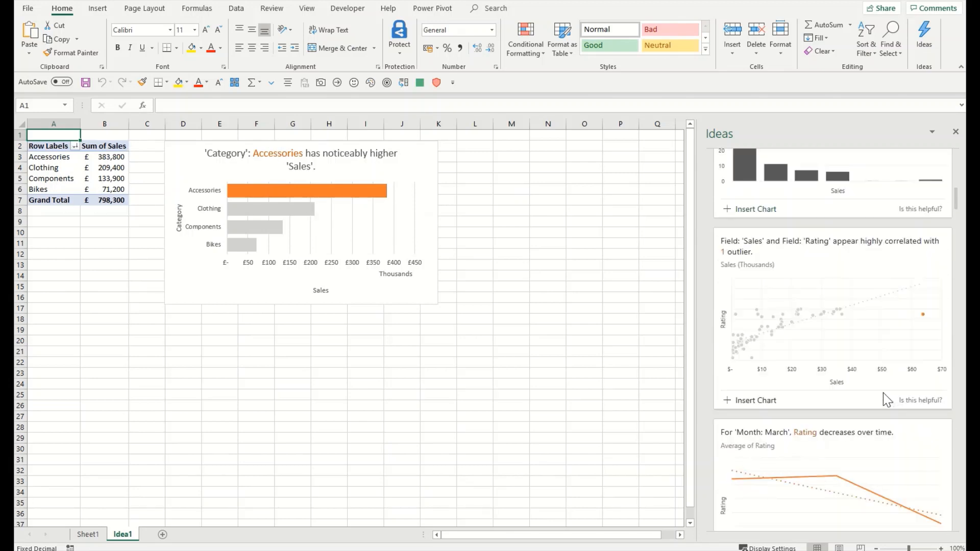
pyautogui.click(770, 344)
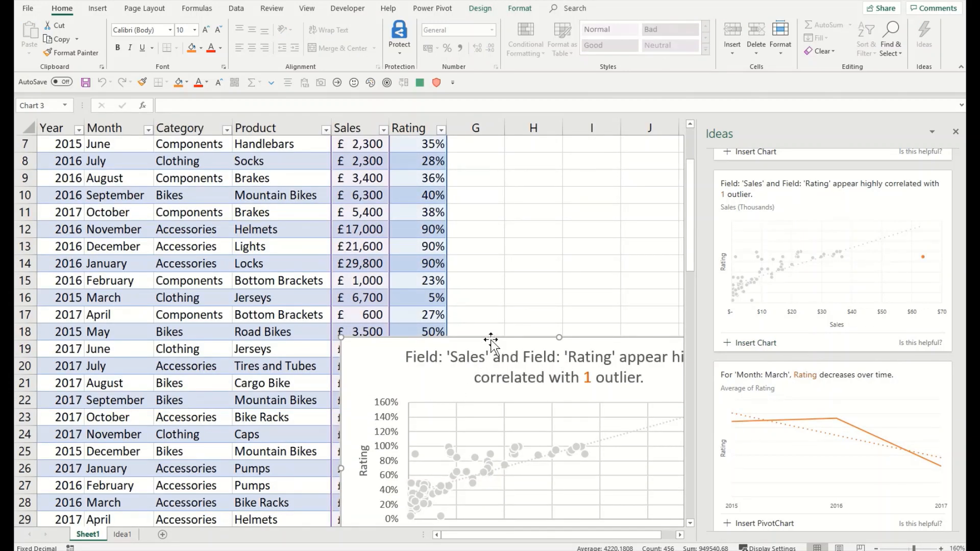
pyautogui.moveTo(490, 339); pyautogui.dragTo(419, 184)
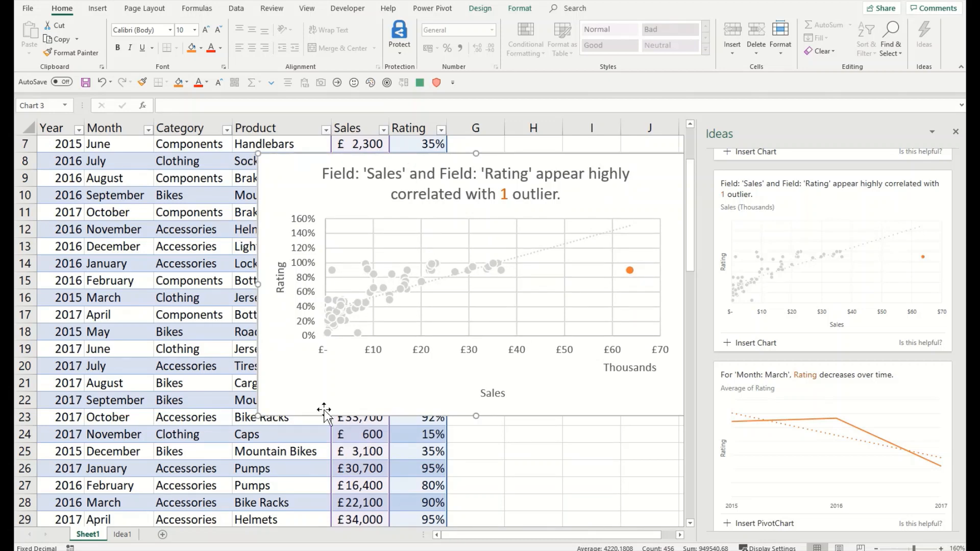
pyautogui.click(126, 534)
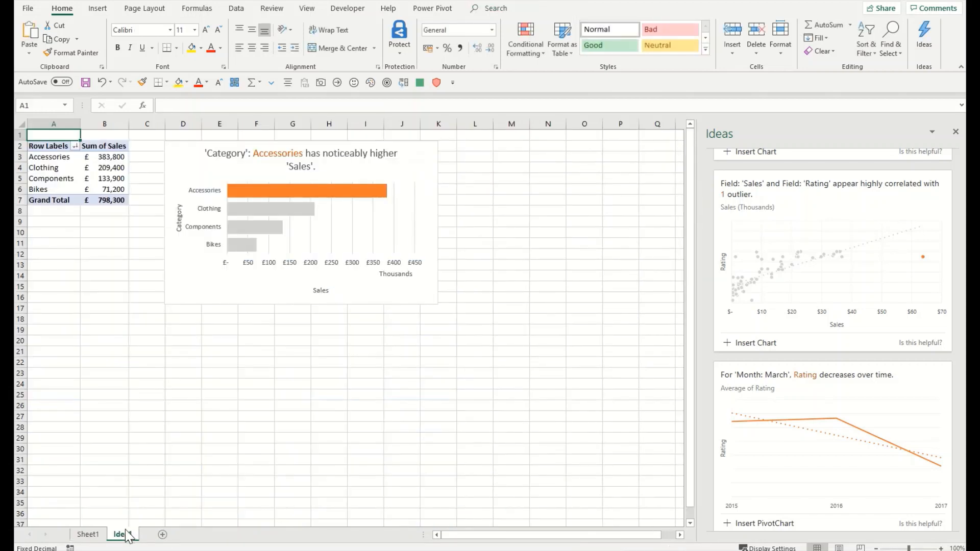
pyautogui.click(89, 533)
pyautogui.scroll(-15, 911, 408)
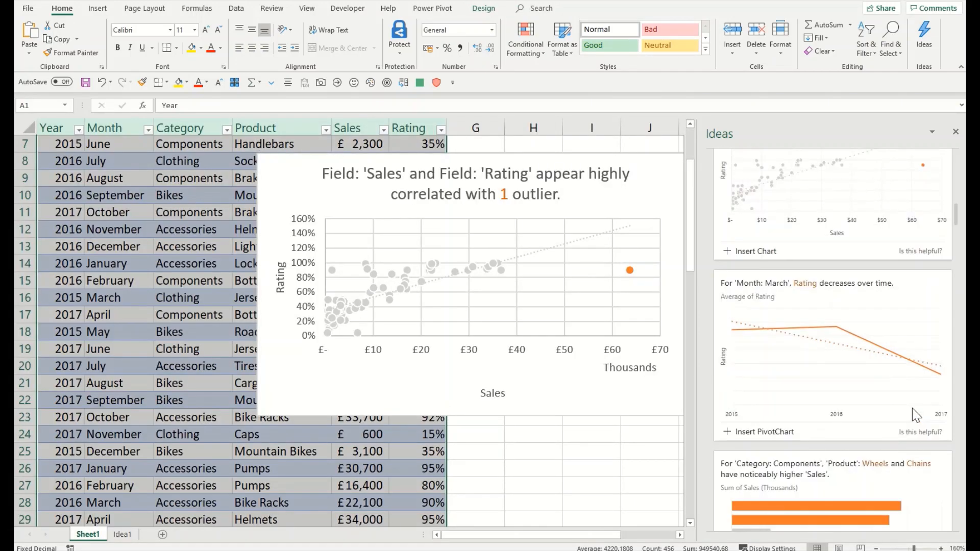
# Step: Scroll through the Ideas pane suggestions and select the scatter chart
pyautogui.scroll(-5, 913, 423)
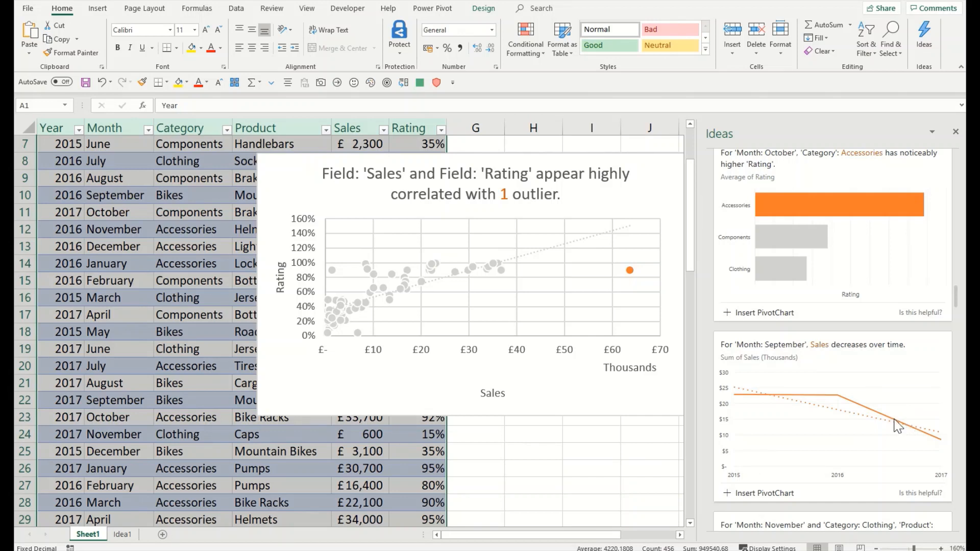
pyautogui.click(552, 378)
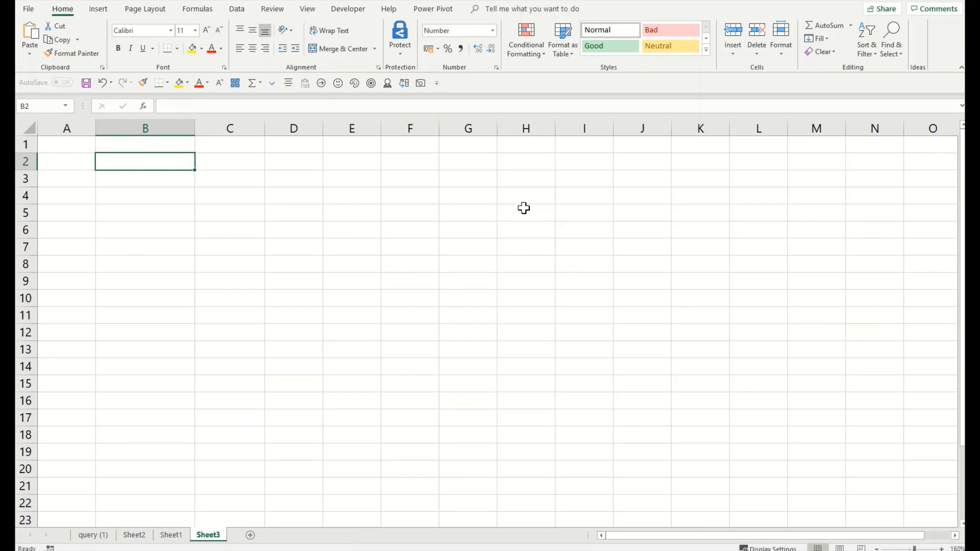
# Step: Enter 'List item 1' in B2, fill down to 'List item 20' in B21, and open Format Cells
pyautogui.write('List o')
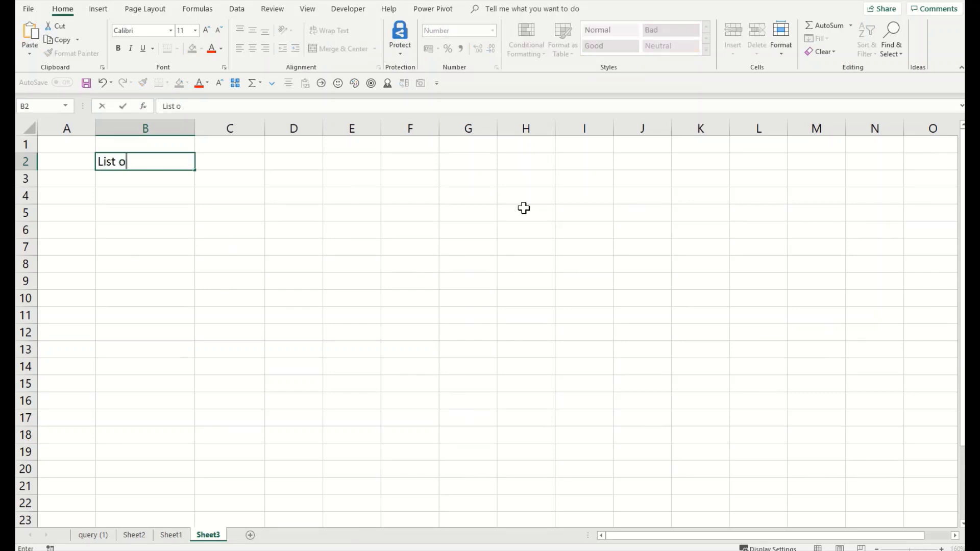
pyautogui.press('BackSpace')
pyautogui.write('item 1')
pyautogui.press('Return')
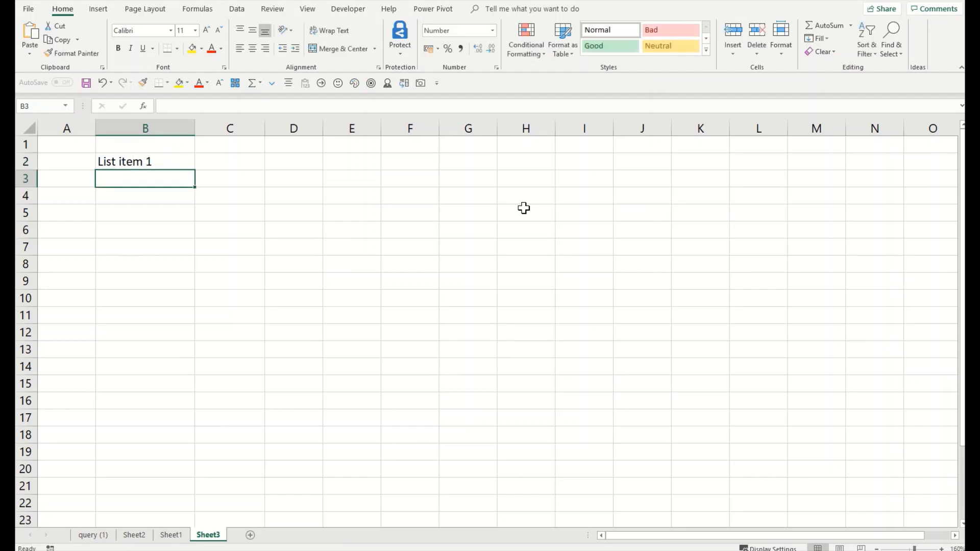
pyautogui.press('Up')
pyautogui.moveTo(195, 170); pyautogui.dragTo(178, 489)
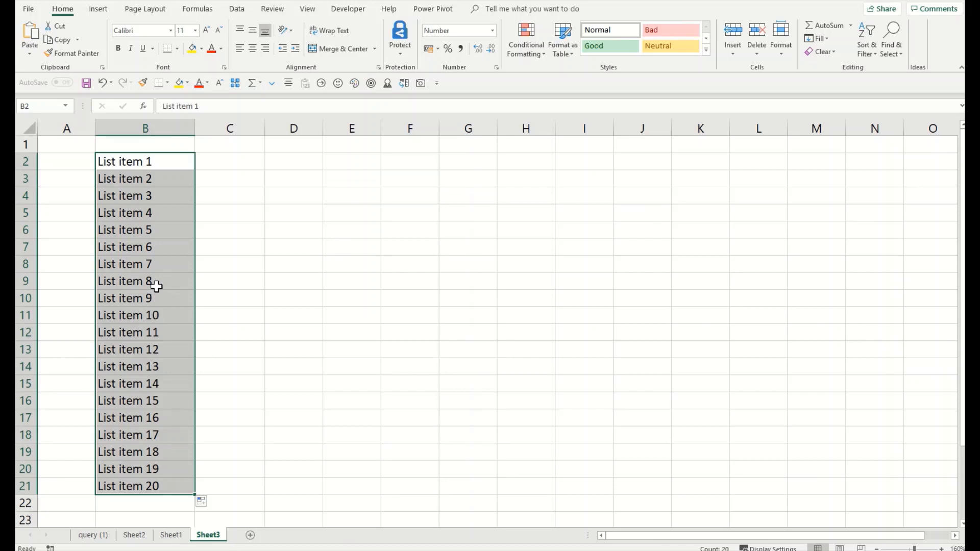
pyautogui.hotkey('ctrl', '1')
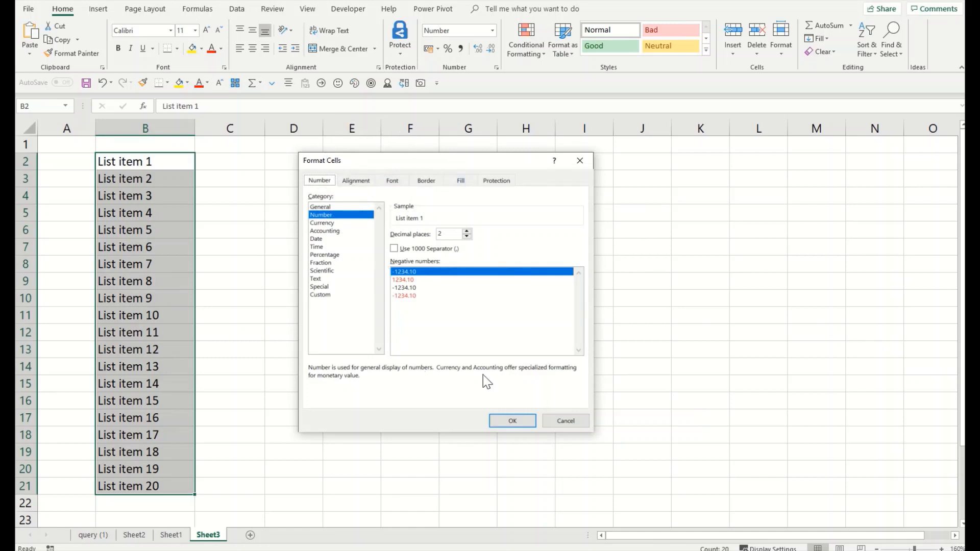
# Step: Replace the 0.00 code with custom format '● General;● General;● General;● General' on B2:B21
pyautogui.click(331, 295)
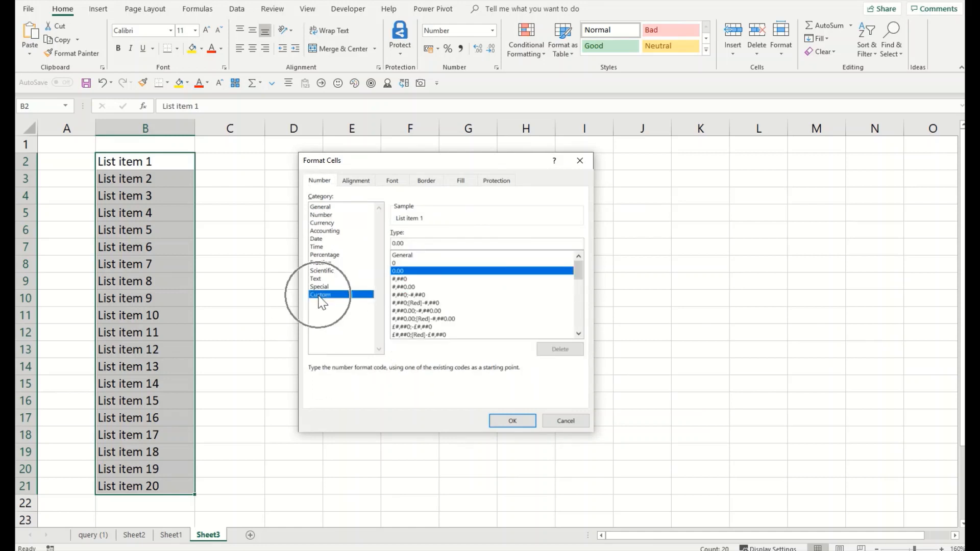
pyautogui.click(400, 242)
pyautogui.press('ctrl')
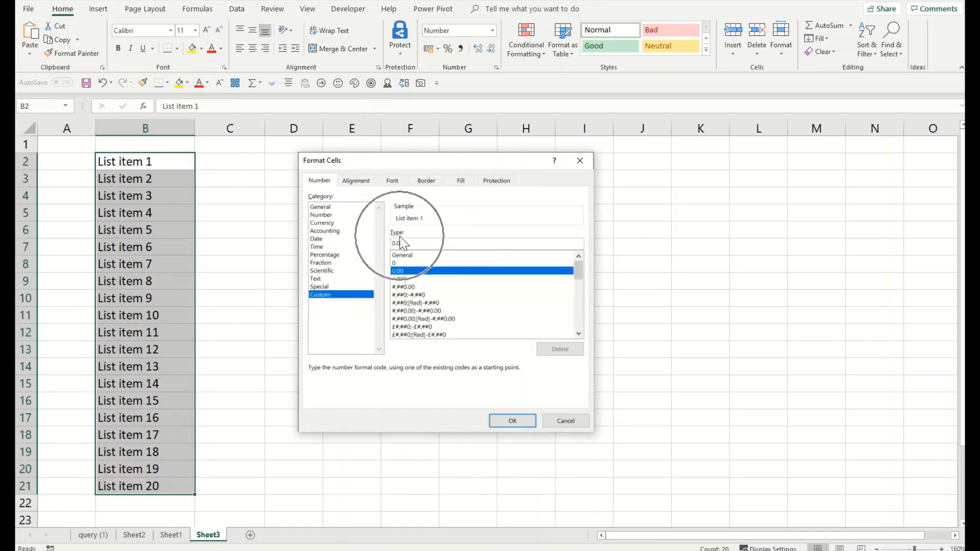
pyautogui.moveTo(416, 245); pyautogui.dragTo(362, 237)
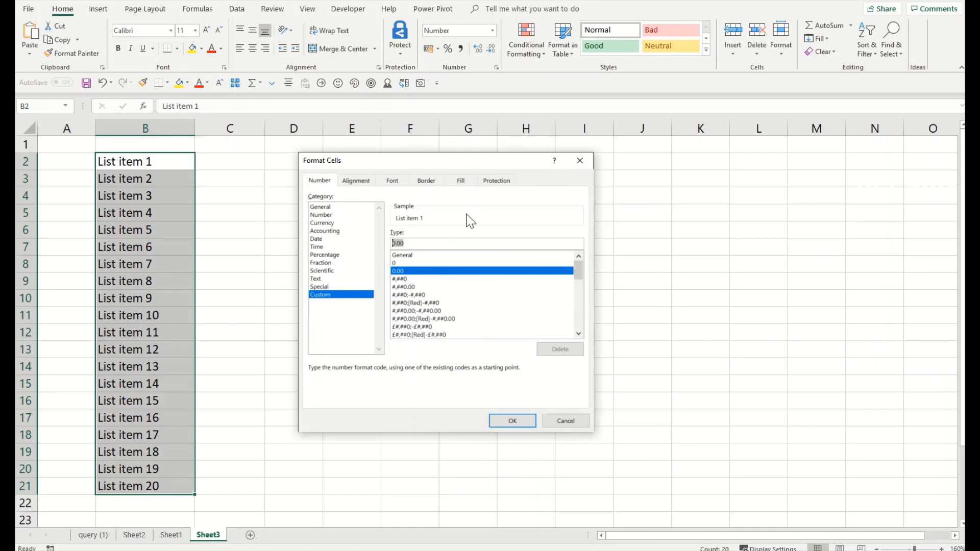
pyautogui.press('BackSpace')
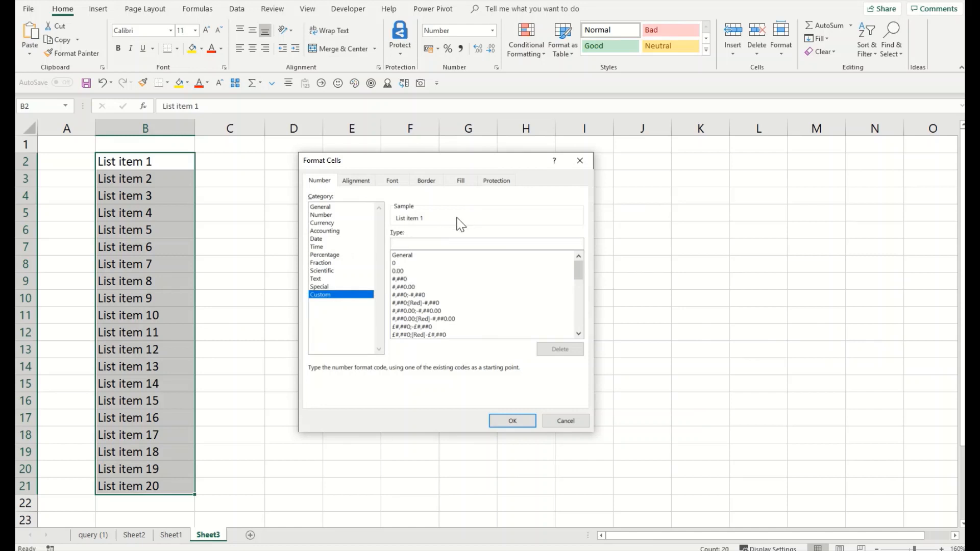
pyautogui.write('● General;● General;● General;● General')
pyautogui.click(513, 420)
pyautogui.click(284, 239)
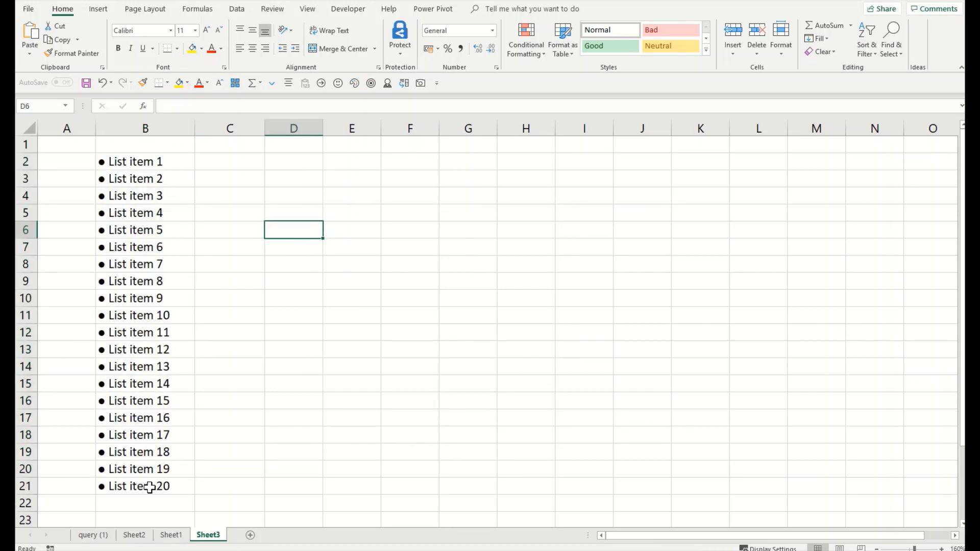
# Step: Change B21 to 'Excel to Excel', verify its bullet remains, and select B2:B21
pyautogui.click(150, 487)
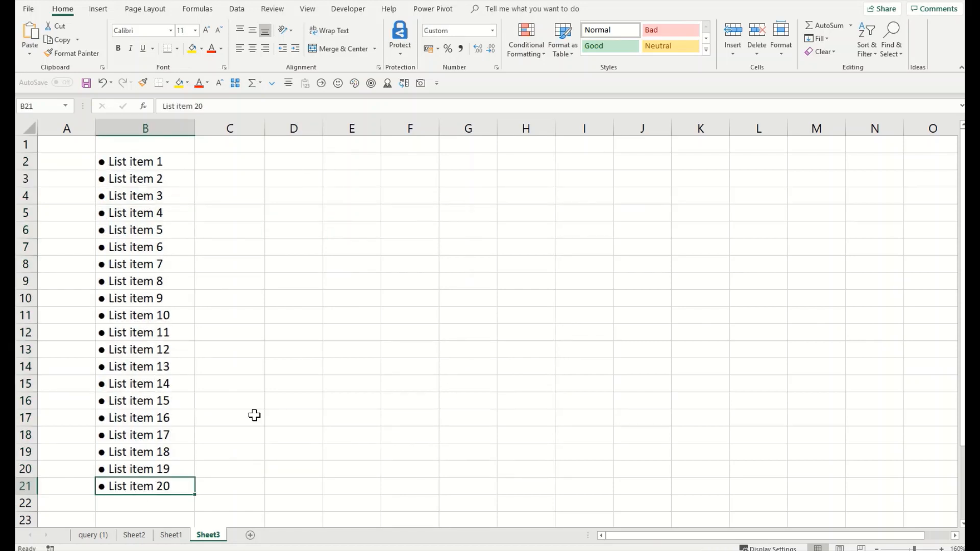
pyautogui.write('Exce')
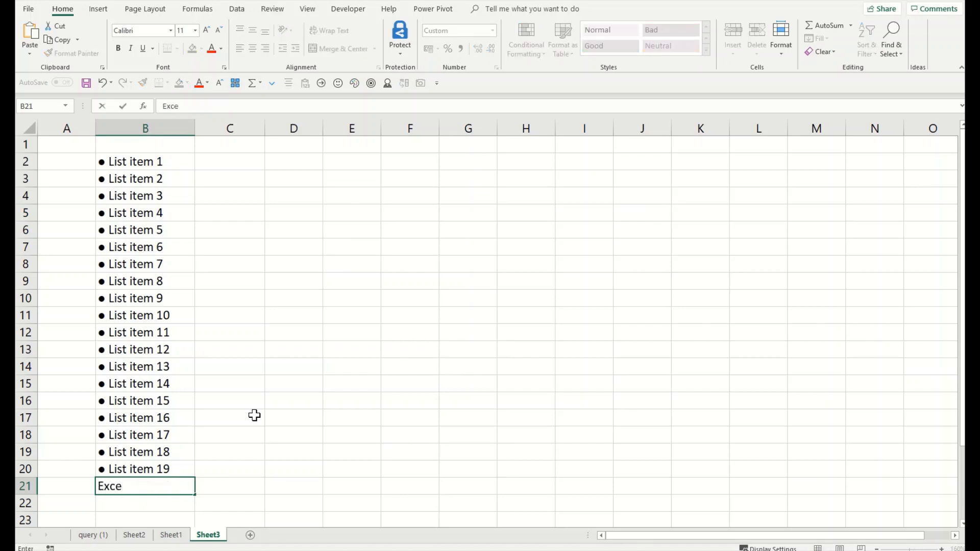
pyautogui.write('l to Excel')
pyautogui.press('Return')
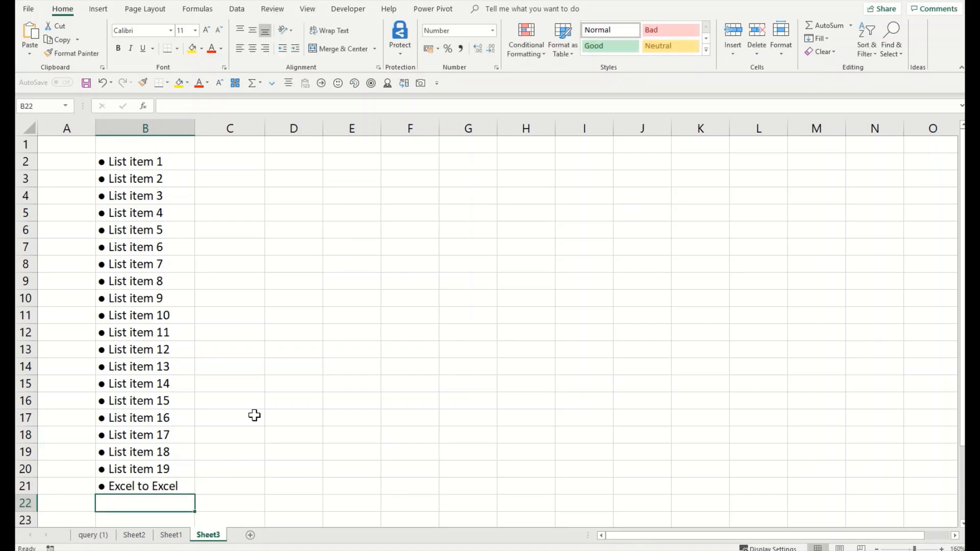
pyautogui.click(164, 486)
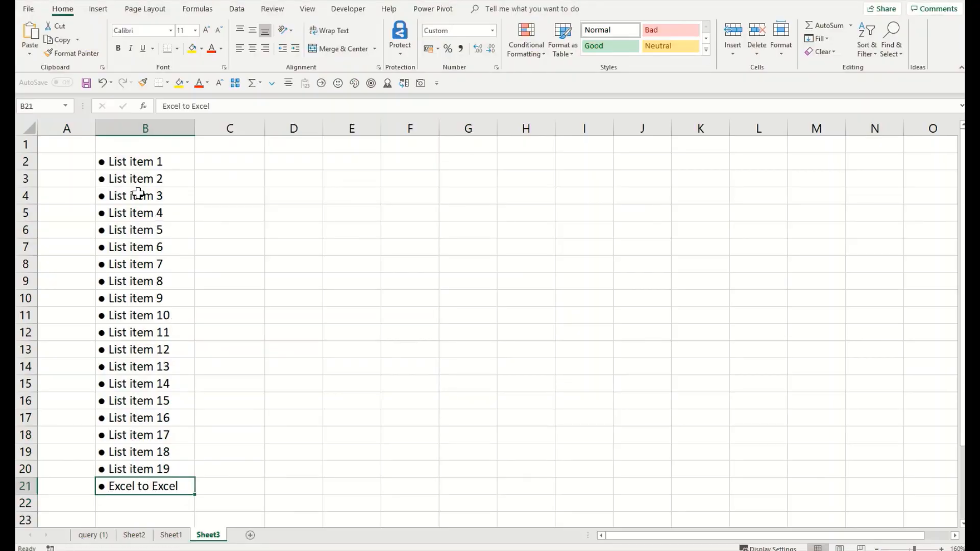
pyautogui.moveTo(136, 163); pyautogui.dragTo(140, 478)
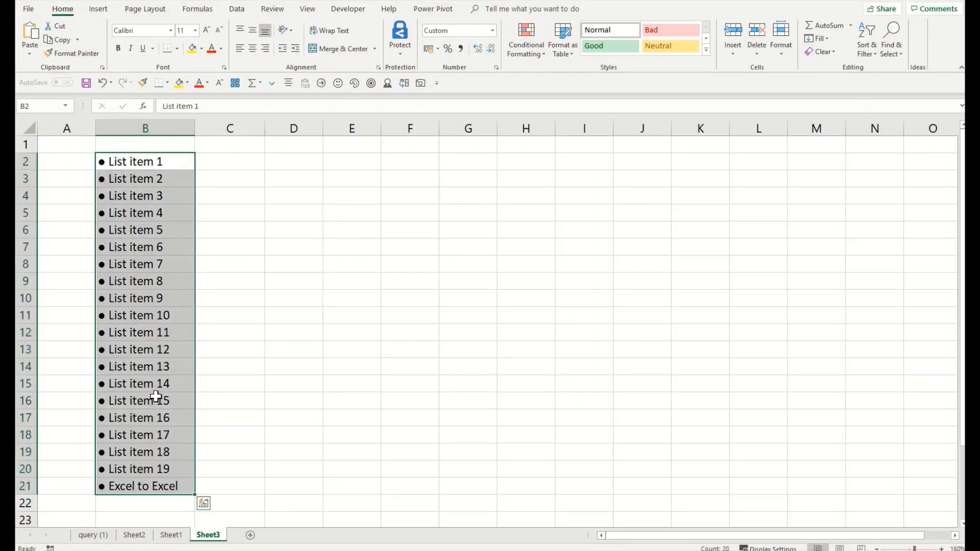
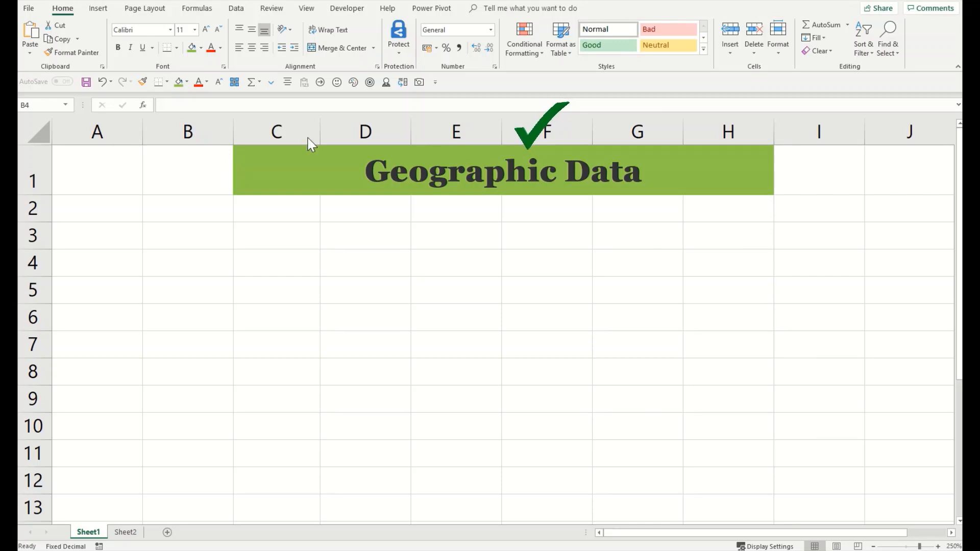
# Step: Enter Germany, Hungary, Egypt and India in cells A3 to A6
pyautogui.click(190, 290)
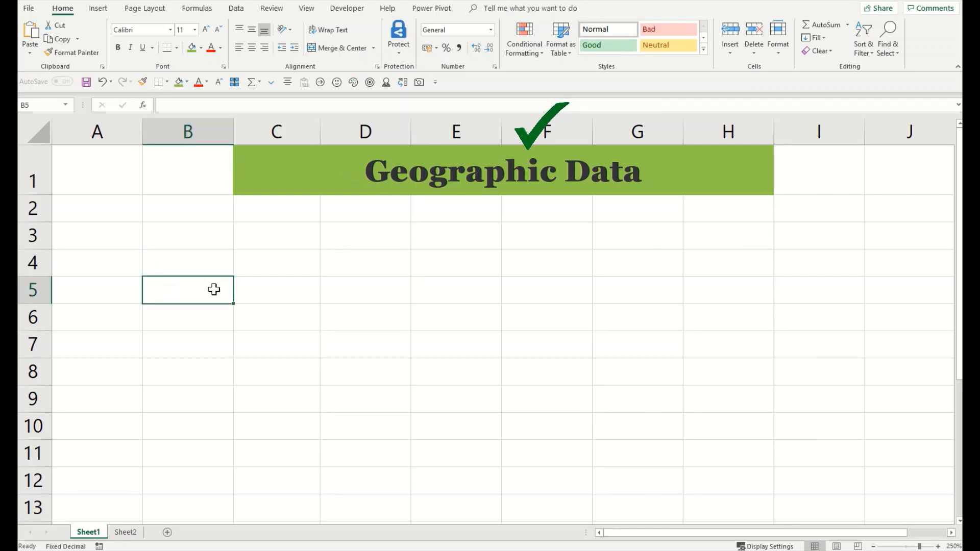
pyautogui.click(223, 267)
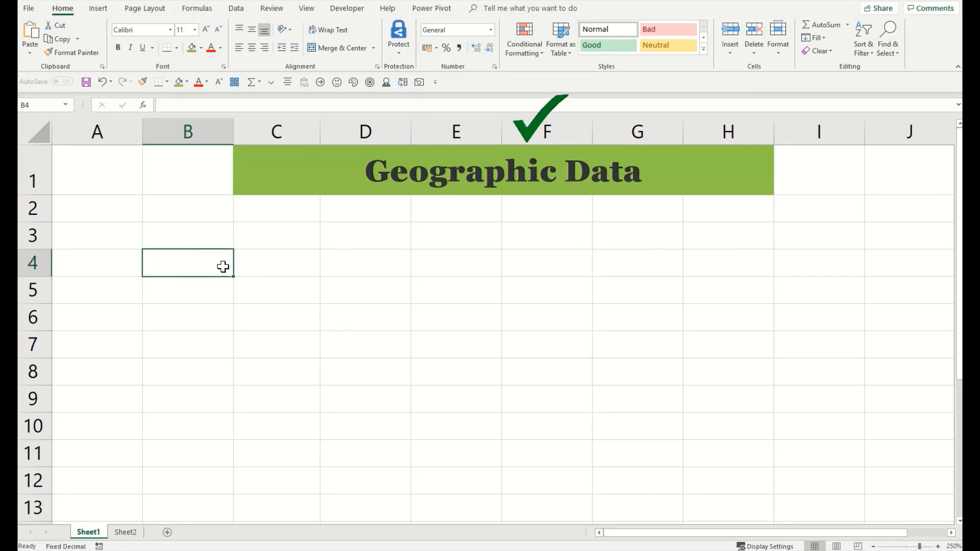
pyautogui.click(214, 241)
pyautogui.click(131, 240)
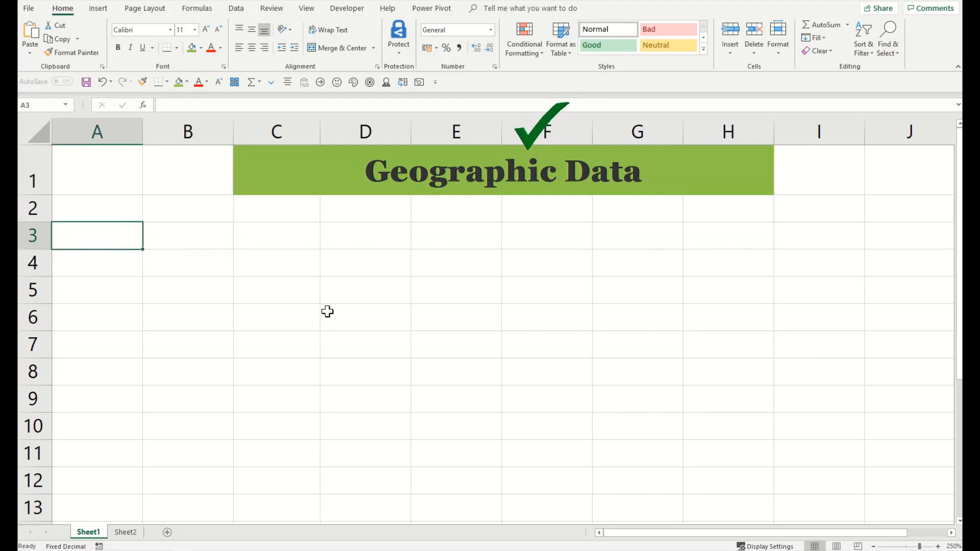
pyautogui.write('Germany')
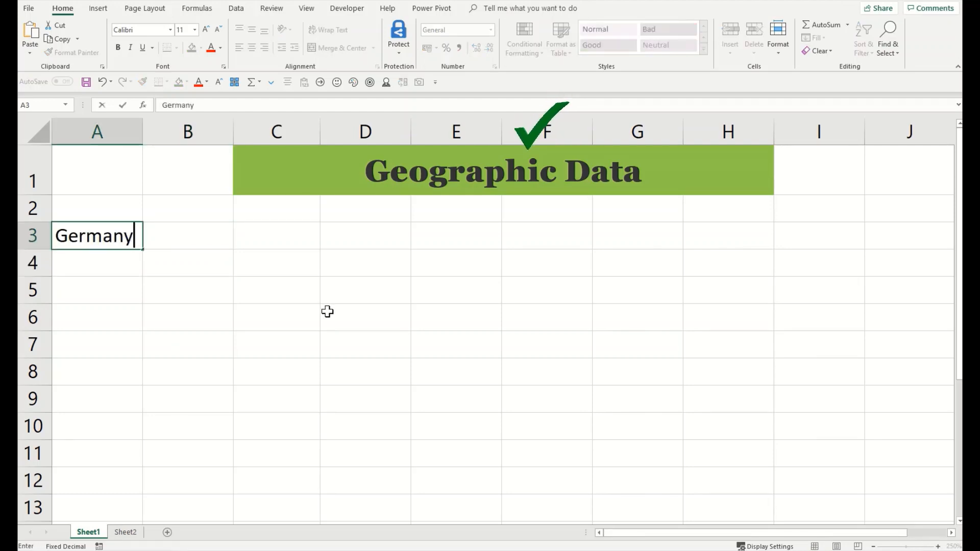
pyautogui.press('Return')
pyautogui.write('Hungary')
pyautogui.press('Return')
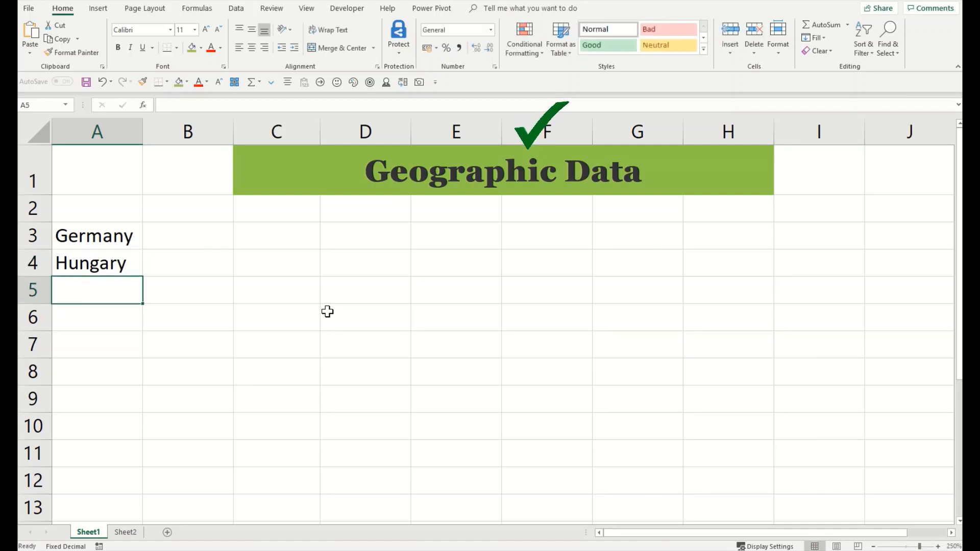
pyautogui.write('Egypt')
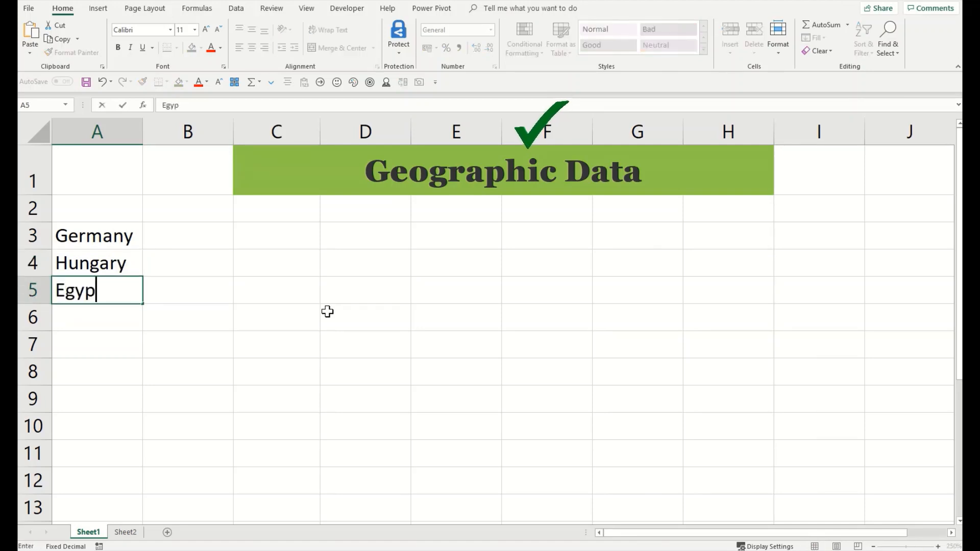
pyautogui.press('Return')
pyautogui.write('Inid')
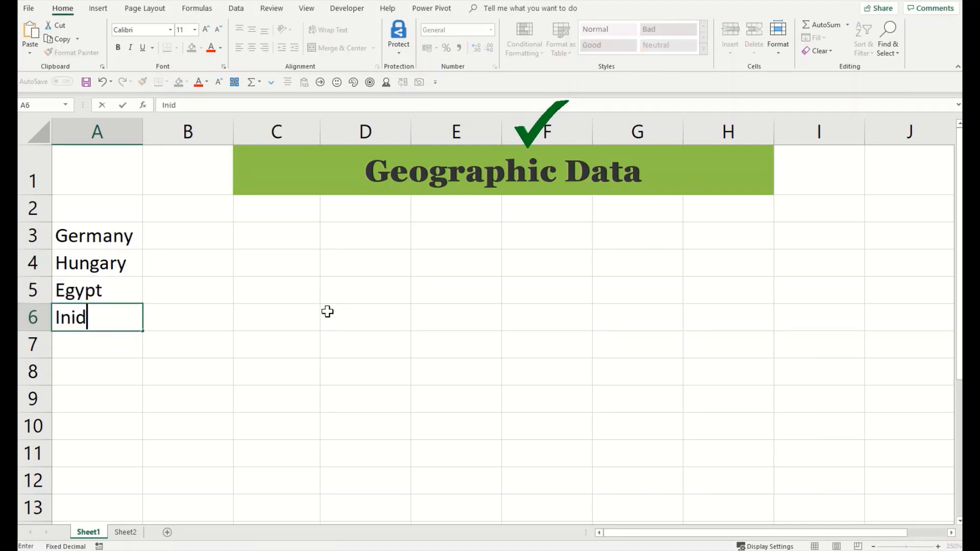
pyautogui.press('BackSpace')
pyautogui.press('BackSpace')
pyautogui.write('dia')
pyautogui.press('Return')
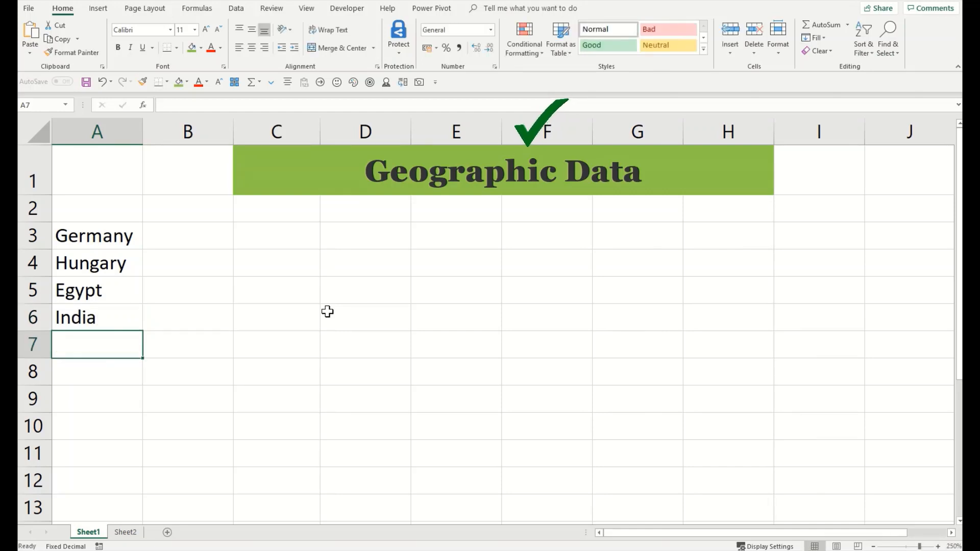
# Step: Add Kenya, China and Pakistan in A7:A9, then select the whole list A3:A9
pyautogui.write('Kenya')
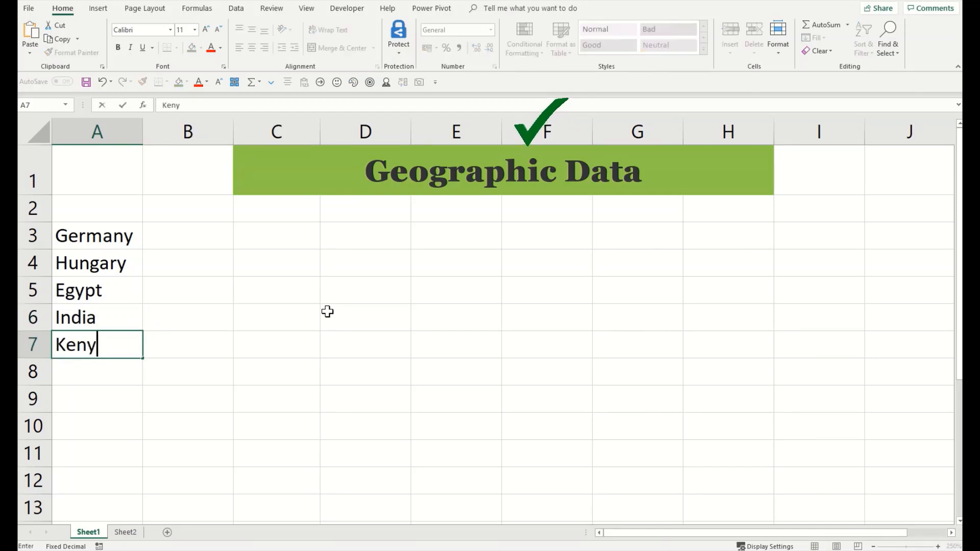
pyautogui.press('Return')
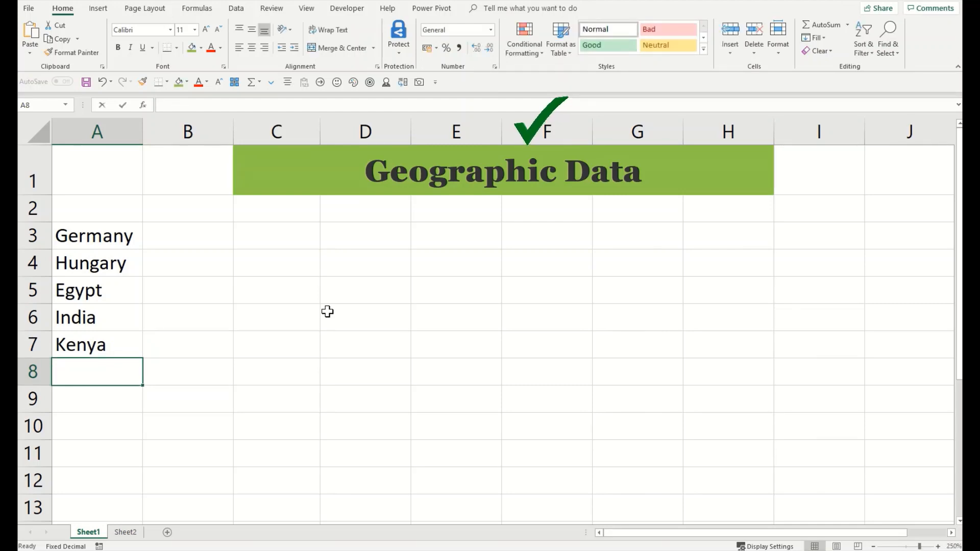
pyautogui.write('China')
pyautogui.press('Return')
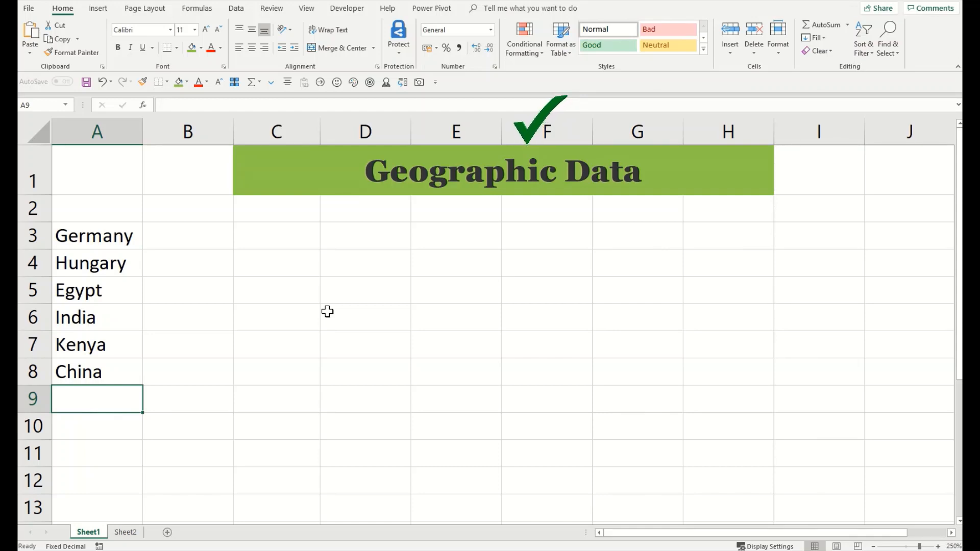
pyautogui.write('Pka')
pyautogui.press('BackSpace')
pyautogui.press('BackSpace')
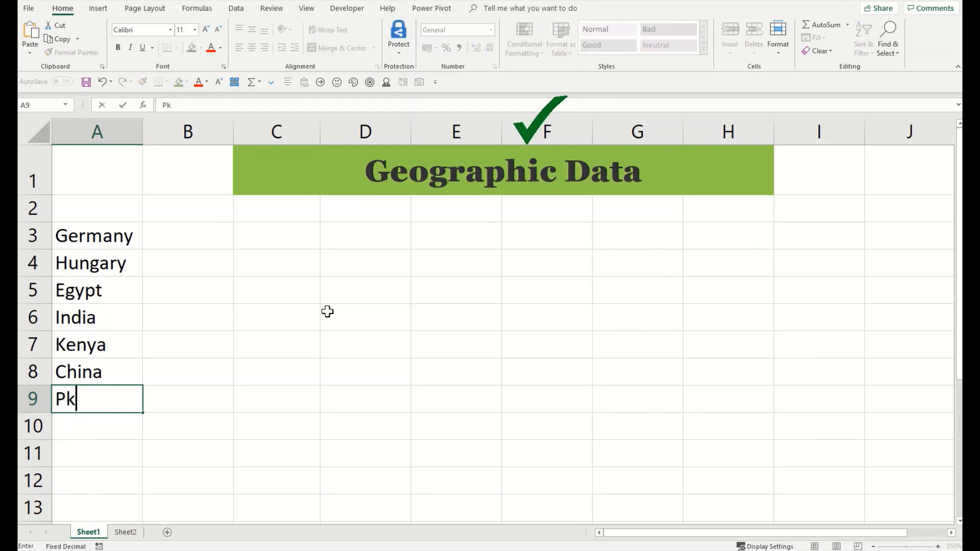
pyautogui.write('akistan')
pyautogui.press('Return')
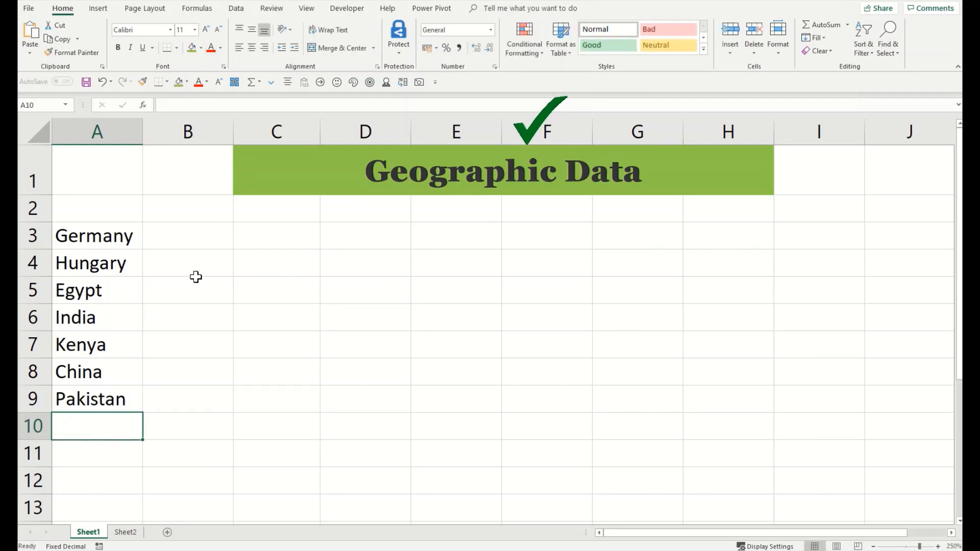
pyautogui.moveTo(84, 237); pyautogui.dragTo(74, 397)
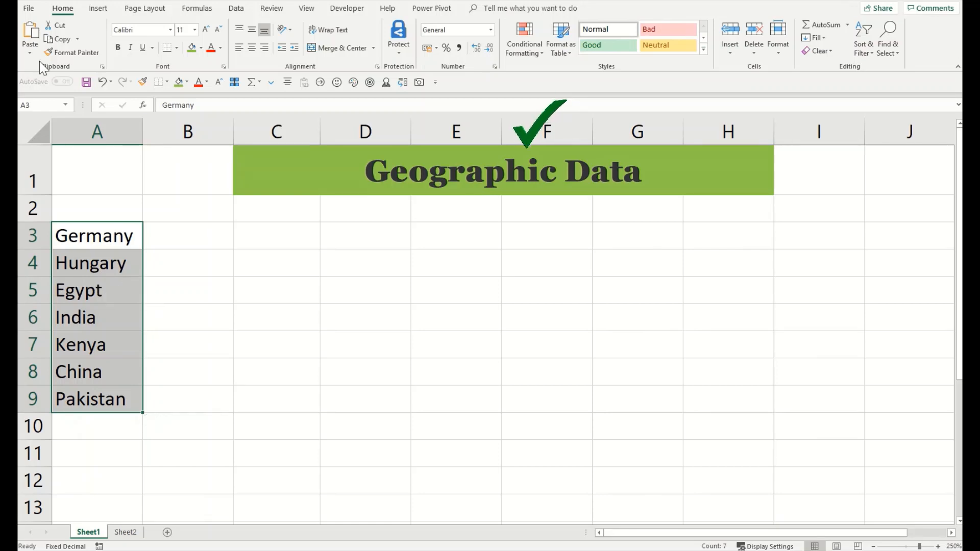
# Step: Convert the country names in A3:A9 to the Geography data type from the Data tab
pyautogui.click(241, 11)
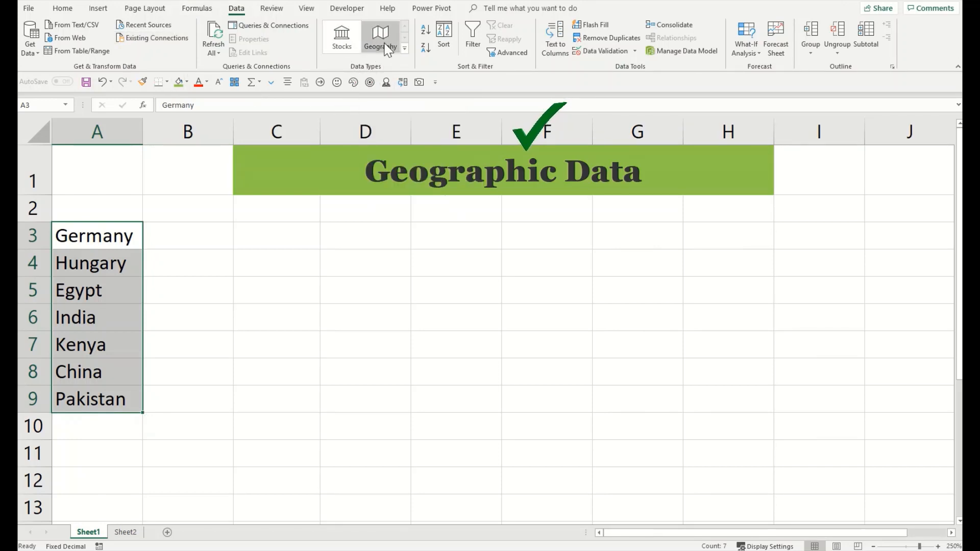
pyautogui.hotkey('ctrl', 'q')
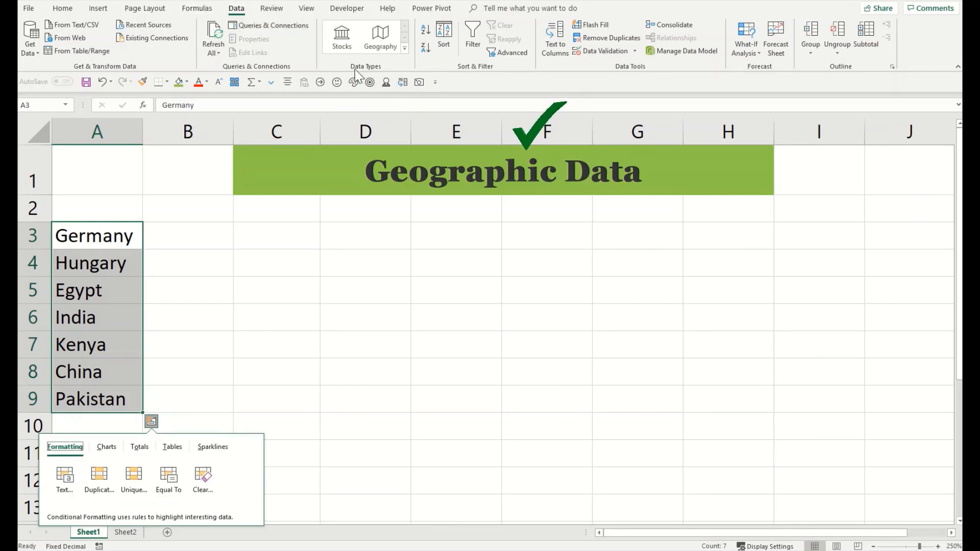
pyautogui.click(384, 38)
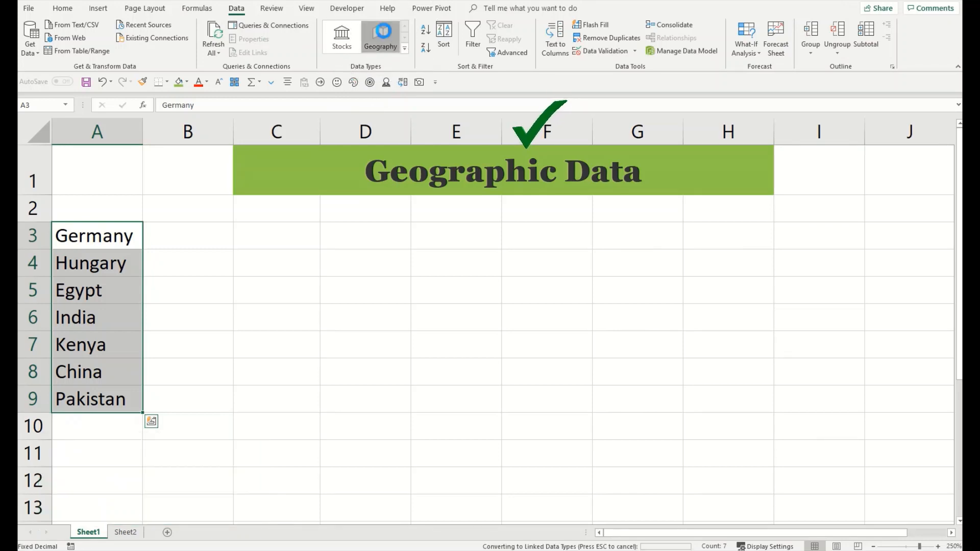
pyautogui.moveTo(143, 139); pyautogui.dragTo(142, 139)
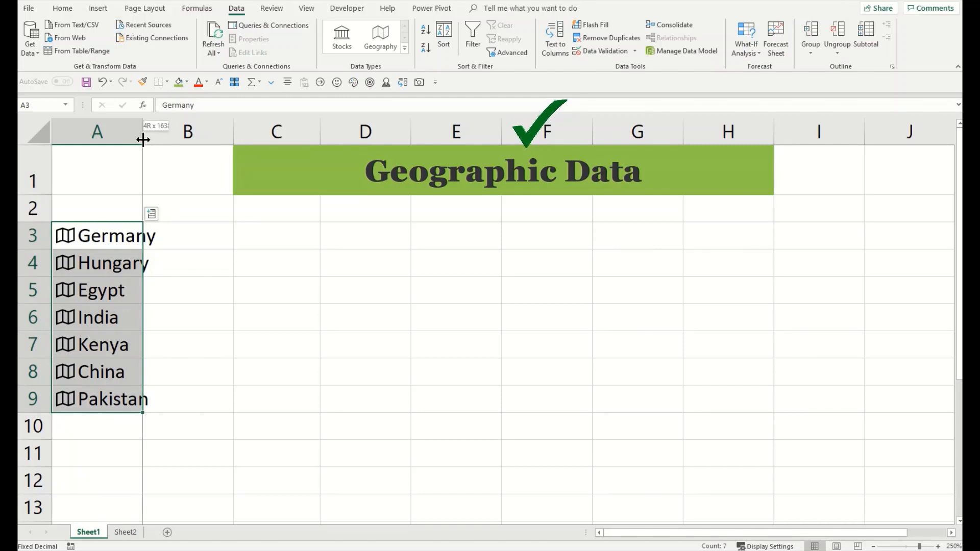
# Step: Auto-fit column A and insert Calling code, Capital and Currency code into columns B–D
pyautogui.doubleClick(143, 139)
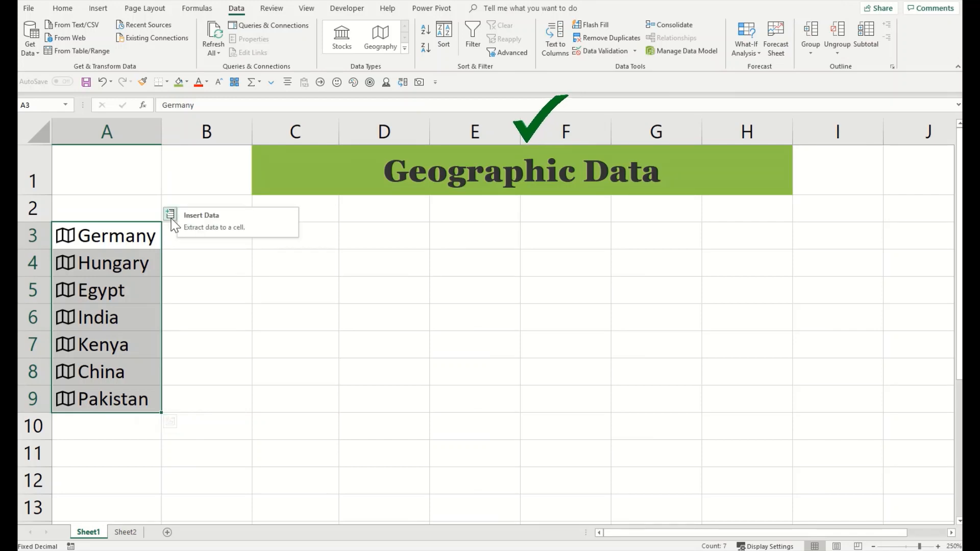
pyautogui.press('ctrl')
pyautogui.press('ctrl')
pyautogui.press('ctrl')
pyautogui.press('ctrl')
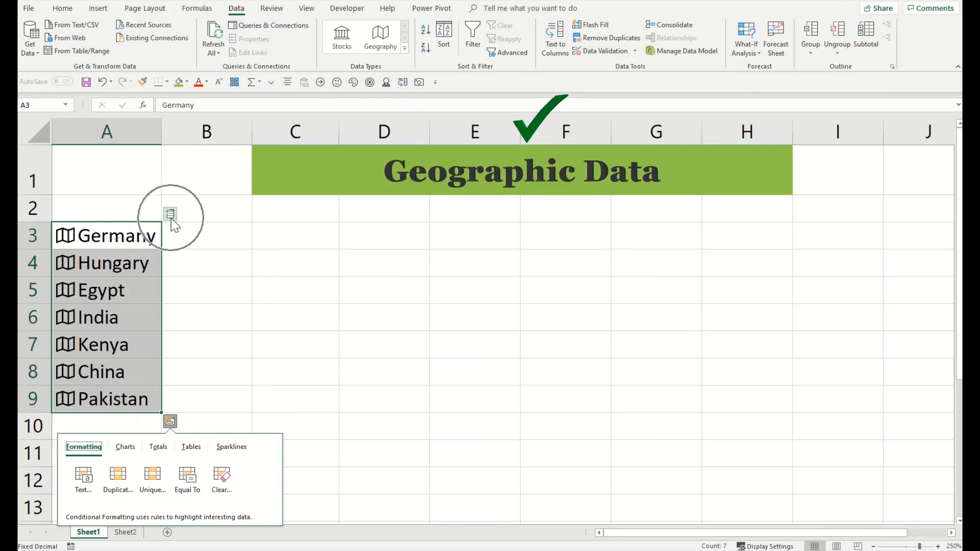
pyautogui.press('ctrl')
pyautogui.press('ctrl')
pyautogui.press('ctrl')
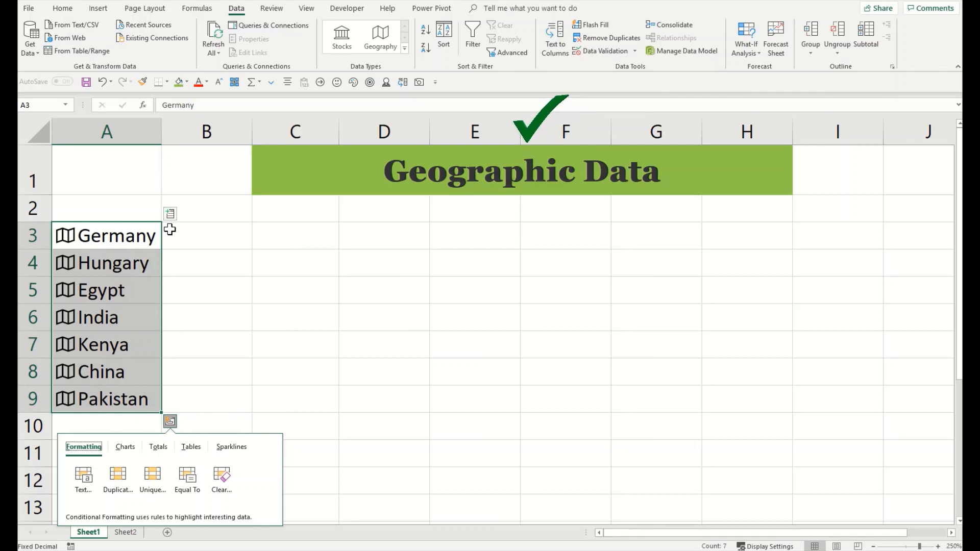
pyautogui.click(171, 216)
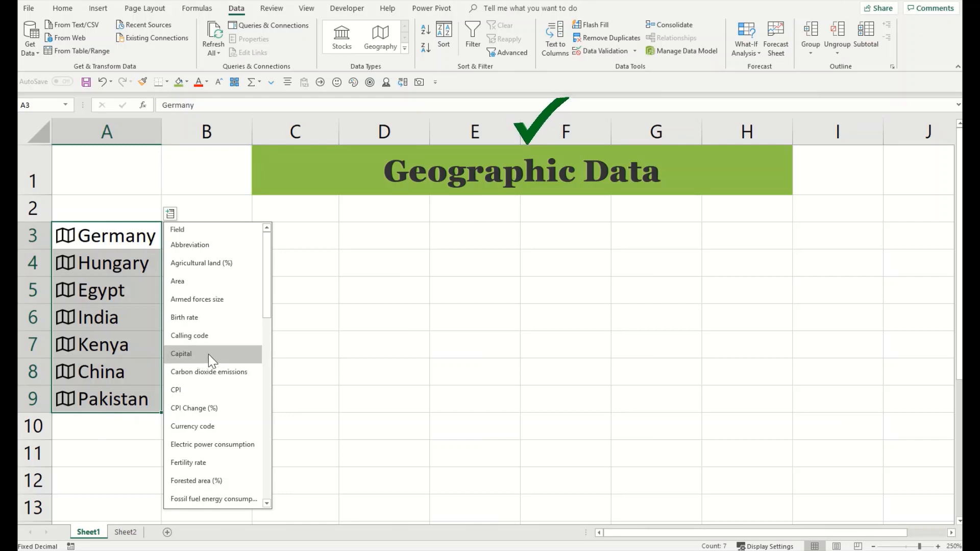
pyautogui.click(170, 215)
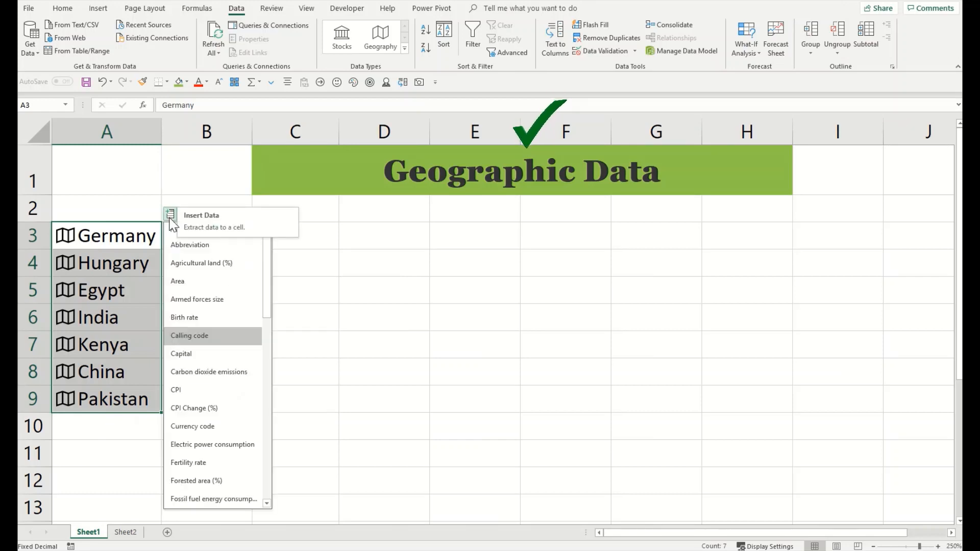
pyautogui.click(185, 357)
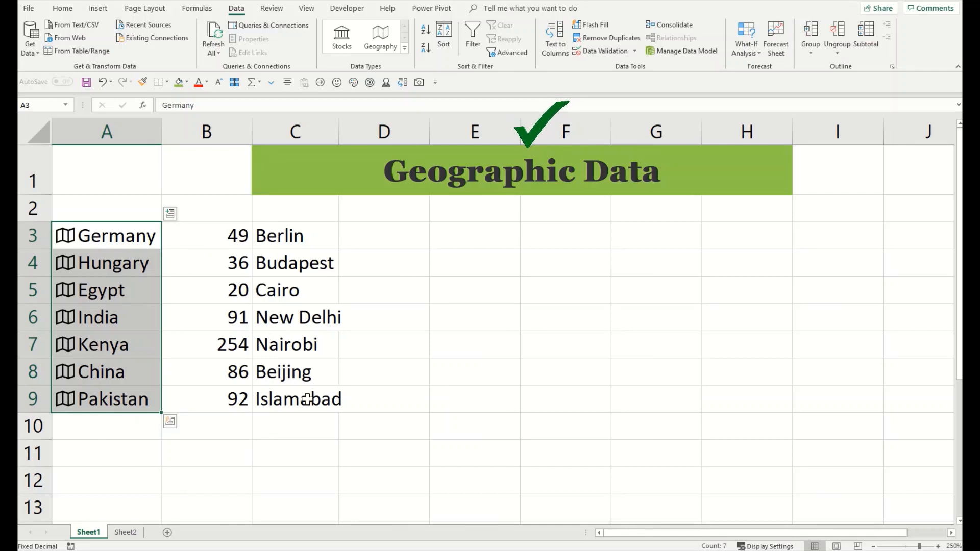
pyautogui.click(171, 215)
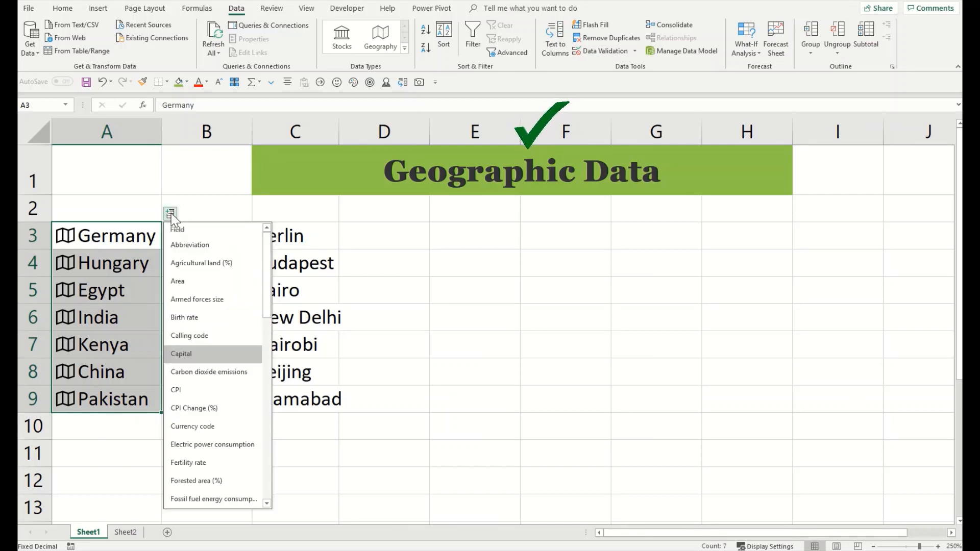
pyautogui.scroll(-1, 189, 333)
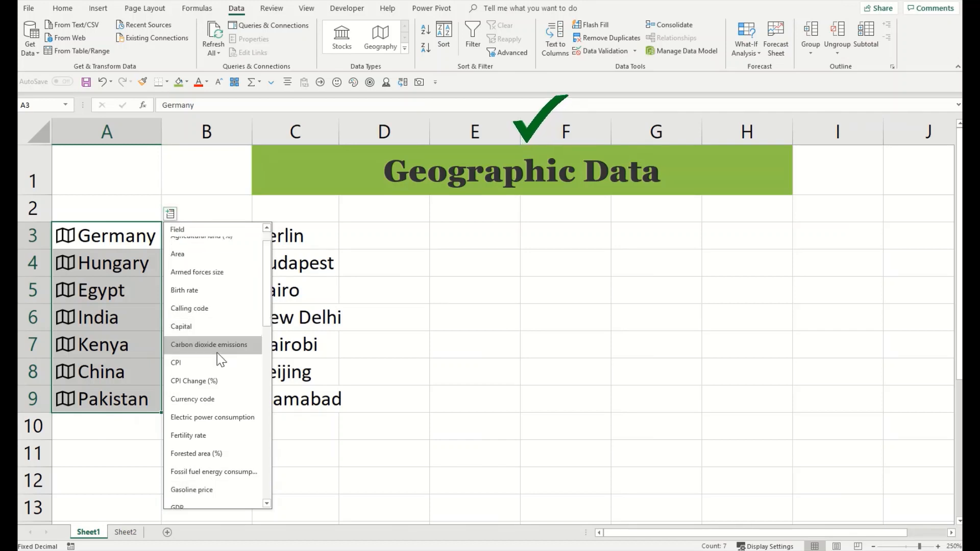
pyautogui.click(209, 399)
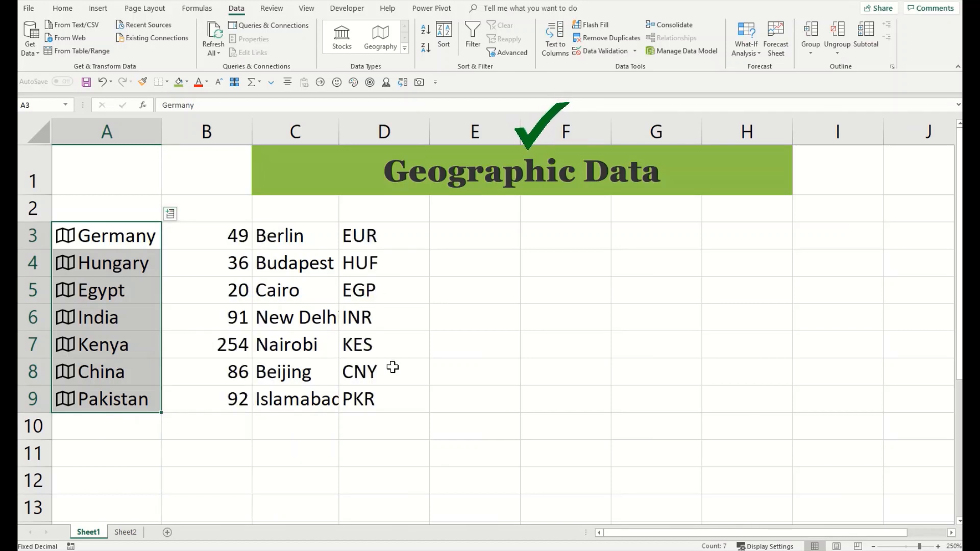
# Step: Add GDP and Leader(s) columns for the countries, then undo both
pyautogui.click(171, 214)
pyautogui.scroll(-1, 199, 372)
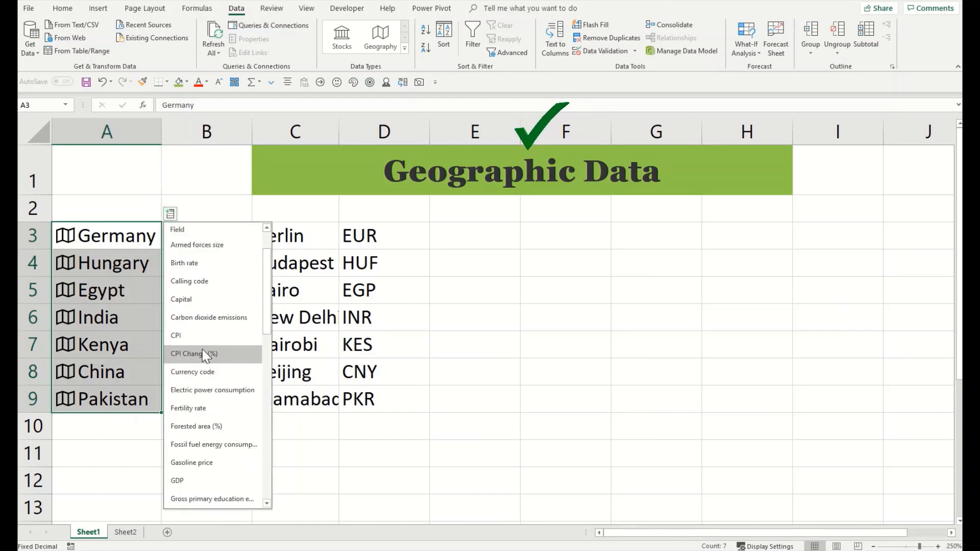
pyautogui.scroll(-1, 204, 353)
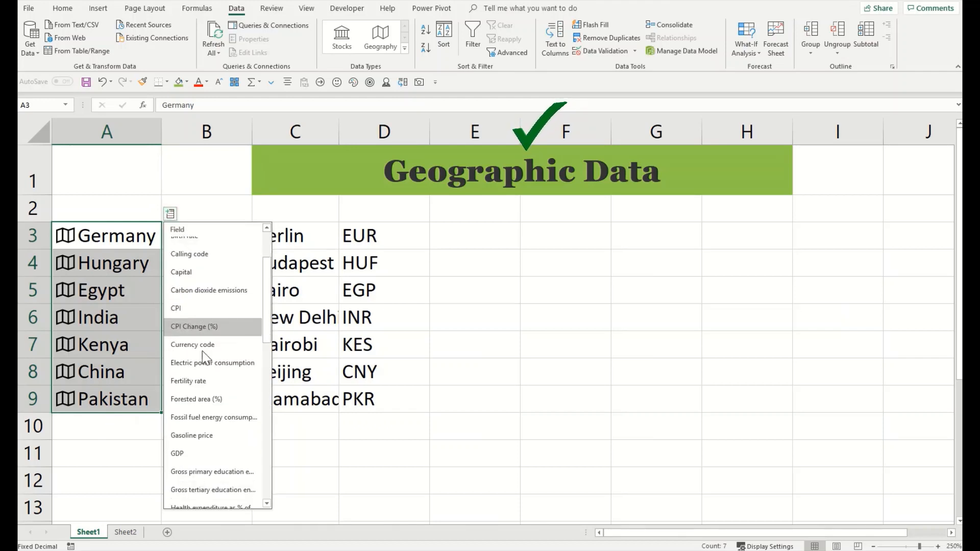
pyautogui.click(201, 452)
pyautogui.doubleClick(519, 137)
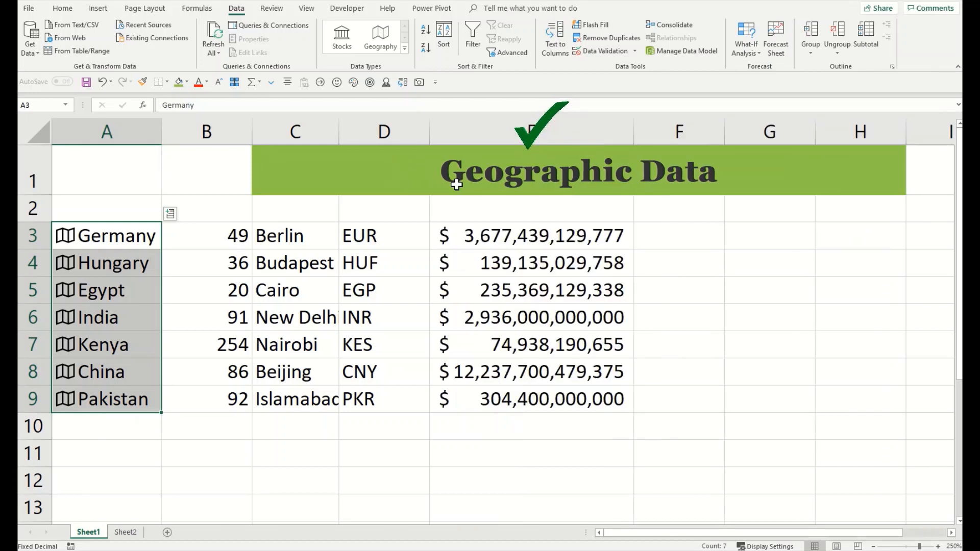
pyautogui.click(167, 219)
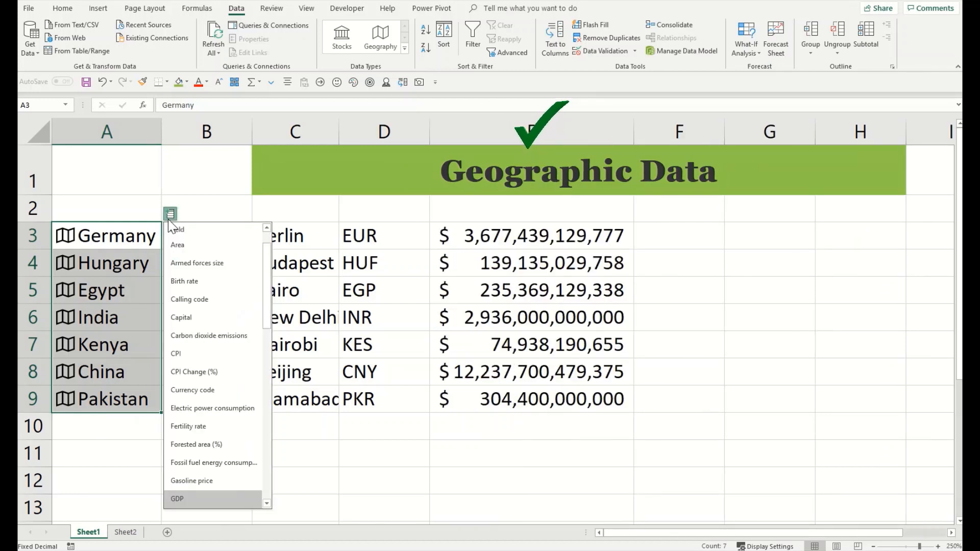
pyautogui.scroll(-1, 209, 393)
pyautogui.scroll(-4, 214, 428)
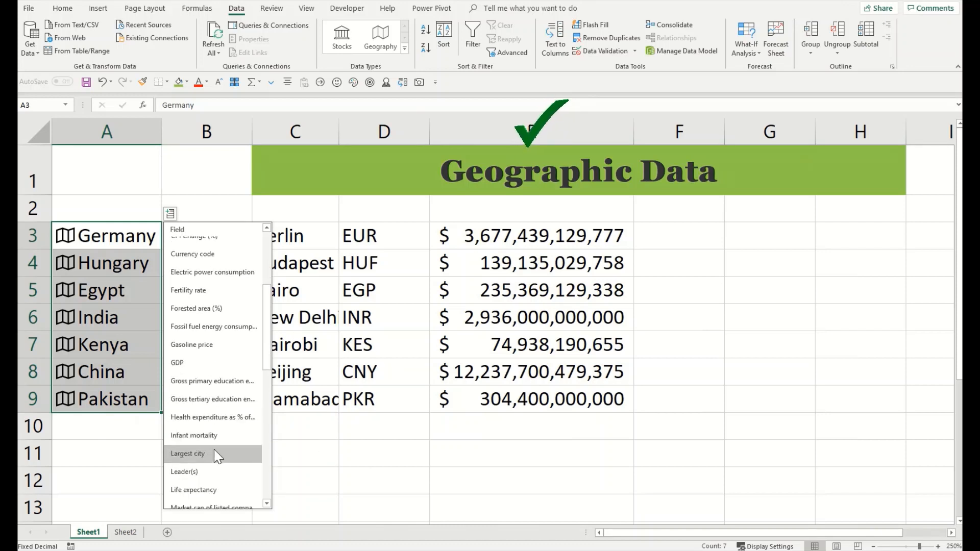
pyautogui.scroll(-1, 213, 449)
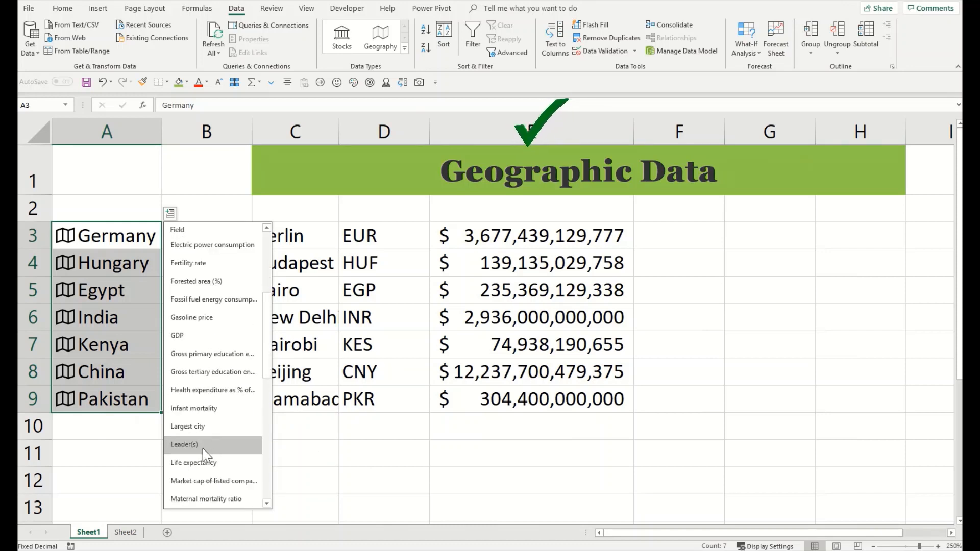
pyautogui.click(203, 448)
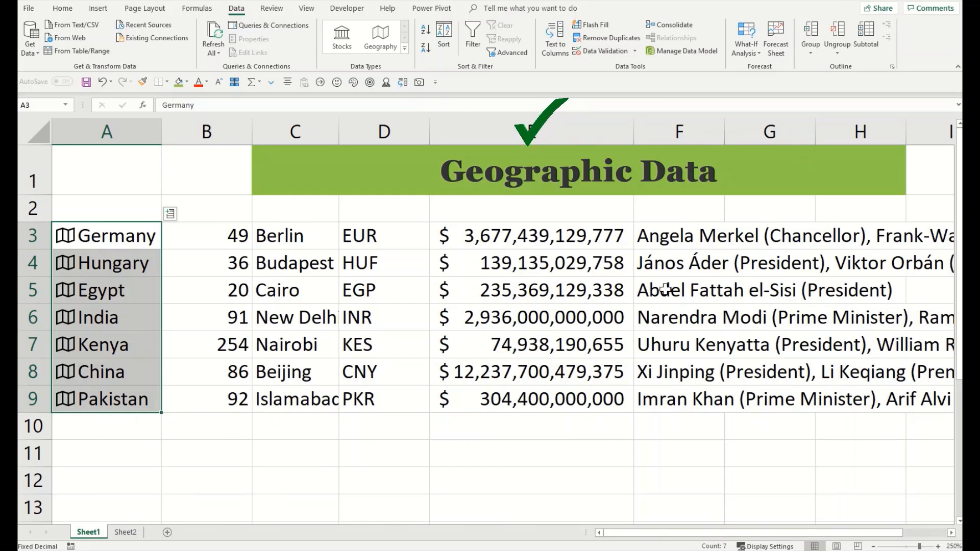
pyautogui.hotkey('ctrl', 'z')
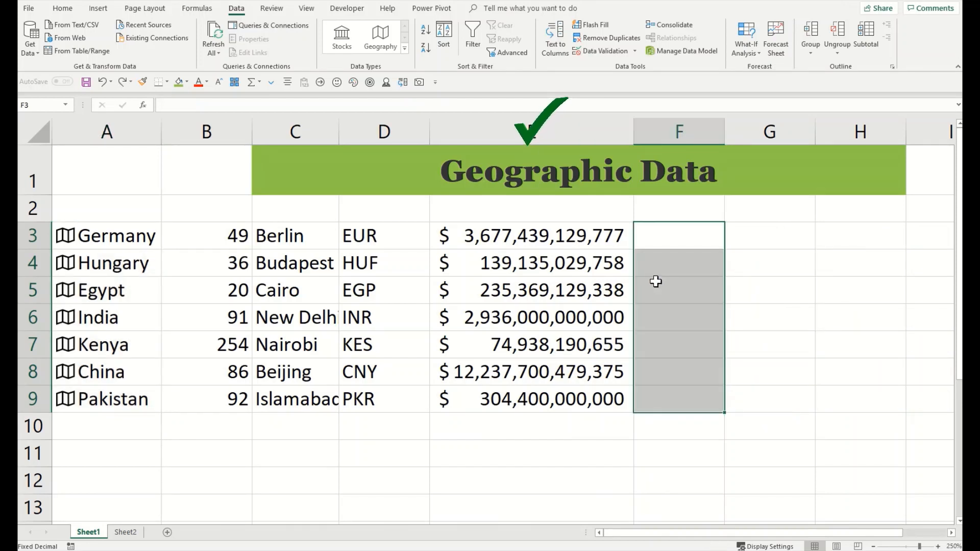
pyautogui.hotkey('ctrl', 'z')
pyautogui.hotkey('ctrl', 'z')
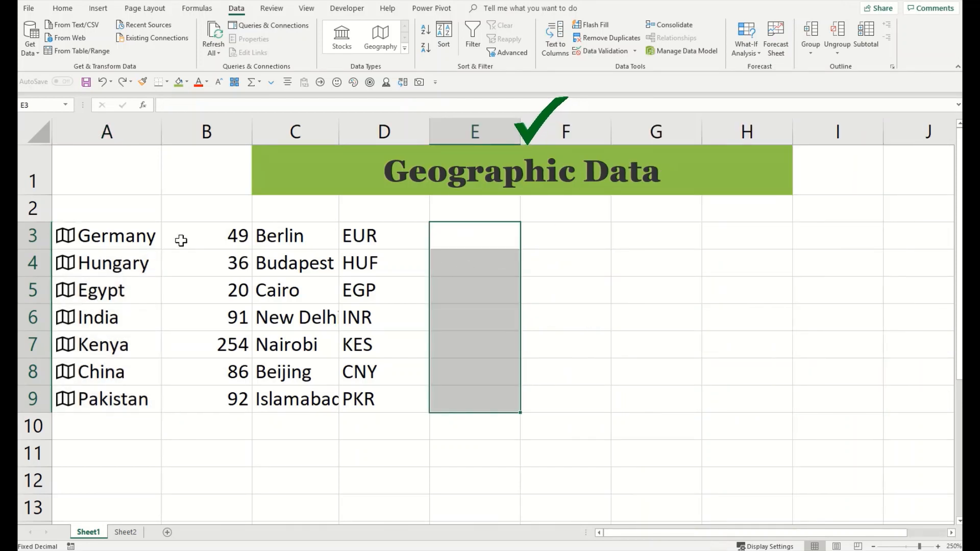
# Step: Insert Minimum wage in column E and Official name in column F for A3:A9
pyautogui.moveTo(148, 236); pyautogui.dragTo(134, 401)
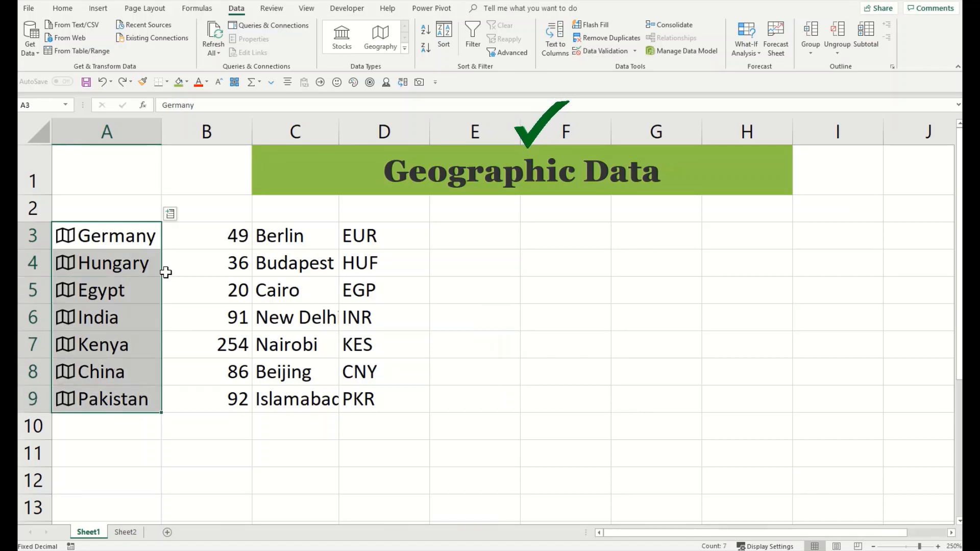
pyautogui.click(170, 214)
pyautogui.scroll(-2, 203, 392)
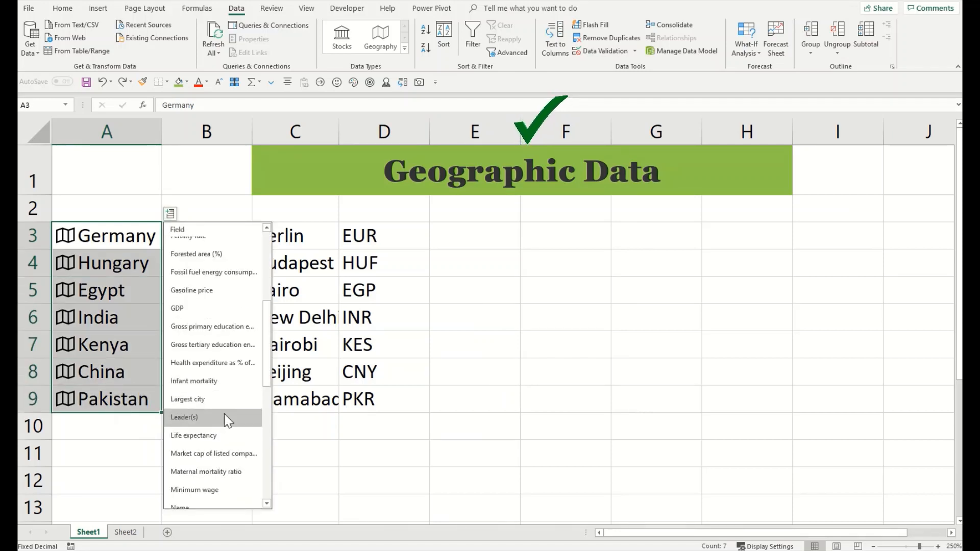
pyautogui.click(222, 491)
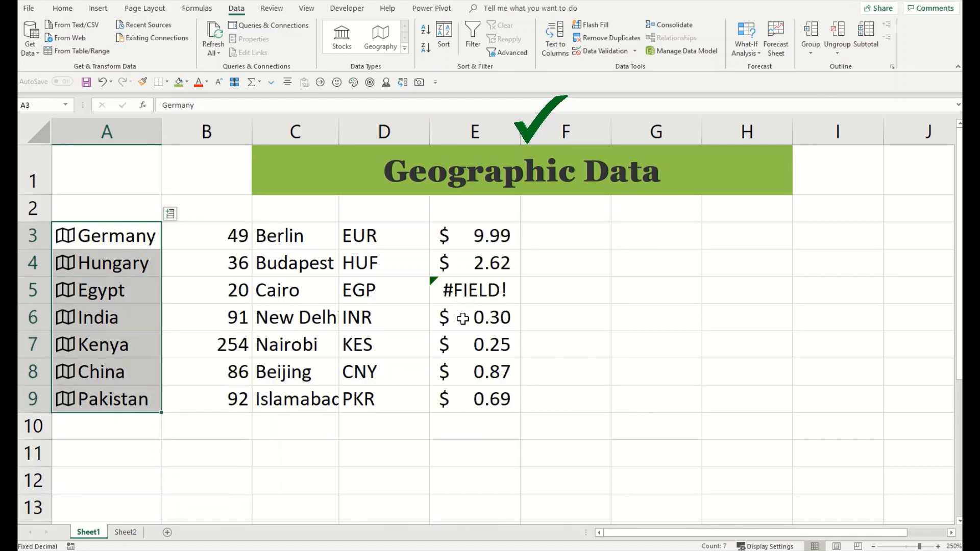
pyautogui.click(172, 215)
pyautogui.scroll(-3, 211, 428)
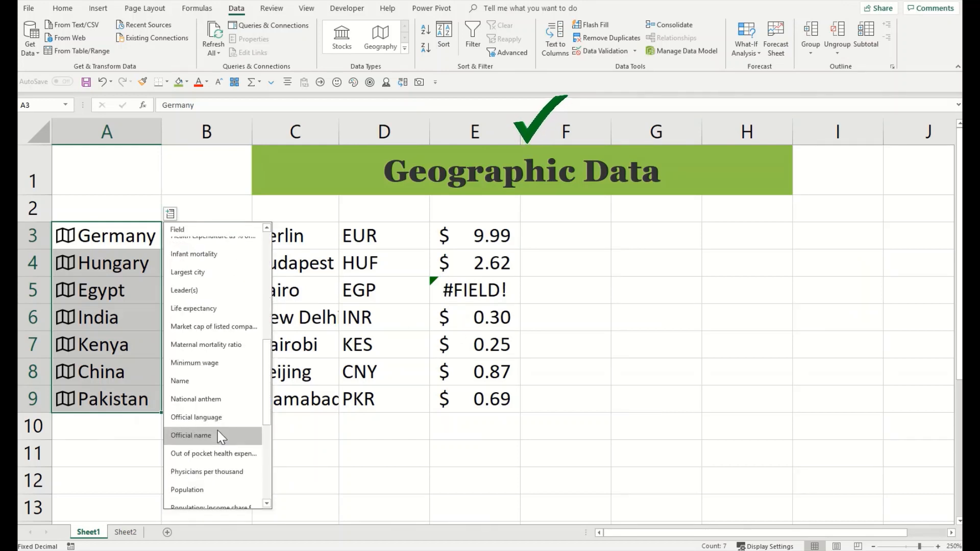
pyautogui.click(216, 434)
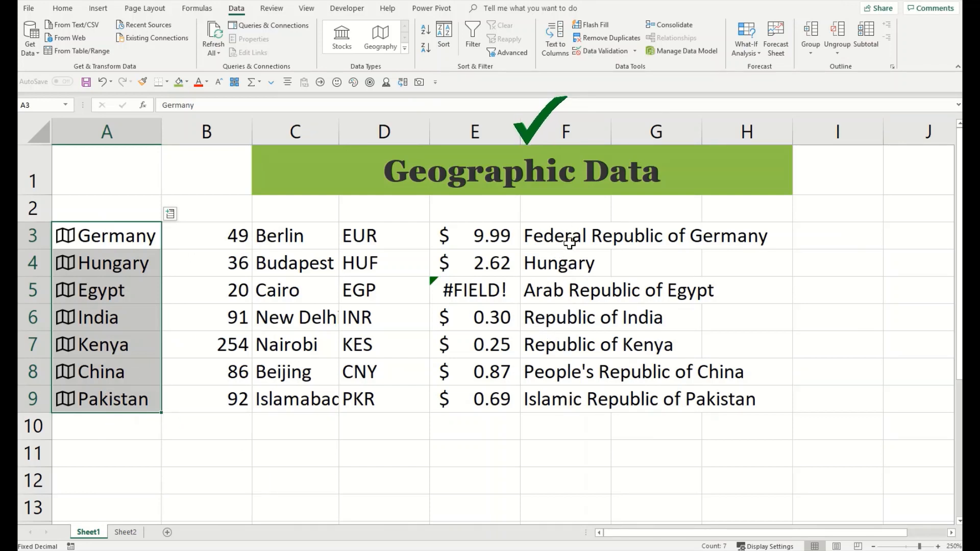
# Step: Undo the D–F data and insert each country's Population in column D, auto-fitting it
pyautogui.hotkey('ctrl', 'z')
pyautogui.hotkey('ctrl', 'z')
pyautogui.hotkey('ctrl', 'z')
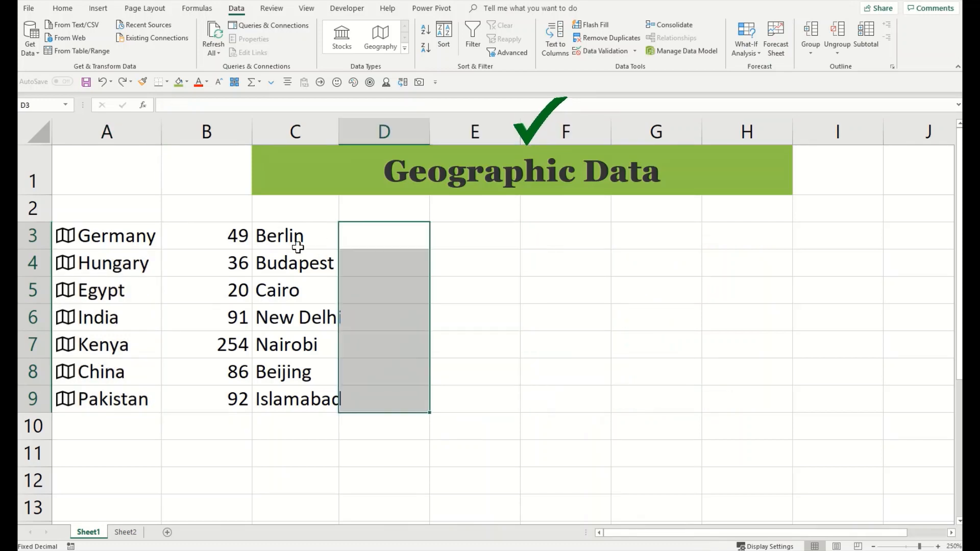
pyautogui.moveTo(146, 232); pyautogui.dragTo(141, 401)
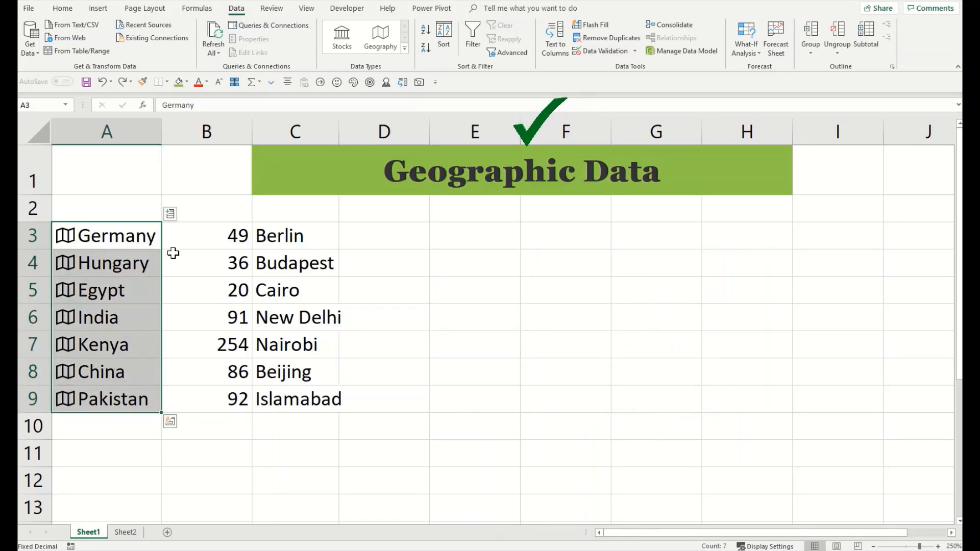
pyautogui.click(170, 214)
pyautogui.scroll(-2, 201, 374)
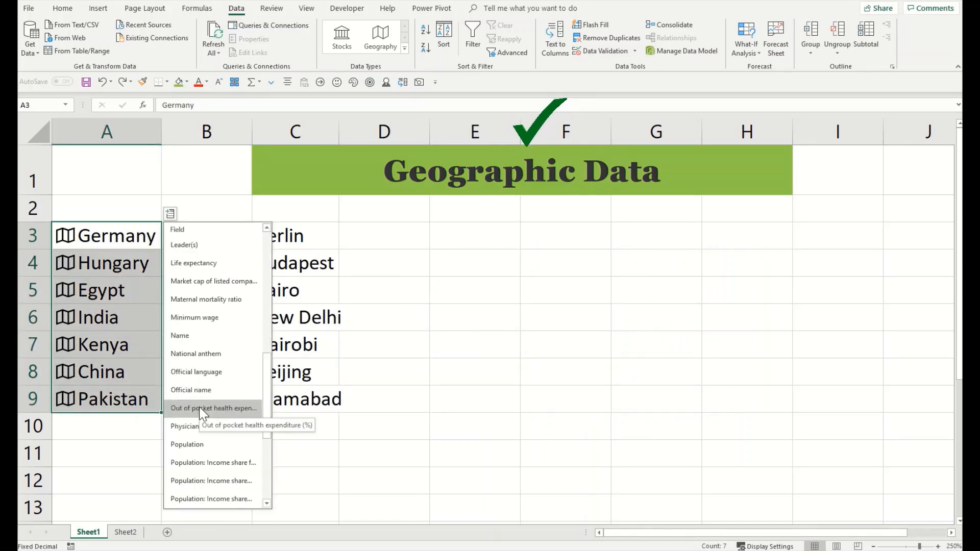
pyautogui.click(203, 442)
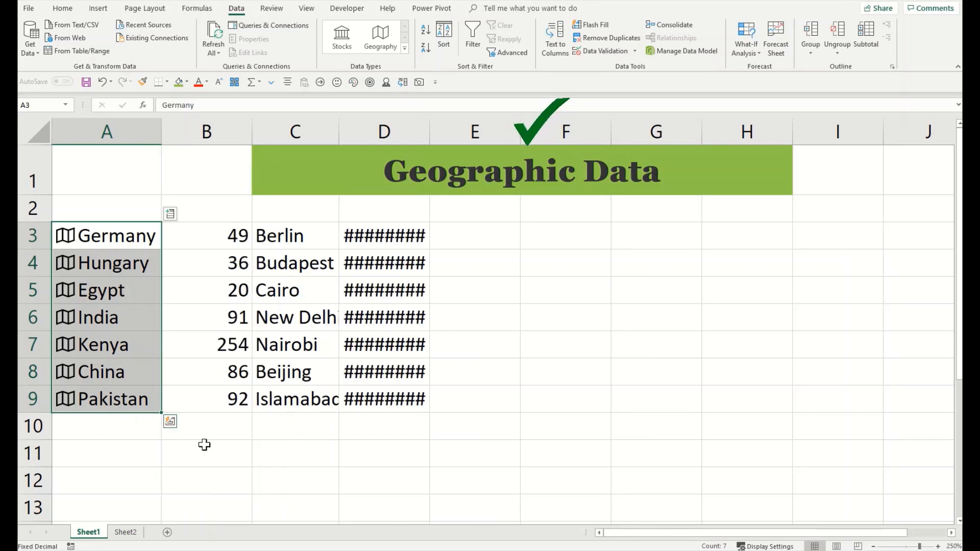
pyautogui.doubleClick(429, 132)
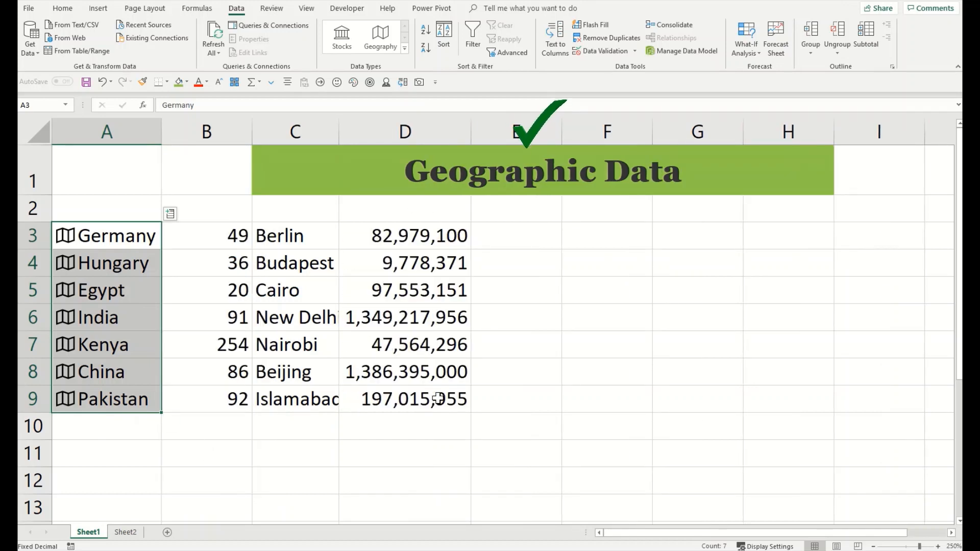
# Step: Add Time zone(s) and Unemployment rate columns, then clear all inserted data in B3:F9
pyautogui.click(171, 215)
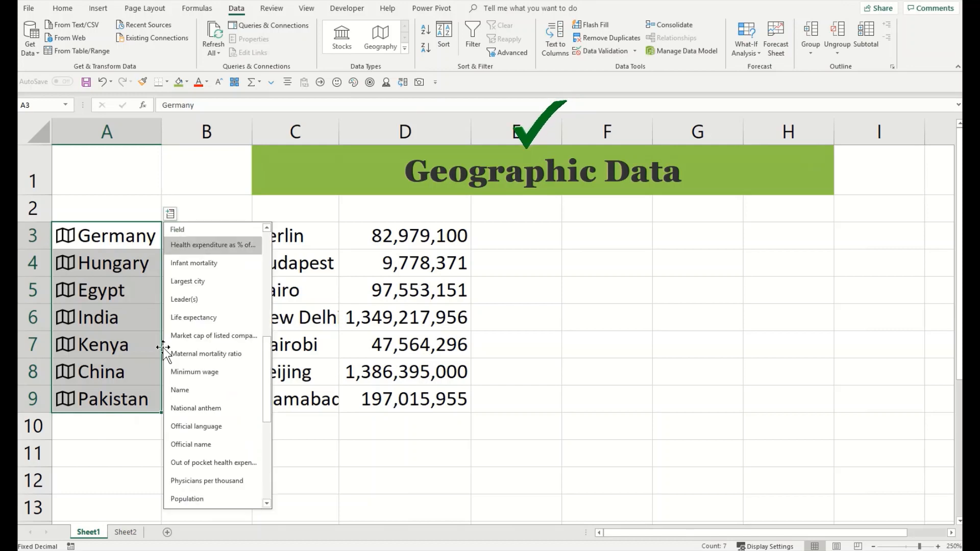
pyautogui.scroll(-5, 210, 408)
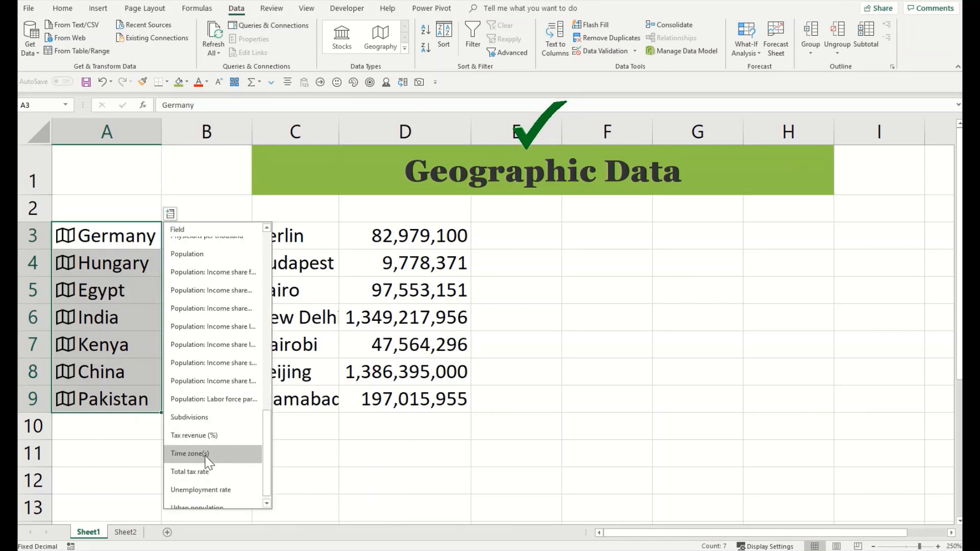
pyautogui.click(210, 453)
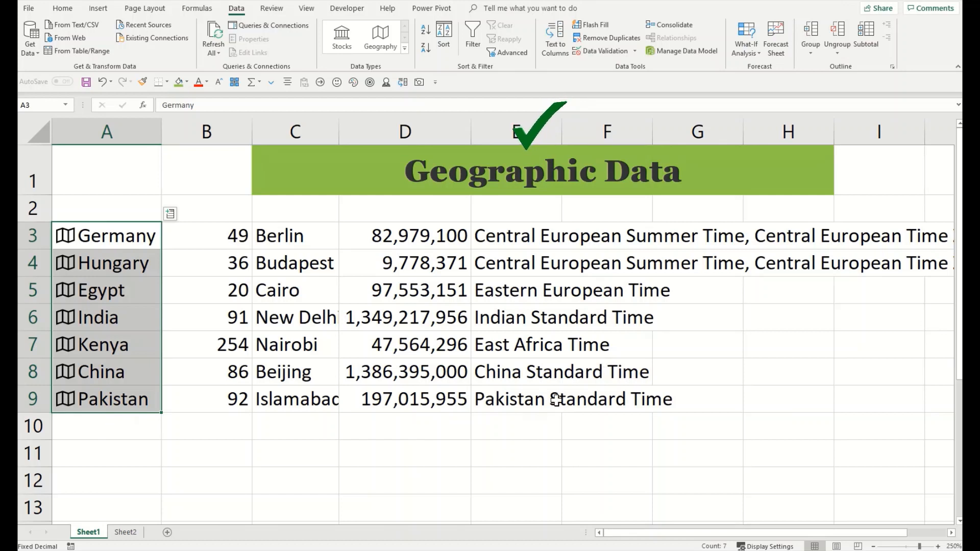
pyautogui.click(170, 214)
pyautogui.scroll(-1, 195, 423)
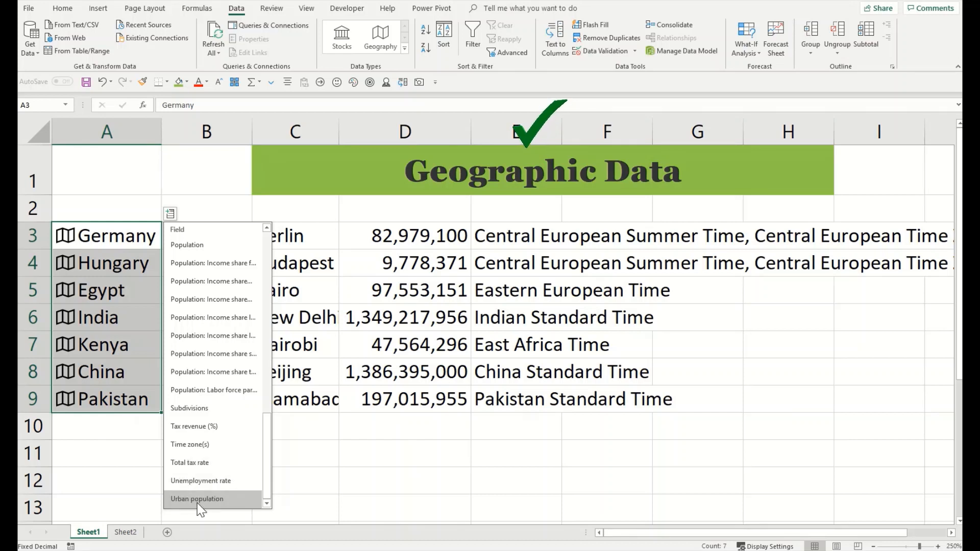
pyautogui.click(207, 480)
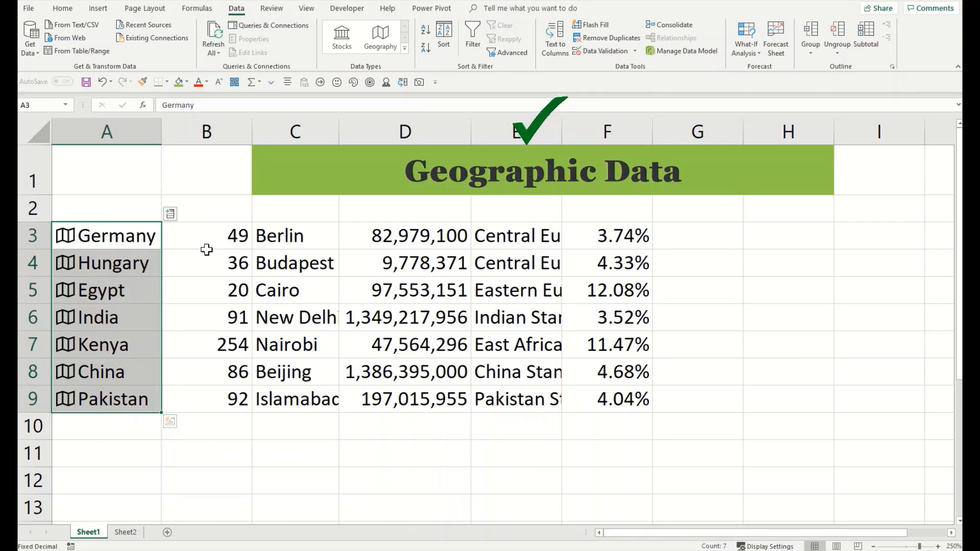
pyautogui.moveTo(229, 235); pyautogui.dragTo(613, 394)
pyautogui.press('Delete')
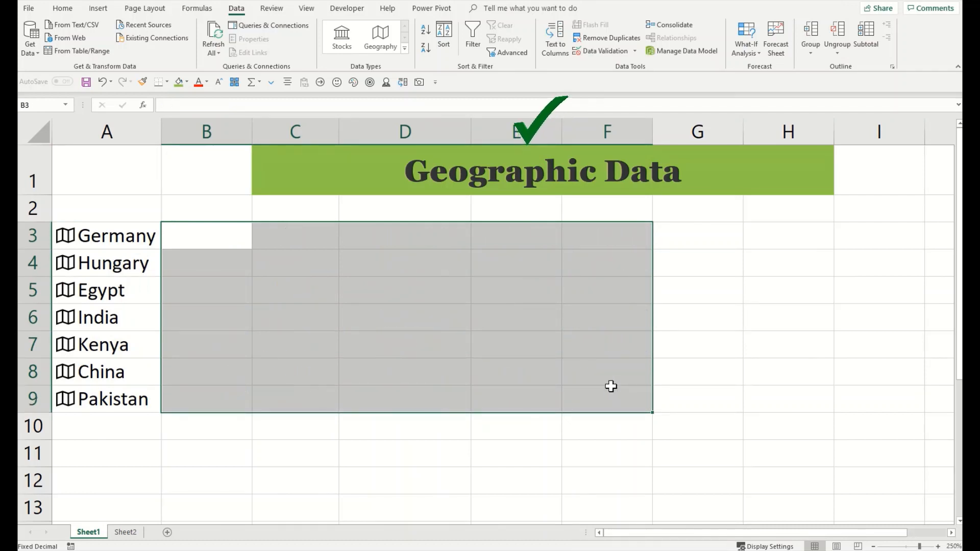
# Step: Show Hungary's Subdivisions in B4
pyautogui.click(151, 266)
pyautogui.click(136, 295)
pyautogui.click(146, 271)
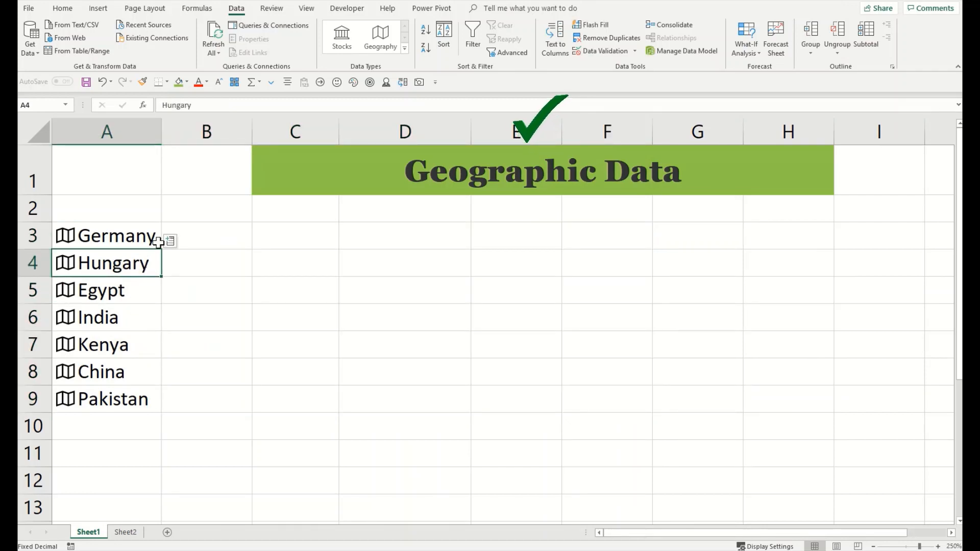
pyautogui.click(170, 242)
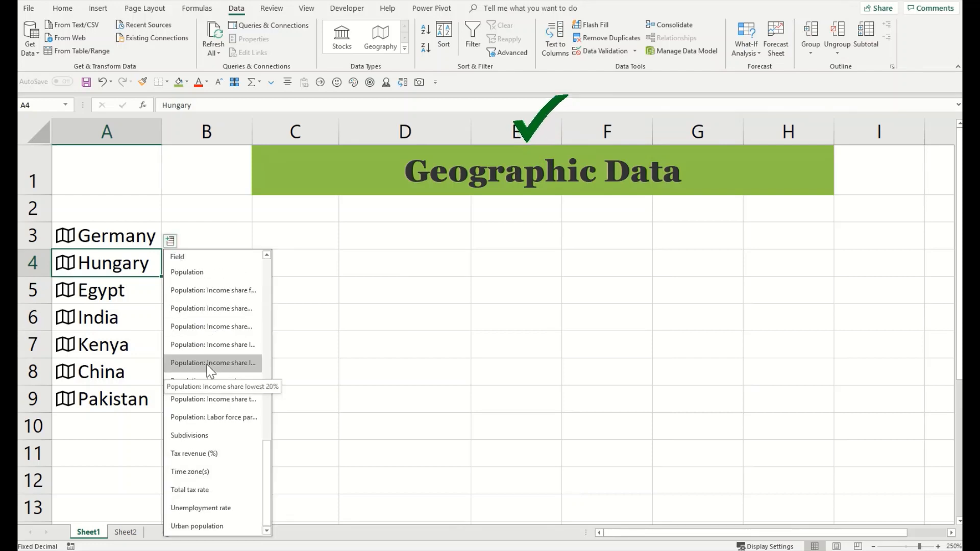
pyautogui.click(204, 435)
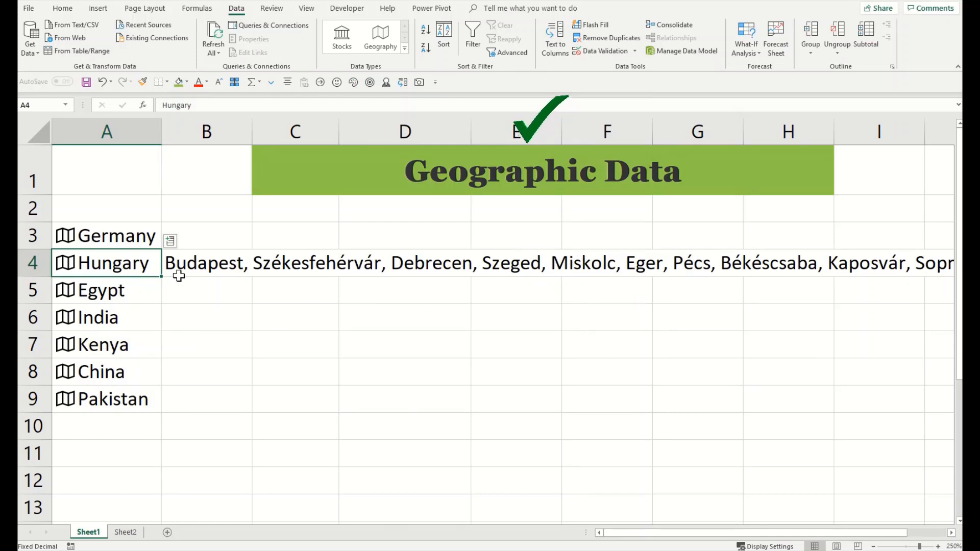
# Step: Add every country's Official language in column C
pyautogui.click(130, 312)
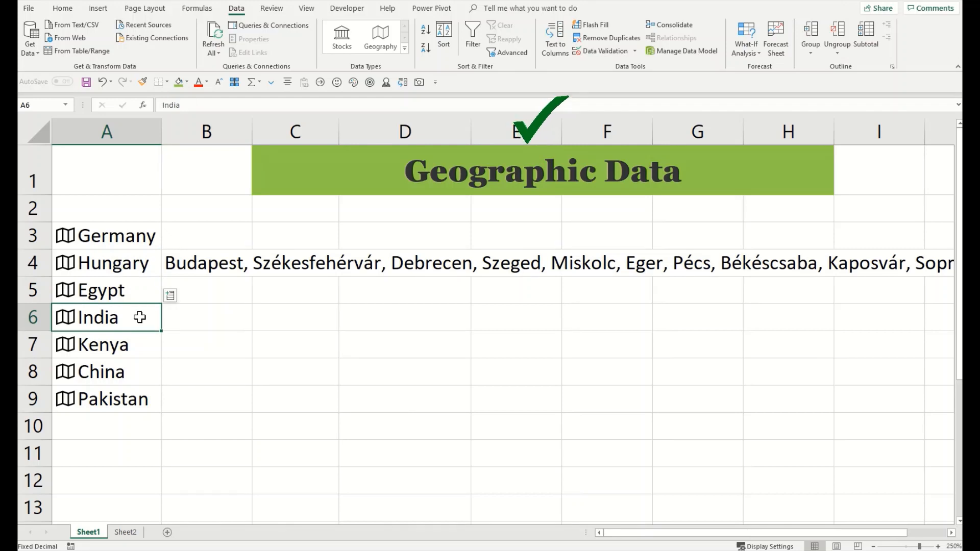
pyautogui.moveTo(148, 236); pyautogui.dragTo(143, 393)
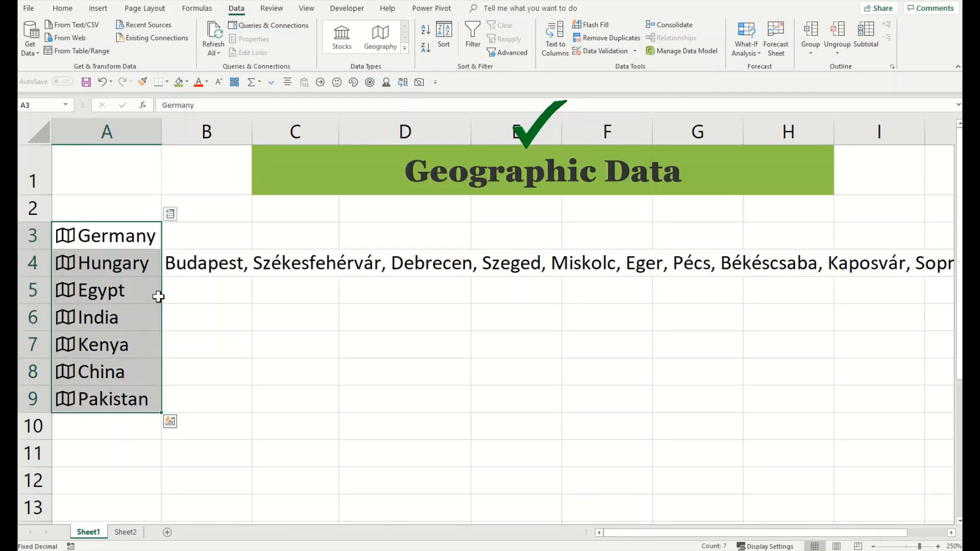
pyautogui.click(169, 214)
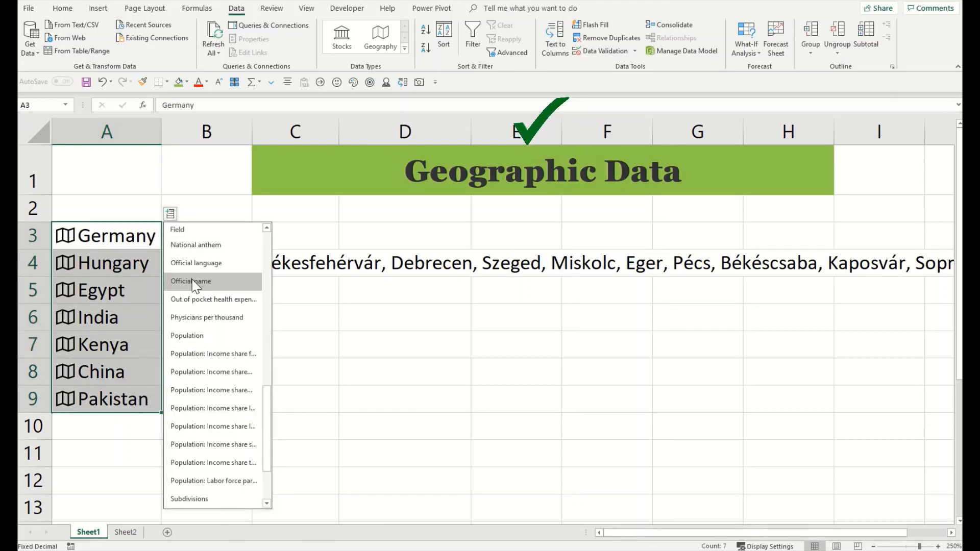
pyautogui.click(207, 265)
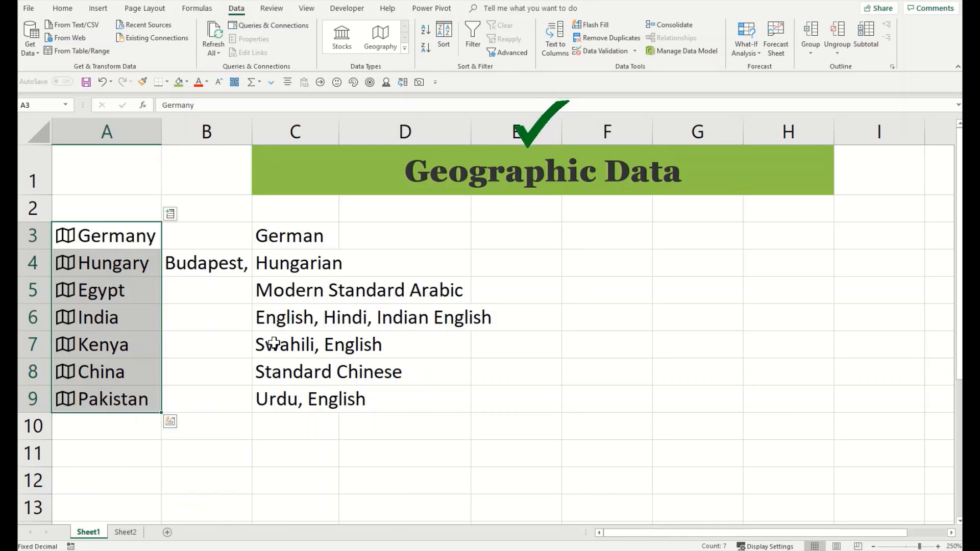
# Step: Show India's Life expectancy in B6
pyautogui.click(125, 263)
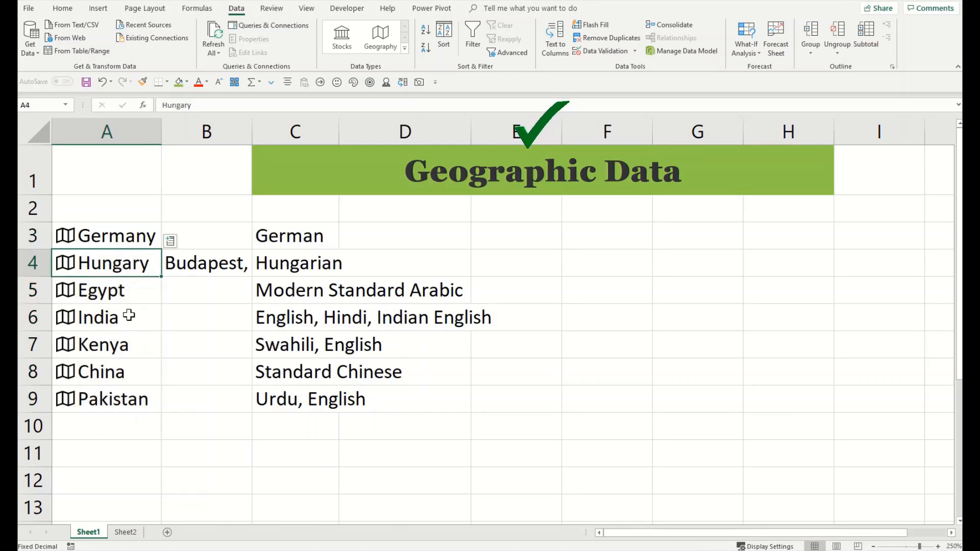
pyautogui.click(115, 315)
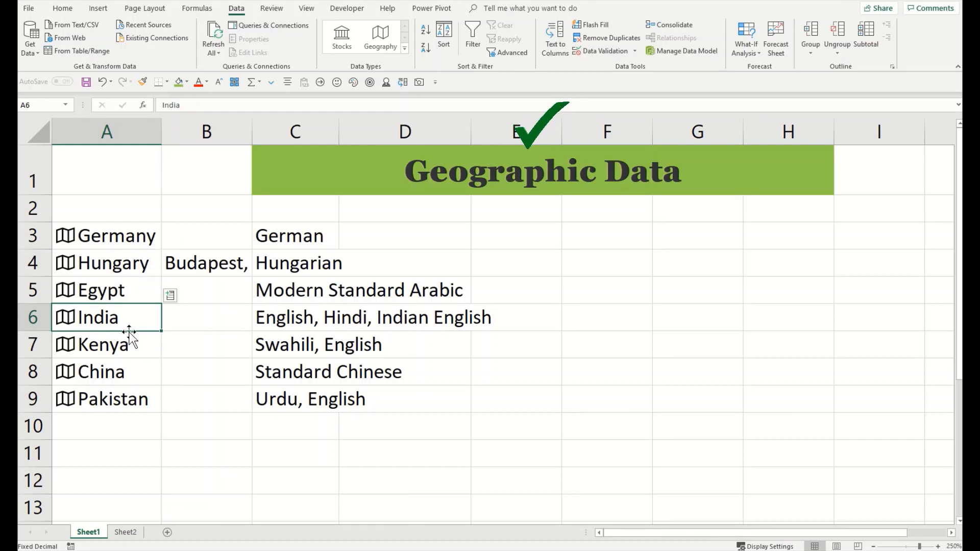
pyautogui.click(169, 297)
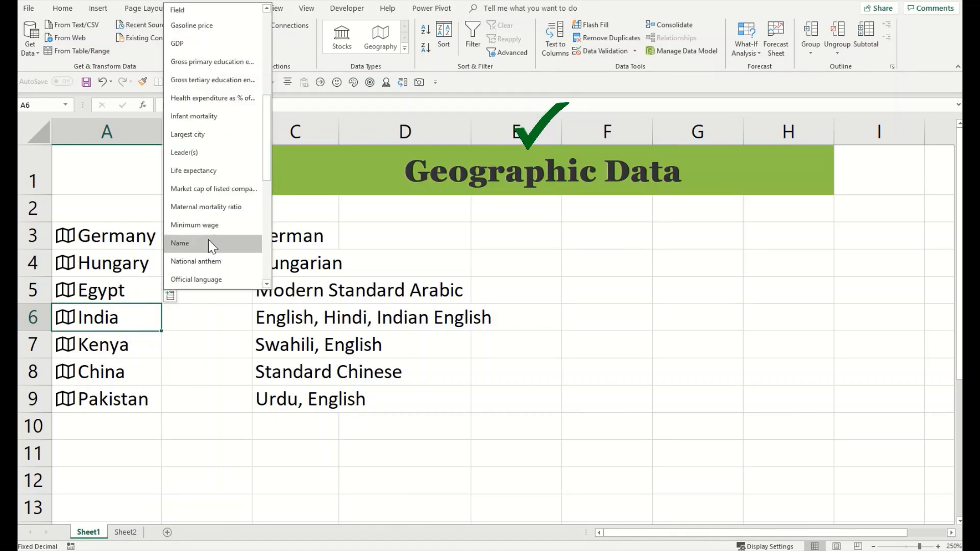
pyautogui.click(213, 171)
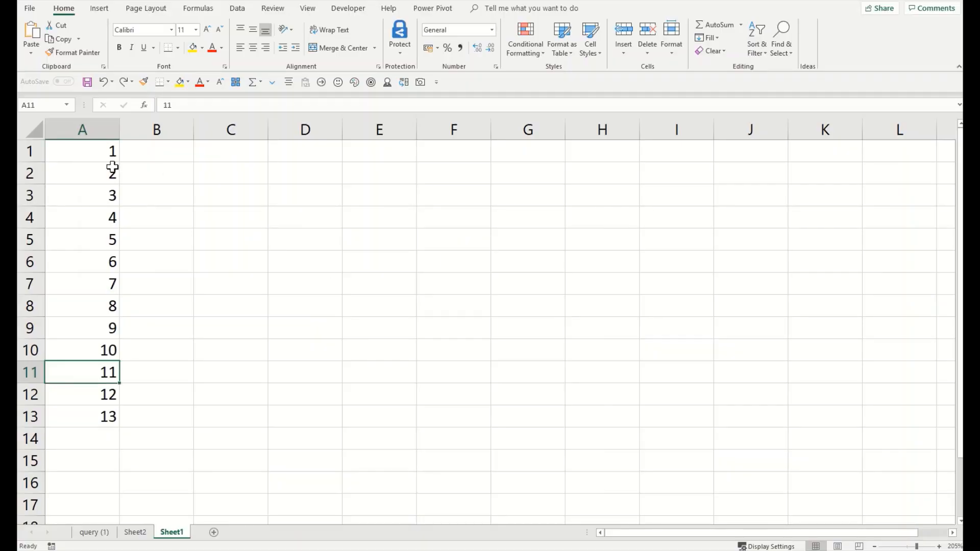
# Step: Clear the old numbers, type 1, 2, 3 in A1:A3 and fill the series to A15
pyautogui.moveTo(110, 154); pyautogui.dragTo(94, 351)
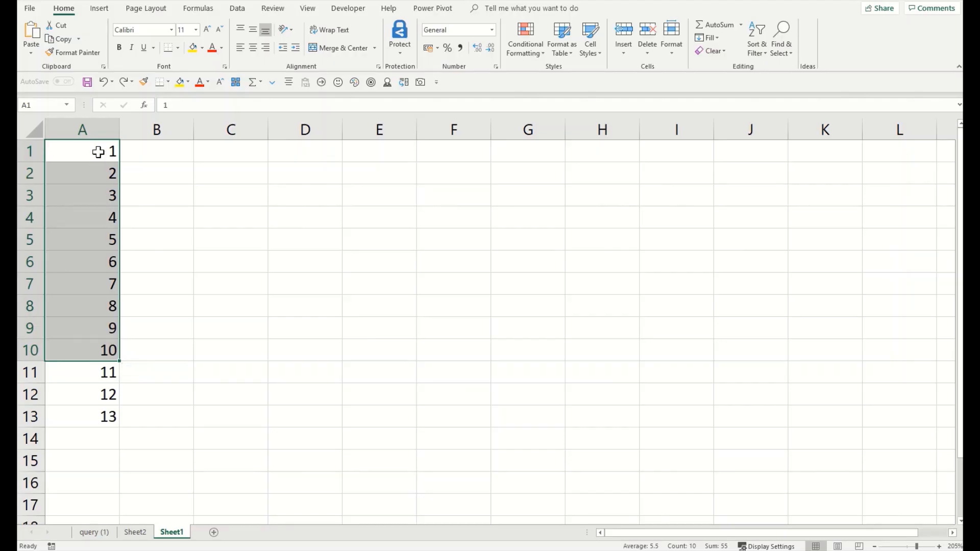
pyautogui.moveTo(97, 152); pyautogui.dragTo(96, 419)
pyautogui.press('Delete')
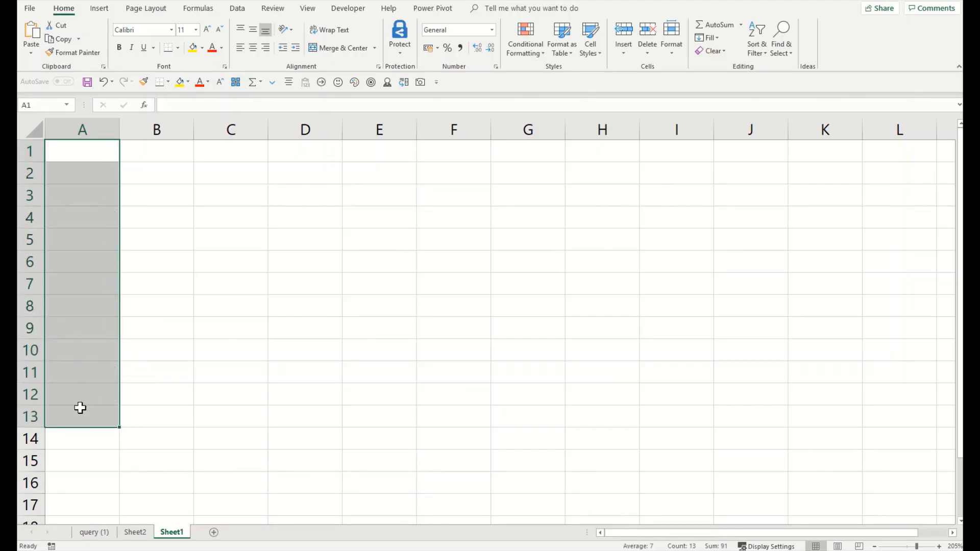
pyautogui.click(77, 153)
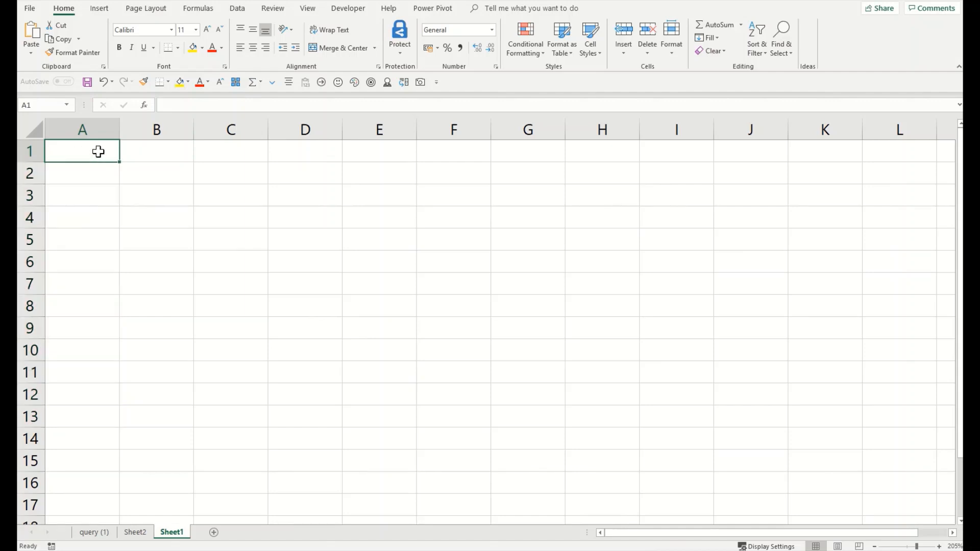
pyautogui.write('1')
pyautogui.press('Return')
pyautogui.write('2')
pyautogui.press('Return')
pyautogui.write('3')
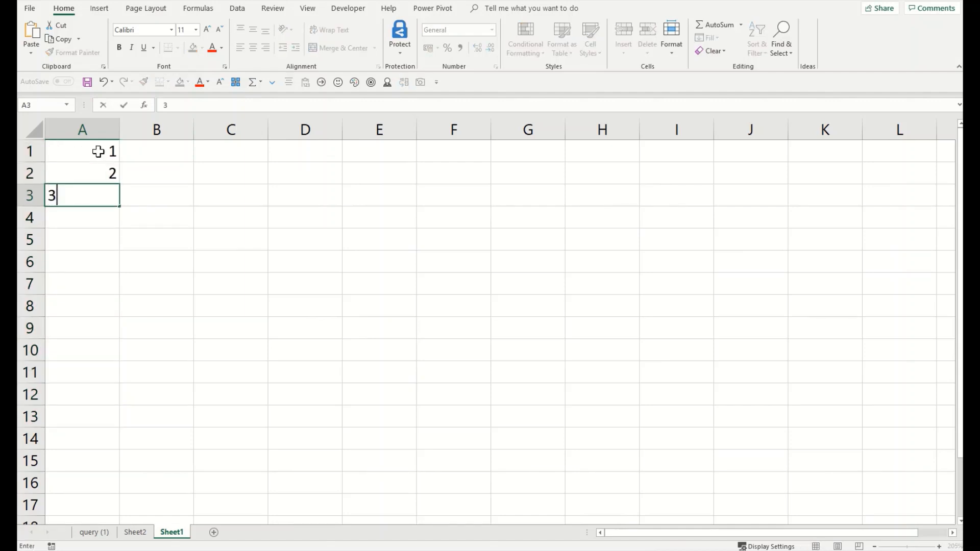
pyautogui.click(98, 151)
pyautogui.moveTo(104, 149); pyautogui.dragTo(108, 462)
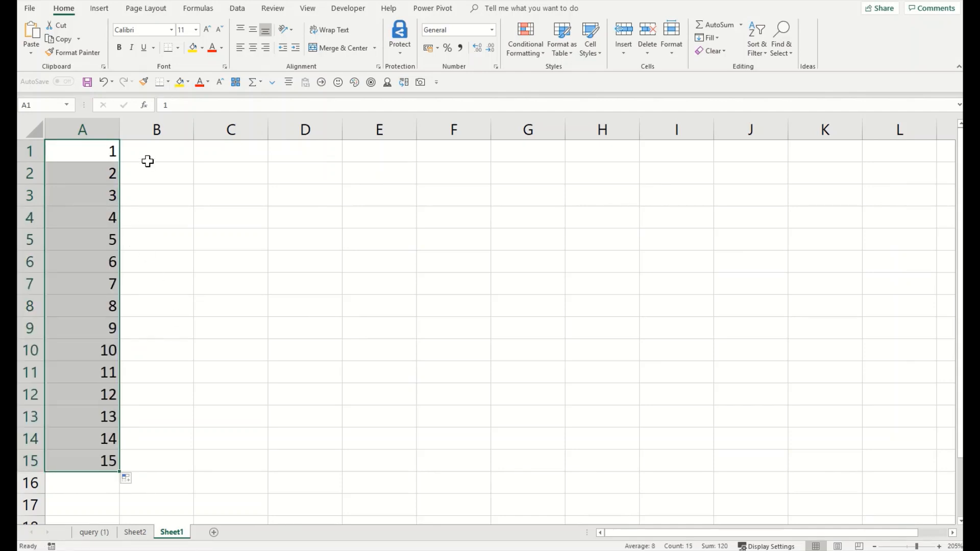
# Step: Fill every cell of B1:E15 with 'Data' using Ctrl+Enter
pyautogui.moveTo(148, 158); pyautogui.dragTo(403, 470)
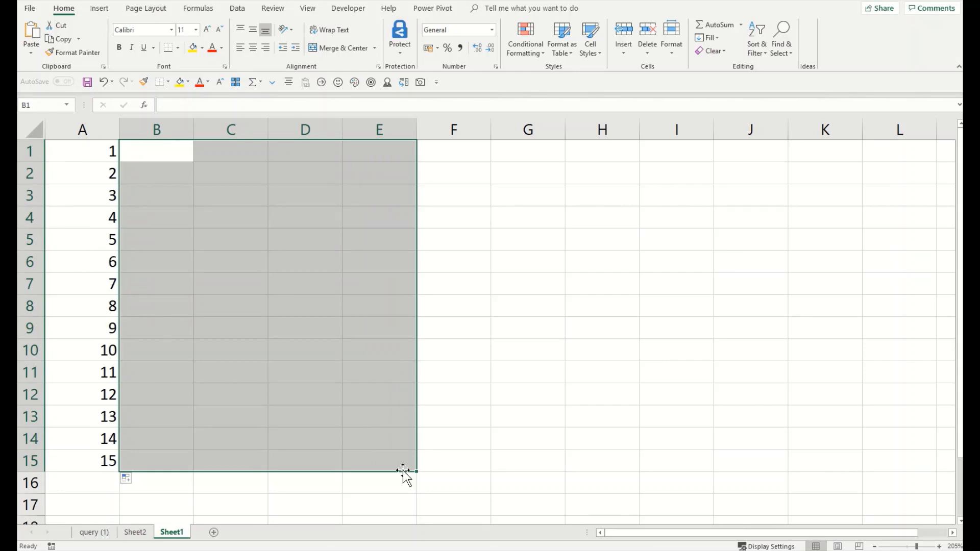
pyautogui.write('Data')
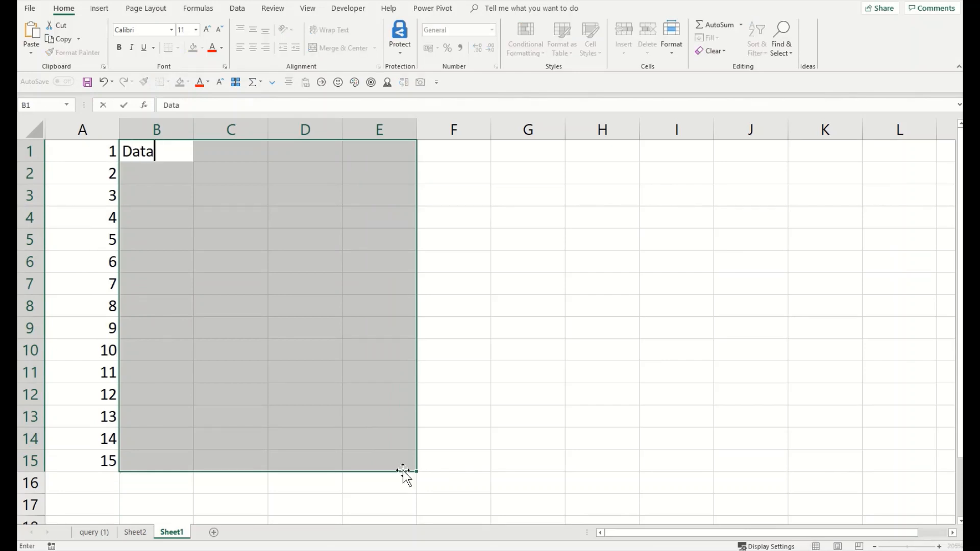
pyautogui.hotkey('ctrl', 'Return')
pyautogui.hotkey('ctrl', 'Home')
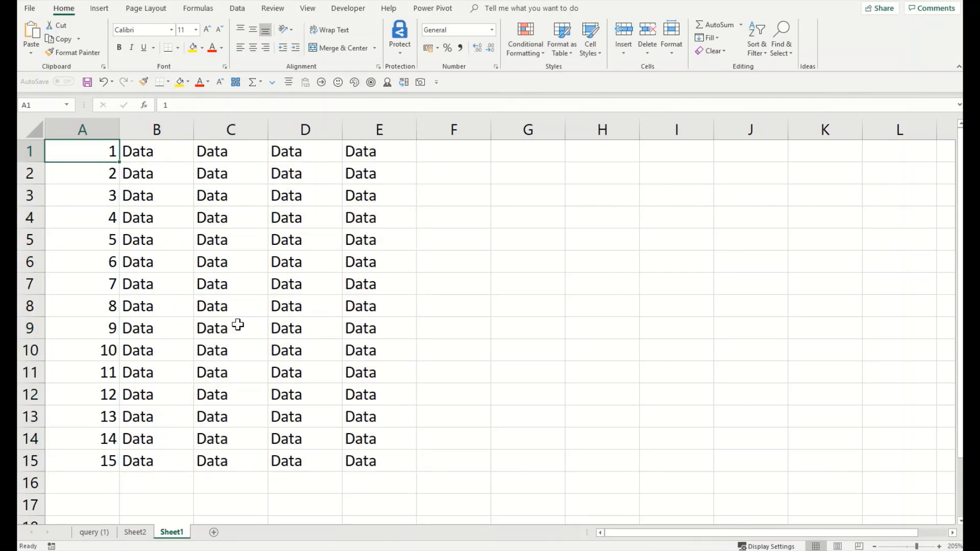
# Step: Delete rows 5–10 and check the gap left in the typed numbering
pyautogui.moveTo(104, 166); pyautogui.dragTo(87, 455)
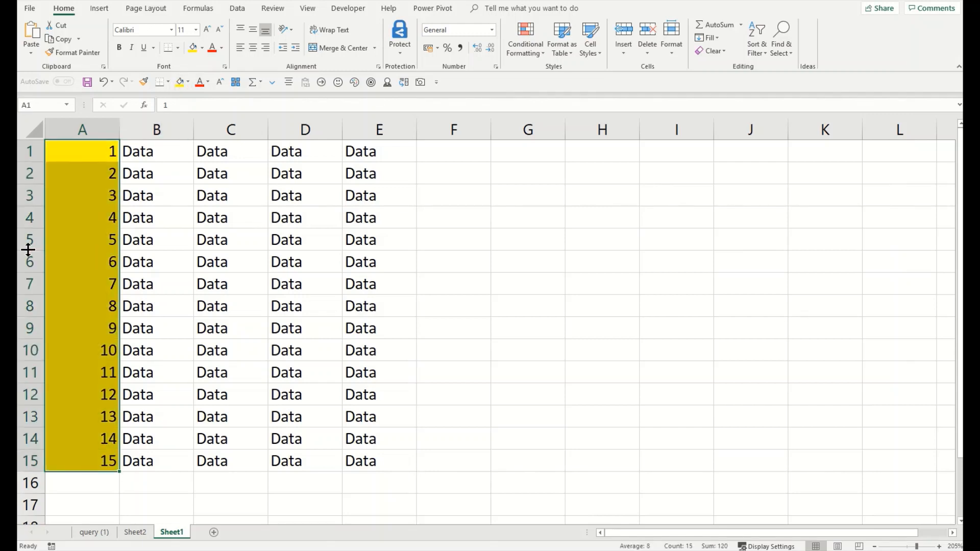
pyautogui.moveTo(26, 239); pyautogui.dragTo(26, 335)
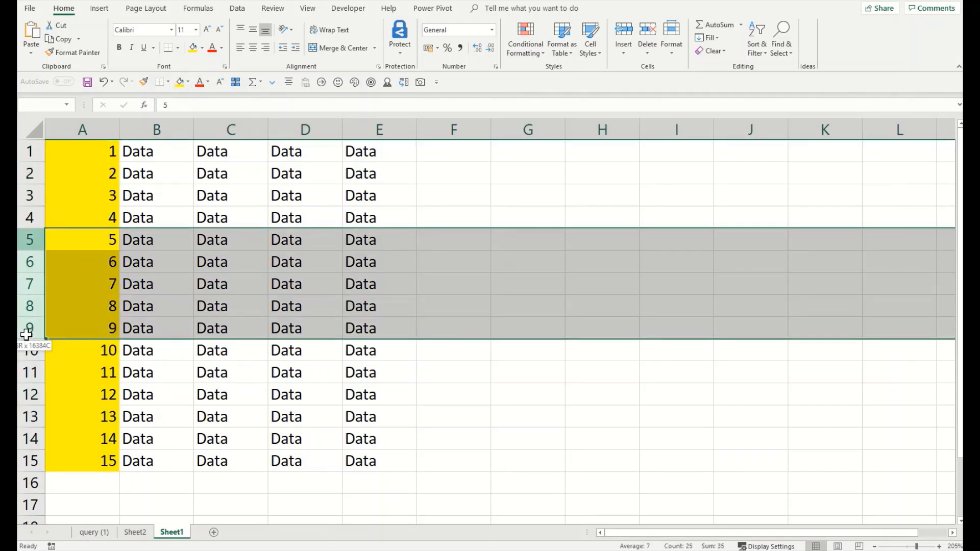
pyautogui.moveTo(26, 240); pyautogui.dragTo(26, 350)
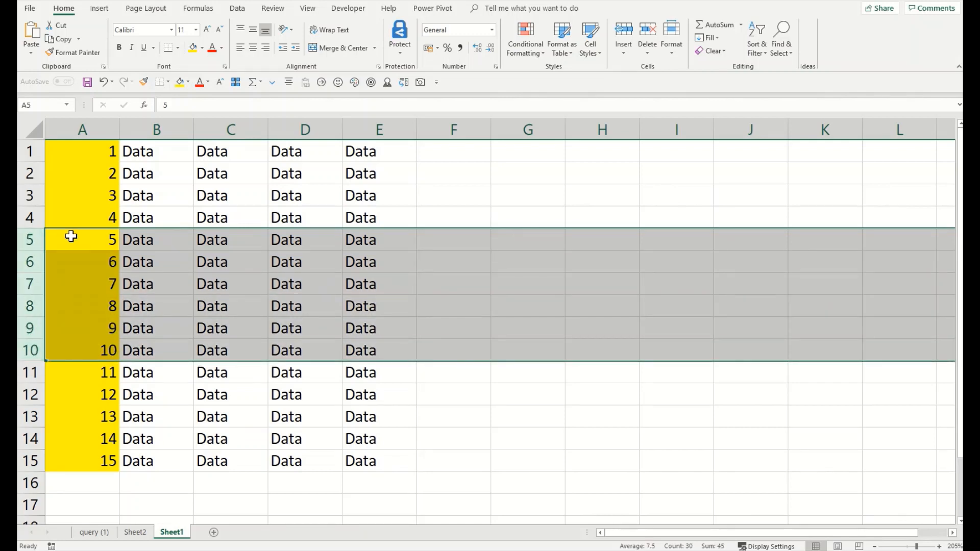
pyautogui.rightClick(127, 257)
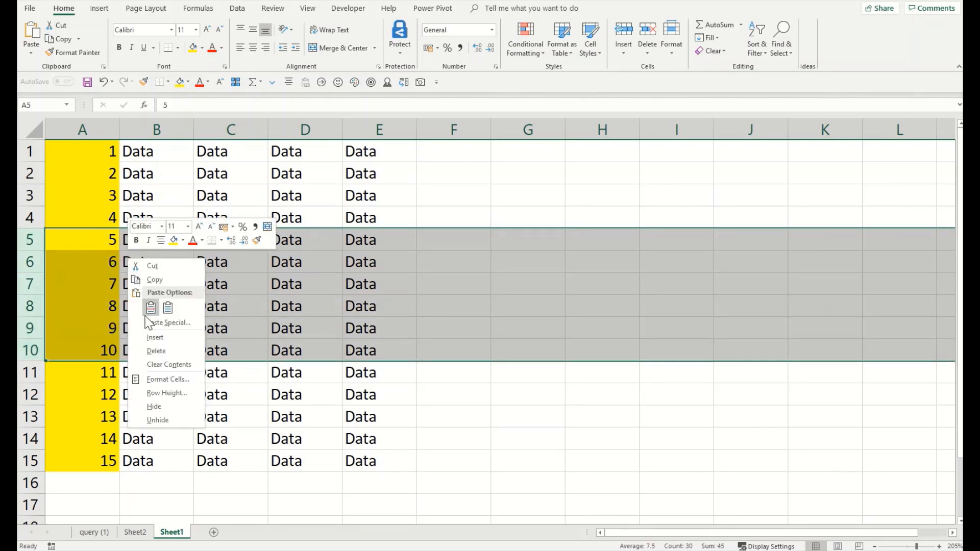
pyautogui.click(152, 350)
pyautogui.moveTo(107, 151); pyautogui.dragTo(109, 327)
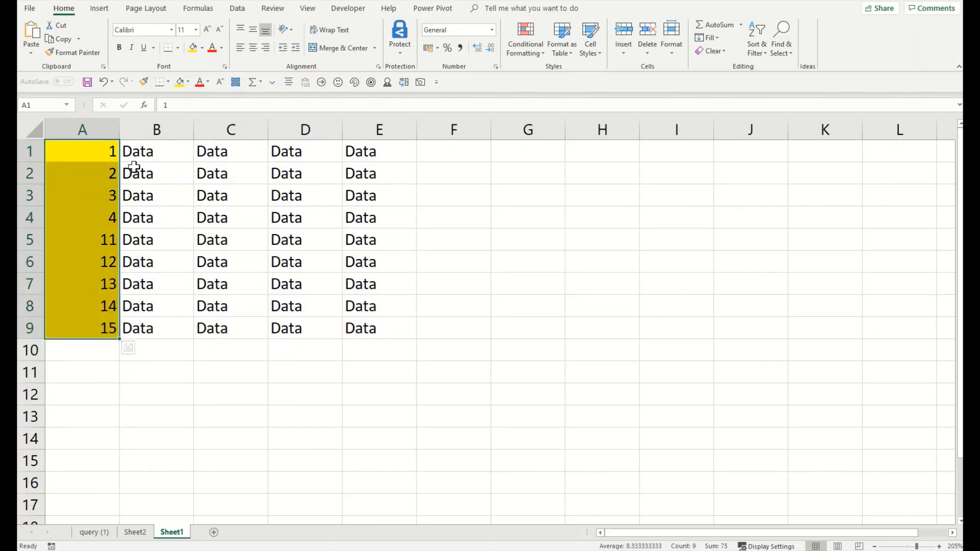
pyautogui.moveTo(112, 148); pyautogui.dragTo(105, 329)
# Step: Undo the changes, clear column A, and start =ROW() in A1
pyautogui.hotkey('ctrl', 'z')
pyautogui.hotkey('ctrl', 'z')
pyautogui.hotkey('ctrl', 'z')
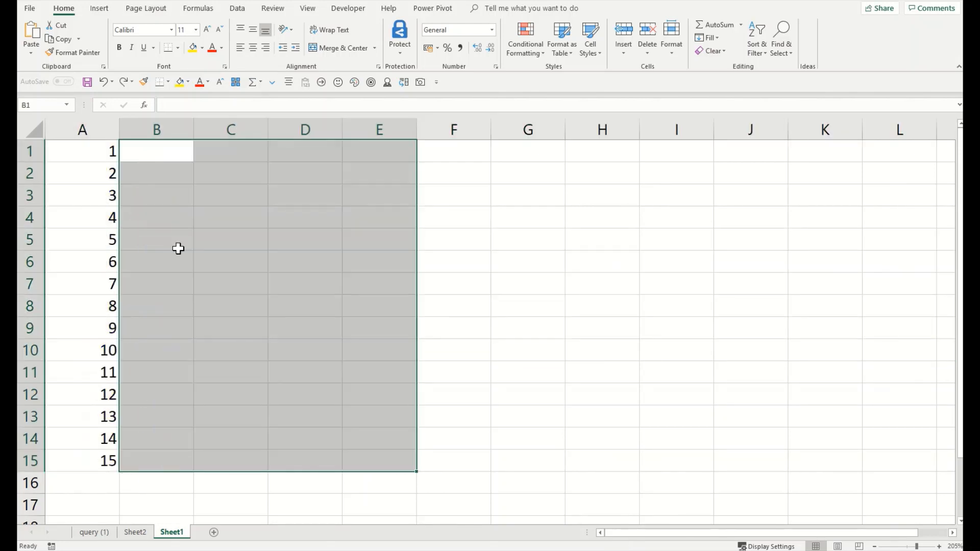
pyautogui.hotkey('ctrl', 'z')
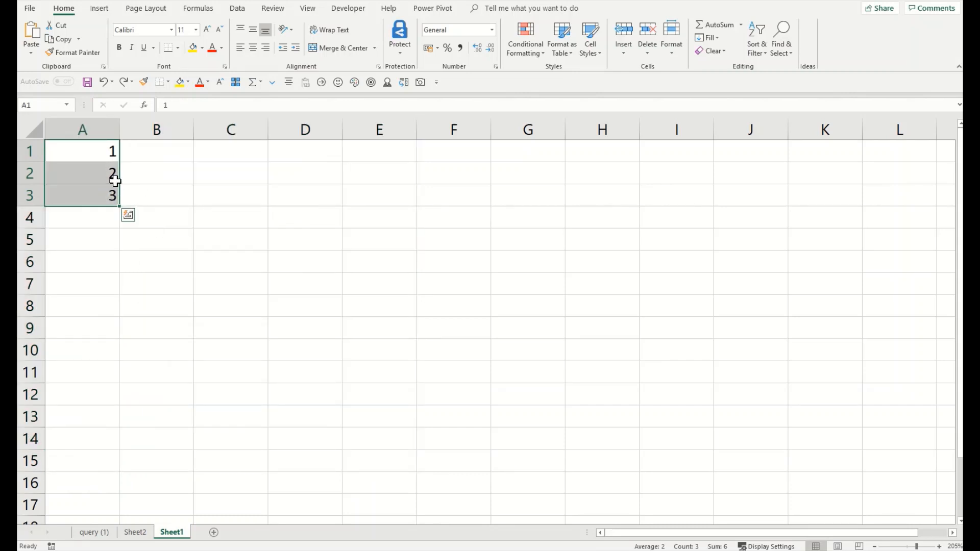
pyautogui.press('Delete')
pyautogui.click(99, 158)
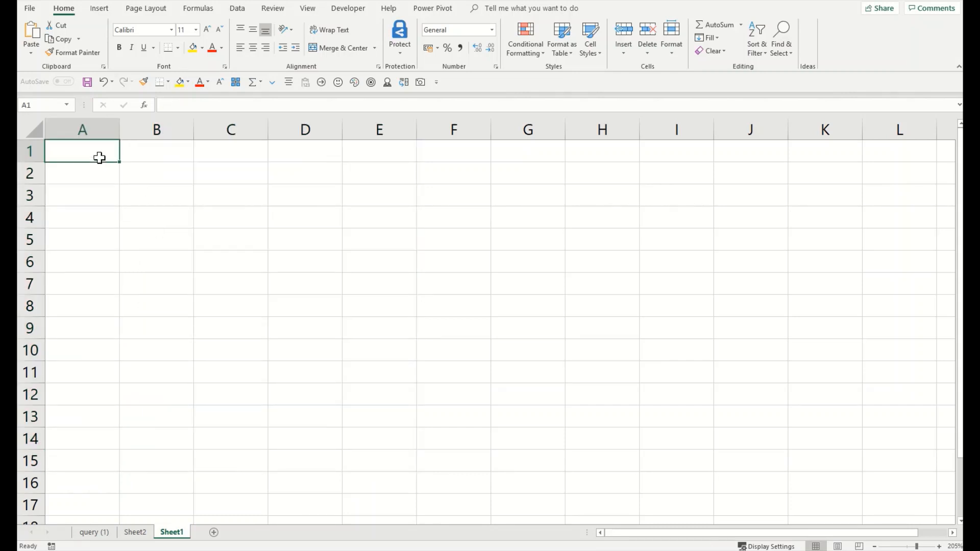
pyautogui.write('=')
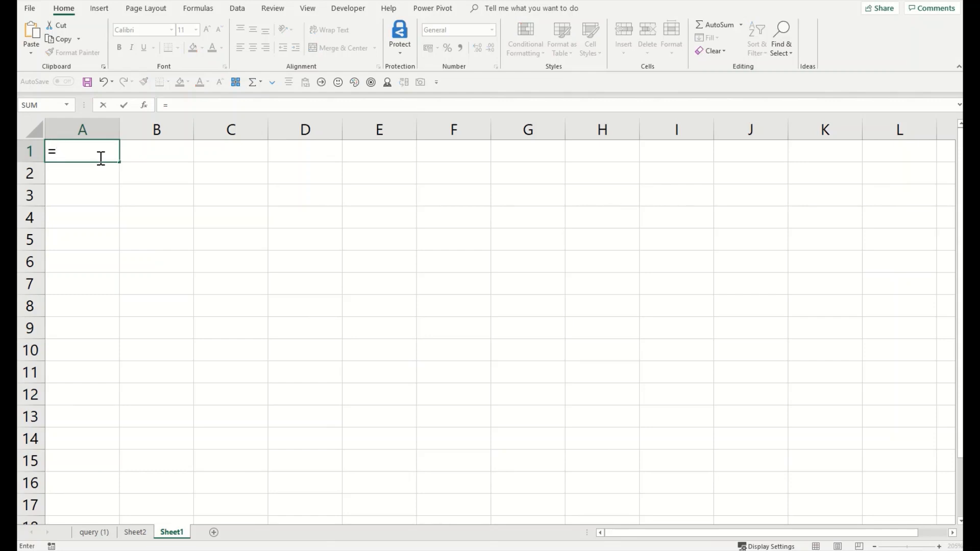
pyautogui.write('ROW')
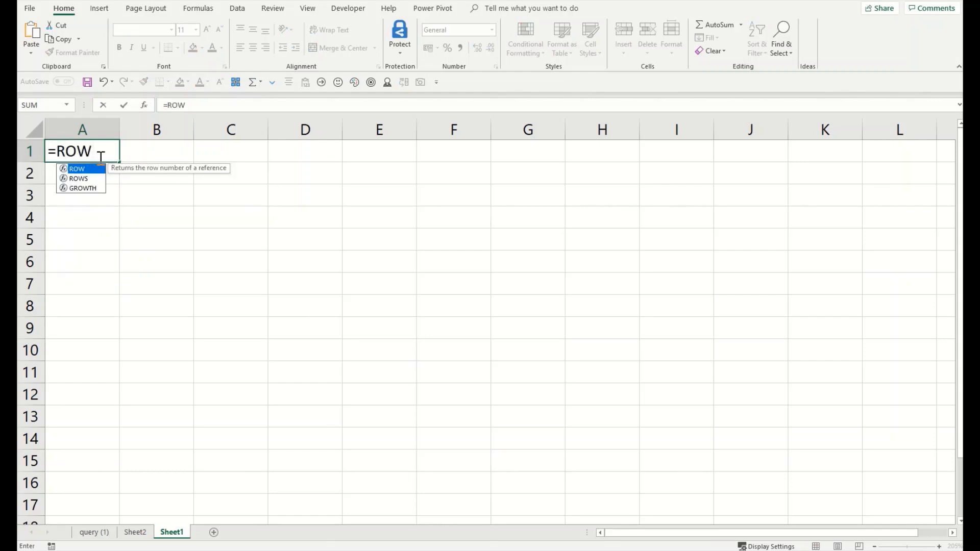
pyautogui.write('()')
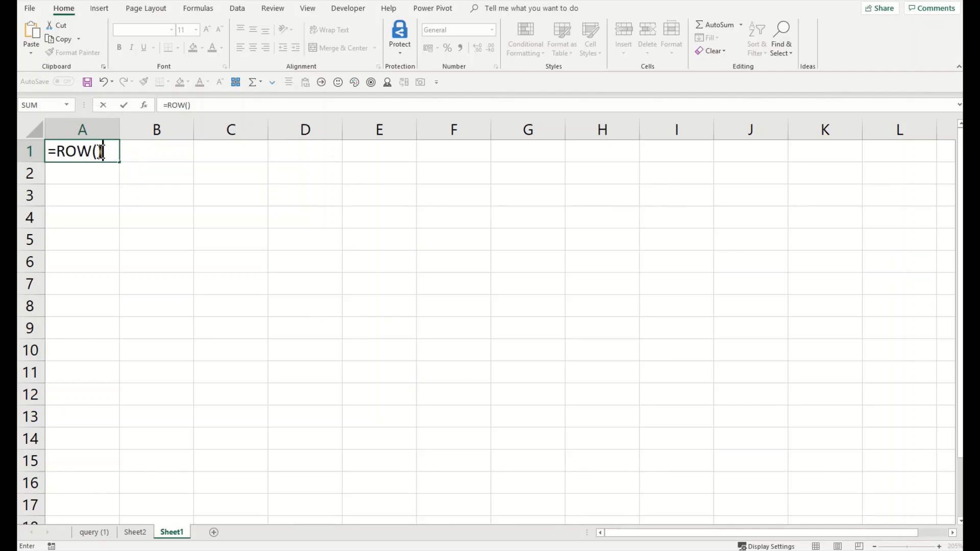
# Step: Confirm =ROW() in A1, fill it down column A, and delete the extra 16 in A16
pyautogui.click(101, 151)
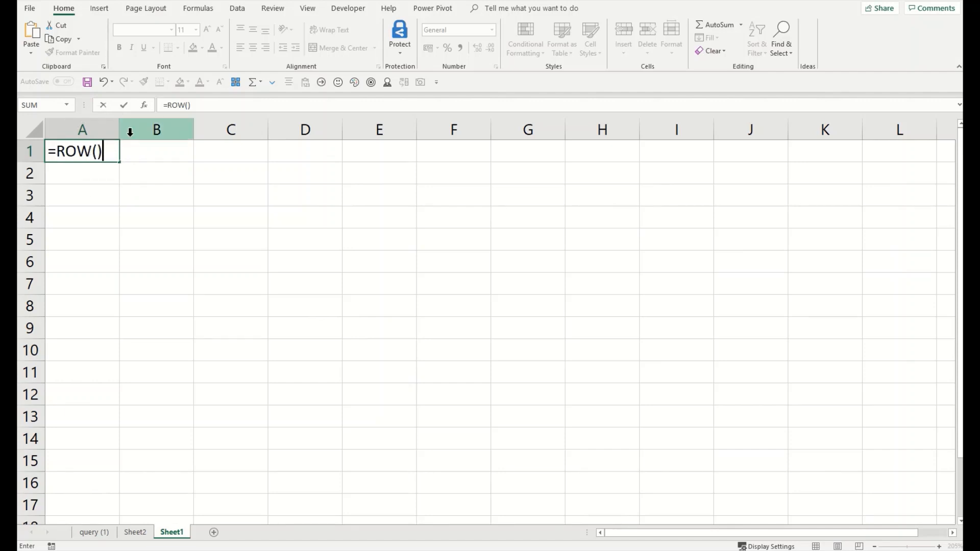
pyautogui.press('Return')
pyautogui.press('Up')
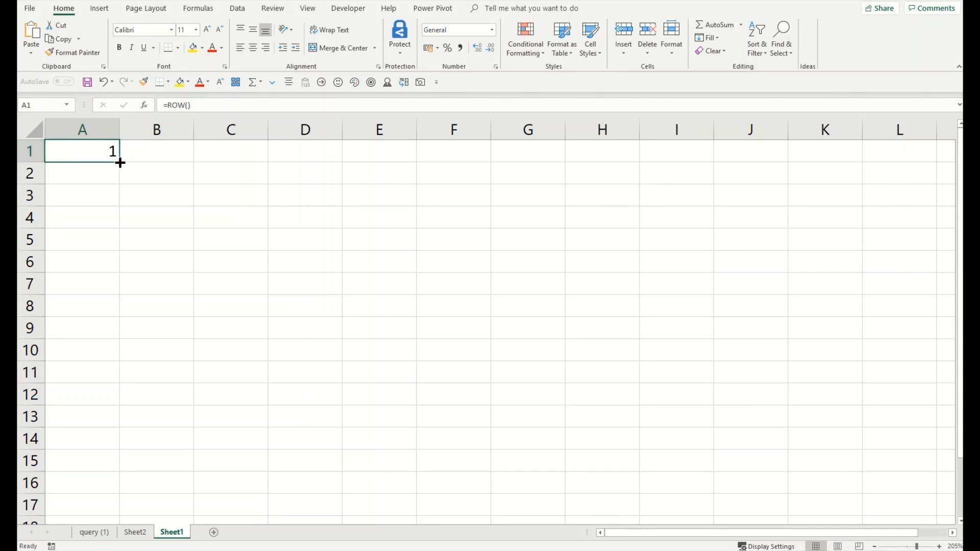
pyautogui.moveTo(120, 163); pyautogui.dragTo(117, 493)
pyautogui.click(115, 209)
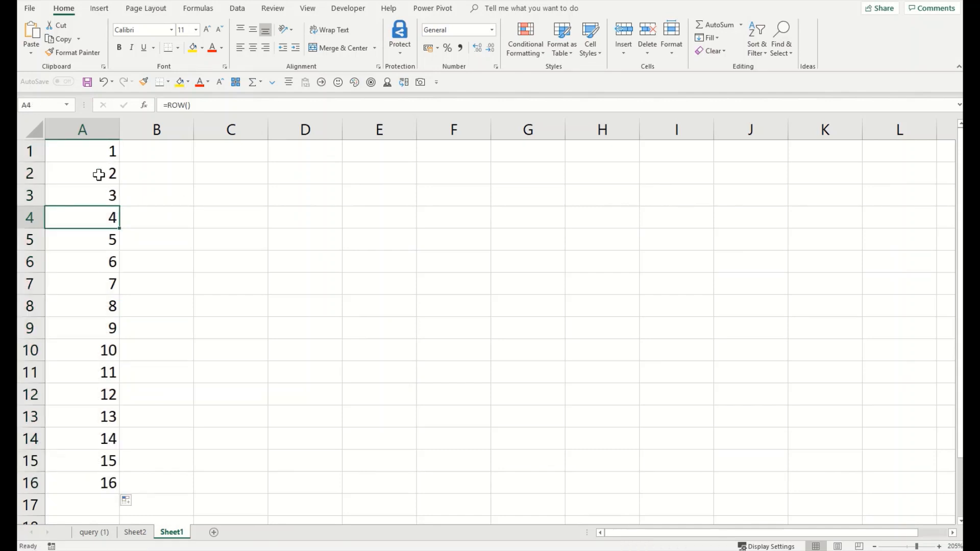
pyautogui.click(39, 482)
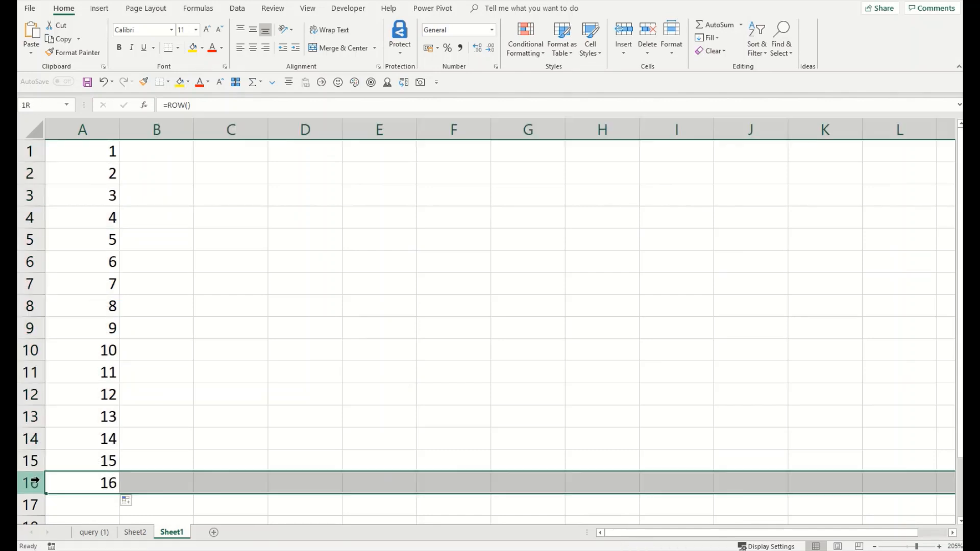
pyautogui.click(89, 406)
pyautogui.click(82, 474)
pyautogui.press('Delete')
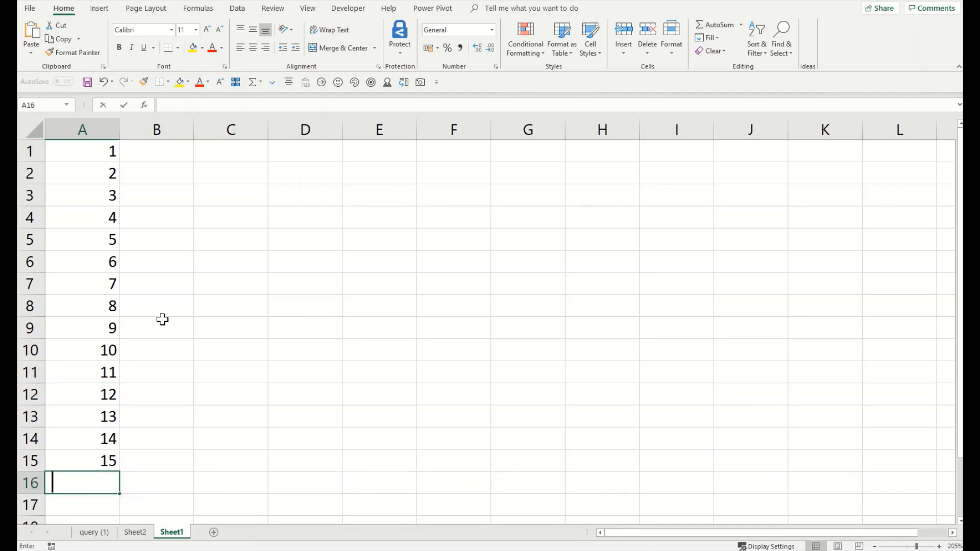
# Step: Fill B1:F15 with 'Data' and colour the column A numbers yellow
pyautogui.press('Up')
pyautogui.press('Up')
pyautogui.press('Up')
pyautogui.moveTo(145, 149); pyautogui.dragTo(466, 468)
pyautogui.write('Data')
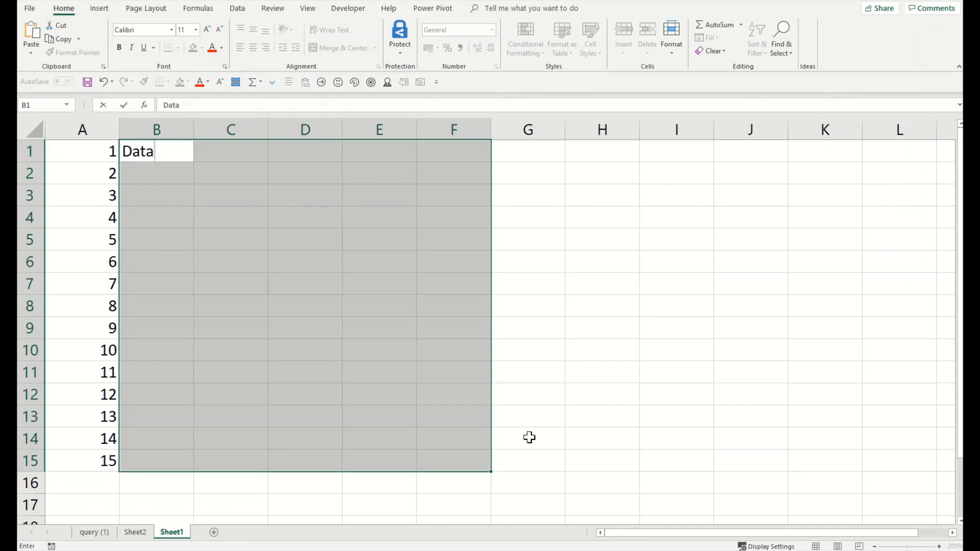
pyautogui.hotkey('ctrl', 'Return')
pyautogui.click(230, 328)
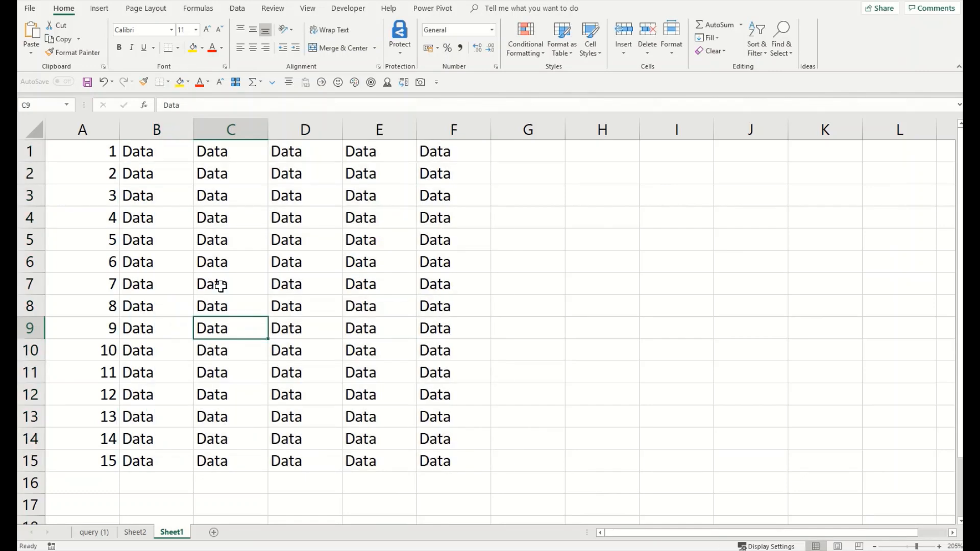
pyautogui.moveTo(98, 148); pyautogui.dragTo(107, 460)
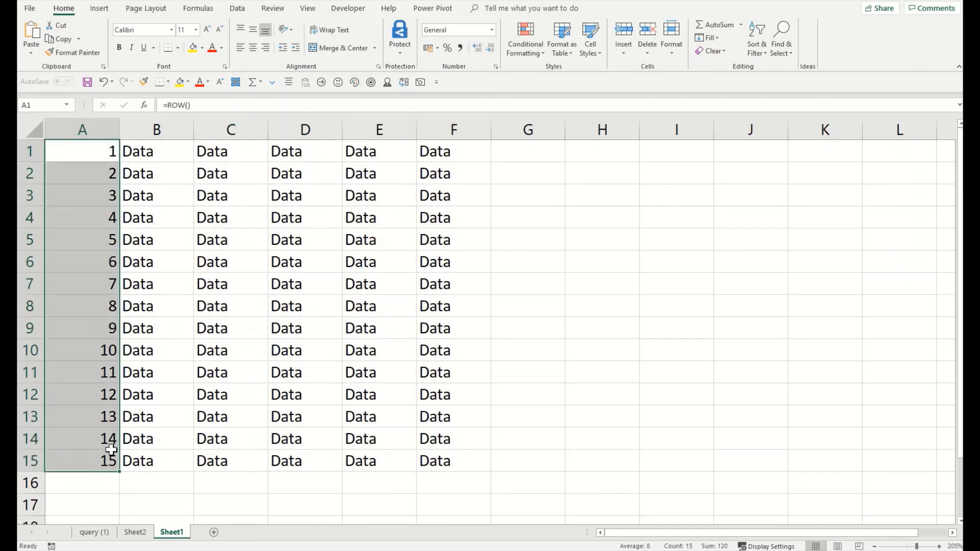
pyautogui.click(179, 82)
# Step: Delete rows 5–10 and confirm A1:A9 still count 1 to 9
pyautogui.moveTo(32, 236); pyautogui.dragTo(40, 337)
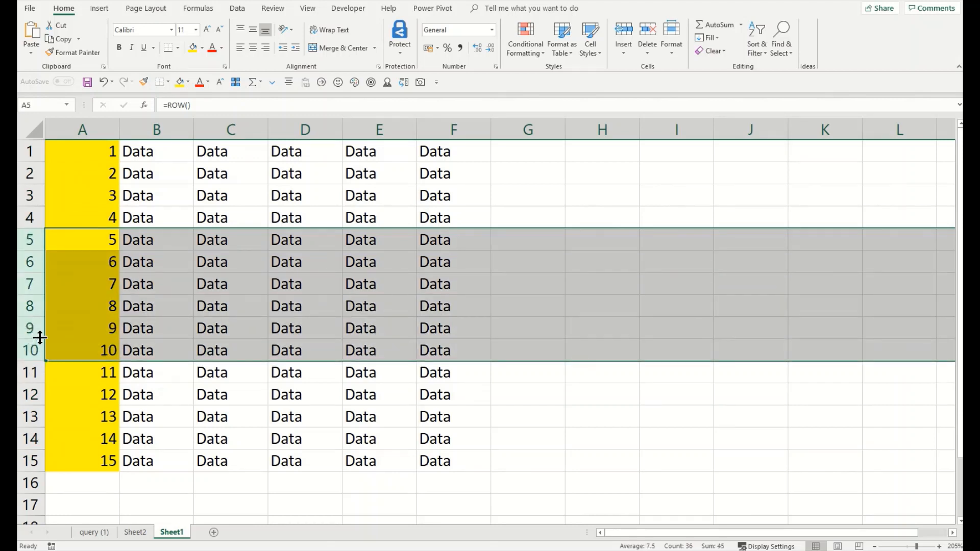
pyautogui.rightClick(218, 263)
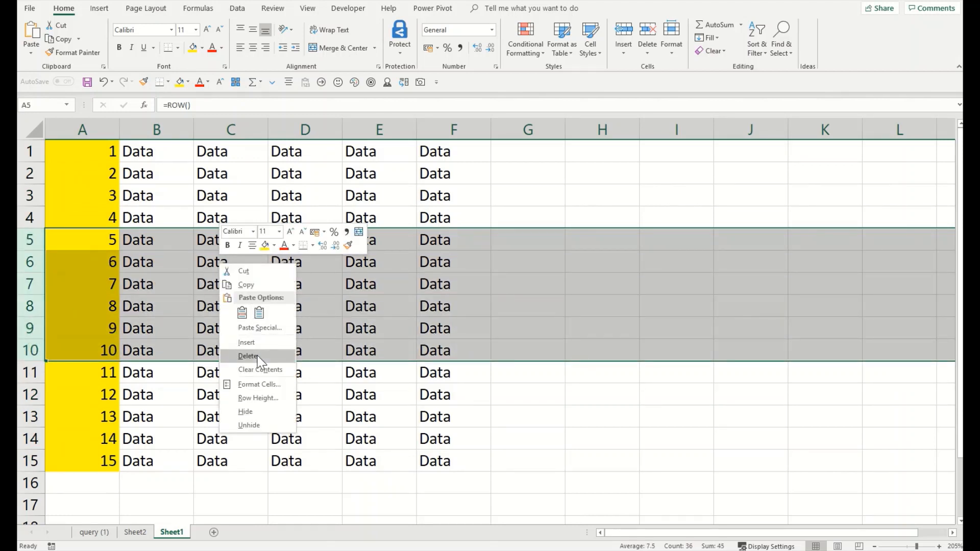
pyautogui.click(258, 357)
pyautogui.click(110, 191)
pyautogui.moveTo(109, 156); pyautogui.dragTo(108, 323)
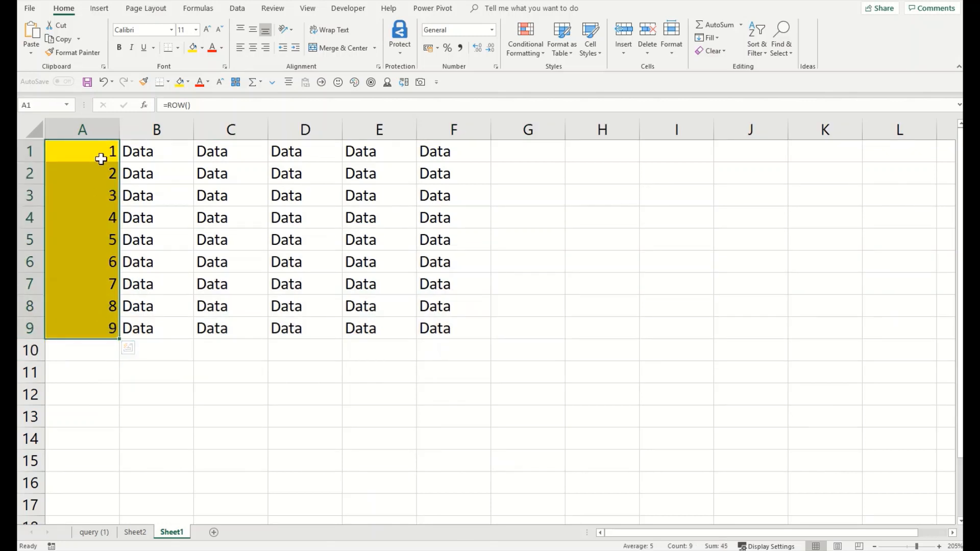
pyautogui.click(101, 158)
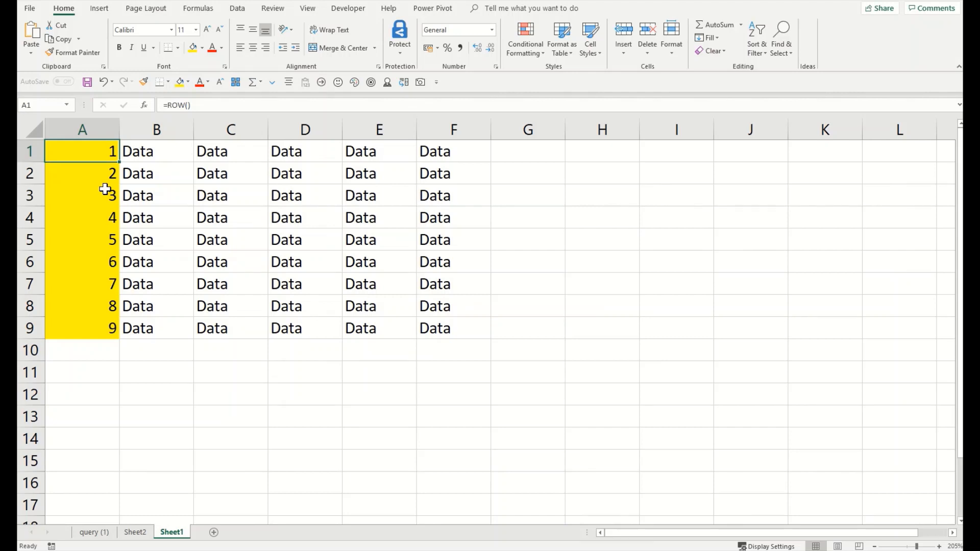
pyautogui.moveTo(100, 149); pyautogui.dragTo(100, 321)
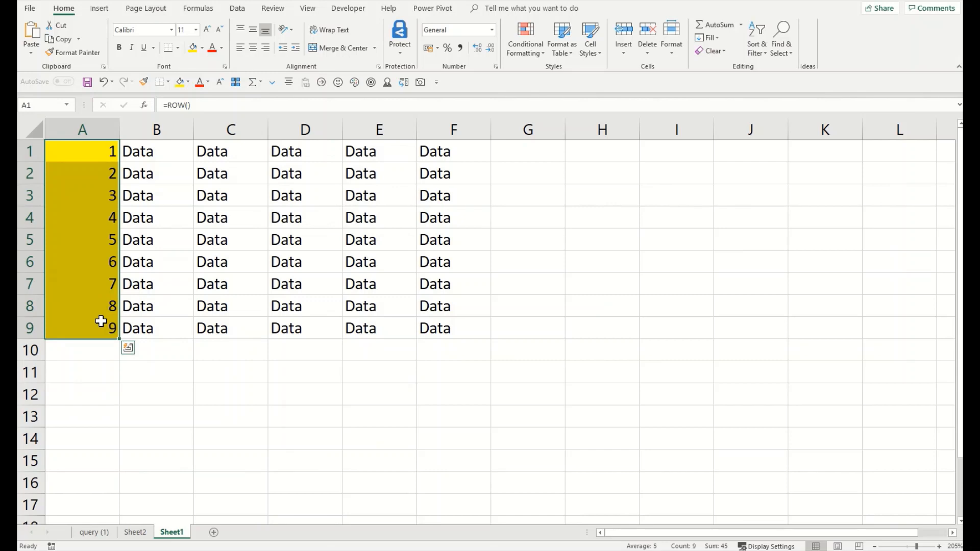
# Step: Enter =ROW(A10) in A10 and check its formula
pyautogui.click(80, 352)
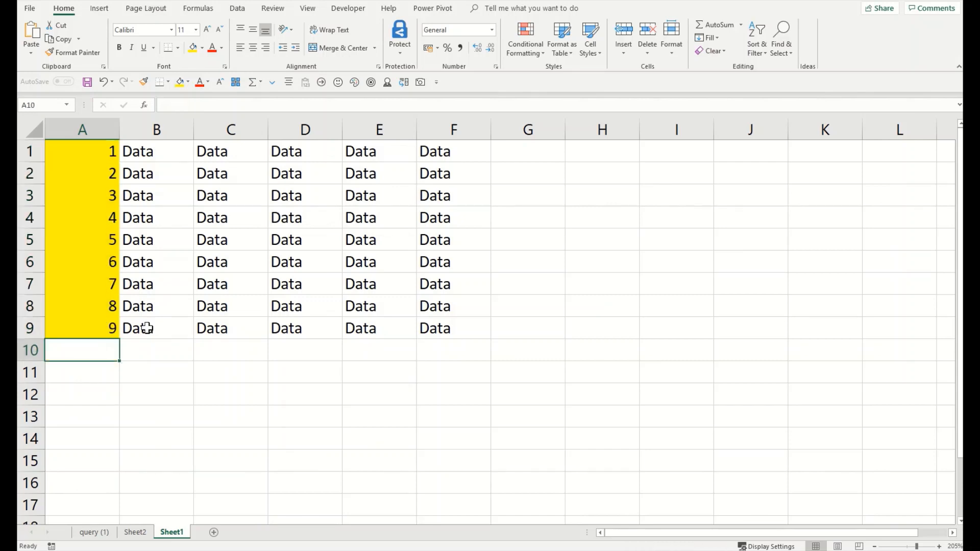
pyautogui.write('=ROW(')
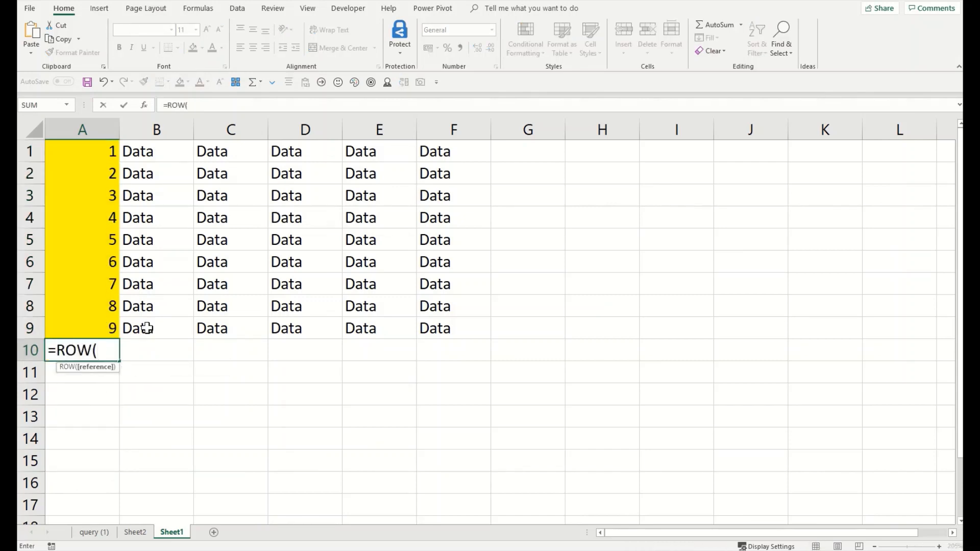
pyautogui.write('A')
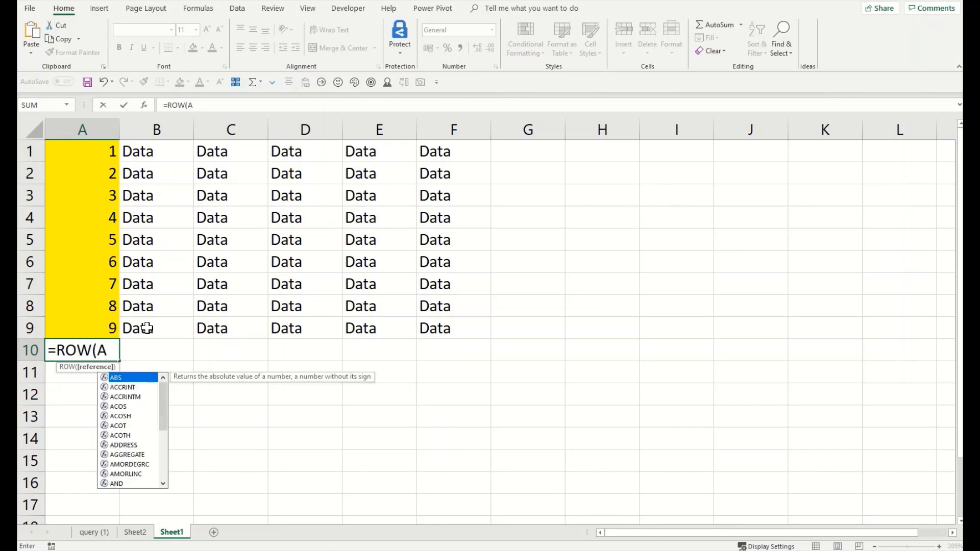
pyautogui.write('10)')
pyautogui.press('Return')
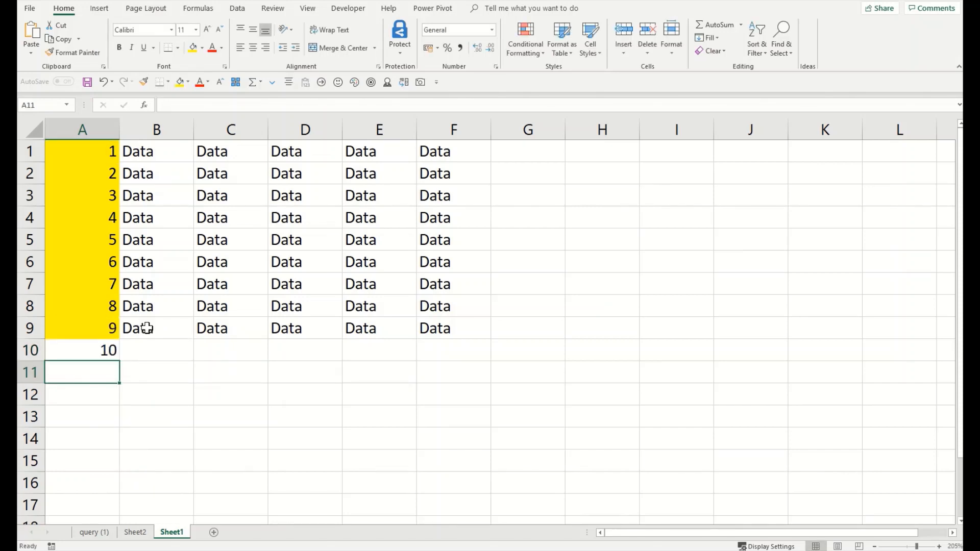
pyautogui.click(108, 350)
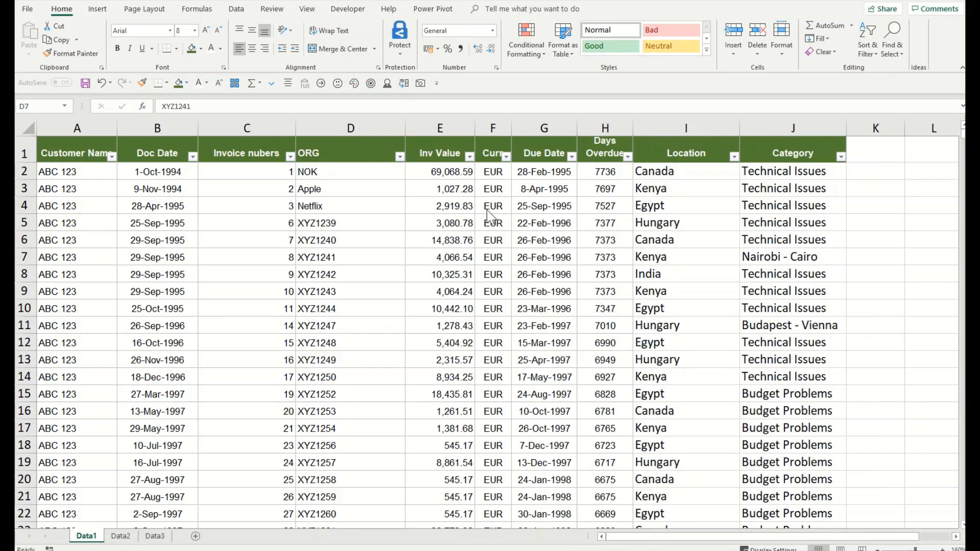
# Step: Activate the invoice workbook and select the Netflix entry in D4 of the ORG column
pyautogui.click(357, 220)
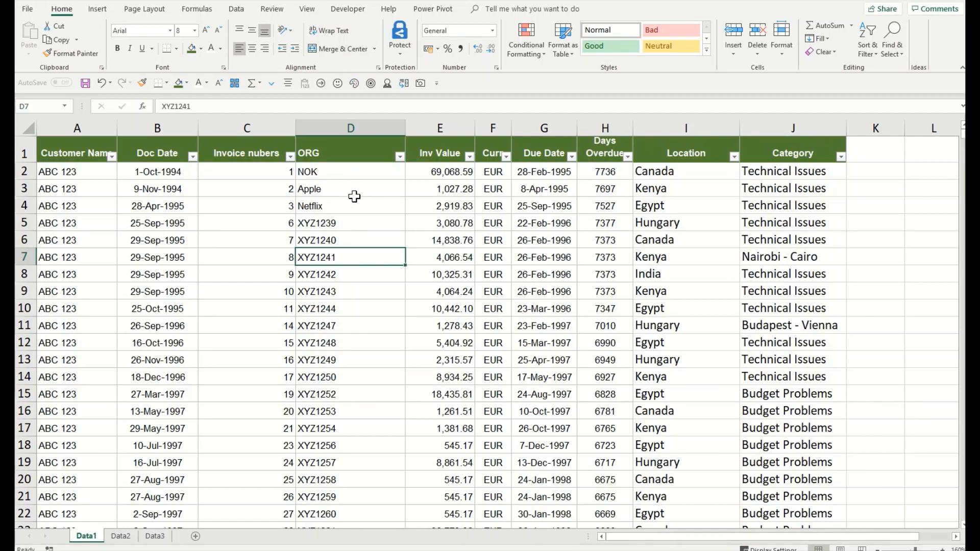
pyautogui.click(321, 206)
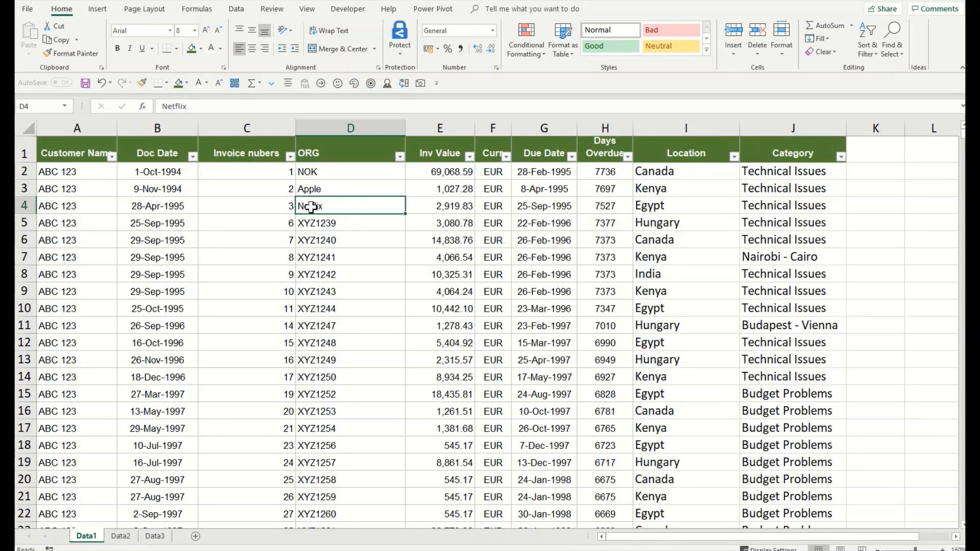
pyautogui.press('ctrl')
pyautogui.press('ctrl')
pyautogui.press('ctrl')
pyautogui.press('ctrl')
pyautogui.press('ctrl')
pyautogui.rightClick(331, 206)
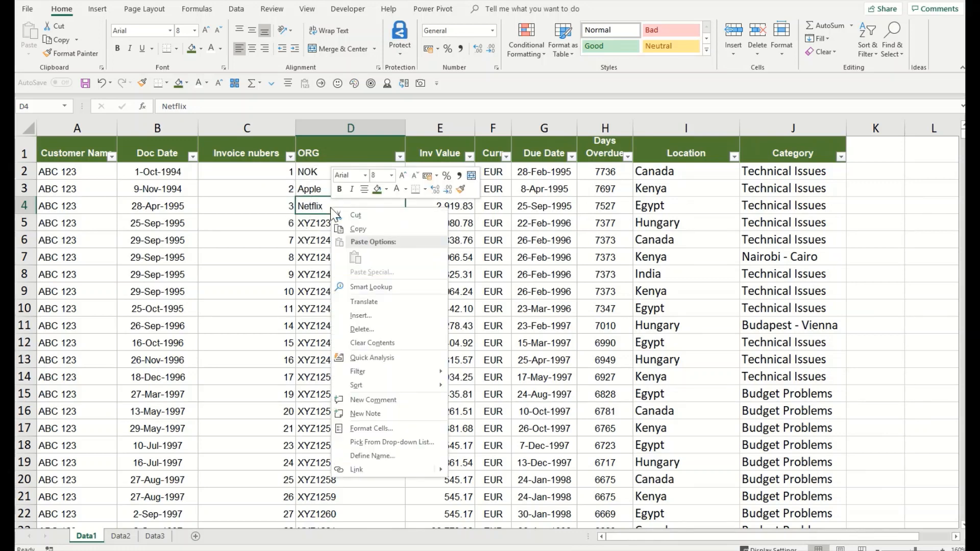
pyautogui.click(402, 290)
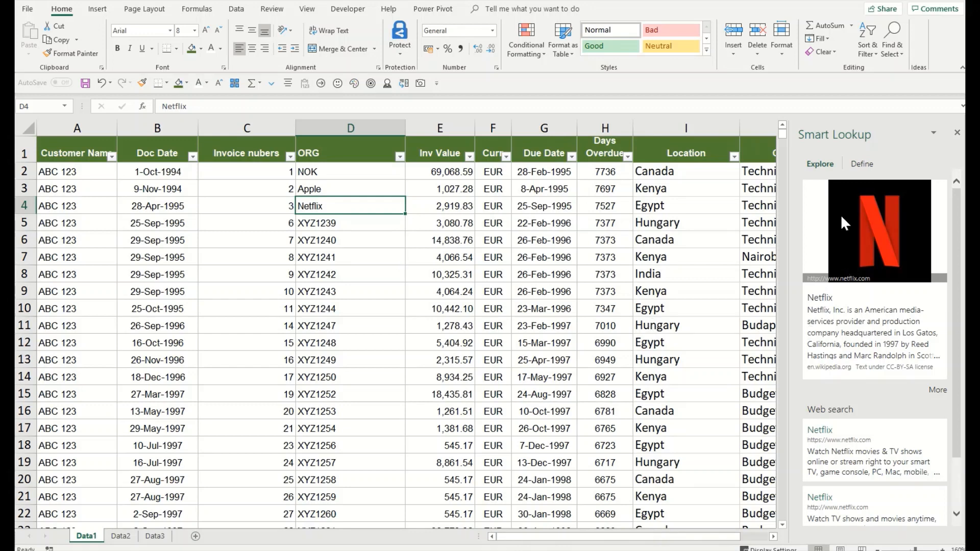
pyautogui.scroll(-2, 847, 407)
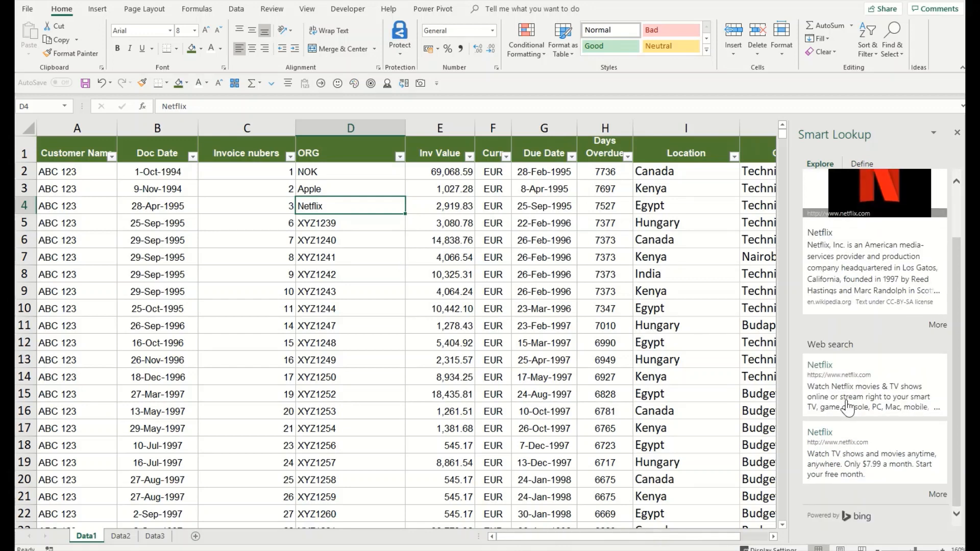
pyautogui.scroll(2, 847, 407)
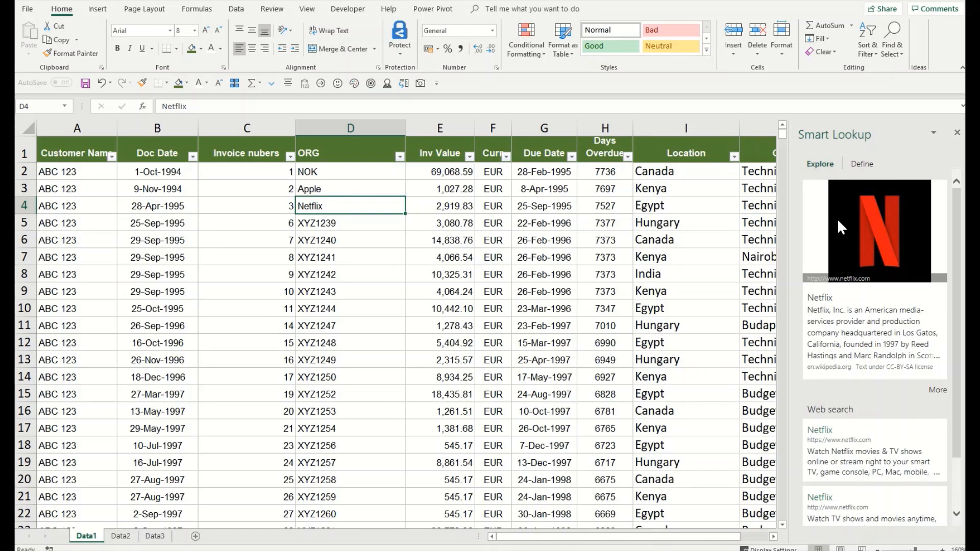
pyautogui.scroll(-2, 841, 228)
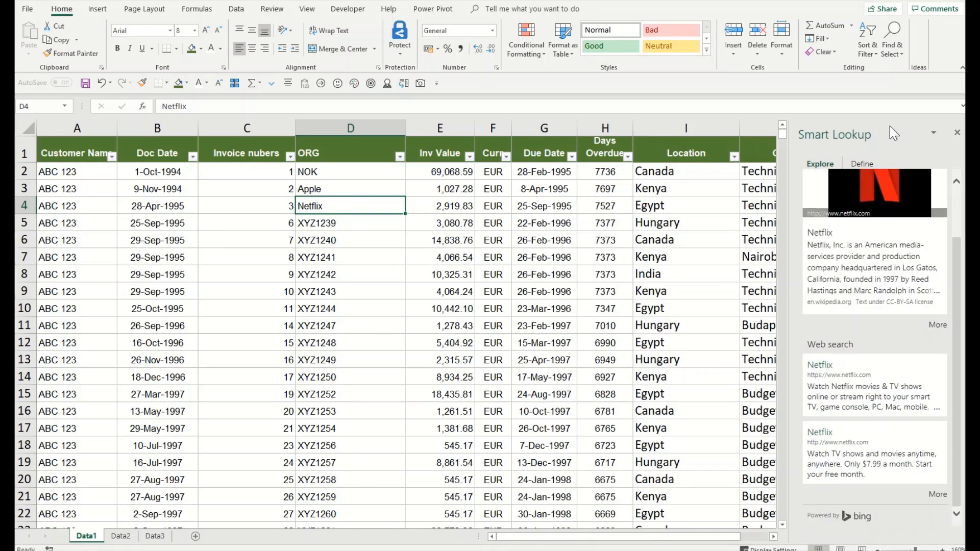
pyautogui.click(957, 133)
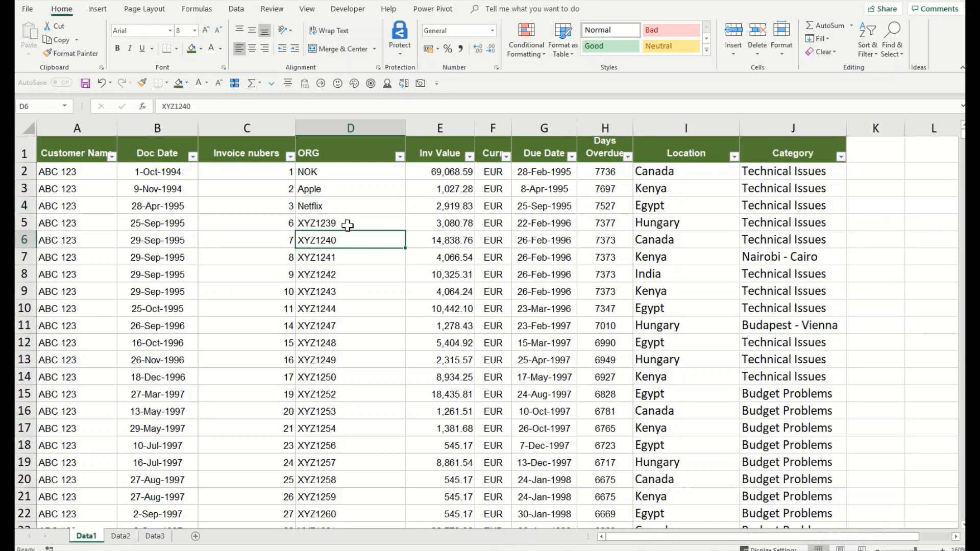
pyautogui.click(497, 207)
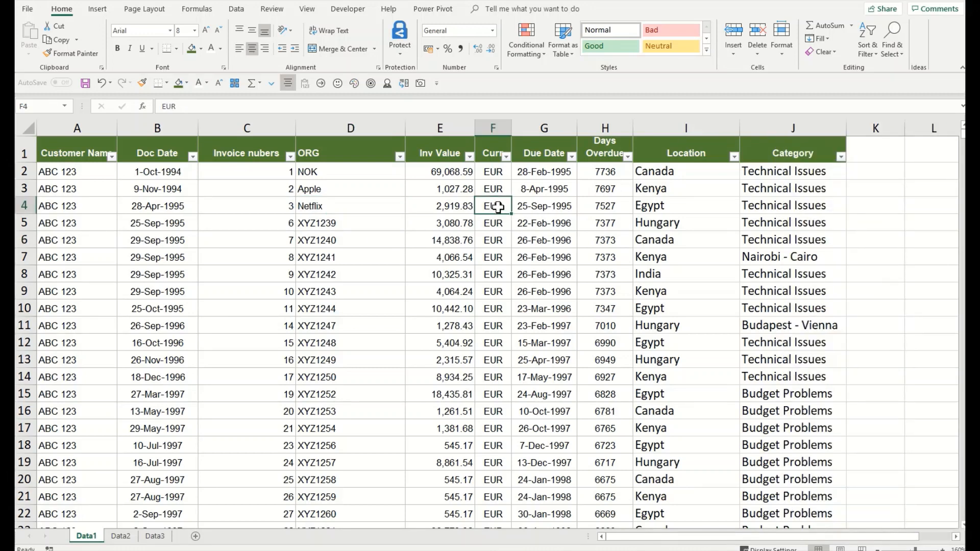
pyautogui.rightClick(498, 208)
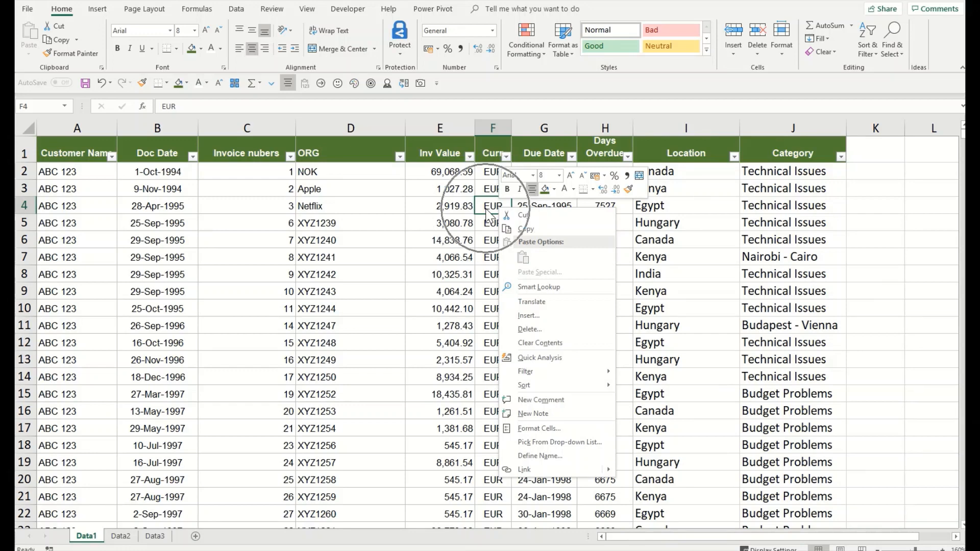
pyautogui.click(516, 285)
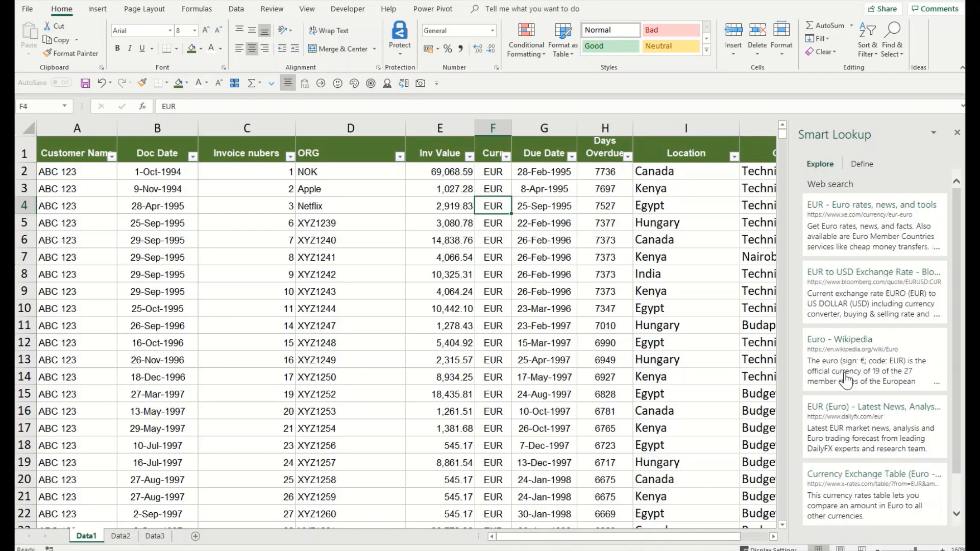
pyautogui.click(957, 133)
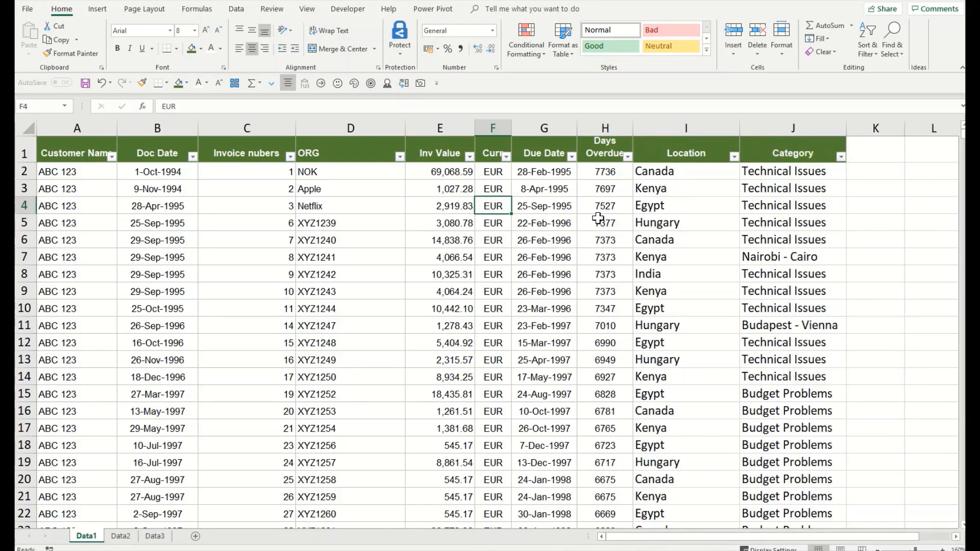
pyautogui.click(646, 220)
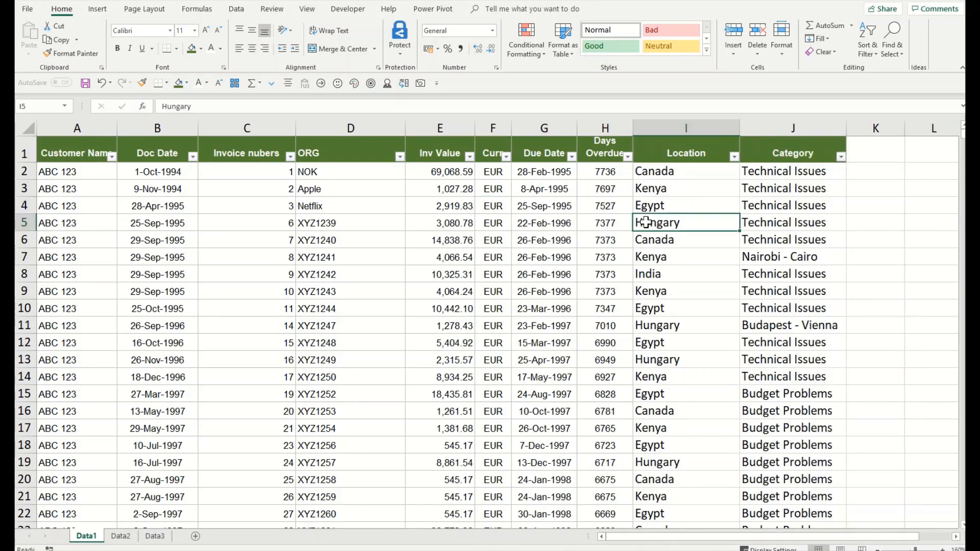
pyautogui.rightClick(699, 221)
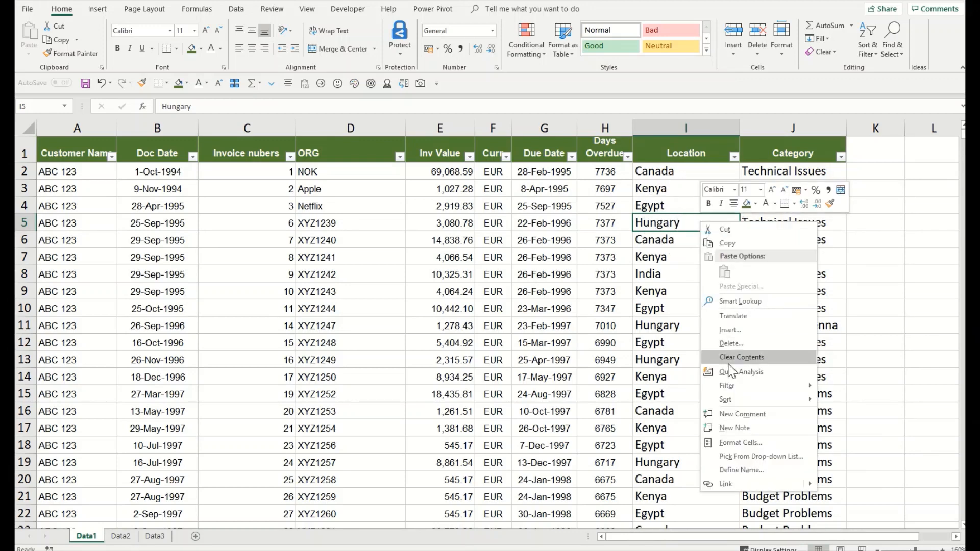
pyautogui.click(740, 302)
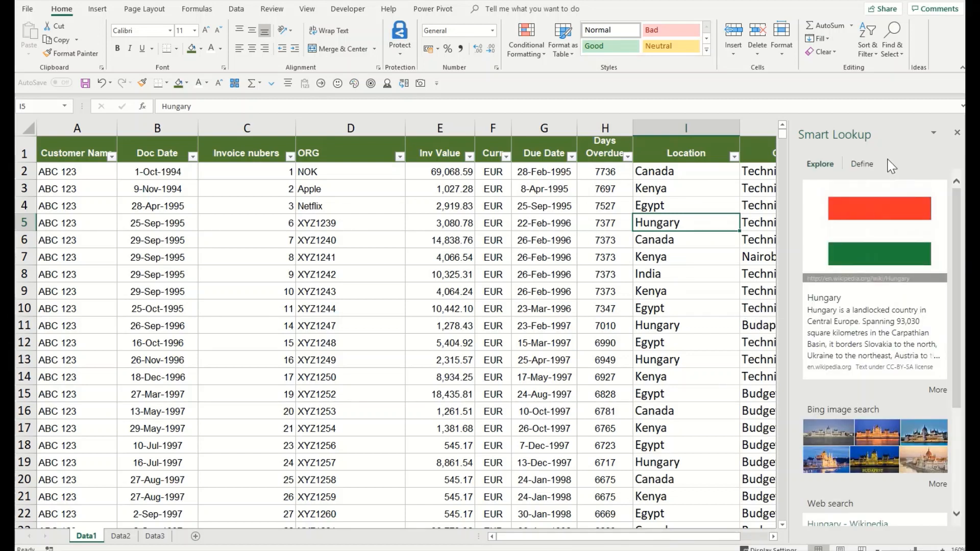
pyautogui.click(957, 133)
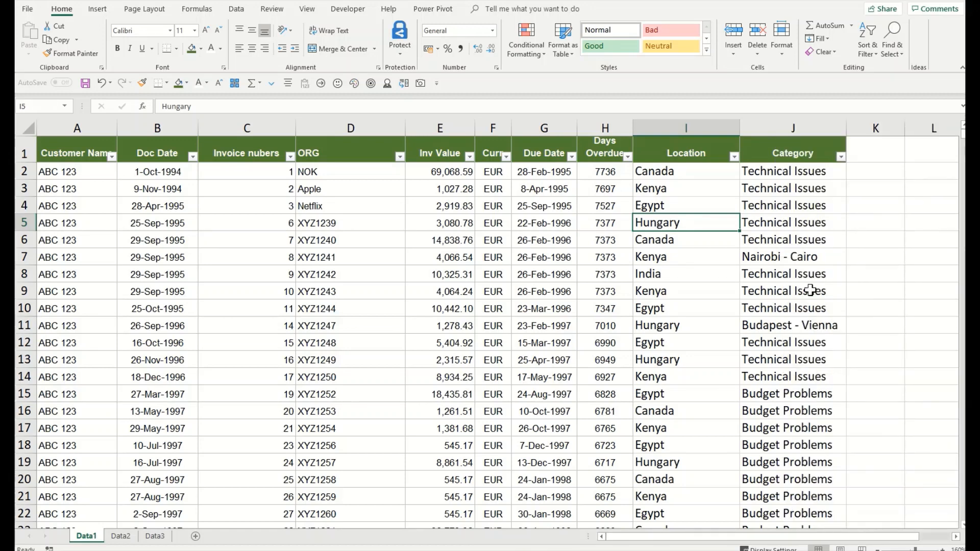
pyautogui.click(794, 320)
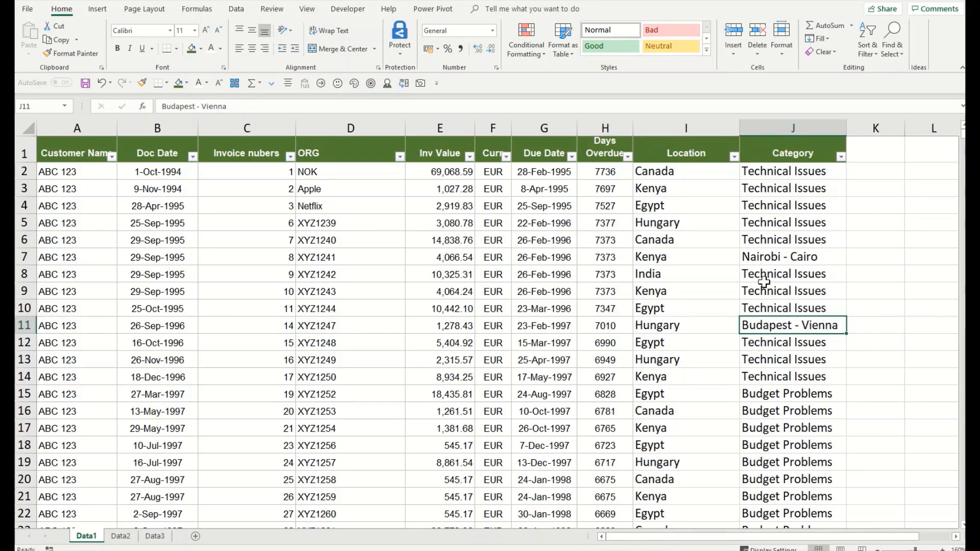
# Step: Run Smart Lookup on 'Budapest - Vienna' in J11 from the right-click menu, then close the results
pyautogui.rightClick(786, 320)
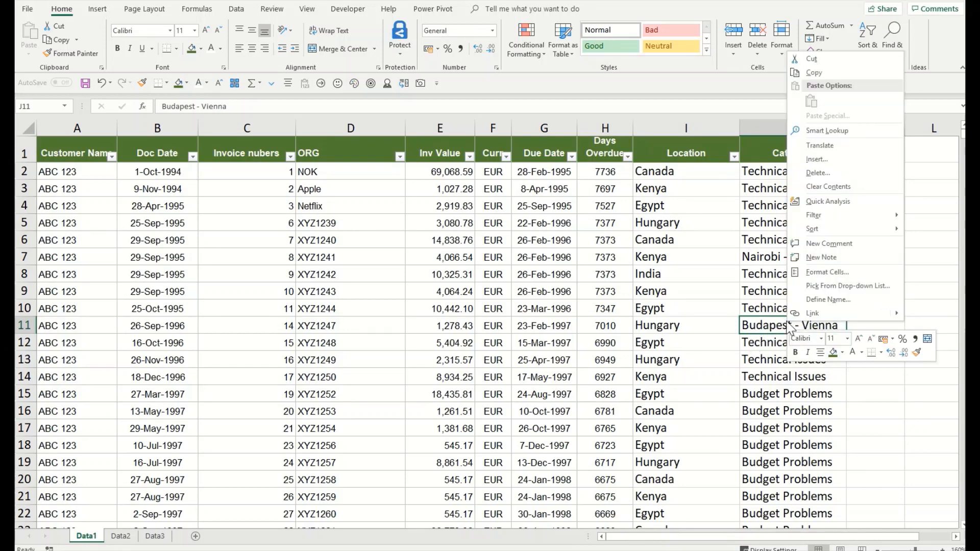
pyautogui.click(846, 131)
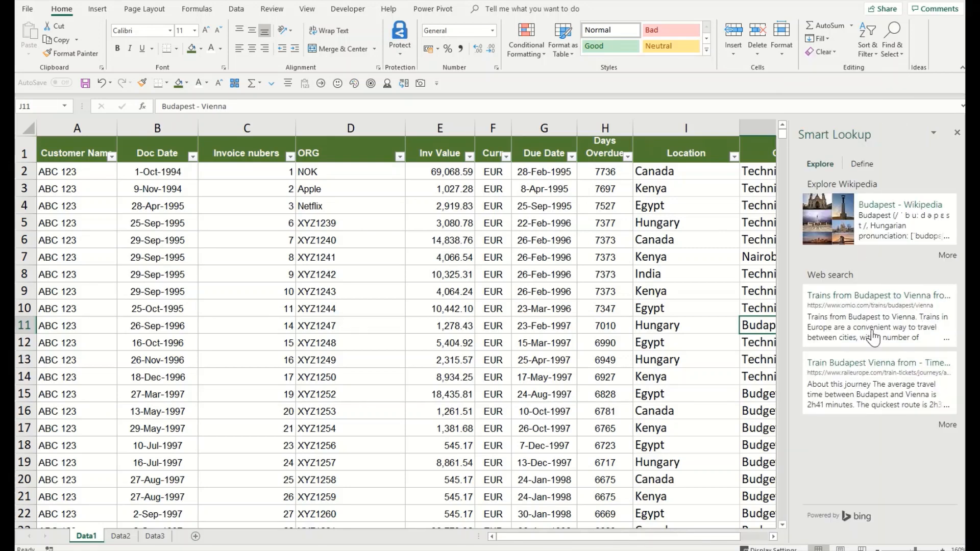
pyautogui.click(957, 132)
# Step: Run Smart Lookup from the Review tab on 'Nairobi - Cairo' in J7, then close the pane
pyautogui.click(786, 256)
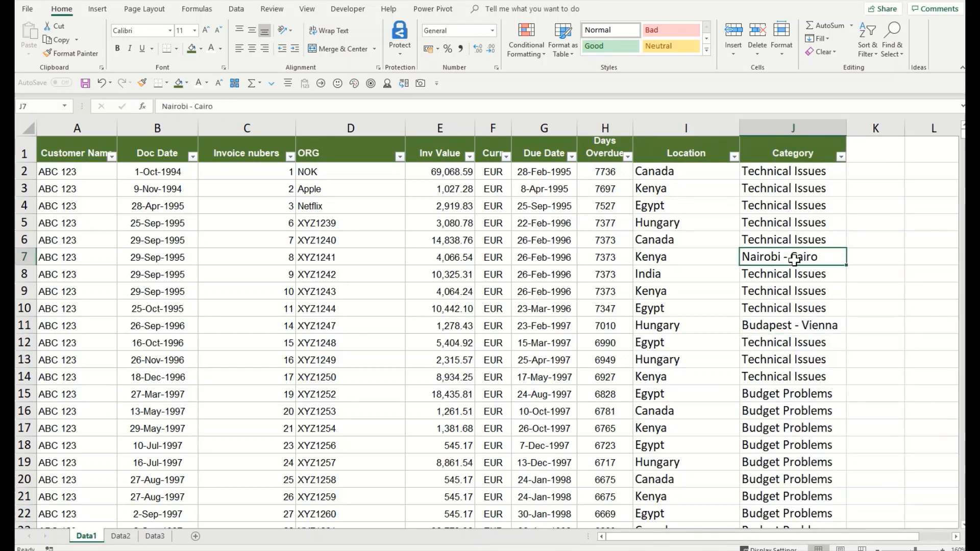
pyautogui.click(280, 11)
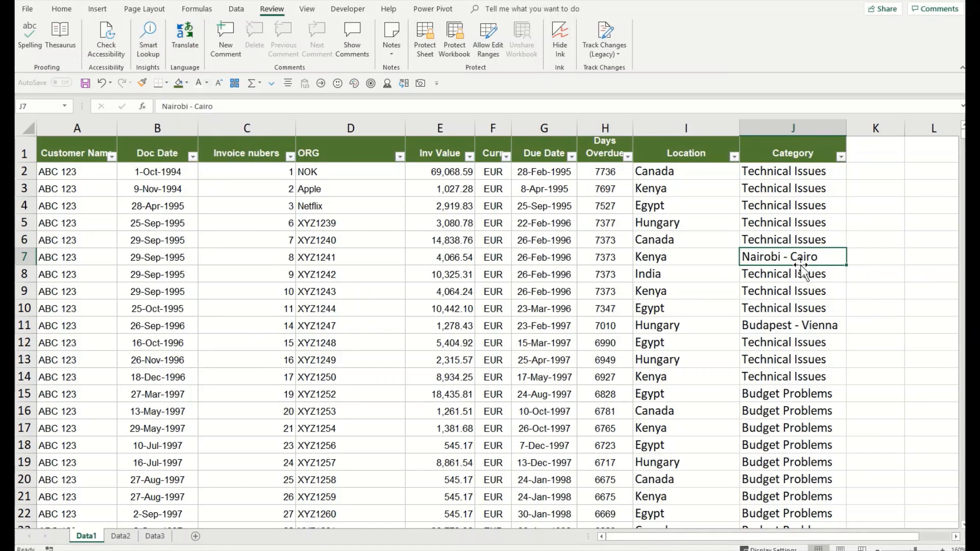
pyautogui.click(150, 50)
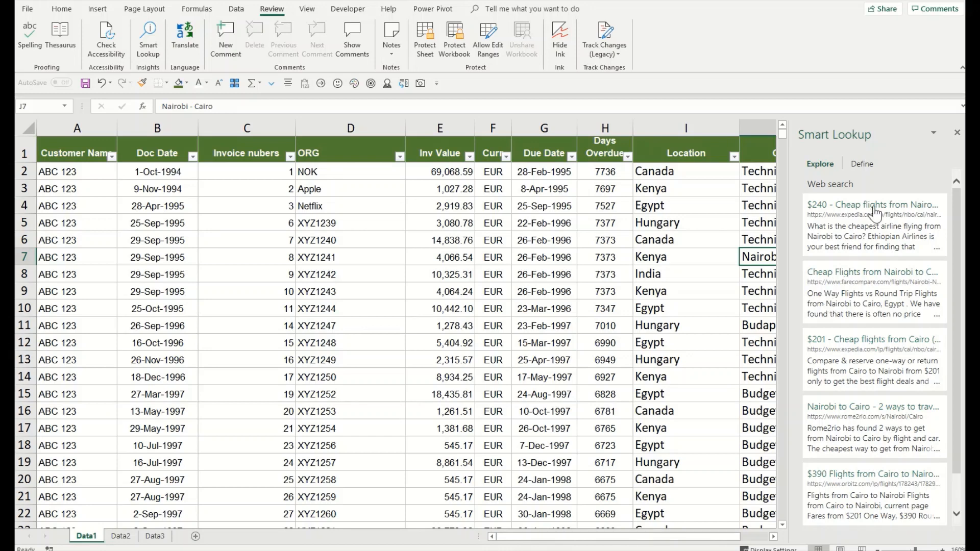
pyautogui.click(957, 133)
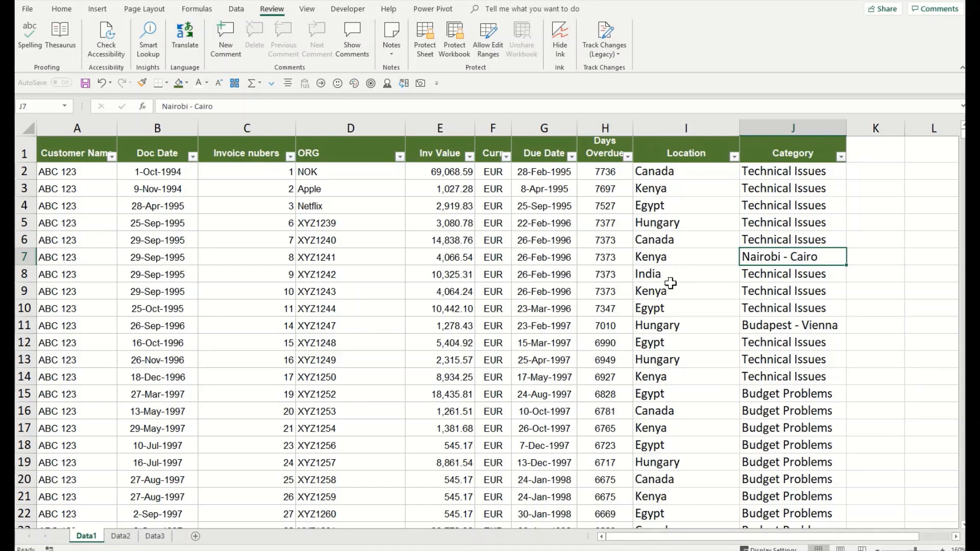
pyautogui.click(166, 225)
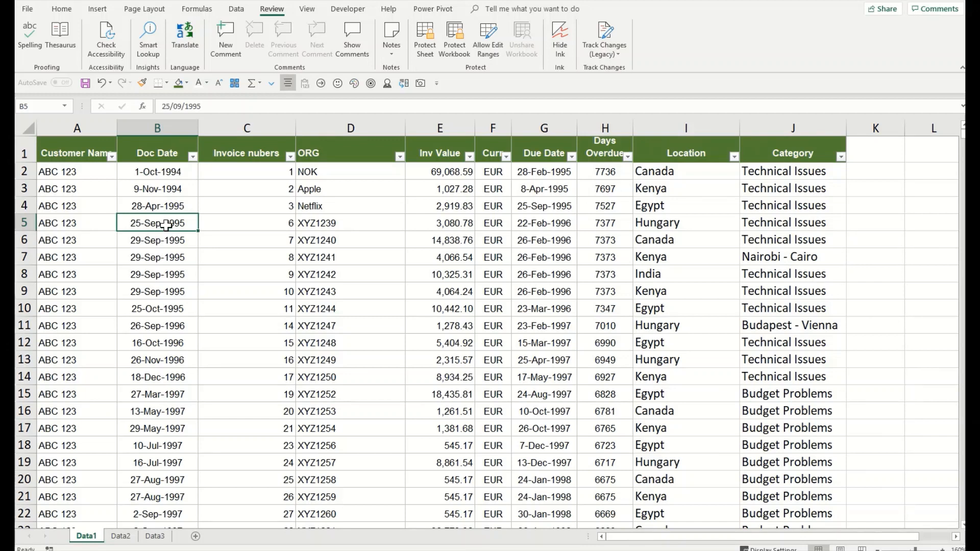
# Step: Run Smart Lookup on the 25-Sep-1995 date in B5, then close the results pane
pyautogui.click(149, 49)
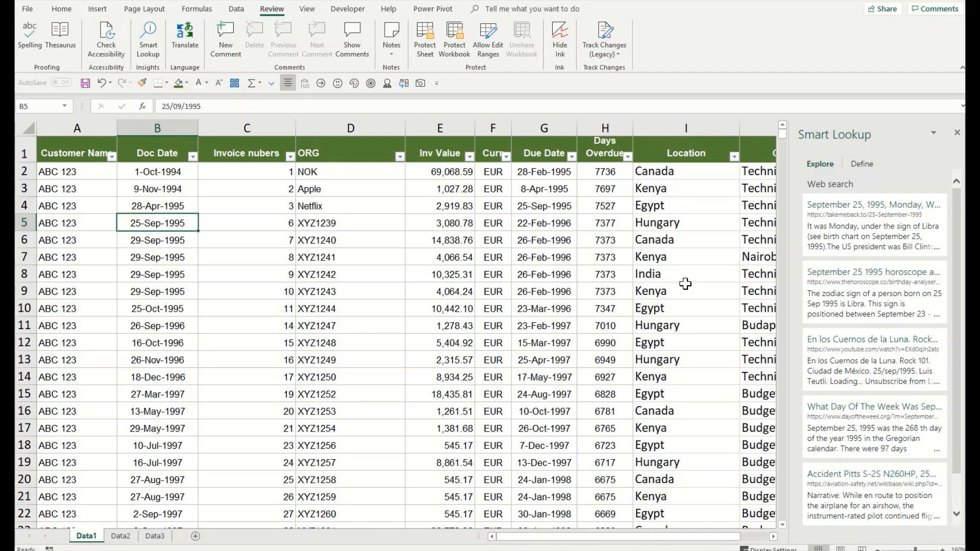
pyautogui.click(957, 132)
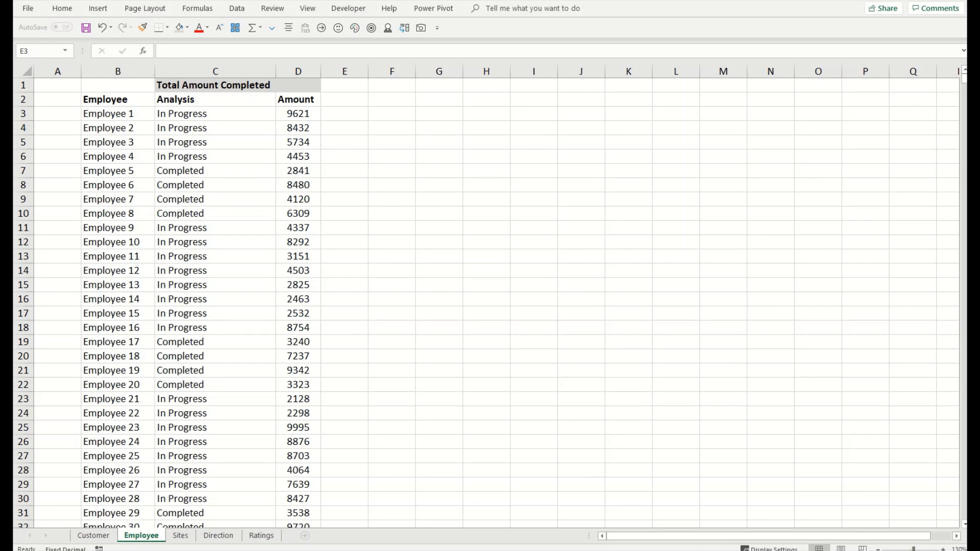
# Step: On the Employee sheet, select Completed statuses in column C and their amounts in column D
pyautogui.click(245, 105)
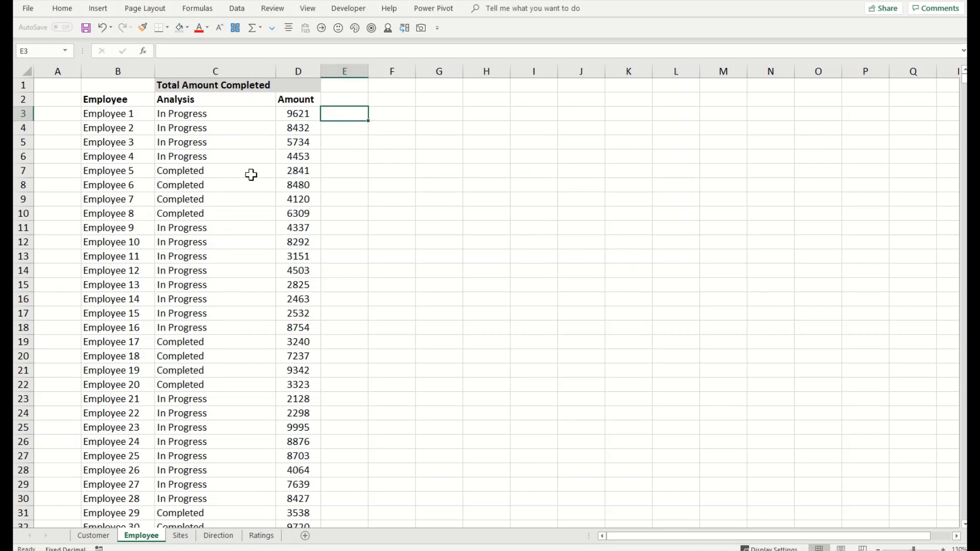
pyautogui.click(249, 71)
pyautogui.click(243, 160)
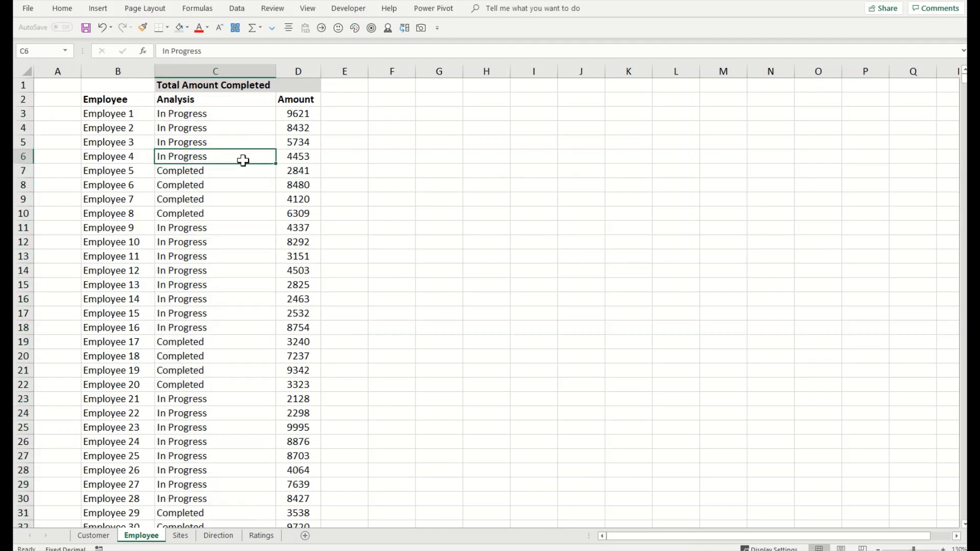
pyautogui.click(241, 127)
pyautogui.keyDown('shift'); pyautogui.click(227, 235); pyautogui.keyUp('shift')
pyautogui.click(209, 170)
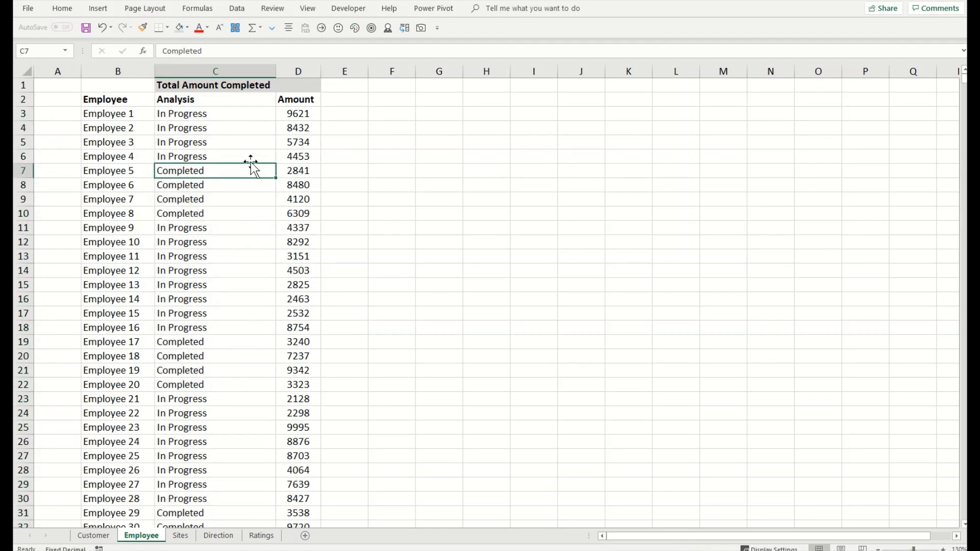
pyautogui.moveTo(293, 156); pyautogui.dragTo(294, 259)
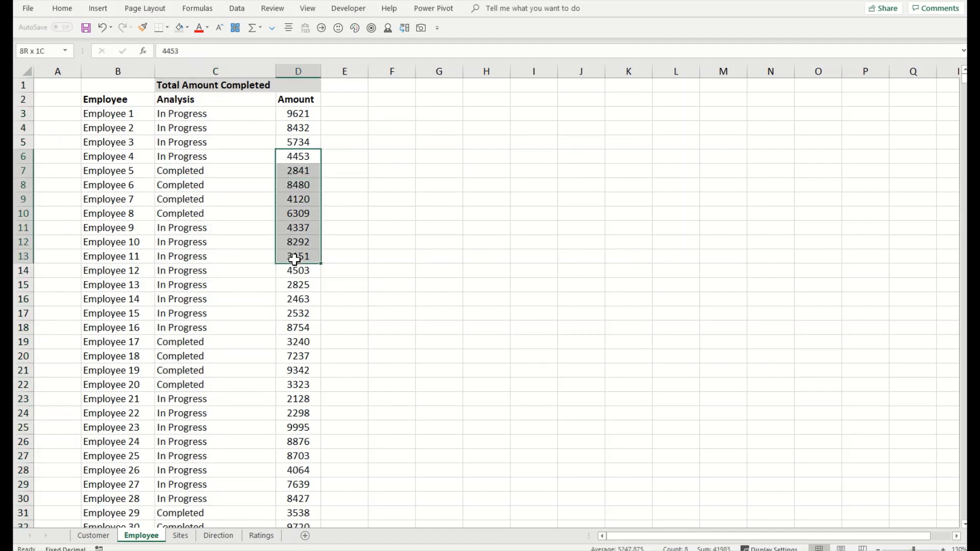
pyautogui.moveTo(216, 170); pyautogui.dragTo(216, 217)
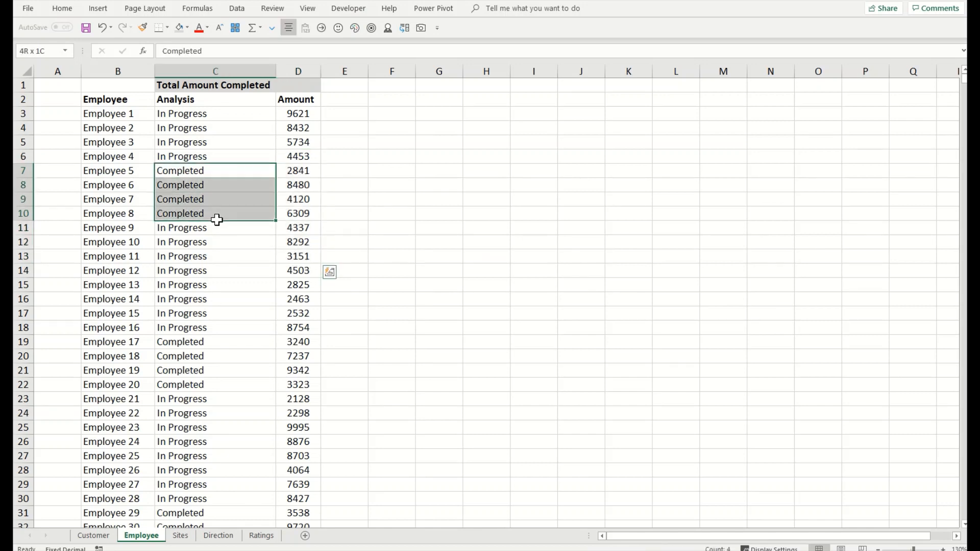
pyautogui.moveTo(210, 169); pyautogui.dragTo(213, 188)
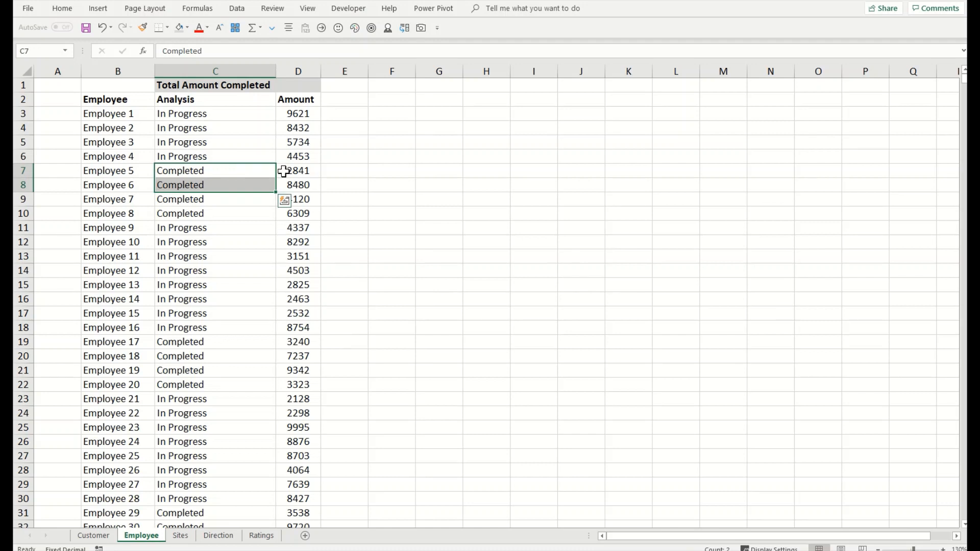
pyautogui.moveTo(289, 170); pyautogui.dragTo(287, 187)
# Step: Enter =SUMIF(C:C,"Completed",D:D) in D1, giving a total of 2073430
pyautogui.click(285, 83)
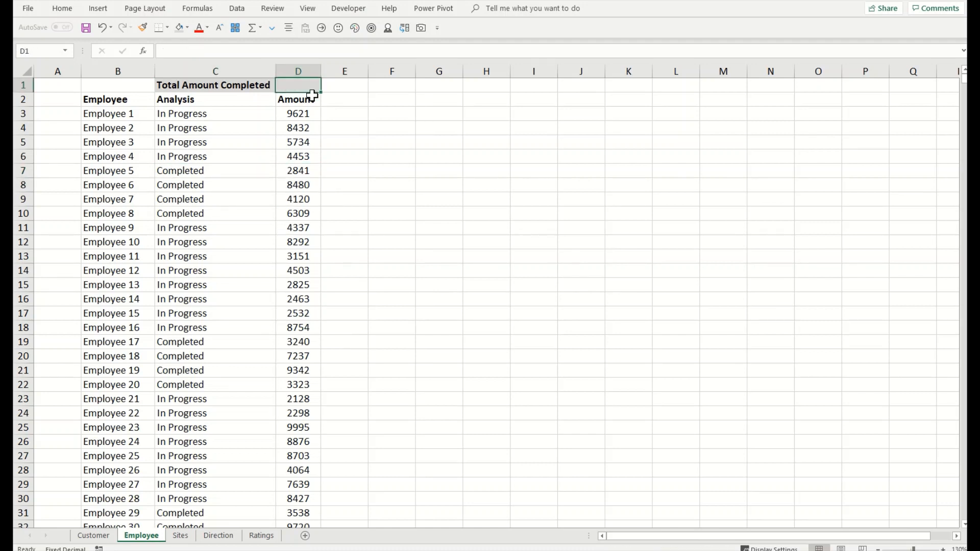
pyautogui.write('=')
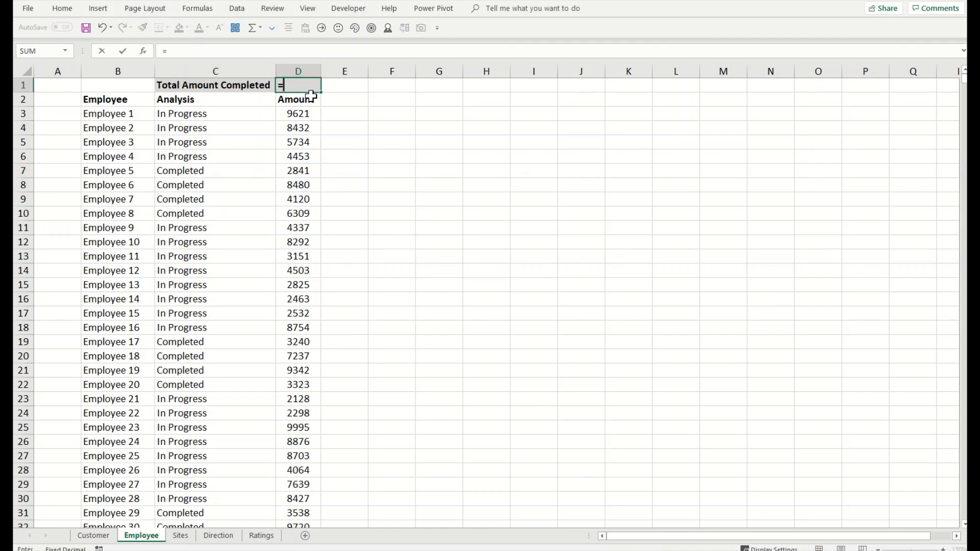
pyautogui.write('sumif')
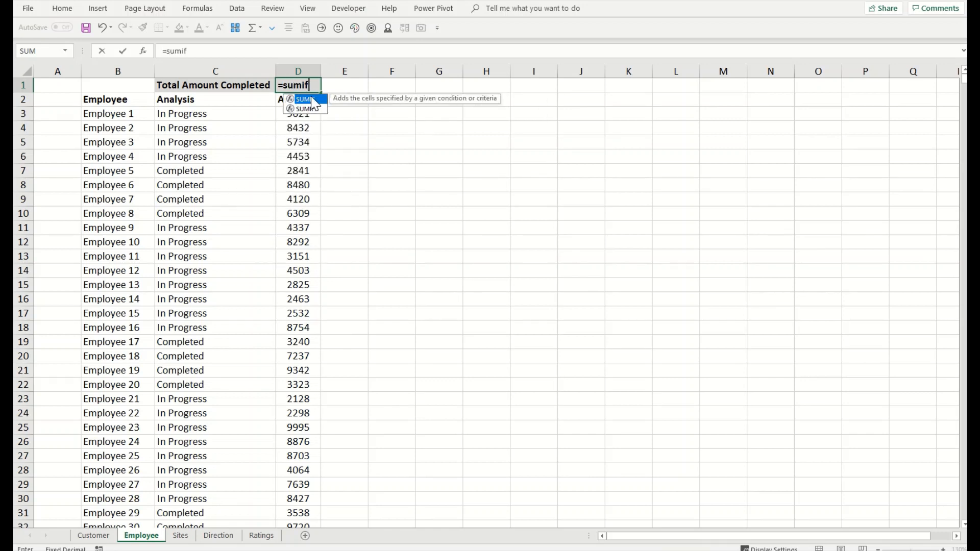
pyautogui.write('(')
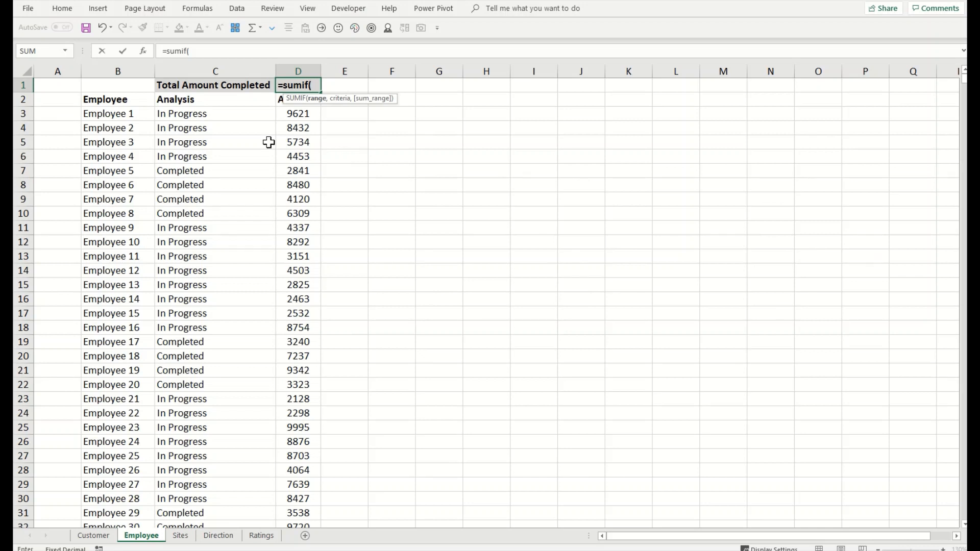
pyautogui.click(215, 71)
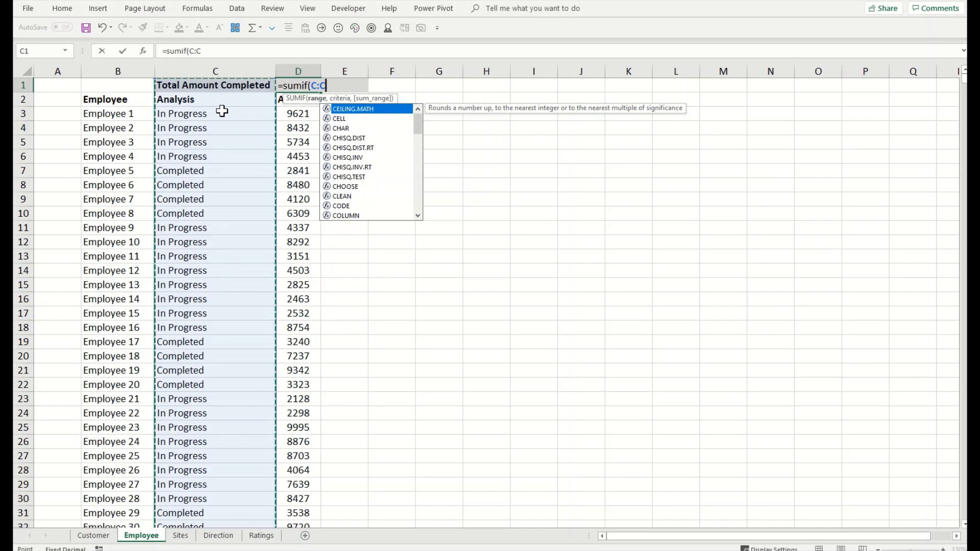
pyautogui.write(',')
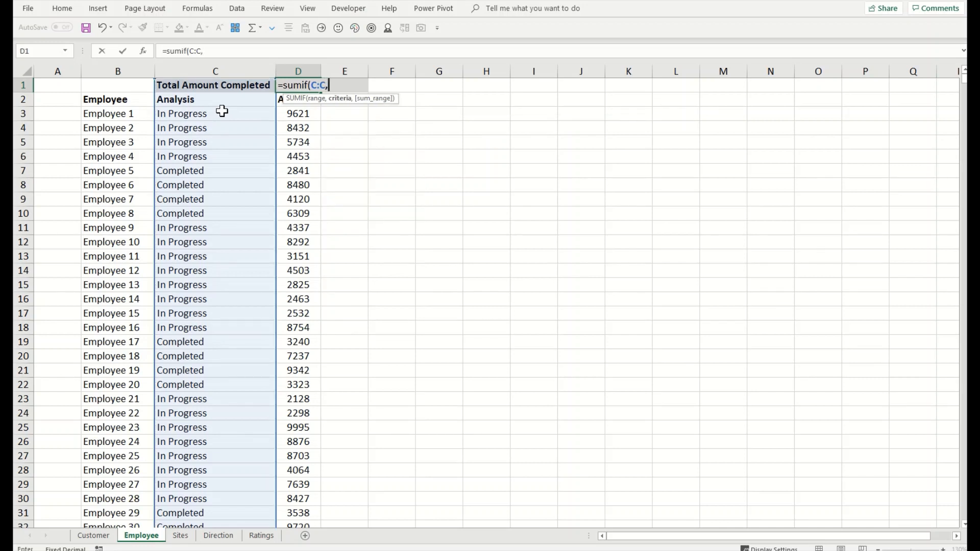
pyautogui.write('"Comple')
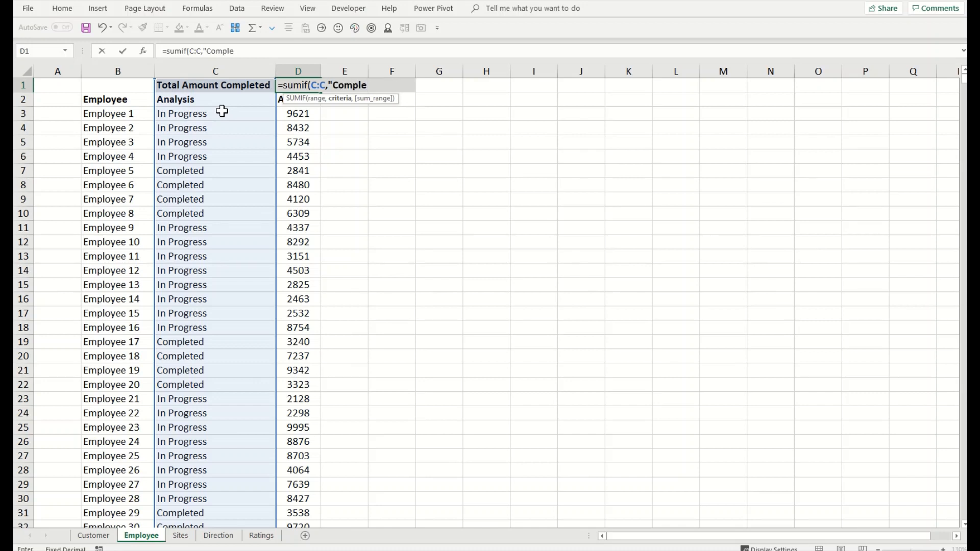
pyautogui.write('ted",')
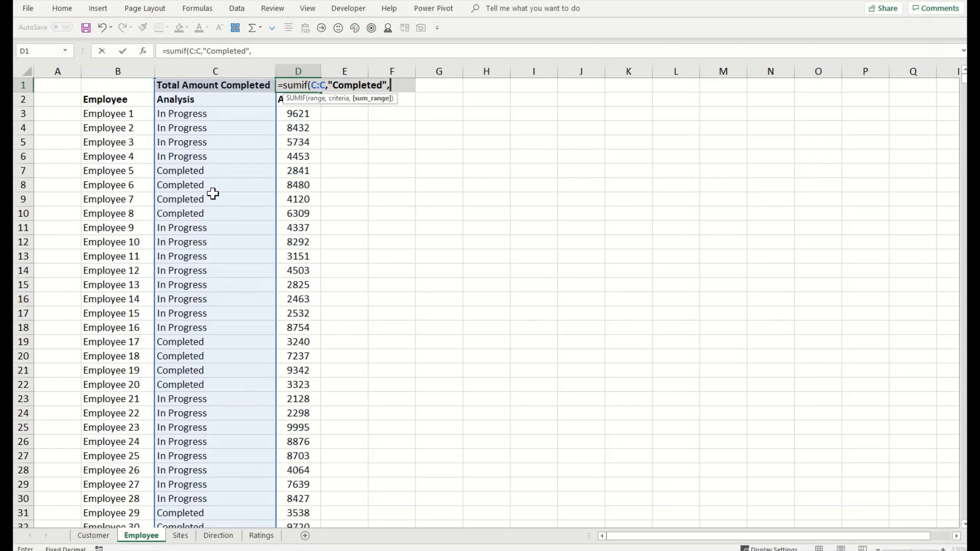
pyautogui.click(303, 61)
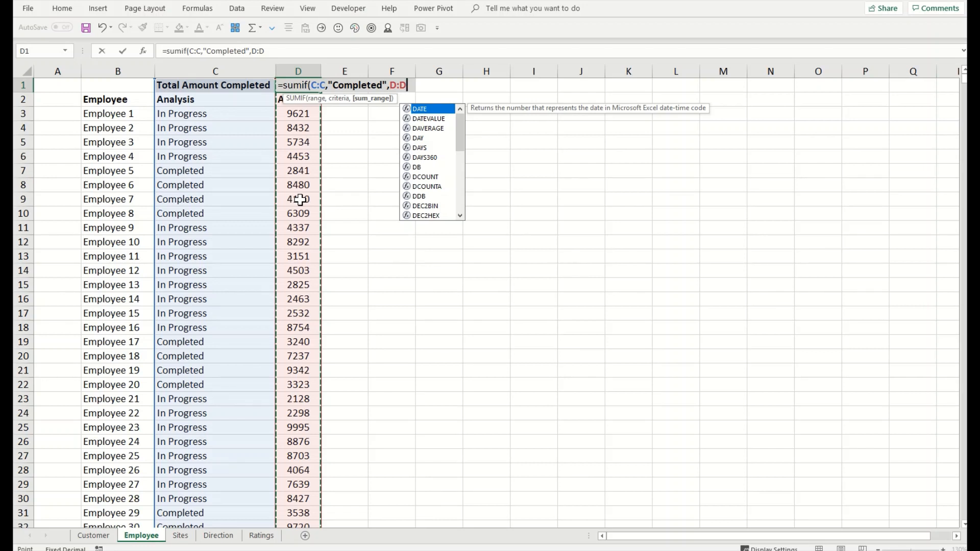
pyautogui.write(')')
pyautogui.press('Return')
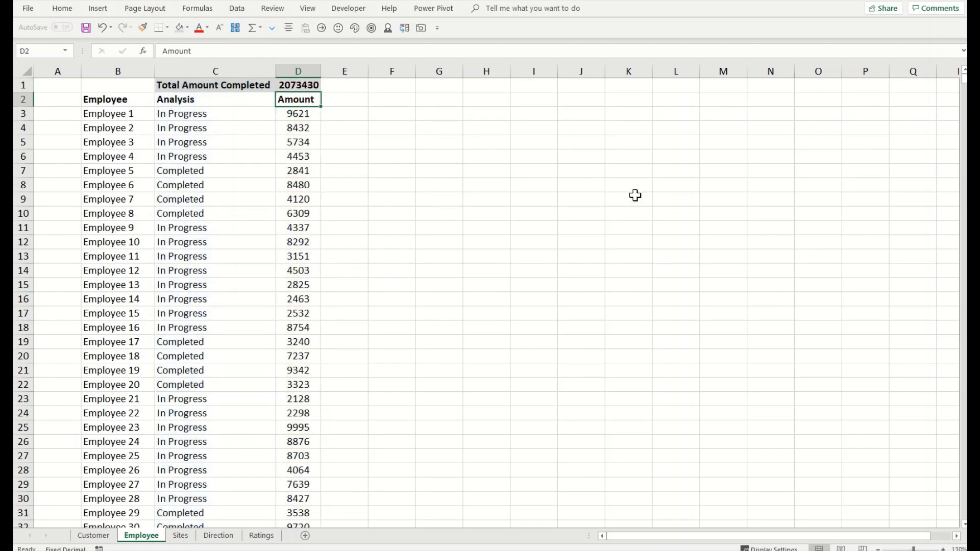
# Step: Change Employee 1's status in C3 to Started
pyautogui.click(309, 84)
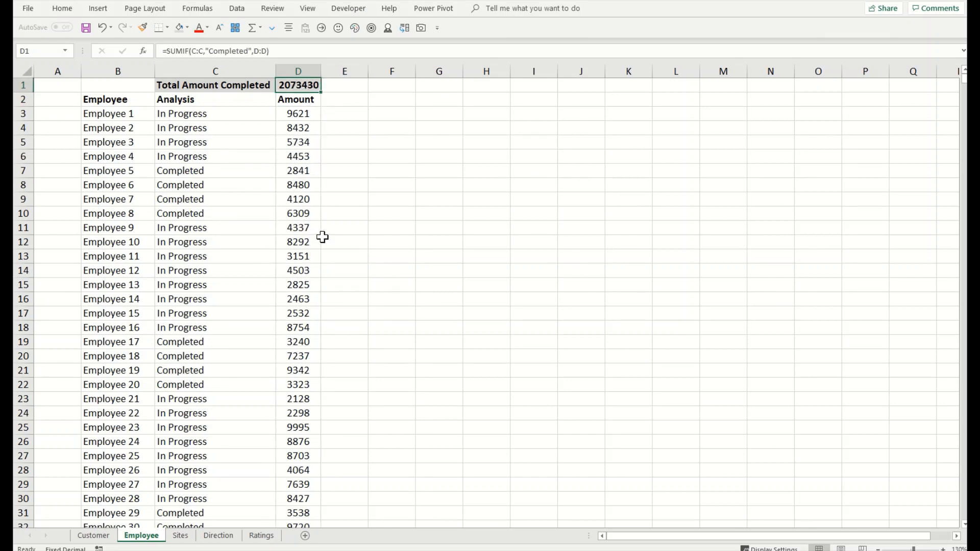
pyautogui.click(225, 114)
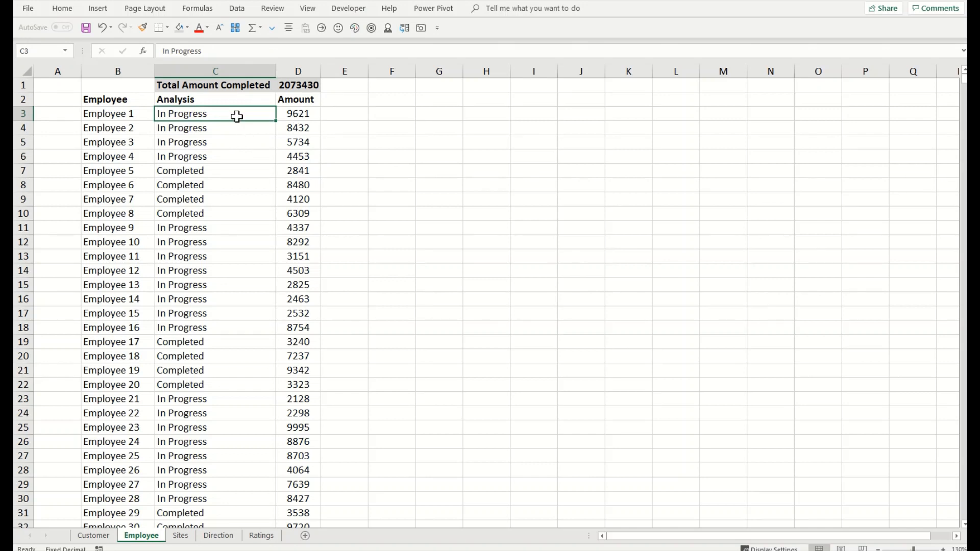
pyautogui.write('Started')
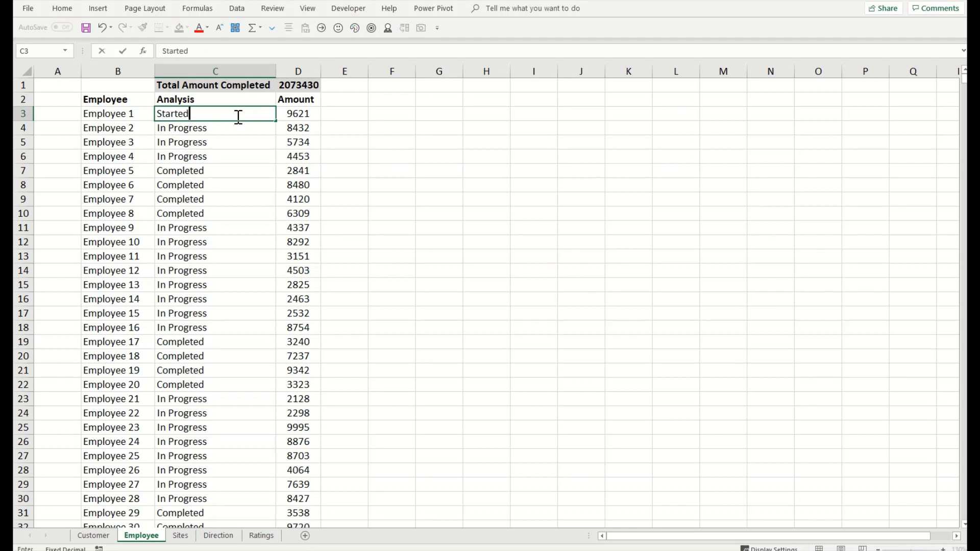
pyautogui.press('Return')
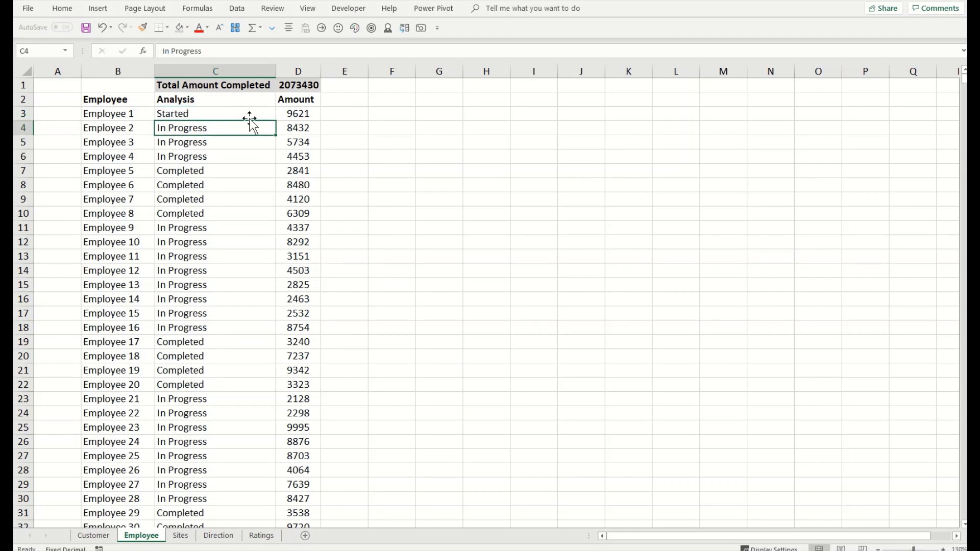
pyautogui.click(257, 115)
# Step: Edit D1's SUMIF criterion from "Completed" to "Started", so the total shows 9621
pyautogui.click(293, 88)
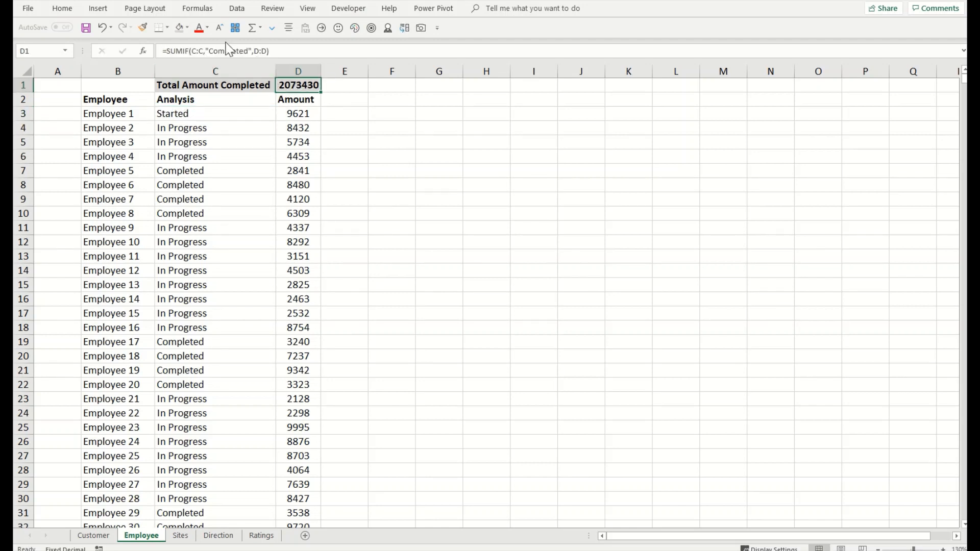
pyautogui.click(236, 51)
pyautogui.moveTo(248, 51); pyautogui.dragTo(214, 50)
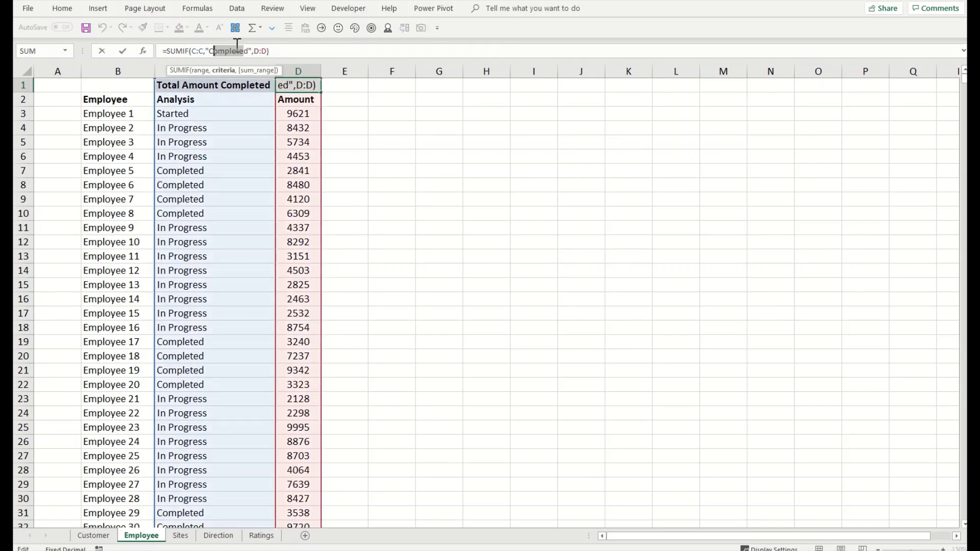
pyautogui.press('BackSpace')
pyautogui.press('BackSpace')
pyautogui.write('Sta')
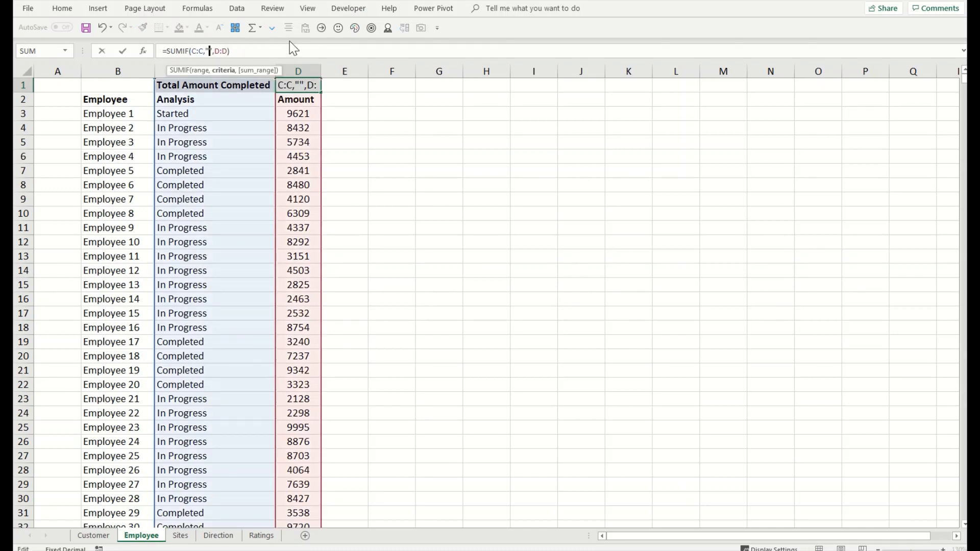
pyautogui.write('rted')
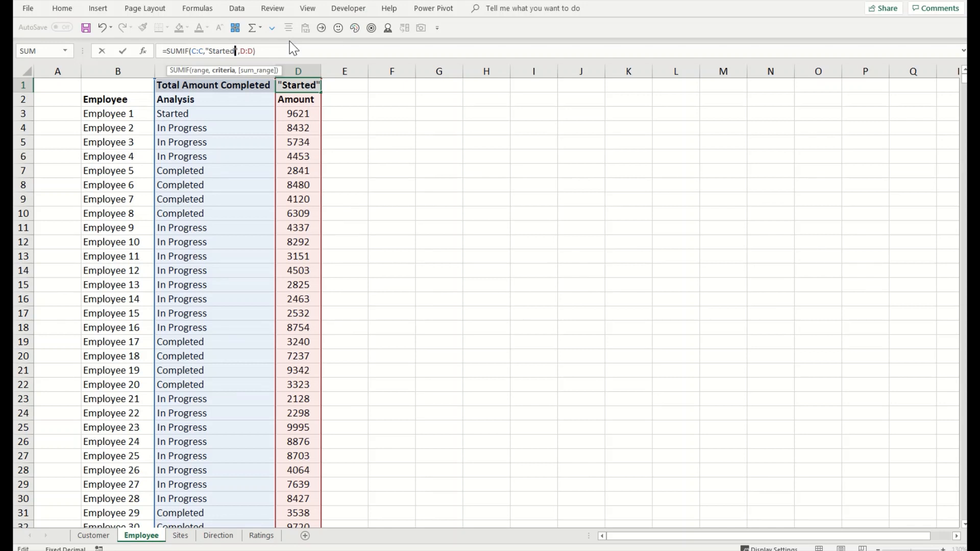
pyautogui.click(260, 50)
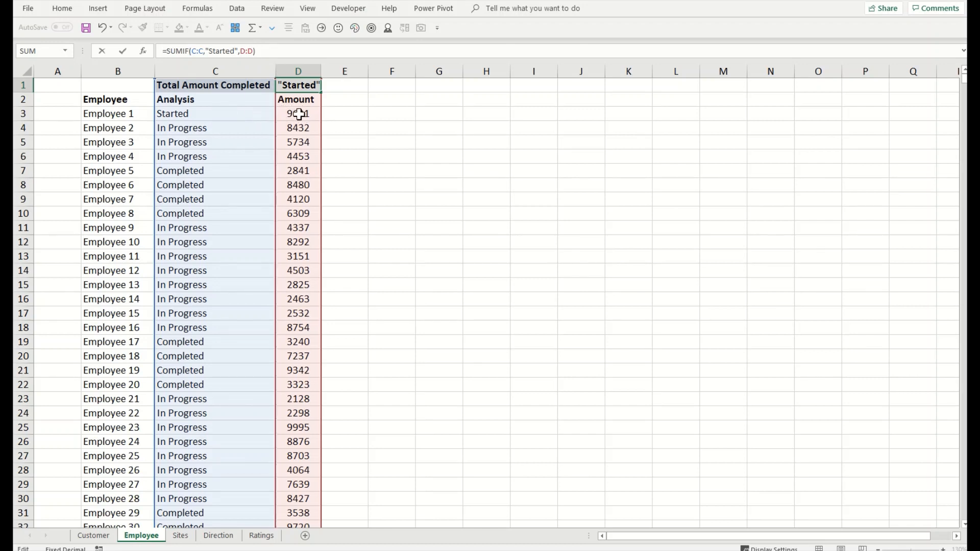
pyautogui.press('Return')
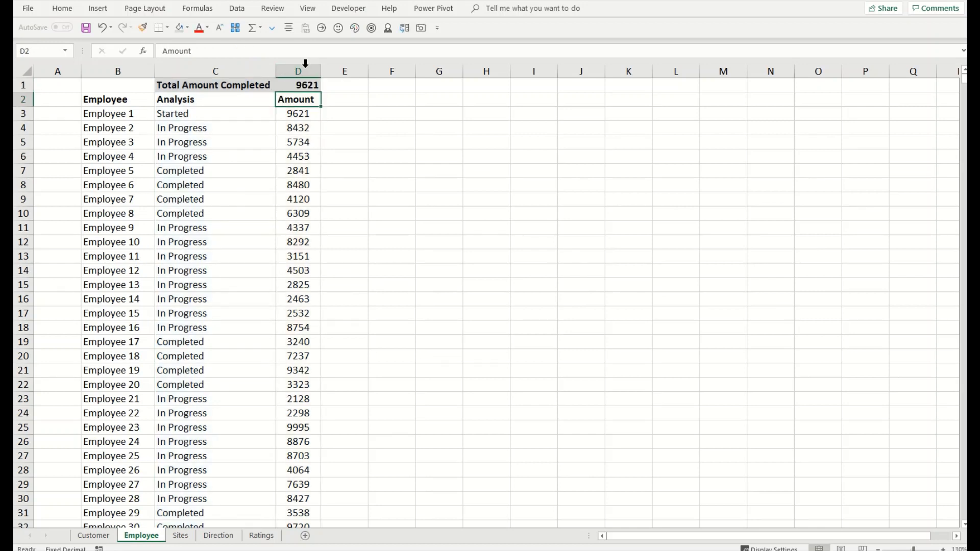
# Step: Copy the Started status from C3 into Employee 4's status cell C6
pyautogui.click(309, 85)
pyautogui.click(309, 113)
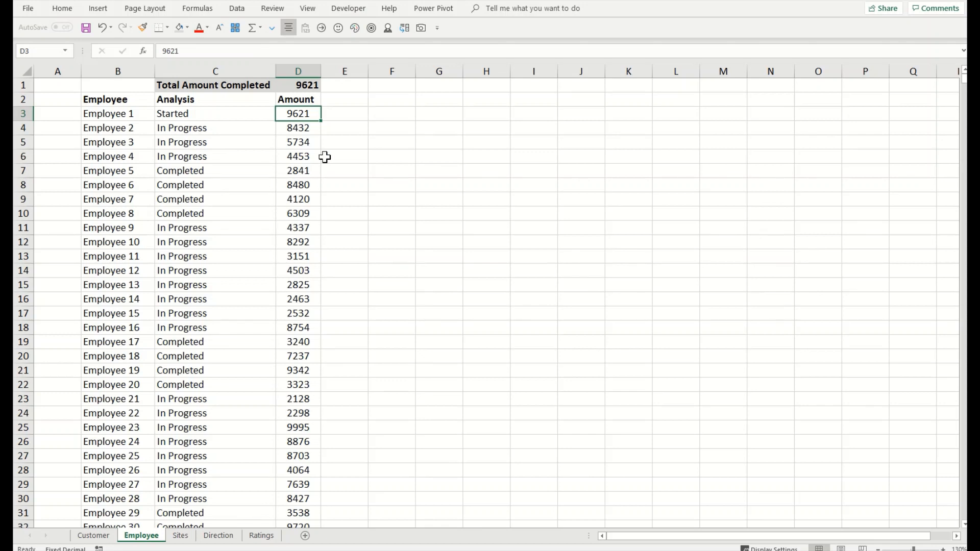
pyautogui.click(234, 111)
pyautogui.hotkey('ctrl', 'c')
pyautogui.press('Down')
pyautogui.press('Down')
pyautogui.press('Down')
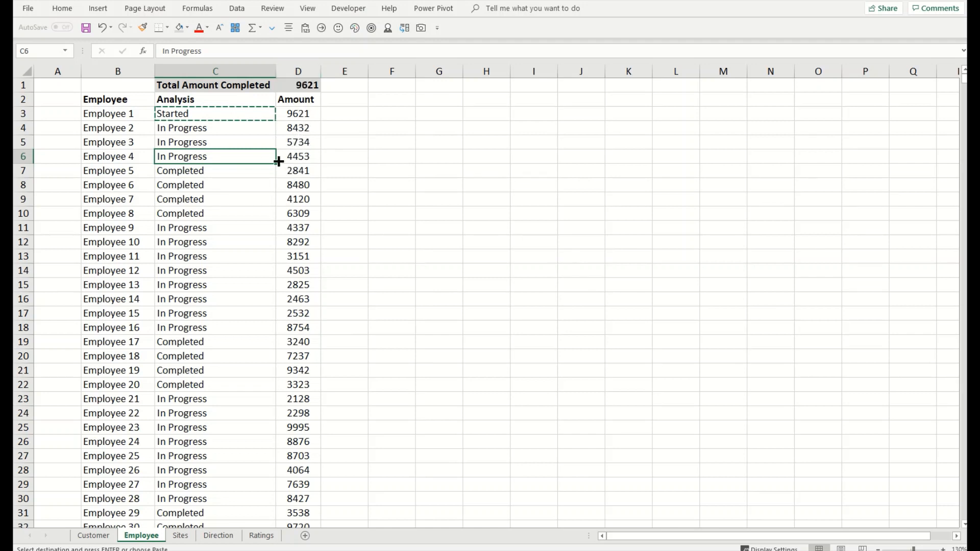
pyautogui.hotkey('ctrl', 'v')
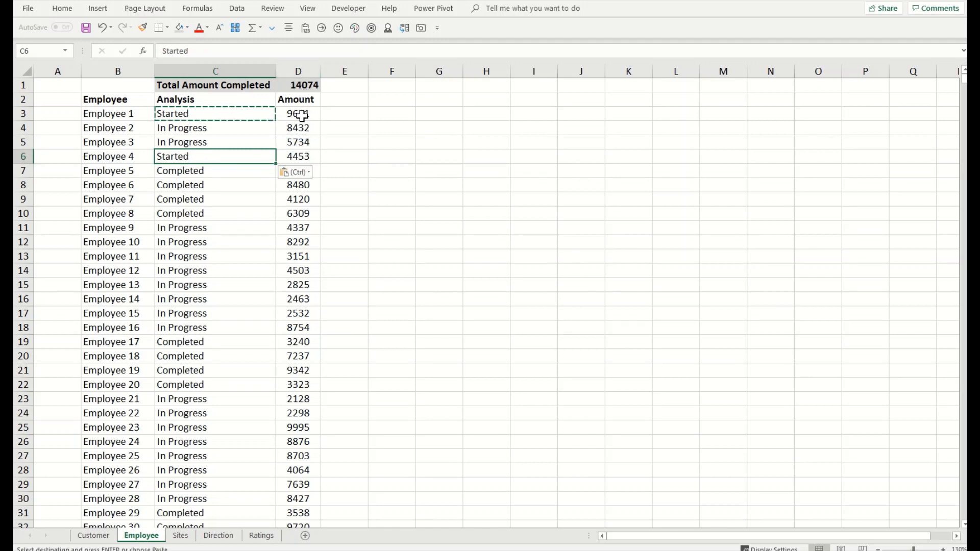
# Step: Select amounts D3 and D6 to confirm D1's new total of 14074
pyautogui.click(300, 113)
pyautogui.keyDown('ctrl'); pyautogui.click(300, 155); pyautogui.keyUp('ctrl')
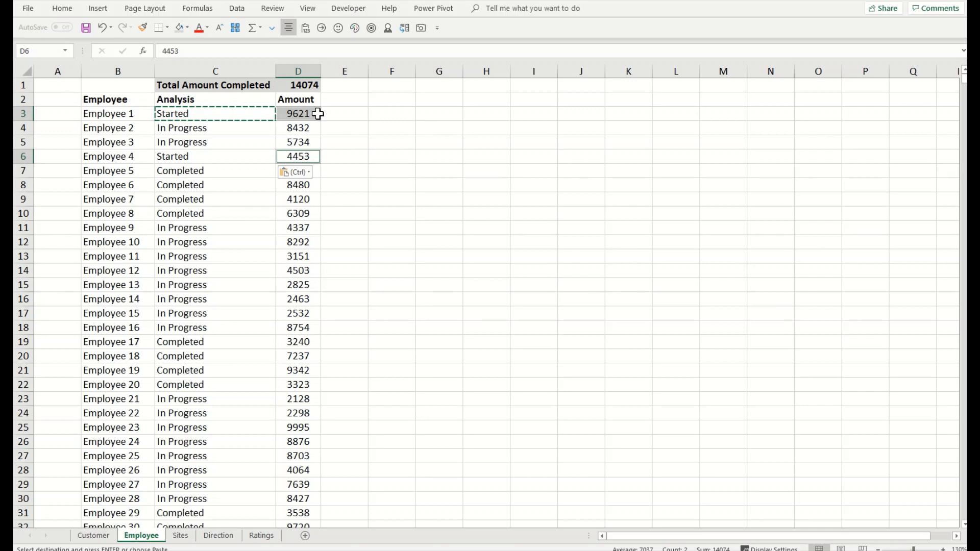
pyautogui.click(300, 85)
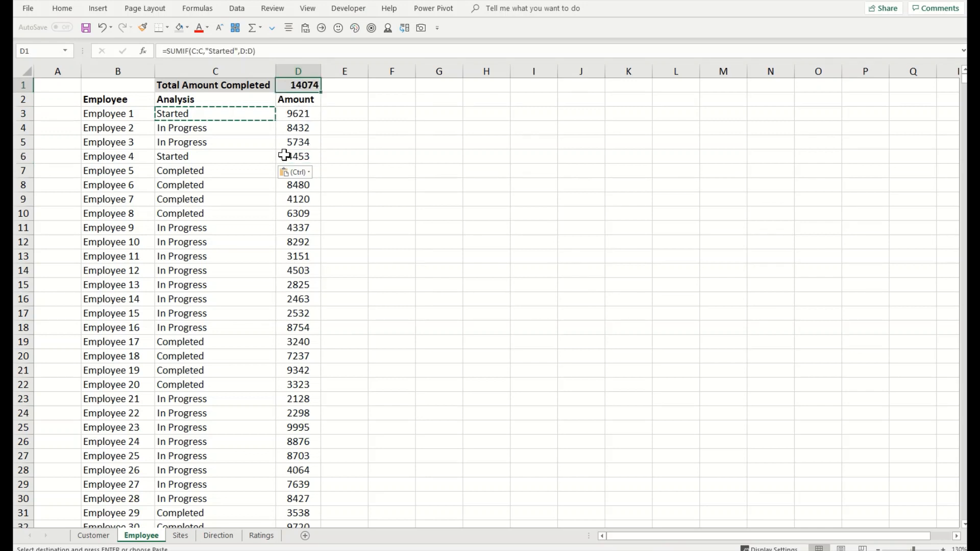
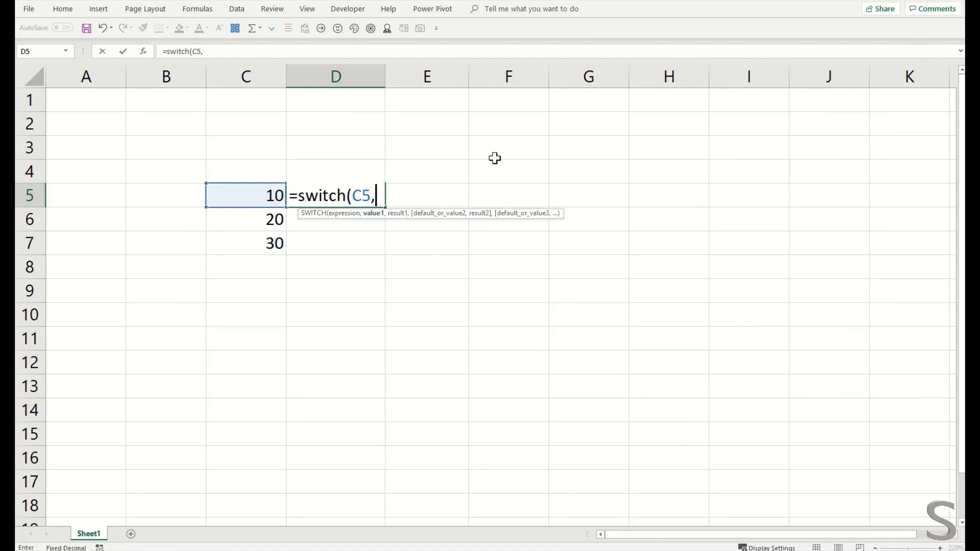
# Step: Complete D5's SWITCH on C5: Good for 10, Better for 20, Best for 30, else Still Checking
pyautogui.write('10')
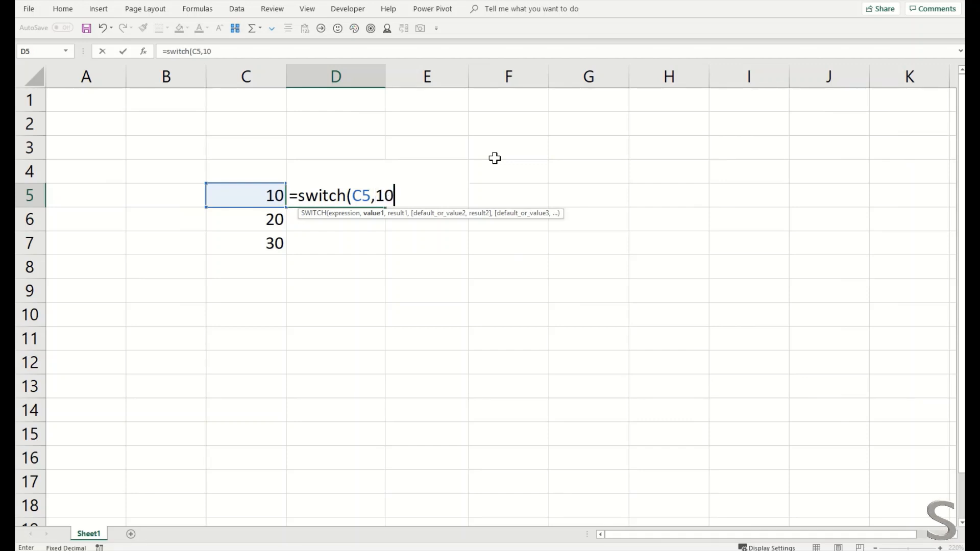
pyautogui.write(',"Go')
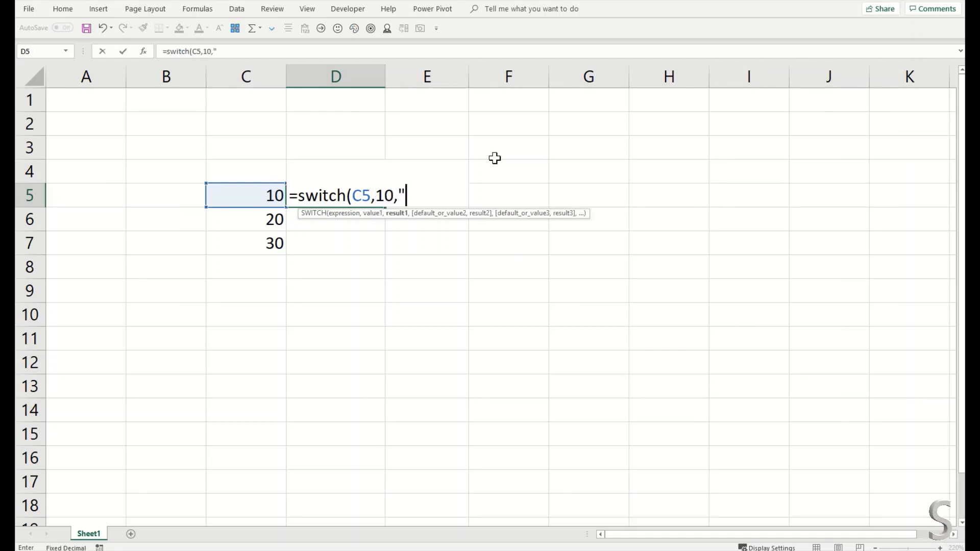
pyautogui.write('od"')
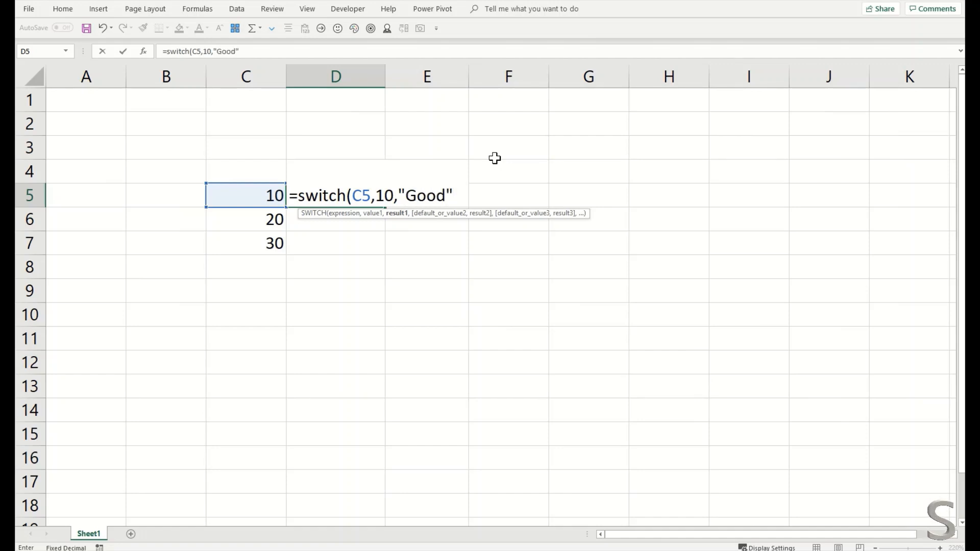
pyautogui.write(',20"')
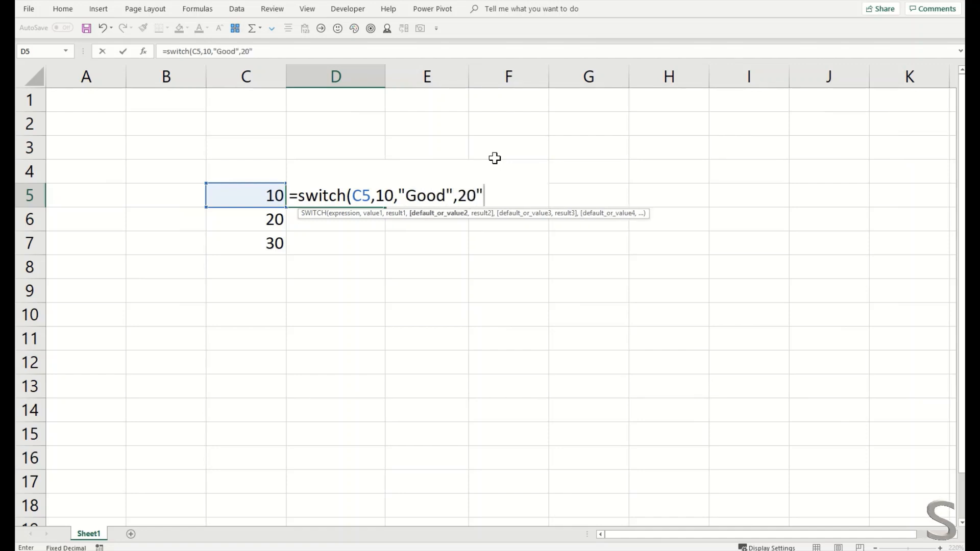
pyautogui.press('BackSpace')
pyautogui.write(',"Bett')
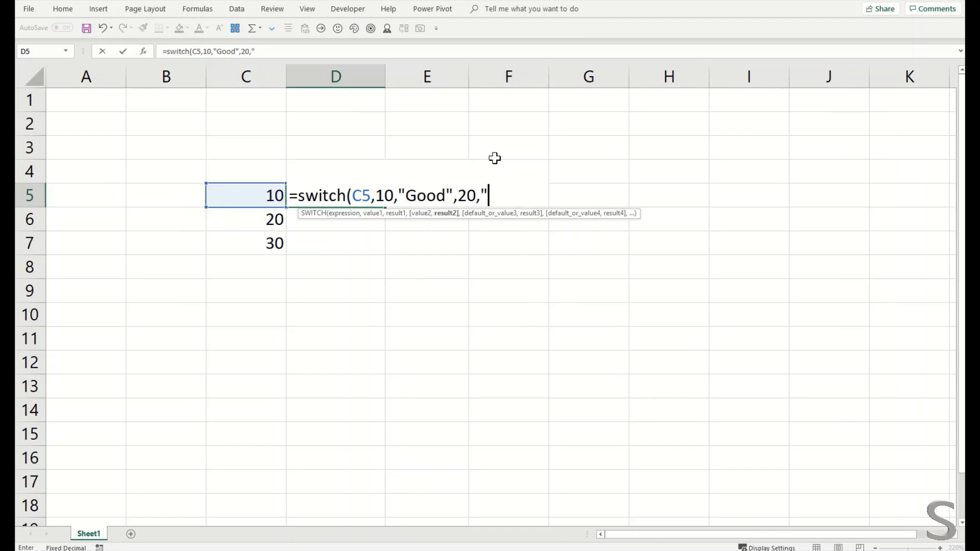
pyautogui.write('er",')
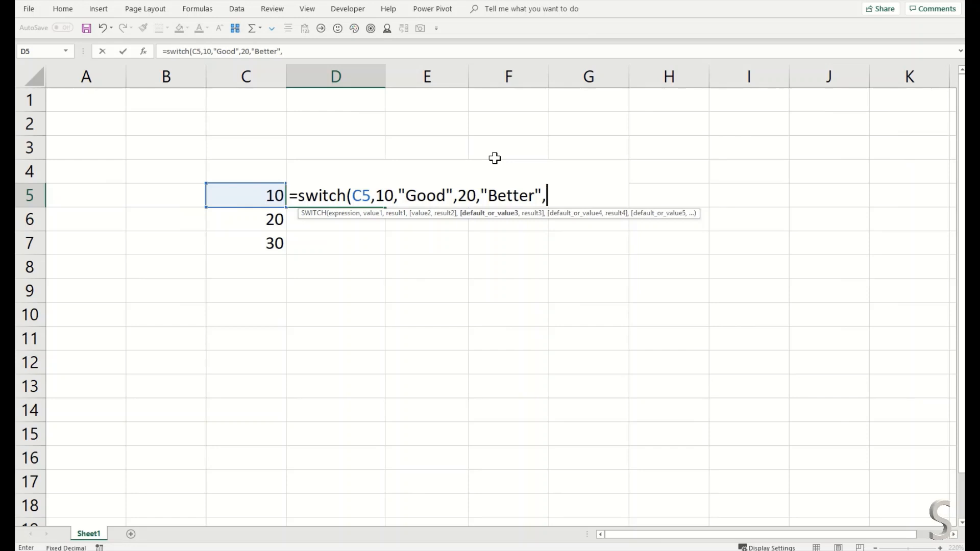
pyautogui.write('30,"')
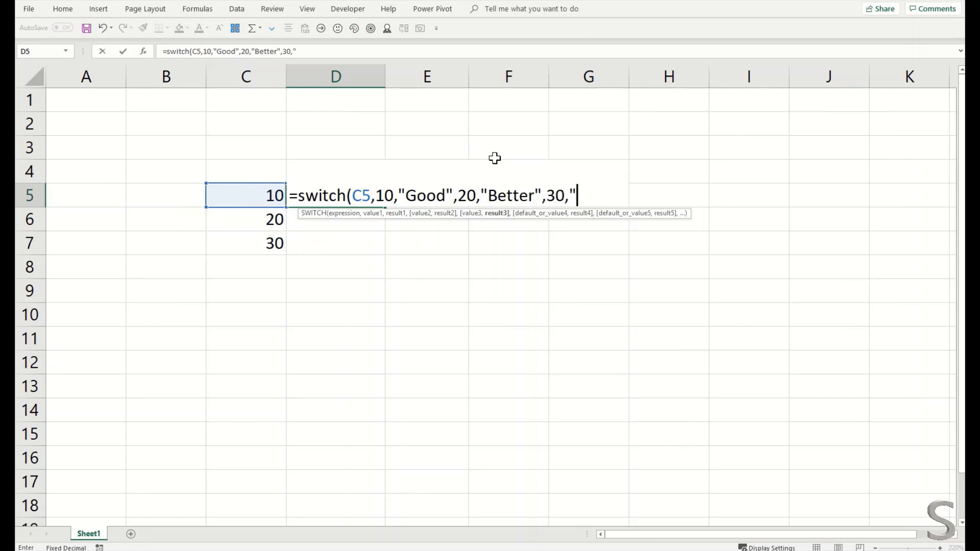
pyautogui.write('Best')
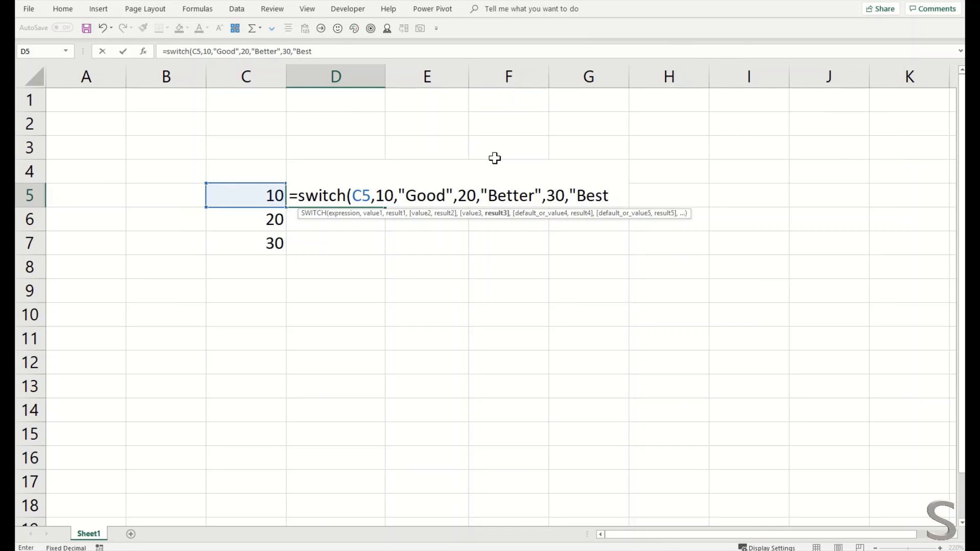
pyautogui.write('",')
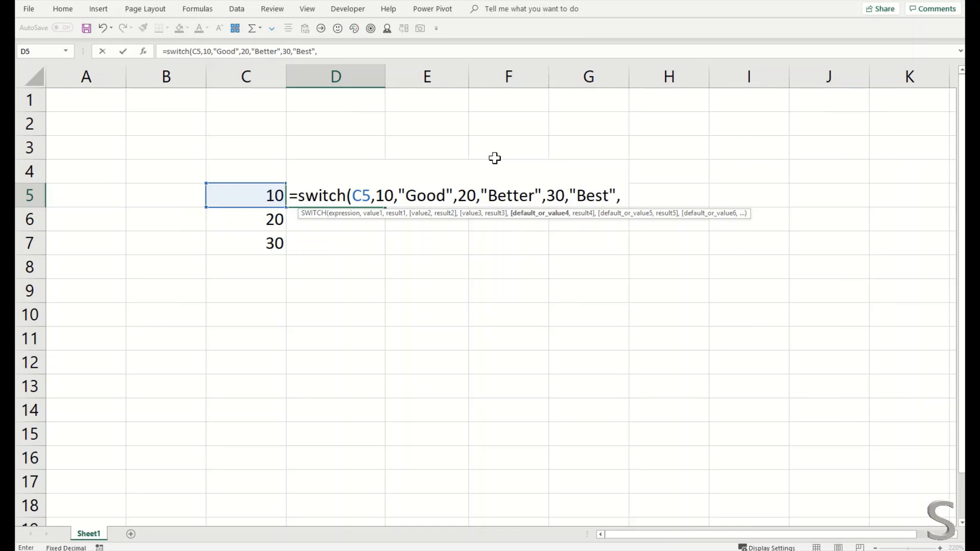
pyautogui.write('"Still Checking')
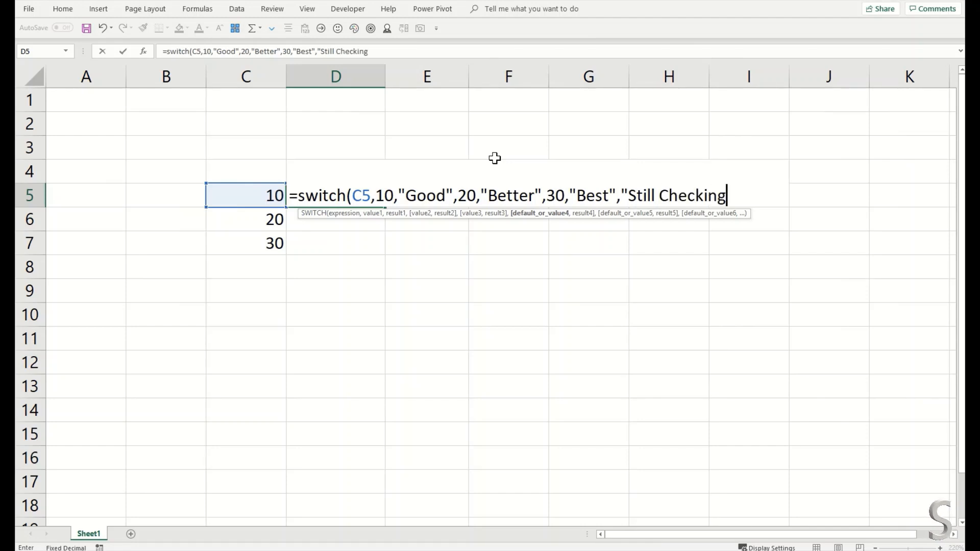
pyautogui.write('")')
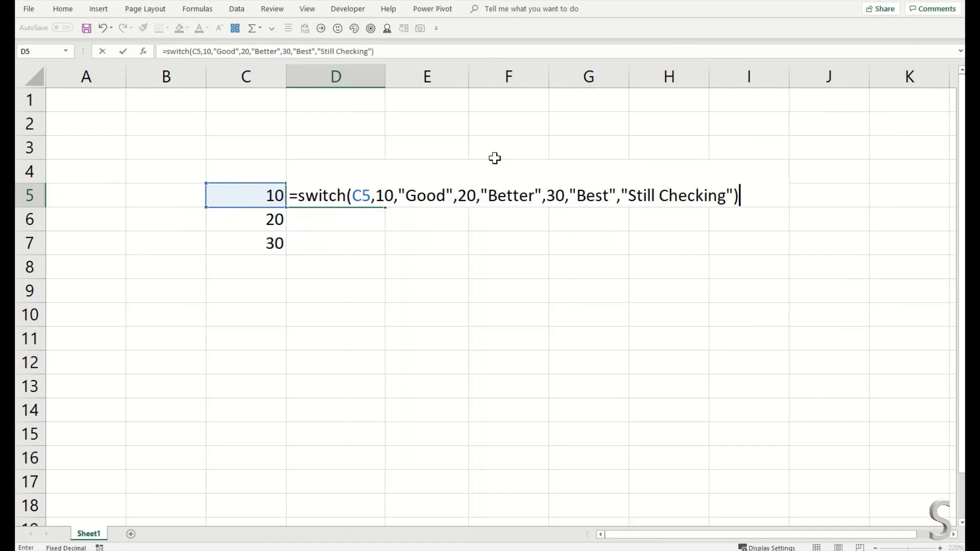
pyautogui.press('Return')
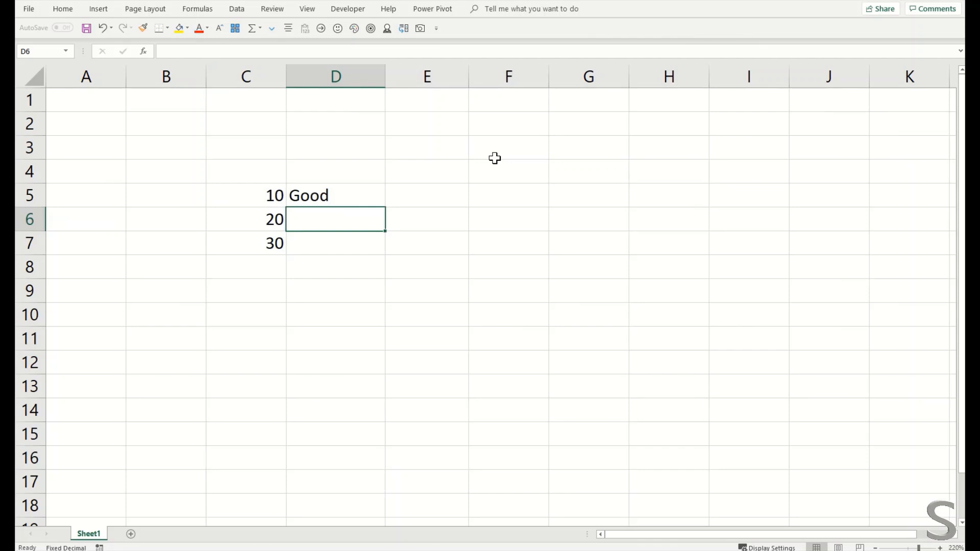
# Step: Enter 40 in C8 below the existing values
pyautogui.click(329, 200)
pyautogui.click(284, 256)
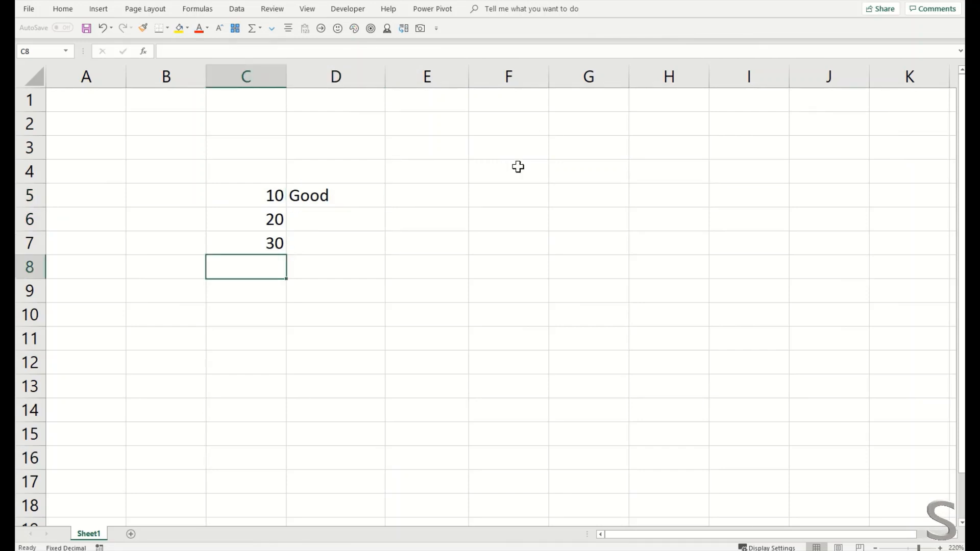
pyautogui.write('40')
pyautogui.press('Return')
pyautogui.press('Up')
pyautogui.press('Up')
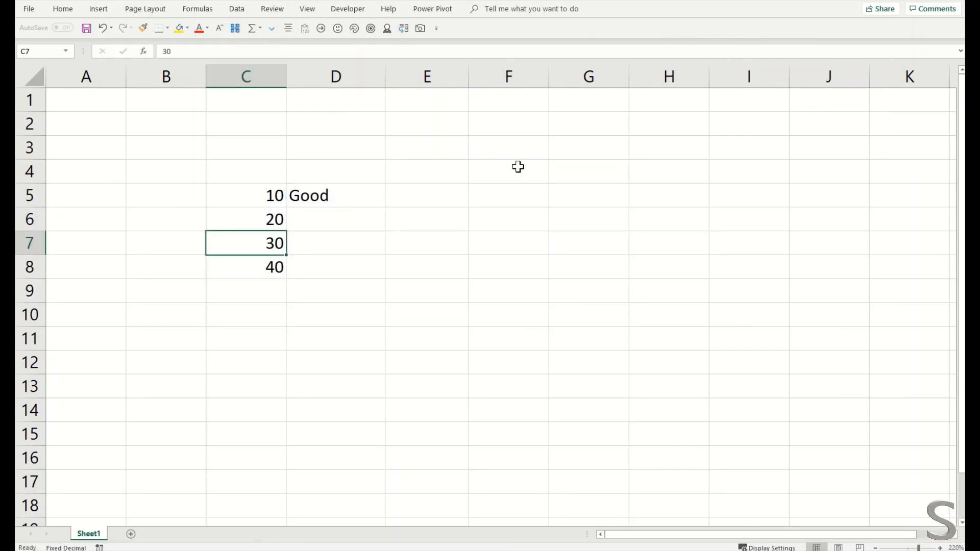
# Step: Fill D5's SWITCH formula down through D8 and review the copied formulas
pyautogui.click(365, 203)
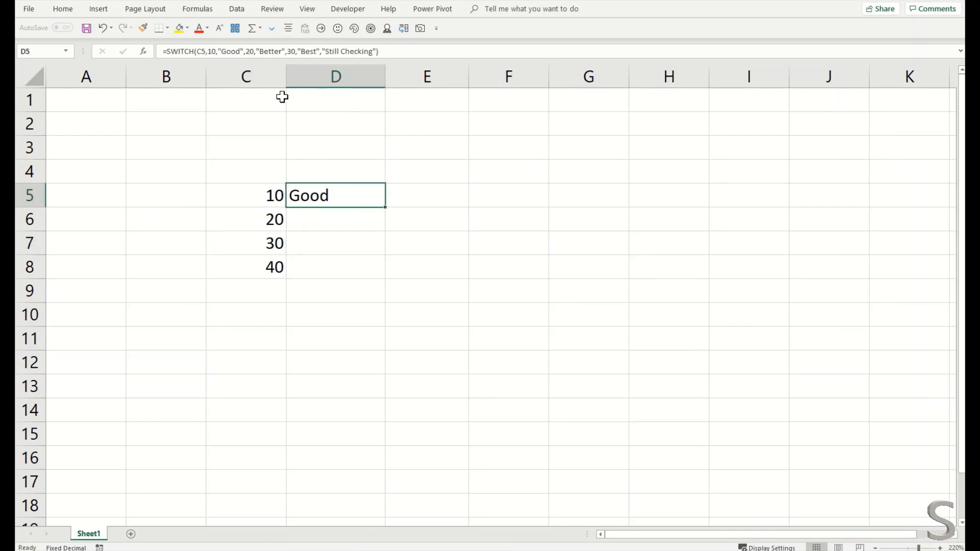
pyautogui.click(333, 219)
pyautogui.click(332, 199)
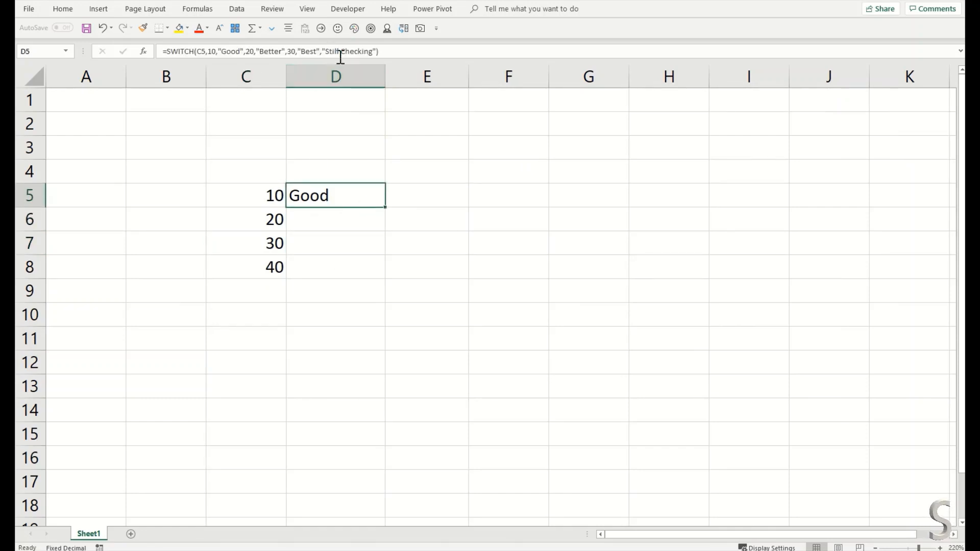
pyautogui.moveTo(383, 207); pyautogui.dragTo(382, 267)
pyautogui.click(313, 196)
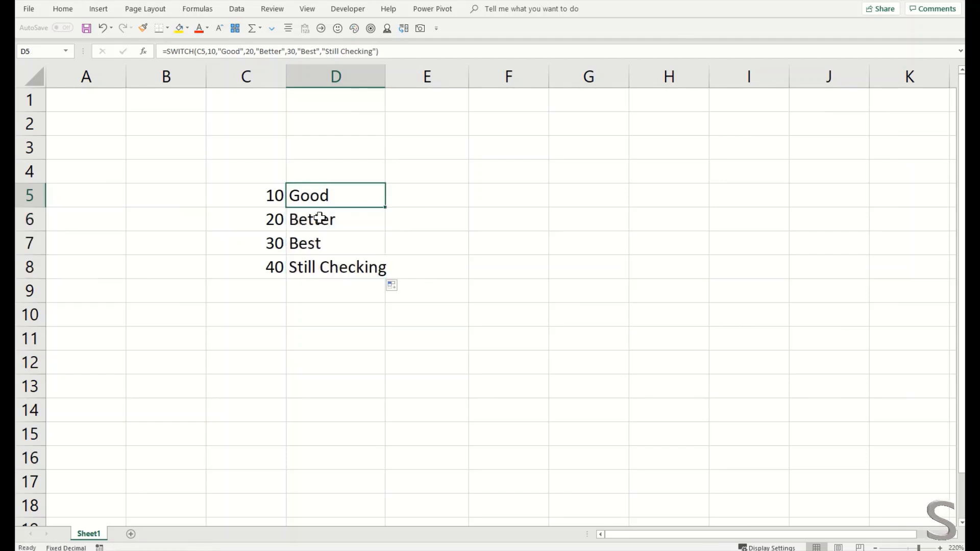
pyautogui.click(321, 223)
pyautogui.click(322, 244)
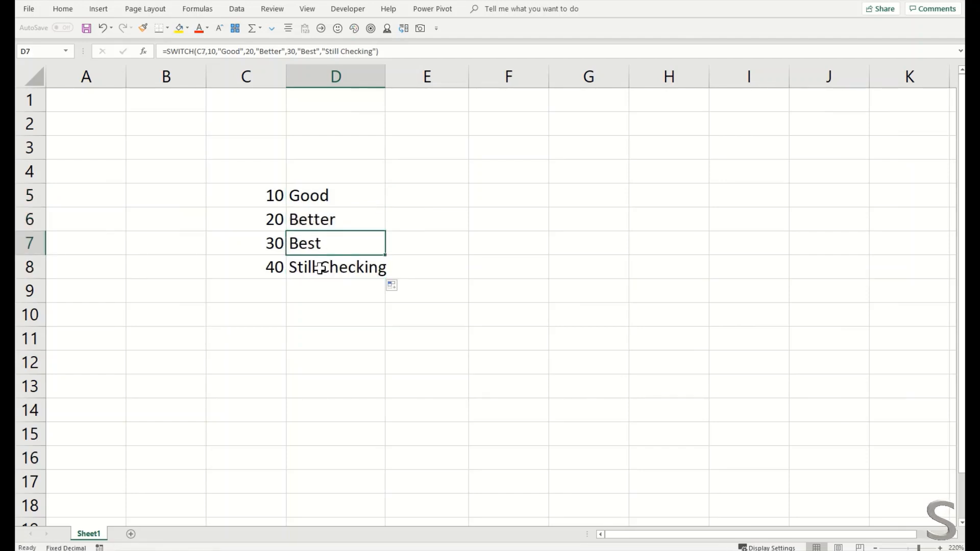
pyautogui.click(320, 267)
pyautogui.click(304, 200)
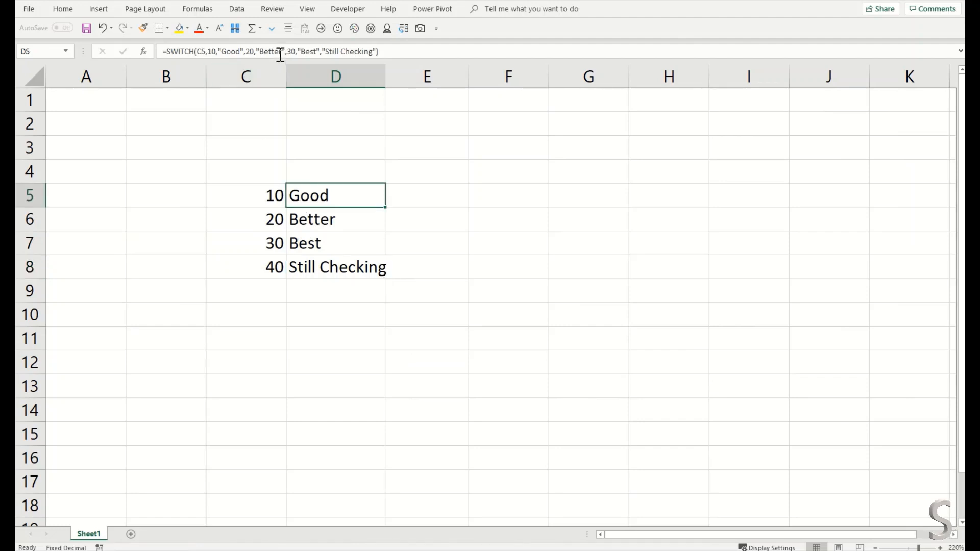
pyautogui.click(281, 55)
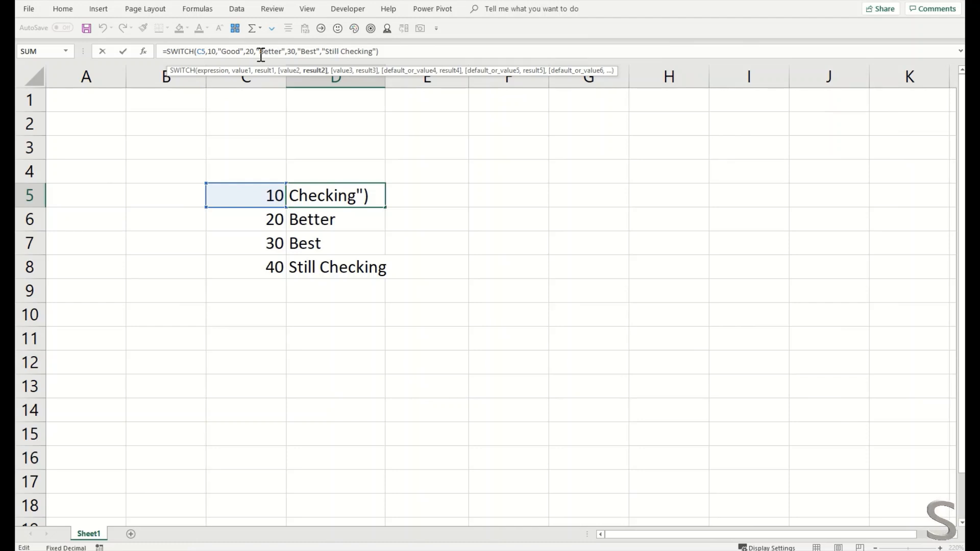
pyautogui.press('Left')
pyautogui.press('Return')
# Step: Change C8 to 50 and C5 to 100 to test the SWITCH labels
pyautogui.press('Down')
pyautogui.press('Down')
pyautogui.press('Down')
pyautogui.press('Left')
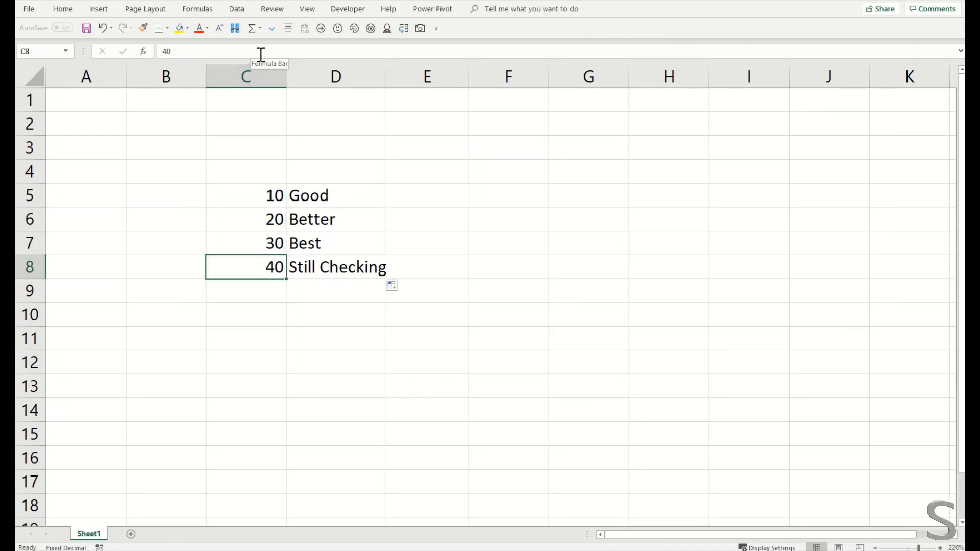
pyautogui.write('50')
pyautogui.press('Return')
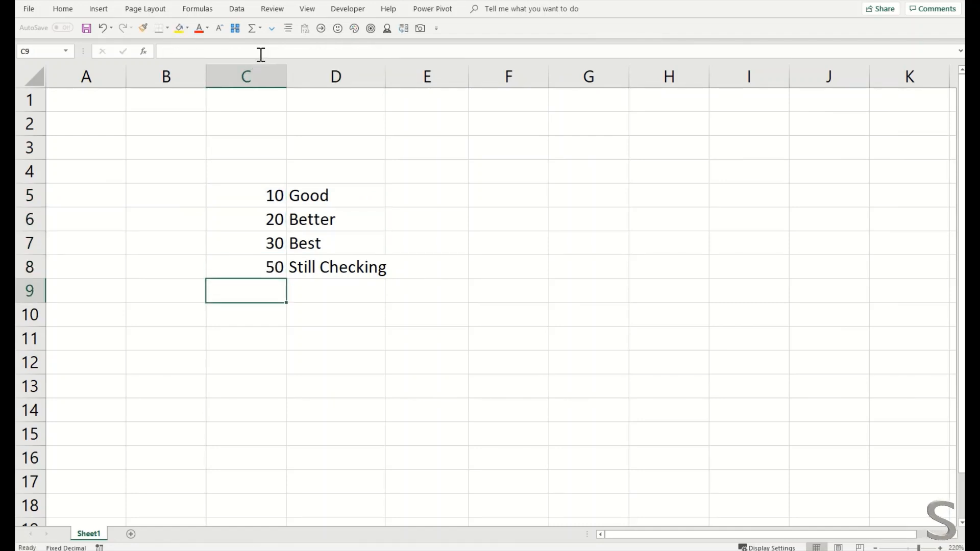
pyautogui.press('Up')
pyautogui.press('Up')
pyautogui.press('Up')
pyautogui.press('Up')
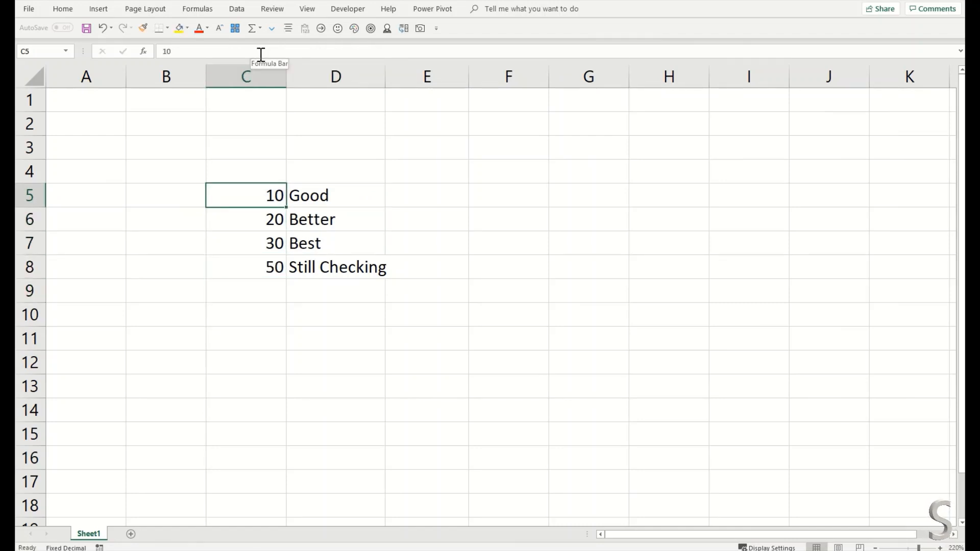
pyautogui.write('100')
pyautogui.press('Return')
pyautogui.press('Up')
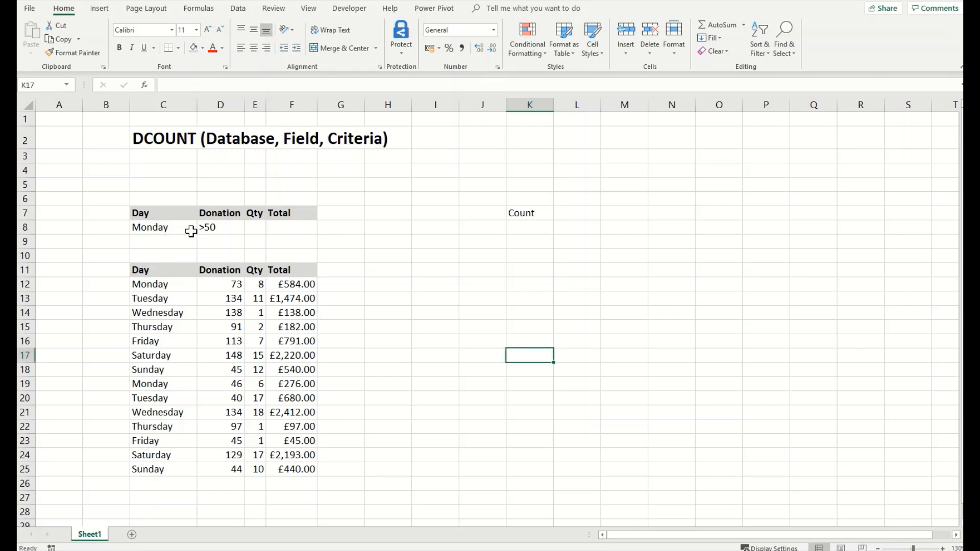
pyautogui.moveTo(176, 214); pyautogui.dragTo(299, 227)
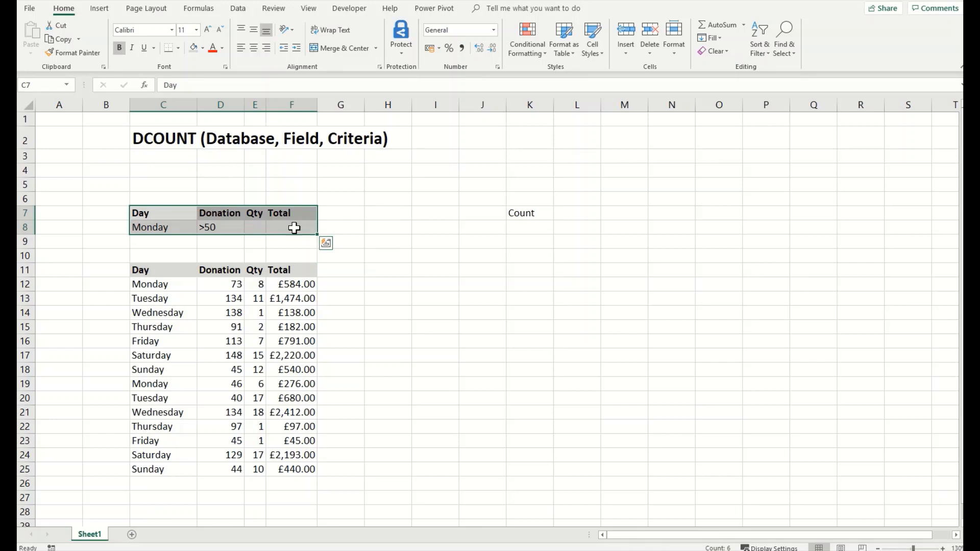
pyautogui.moveTo(172, 269); pyautogui.dragTo(286, 466)
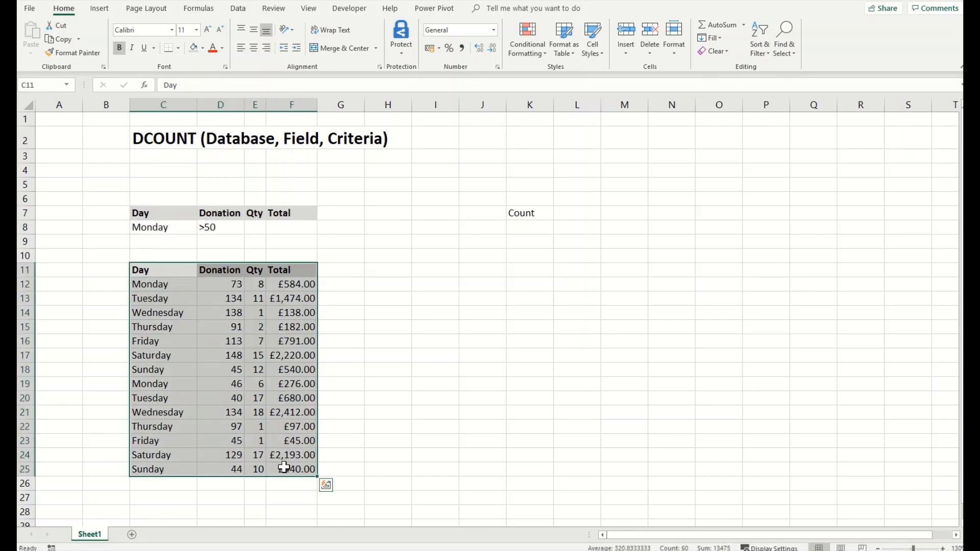
pyautogui.click(179, 231)
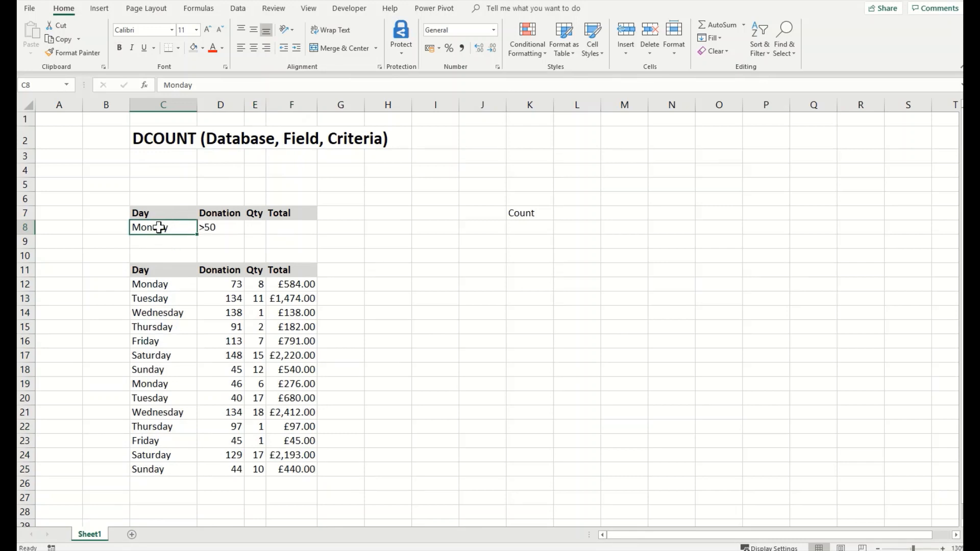
pyautogui.click(215, 228)
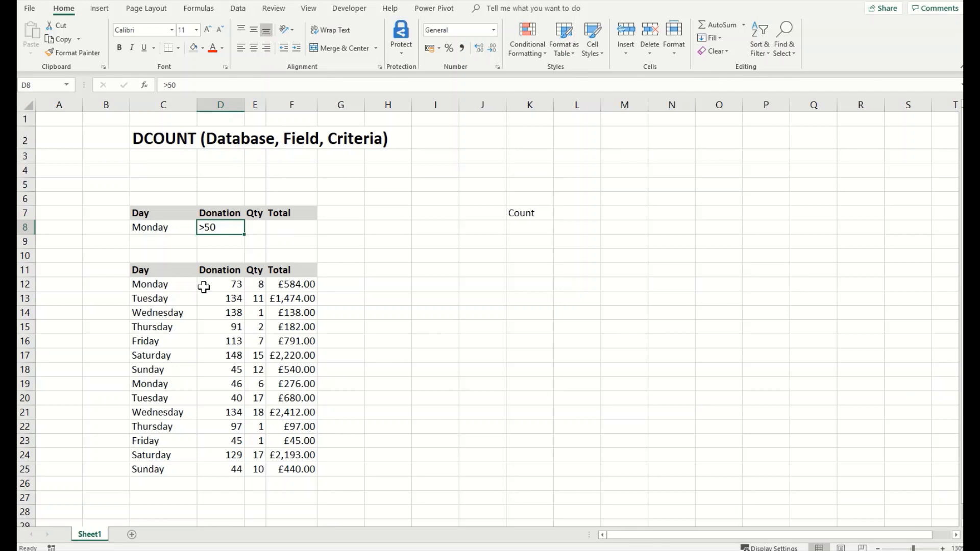
pyautogui.moveTo(189, 282); pyautogui.dragTo(234, 282)
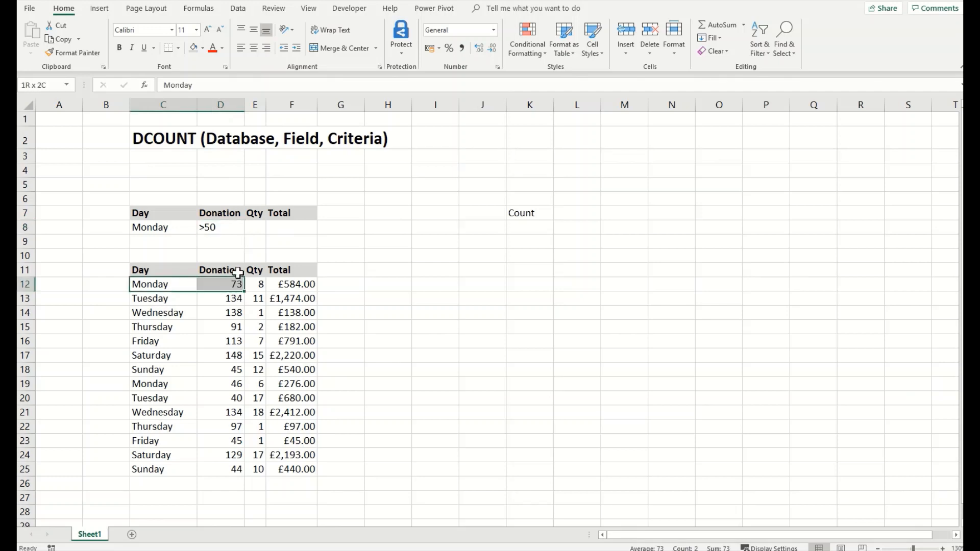
pyautogui.click(205, 50)
pyautogui.click(215, 141)
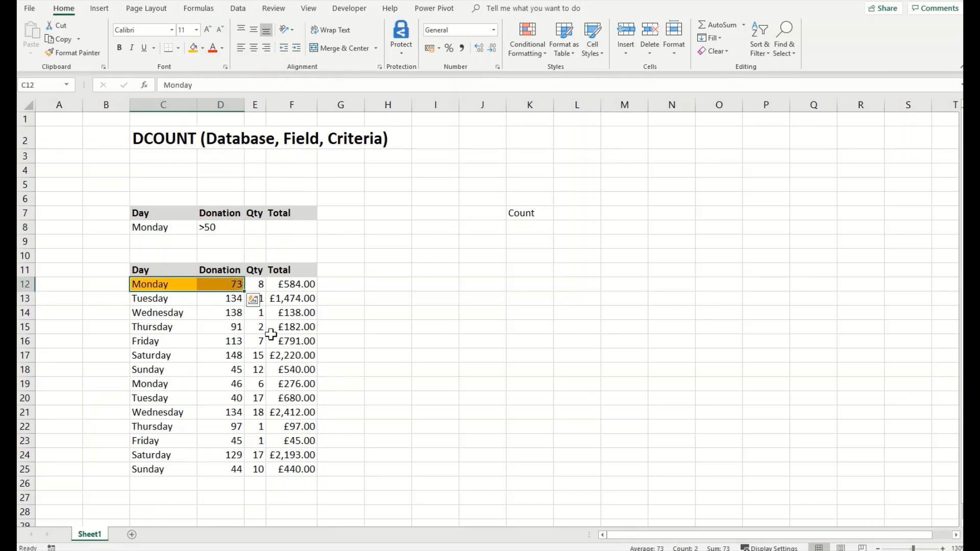
pyautogui.moveTo(188, 383); pyautogui.dragTo(213, 382)
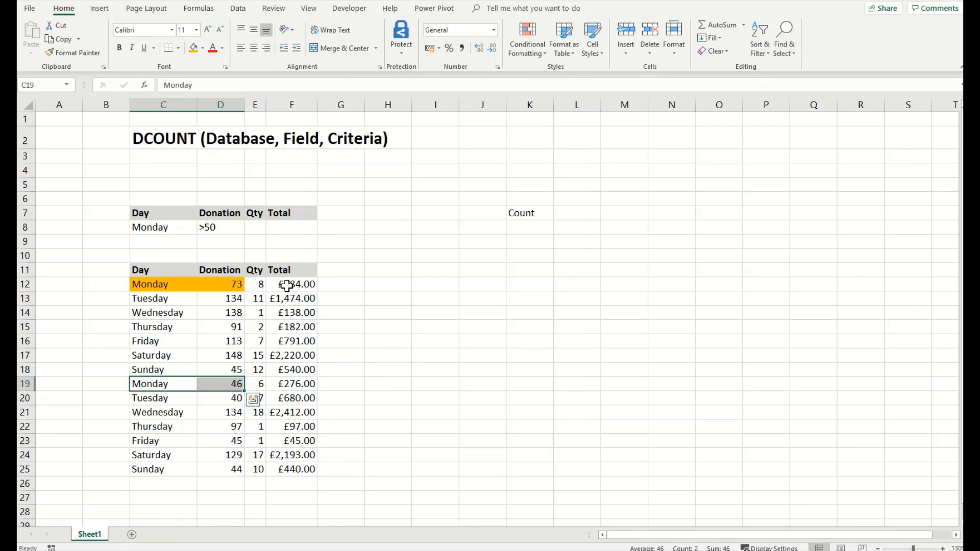
pyautogui.click(205, 284)
pyautogui.keyDown('shift'); pyautogui.click(301, 287); pyautogui.keyUp('shift')
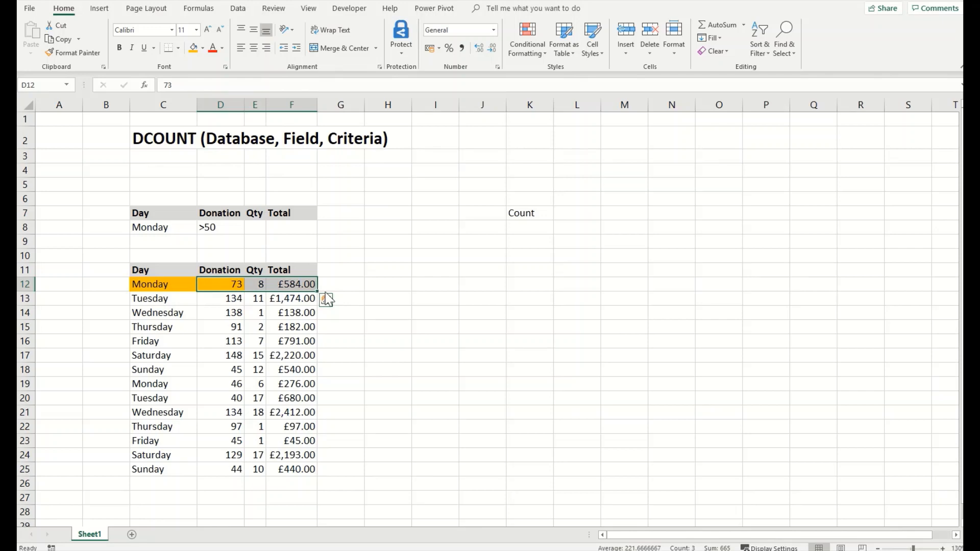
pyautogui.click(565, 214)
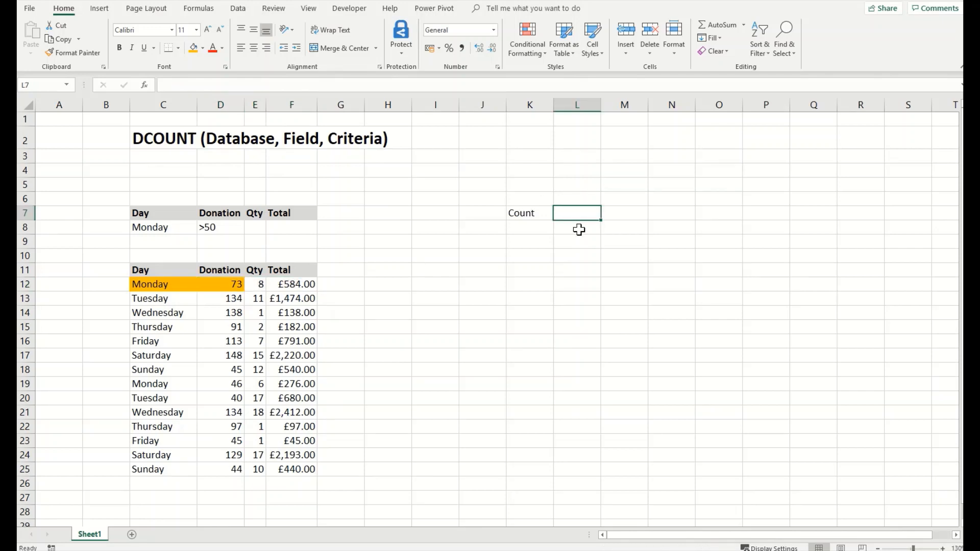
# Step: Start =DCOUNT( in L7 using the donation table C11:F25 as the database
pyautogui.write('=')
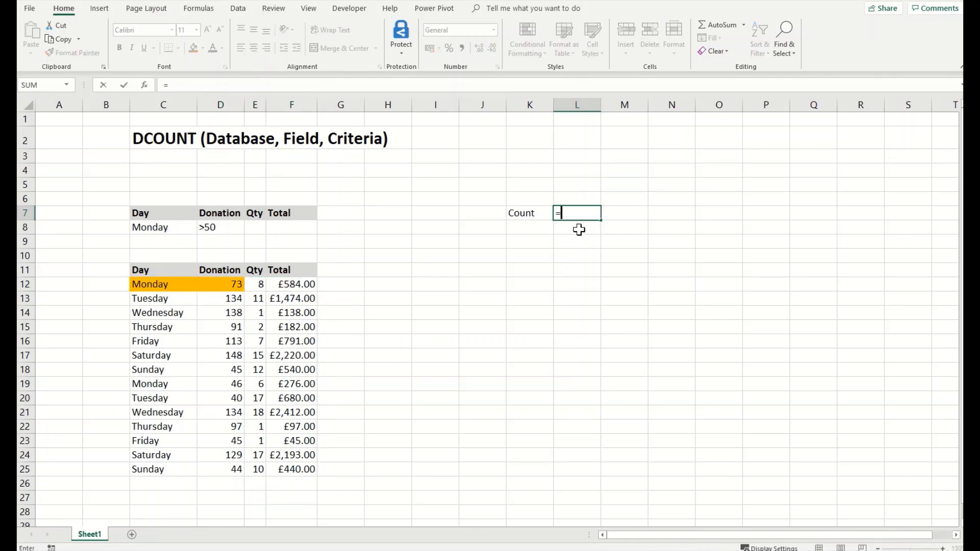
pyautogui.write('Dcount')
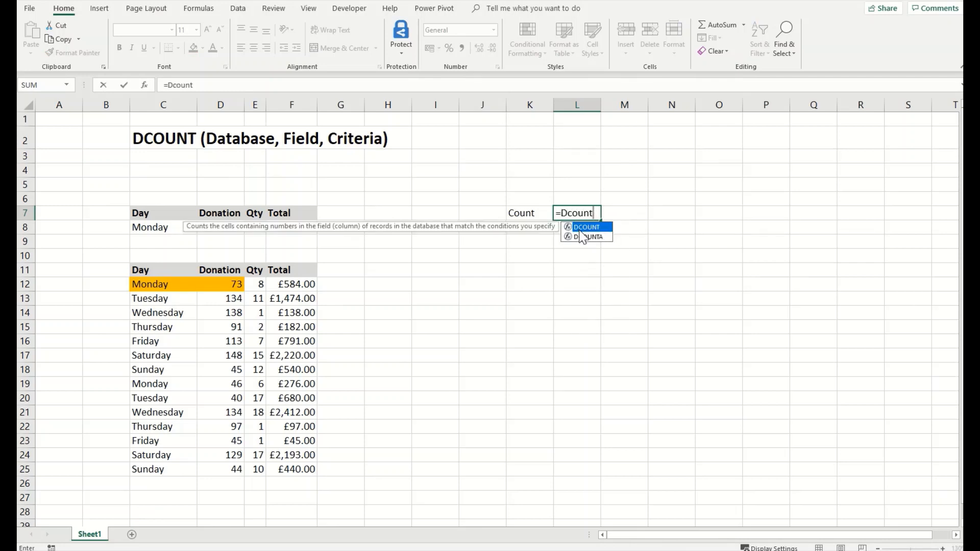
pyautogui.write('(')
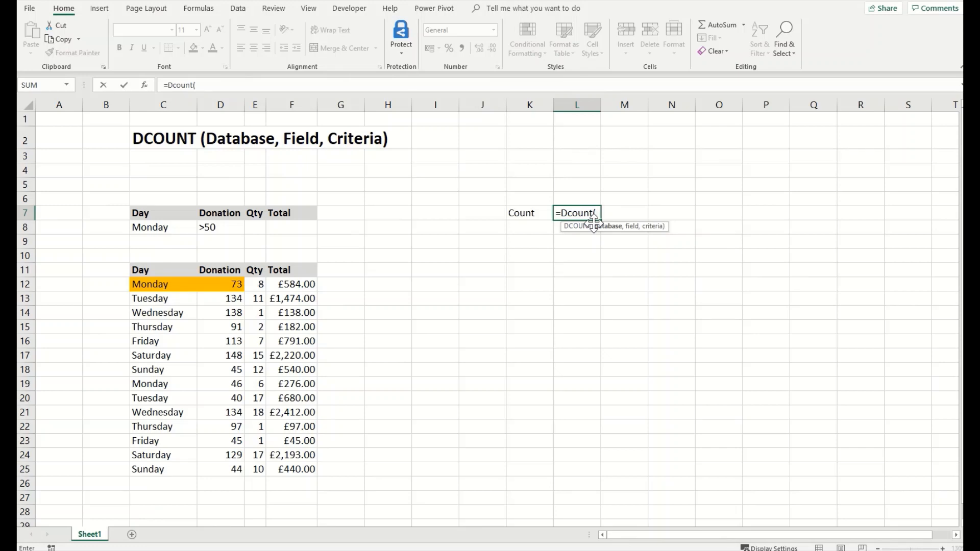
pyautogui.moveTo(161, 283); pyautogui.dragTo(163, 476)
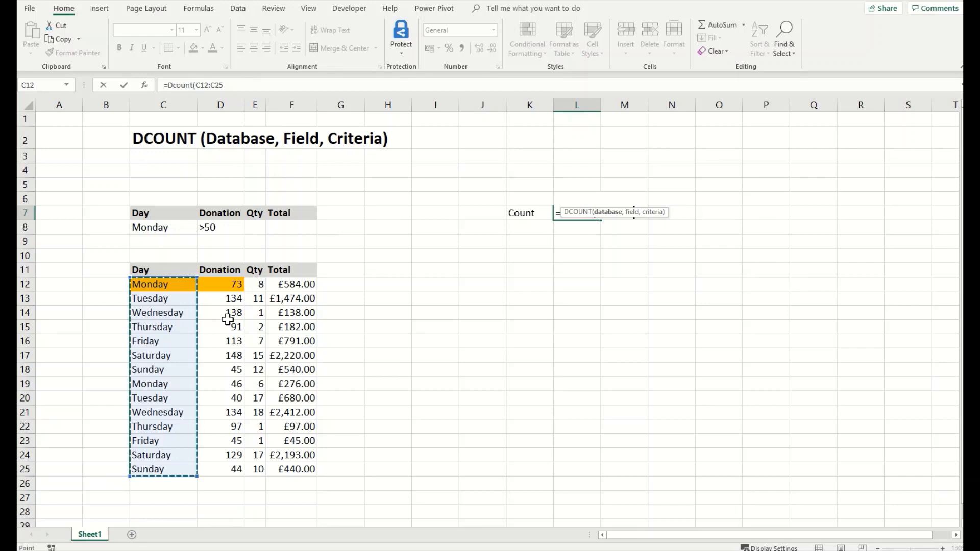
pyautogui.moveTo(173, 282); pyautogui.dragTo(285, 470)
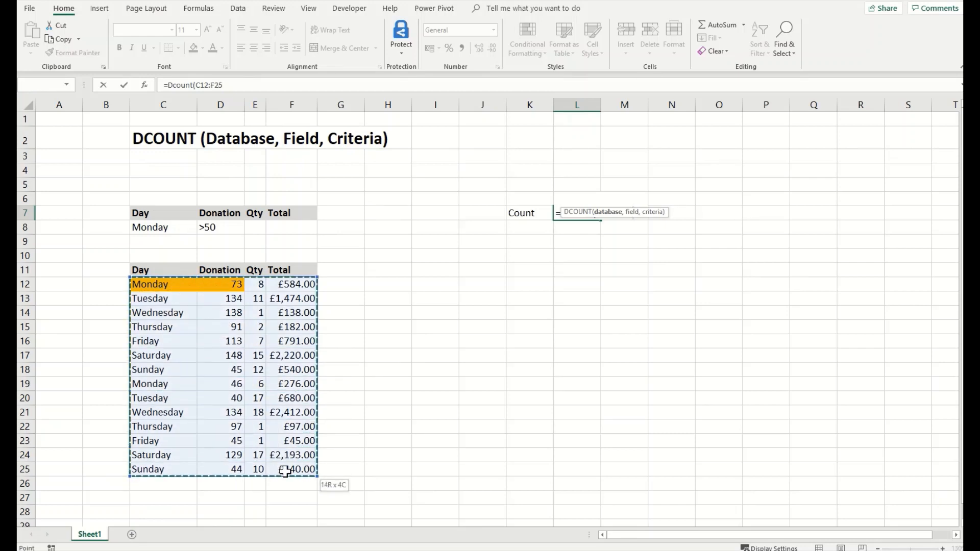
pyautogui.moveTo(174, 270); pyautogui.dragTo(279, 474)
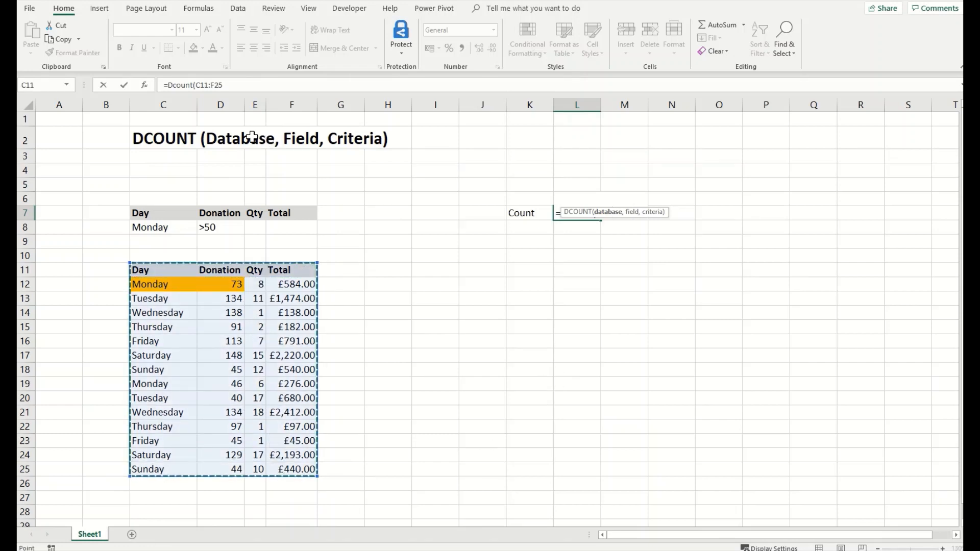
pyautogui.click(235, 88)
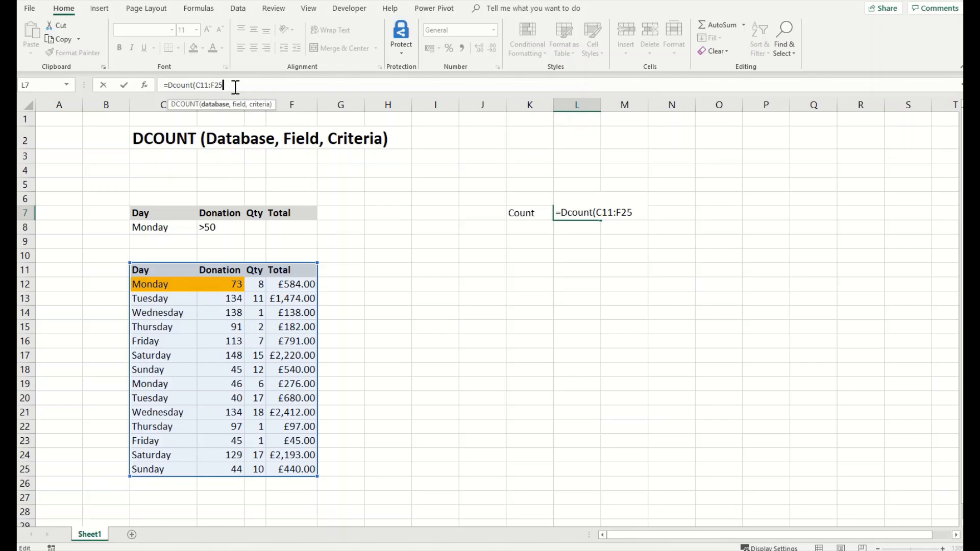
# Step: Add the "Total" field and criteria C7:D8 to finish the DCOUNT, which returns 1
pyautogui.write(',')
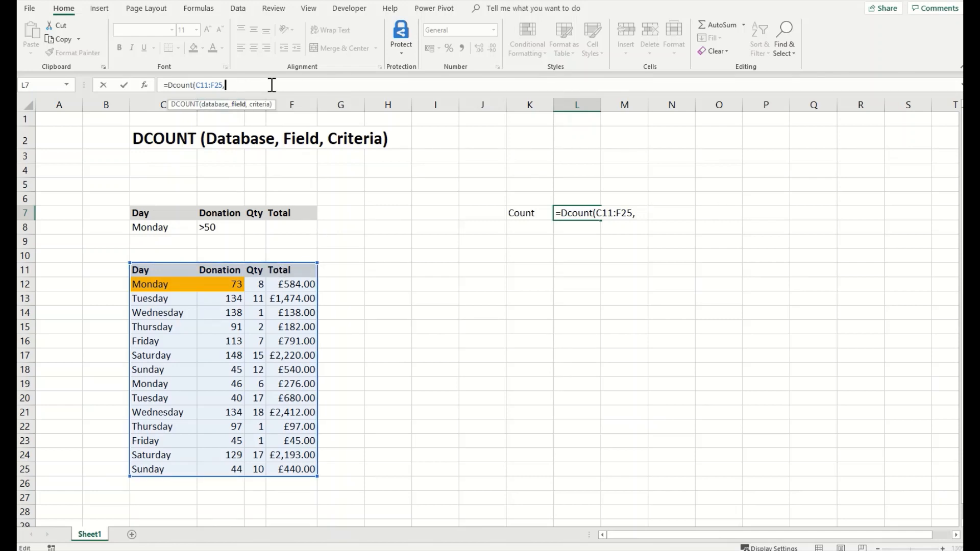
pyautogui.write('@')
pyautogui.press('BackSpace')
pyautogui.write('@')
pyautogui.press('BackSpace')
pyautogui.write('"Total",')
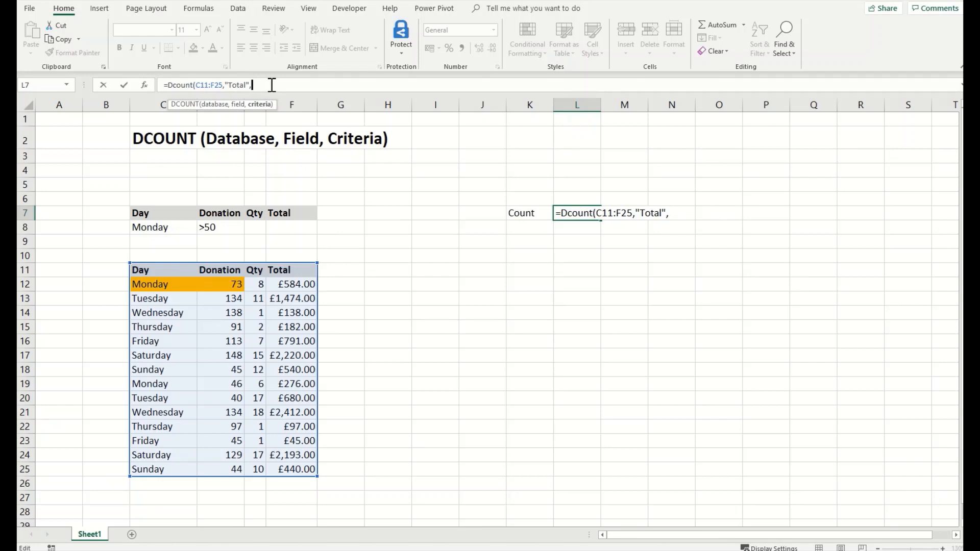
pyautogui.moveTo(170, 228); pyautogui.dragTo(224, 228)
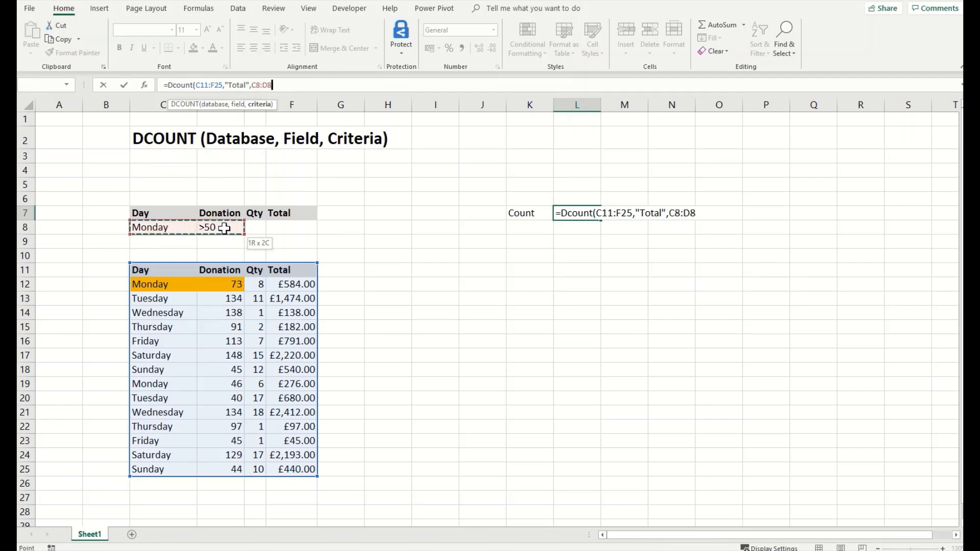
pyautogui.moveTo(224, 227); pyautogui.dragTo(210, 227)
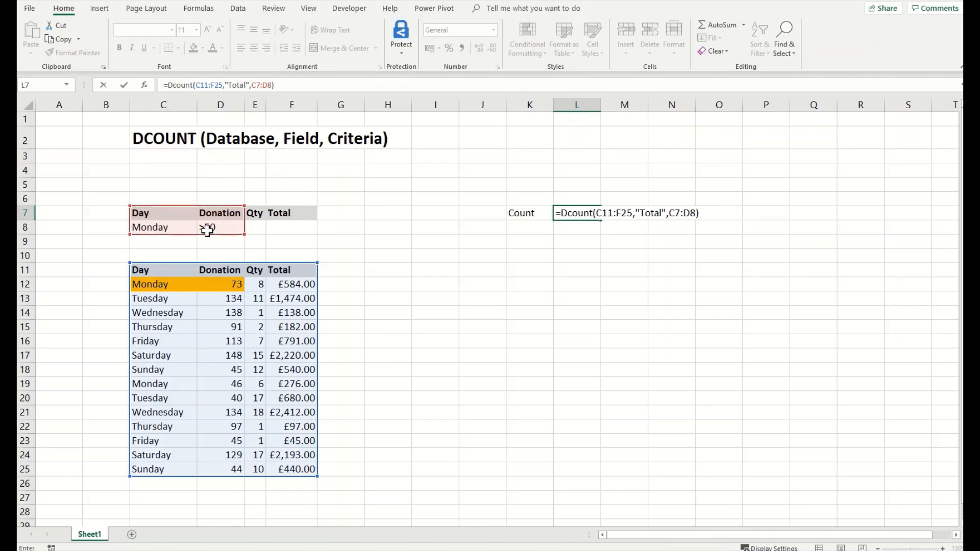
pyautogui.press('Return')
pyautogui.press('Up')
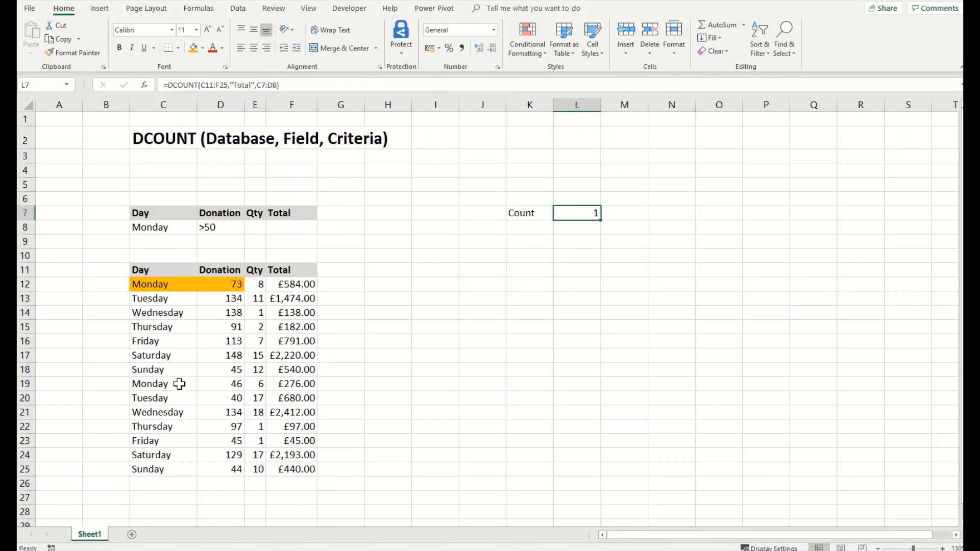
# Step: Shade the second Monday record C19:D19 orange and change its donation to 56
pyautogui.moveTo(176, 383); pyautogui.dragTo(236, 385)
pyautogui.click(194, 48)
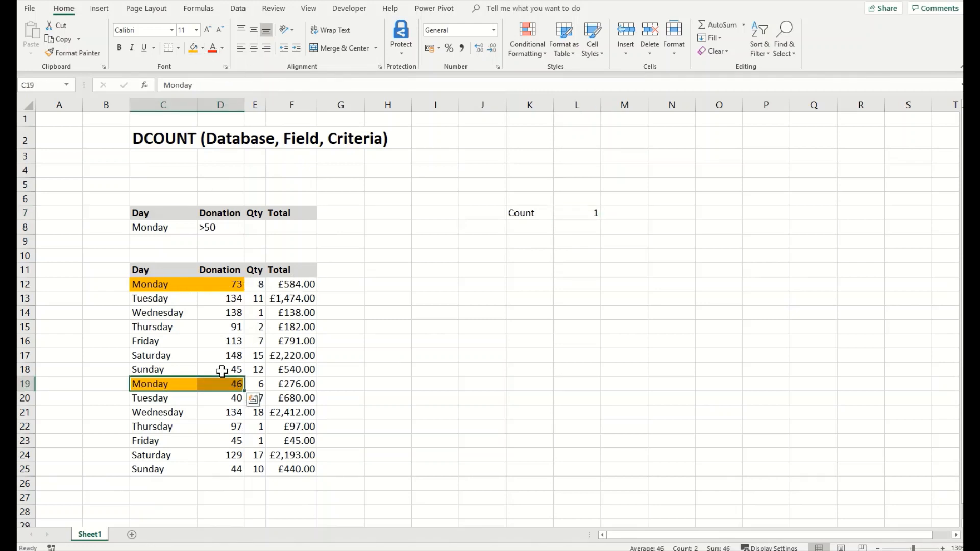
pyautogui.click(225, 386)
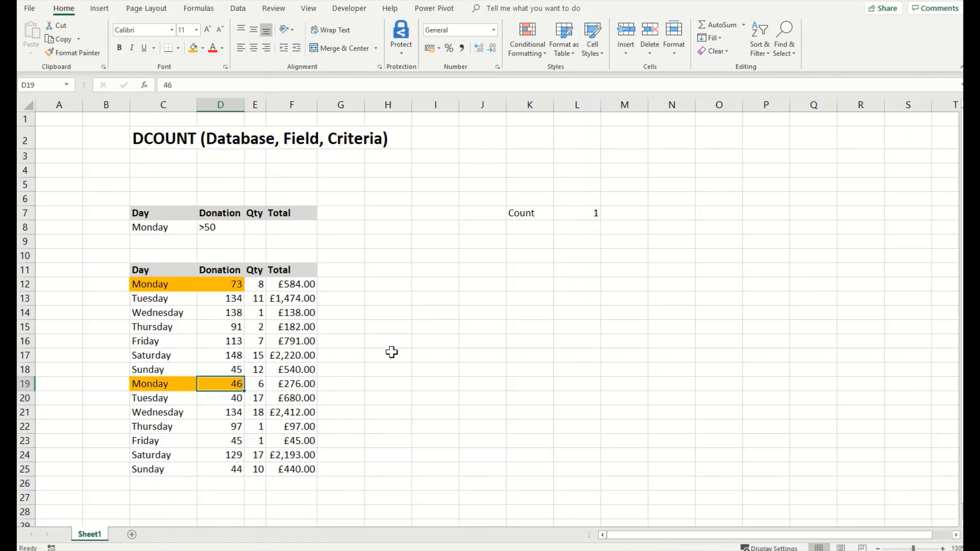
pyautogui.write('56')
pyautogui.press('Return')
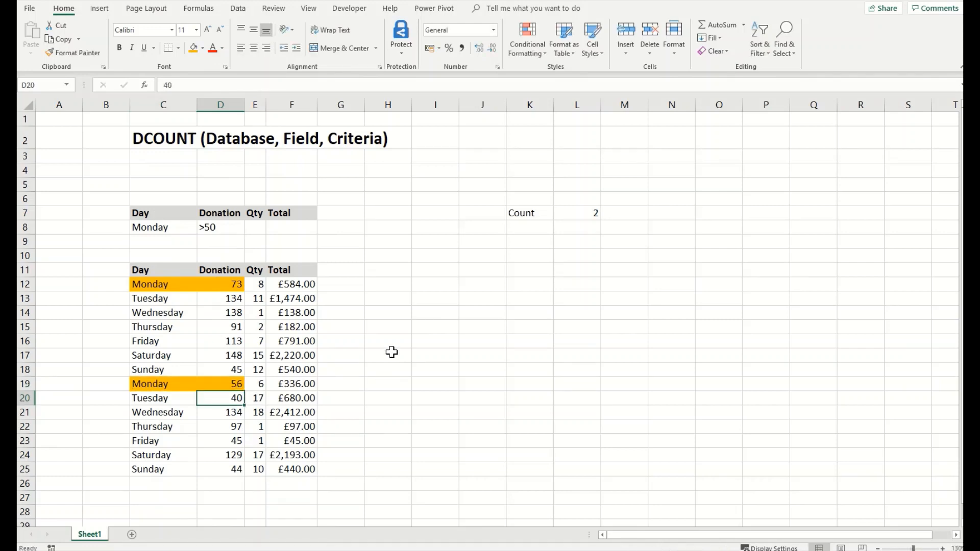
# Step: Shade the Count result L7 and the Monday totals F12 and F19 orange
pyautogui.click(587, 215)
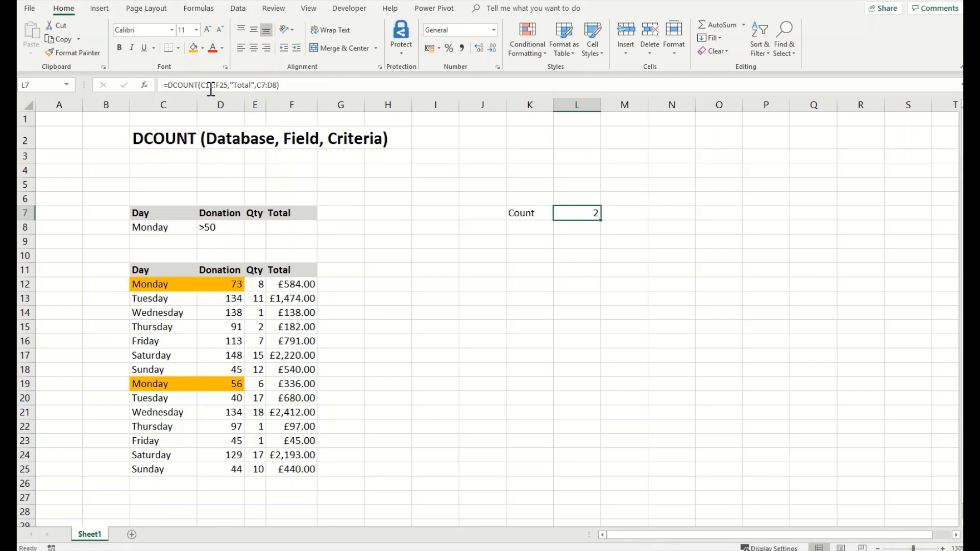
pyautogui.click(194, 48)
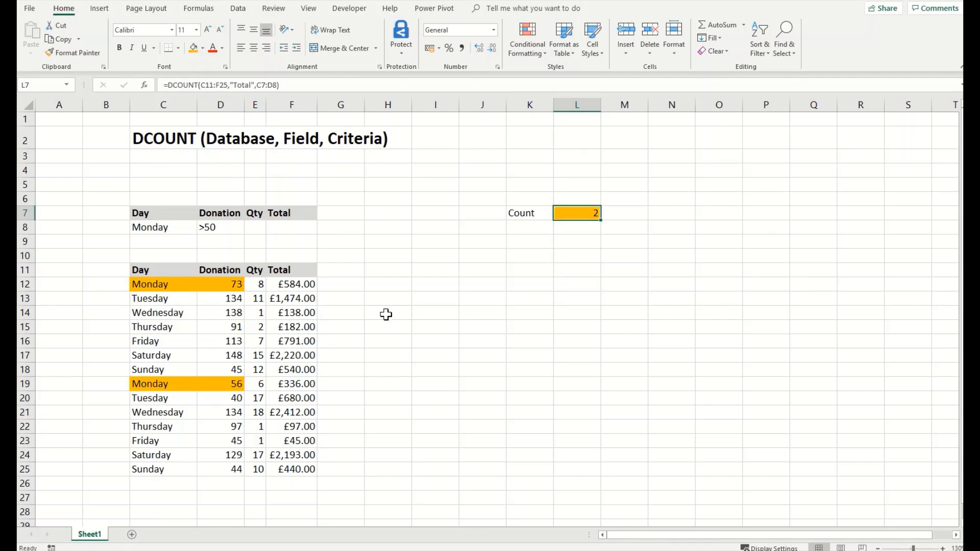
pyautogui.moveTo(175, 231); pyautogui.dragTo(229, 230)
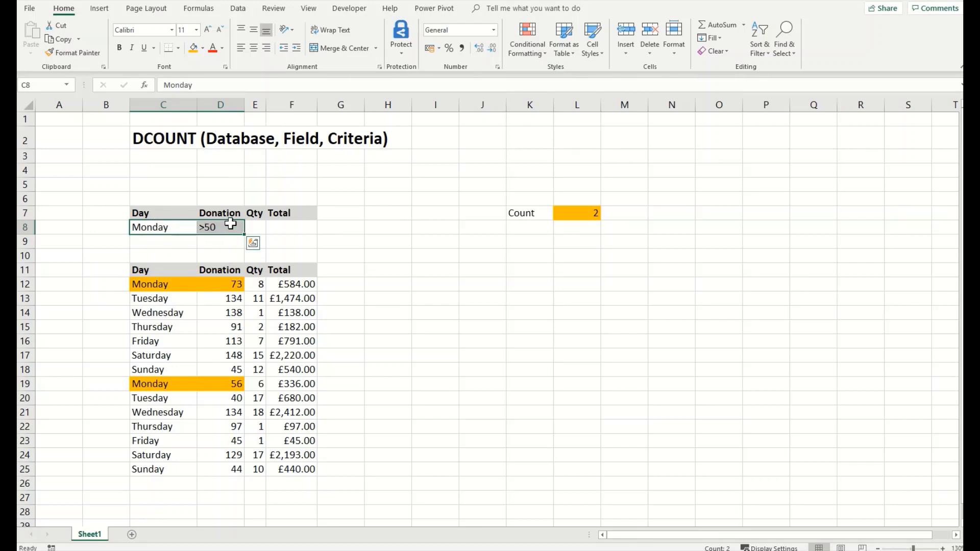
pyautogui.click(292, 286)
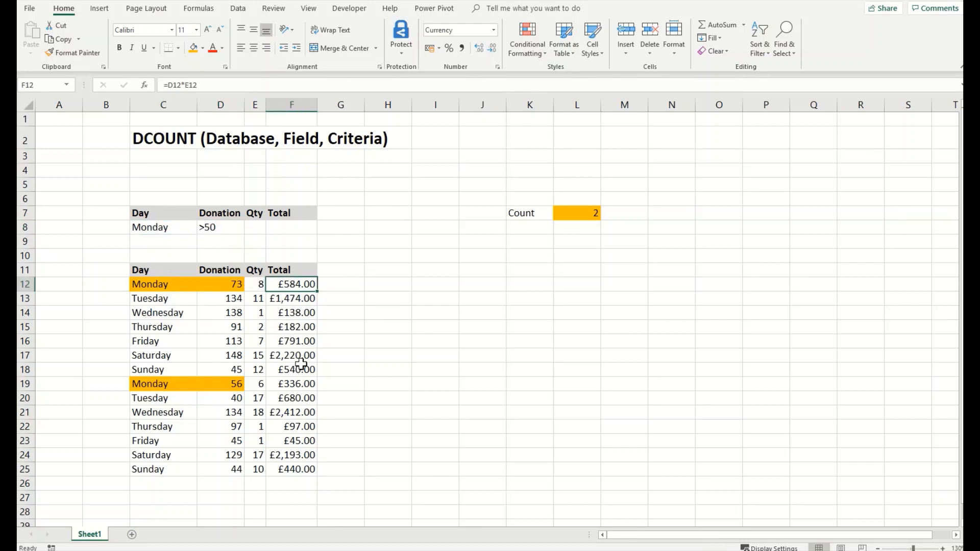
pyautogui.click(300, 385)
pyautogui.click(291, 284)
pyautogui.keyDown('ctrl'); pyautogui.click(298, 383); pyautogui.keyUp('ctrl')
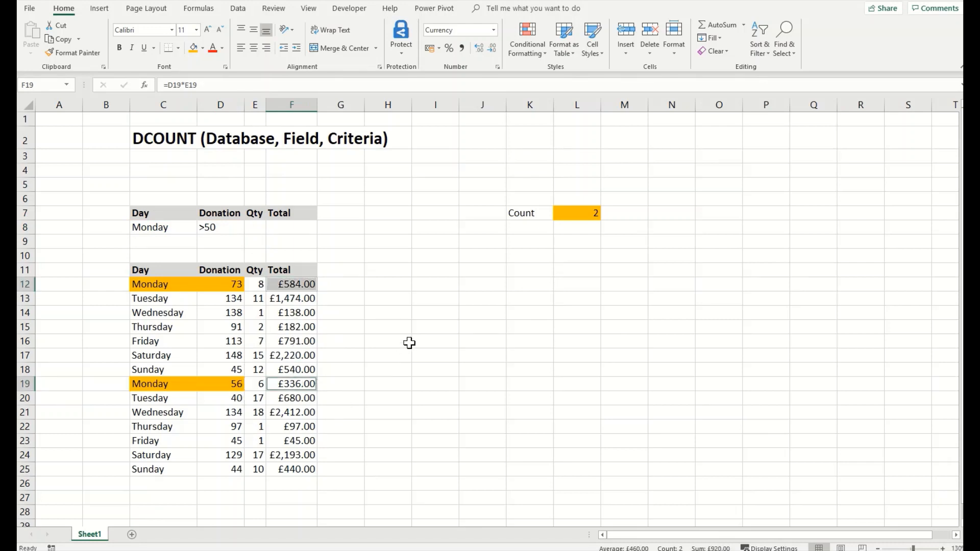
pyautogui.click(193, 47)
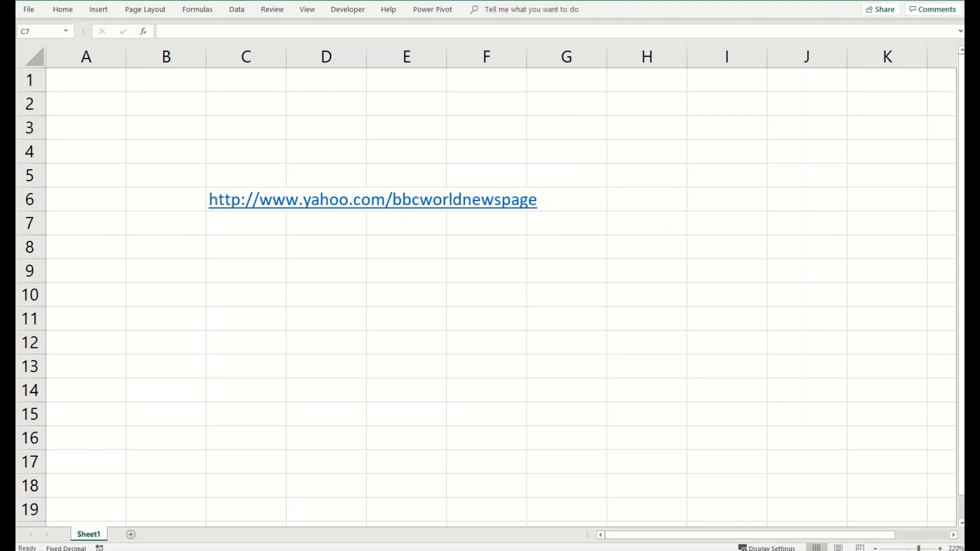
pyautogui.click(263, 223)
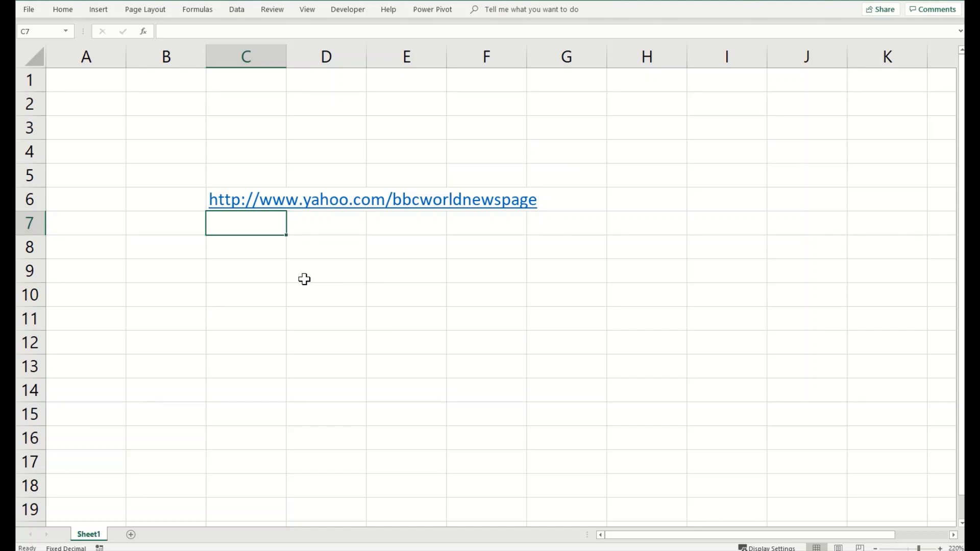
pyautogui.press('Up')
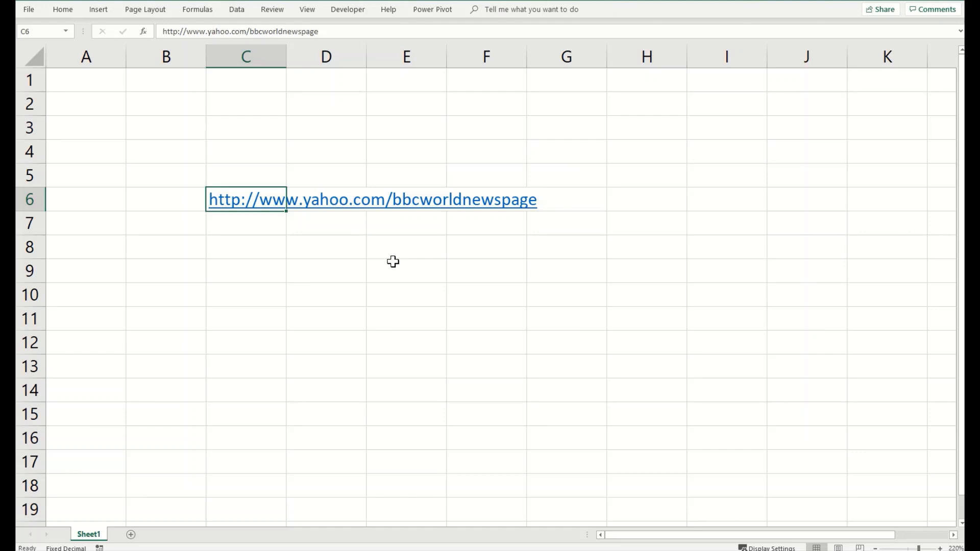
# Step: Change the C6 hyperlink's display text to 'BBC World' in Edit Hyperlink
pyautogui.rightClick(260, 202)
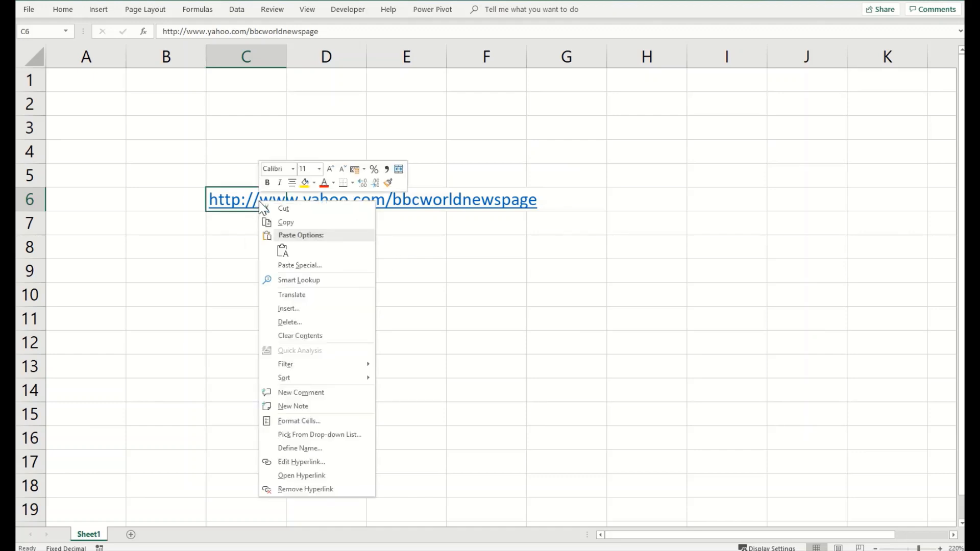
pyautogui.click(287, 462)
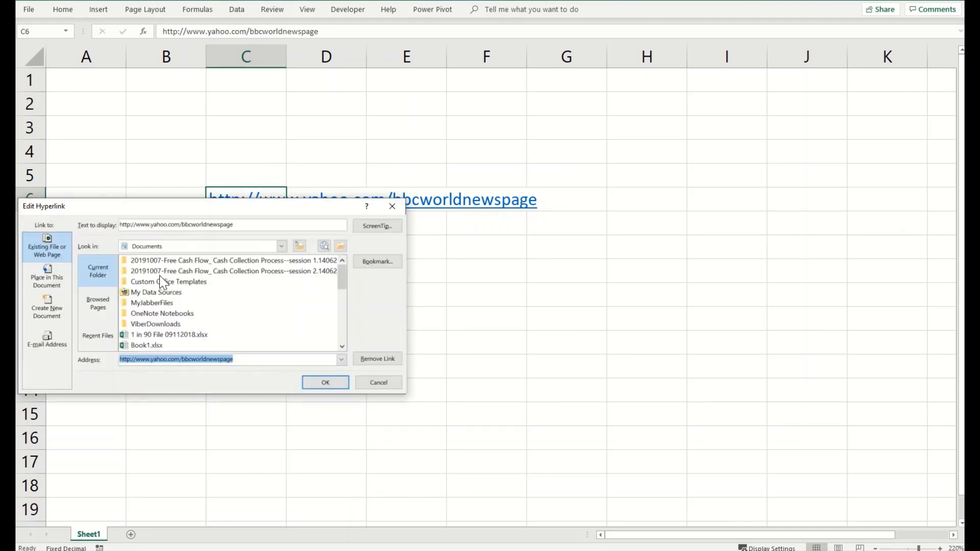
pyautogui.moveTo(169, 205); pyautogui.dragTo(408, 181)
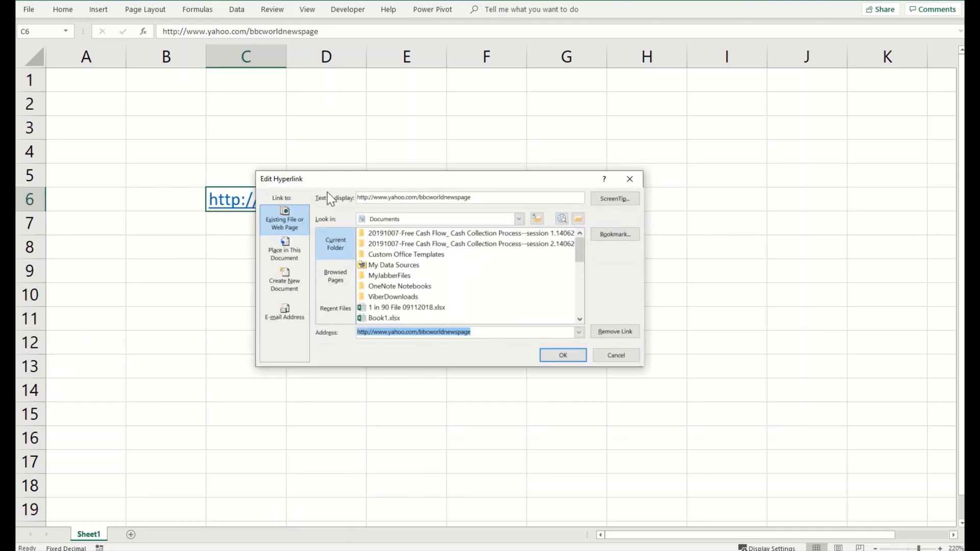
pyautogui.moveTo(481, 199); pyautogui.dragTo(281, 175)
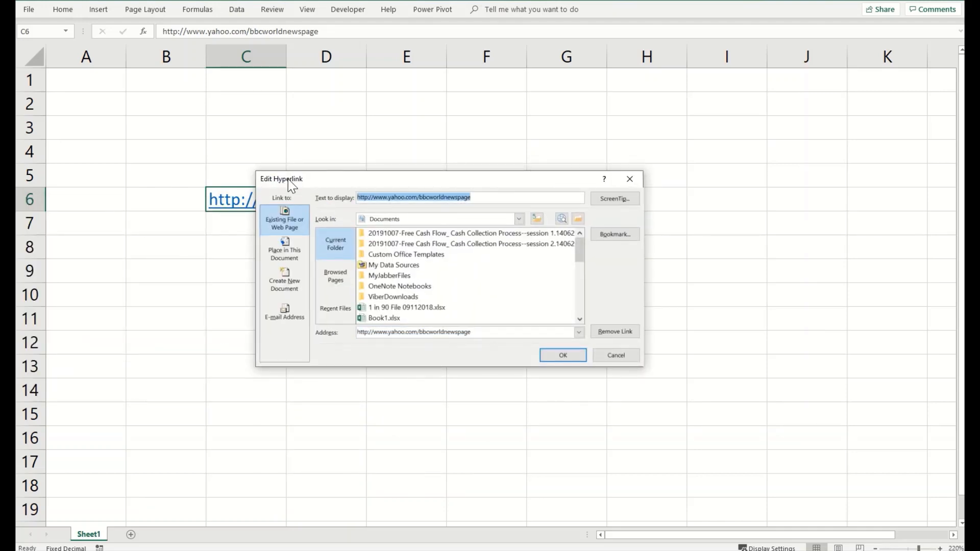
pyautogui.write('BBC World')
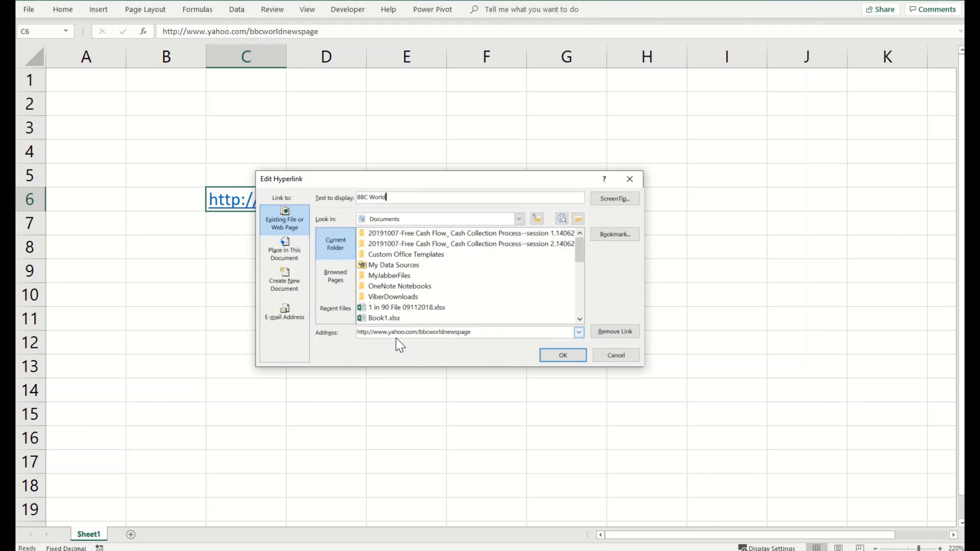
pyautogui.click(396, 338)
pyautogui.click(380, 198)
pyautogui.click(568, 359)
pyautogui.click(268, 266)
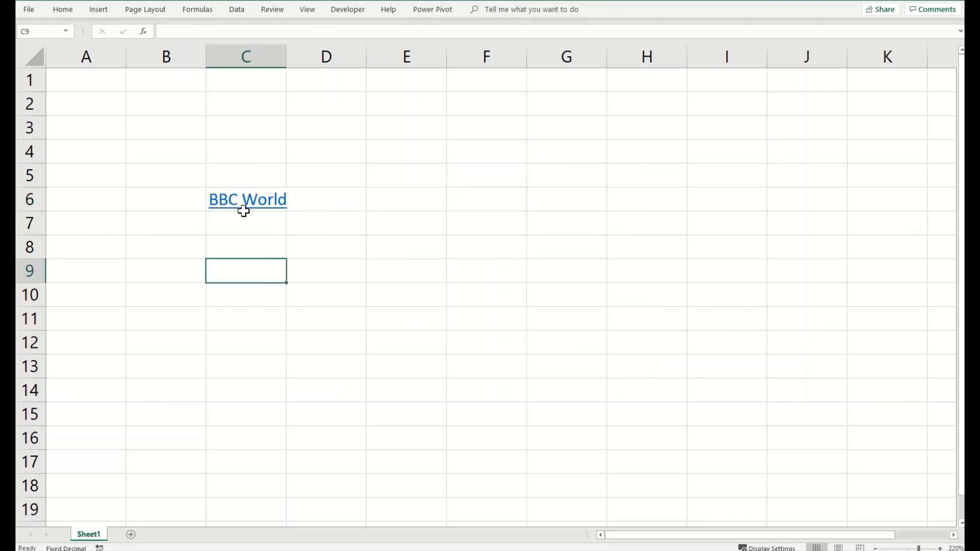
pyautogui.moveTo(251, 204)
pyautogui.click(272, 228)
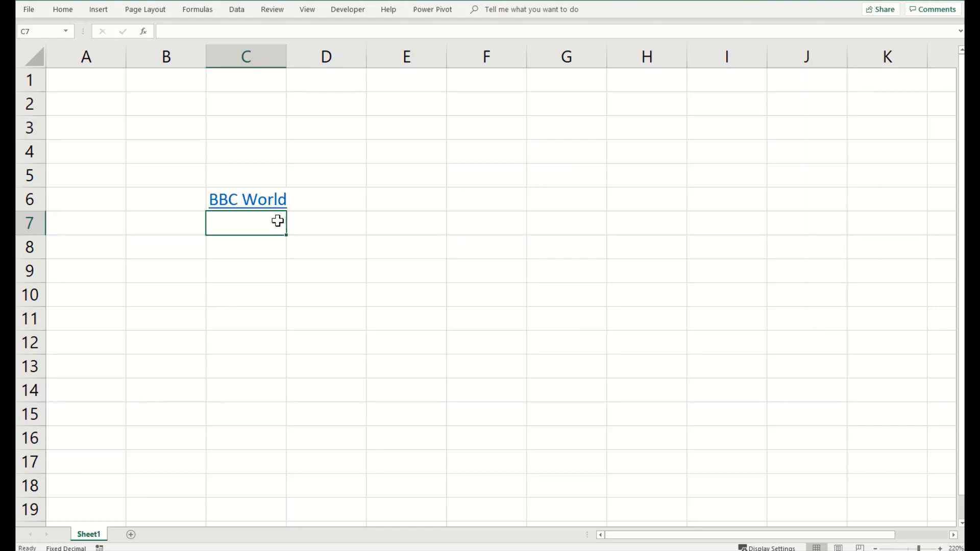
# Step: Add the ScreenTip 'This link is for BBC World news page on yahoo' to the C6 link
pyautogui.rightClick(250, 204)
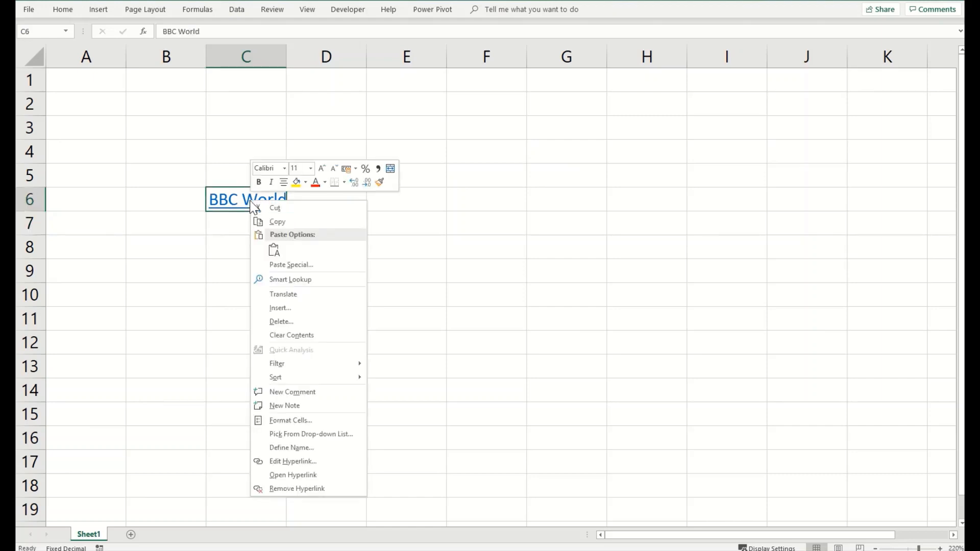
pyautogui.click(293, 460)
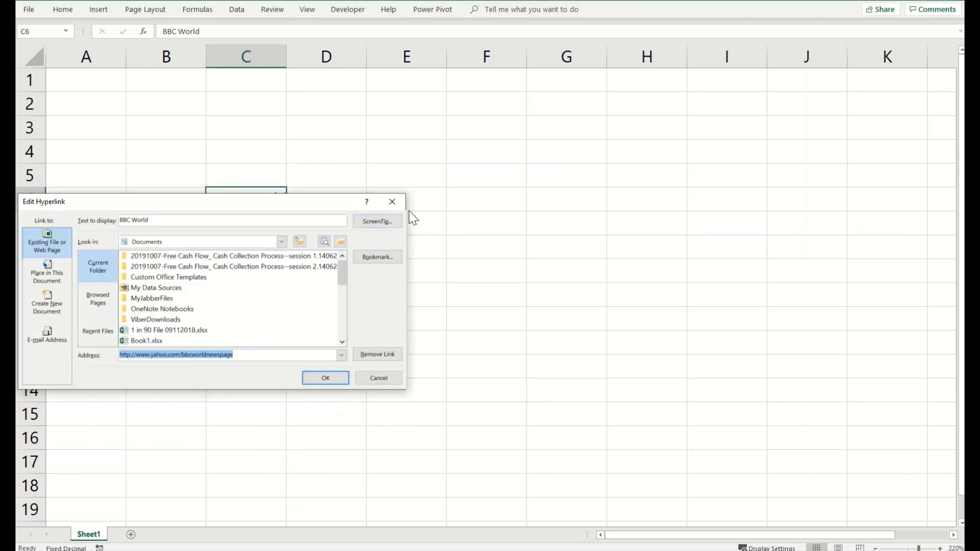
pyautogui.moveTo(324, 202); pyautogui.dragTo(440, 167)
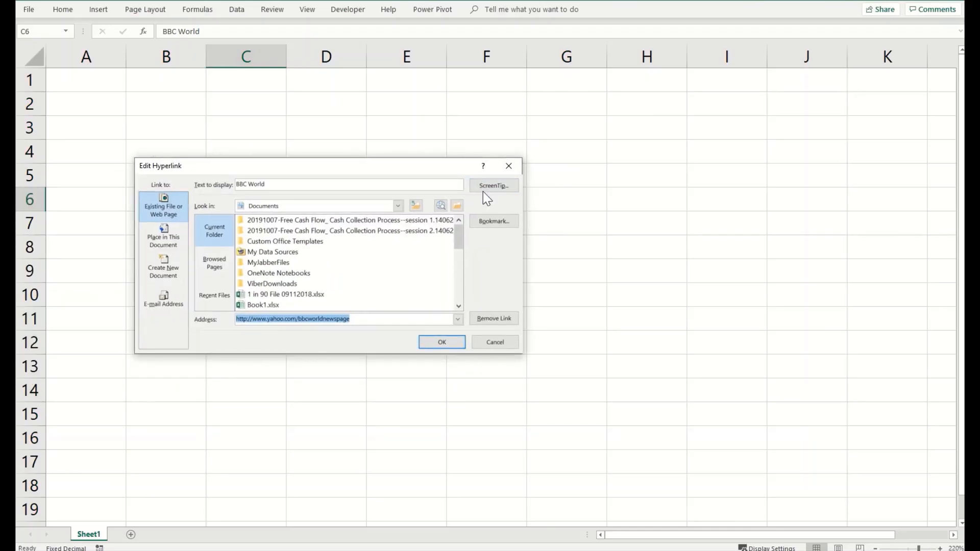
pyautogui.click(491, 187)
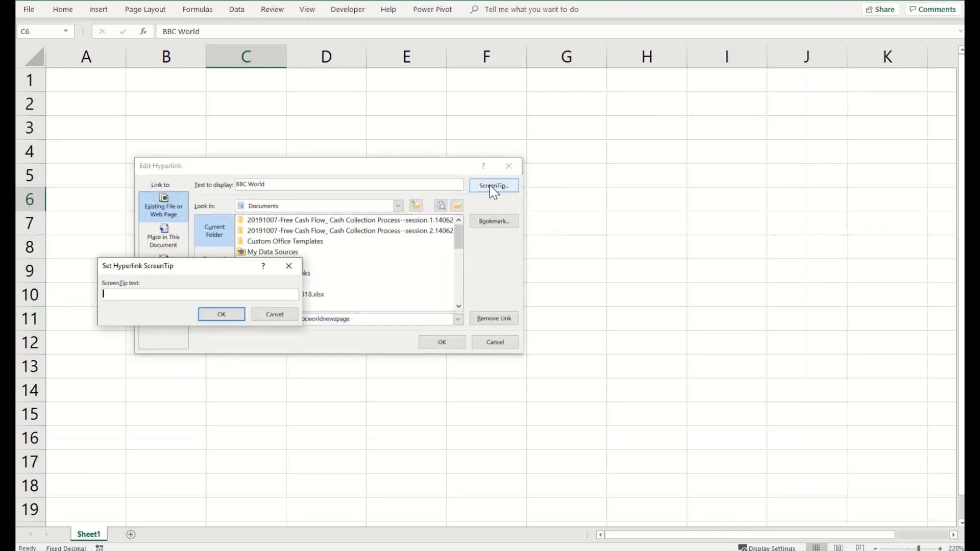
pyautogui.click(229, 296)
pyautogui.write('This link is for BB')
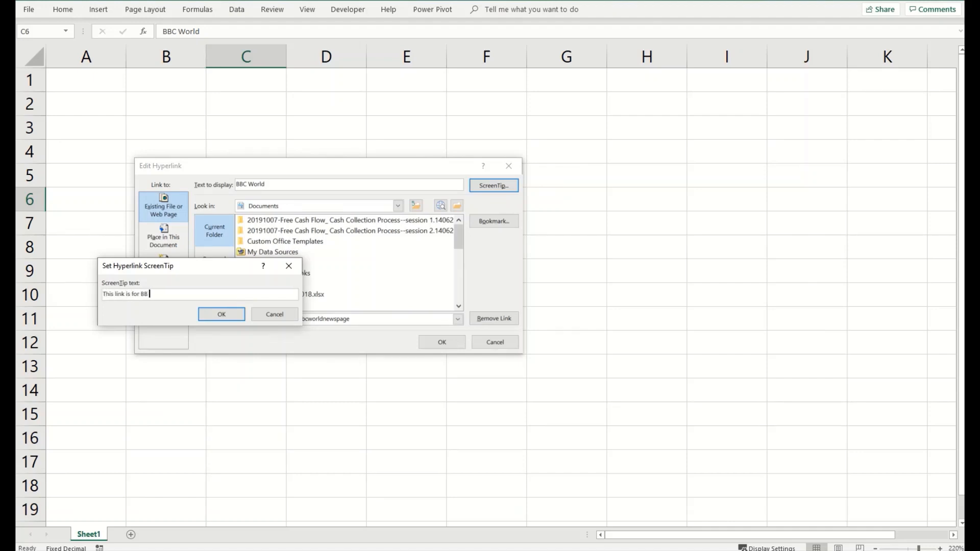
pyautogui.write('C World news page on yahoo')
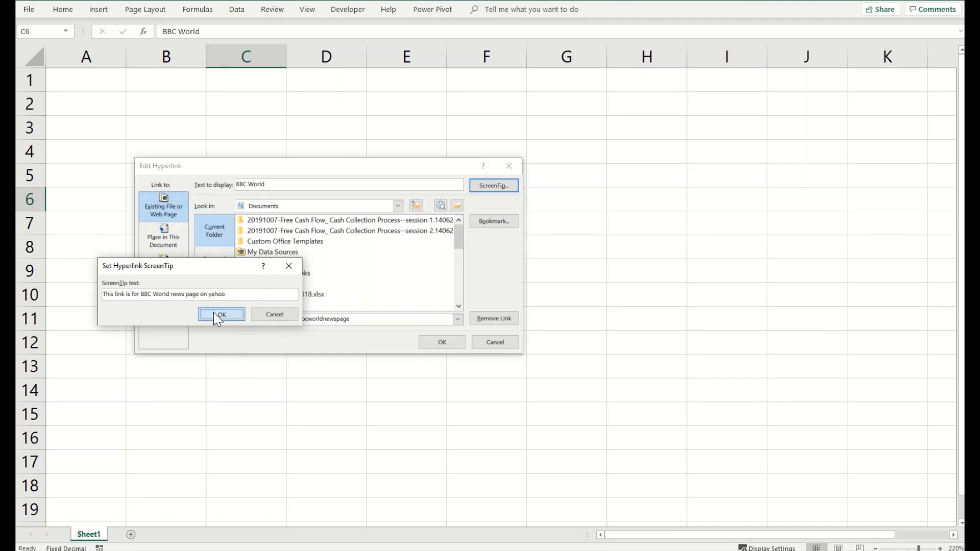
pyautogui.click(217, 315)
pyautogui.click(442, 341)
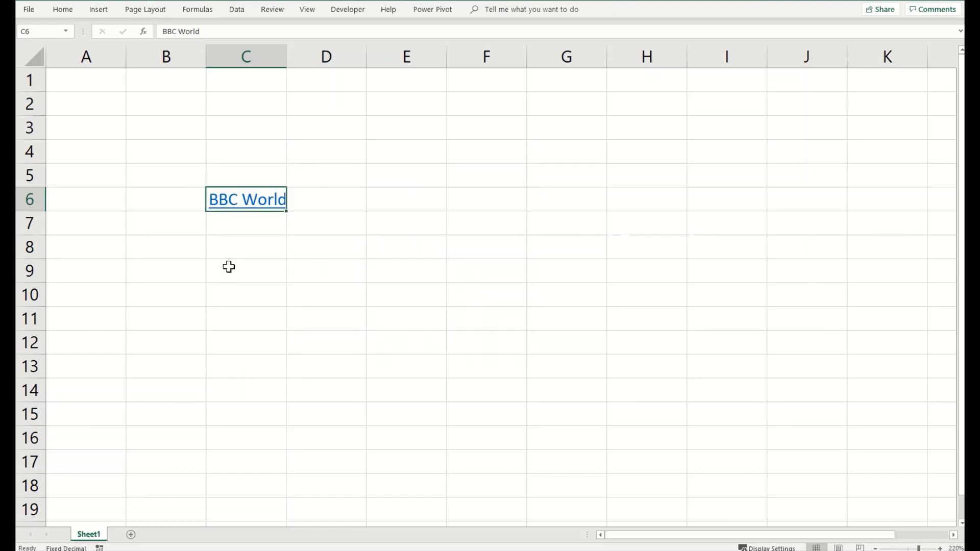
pyautogui.moveTo(249, 217)
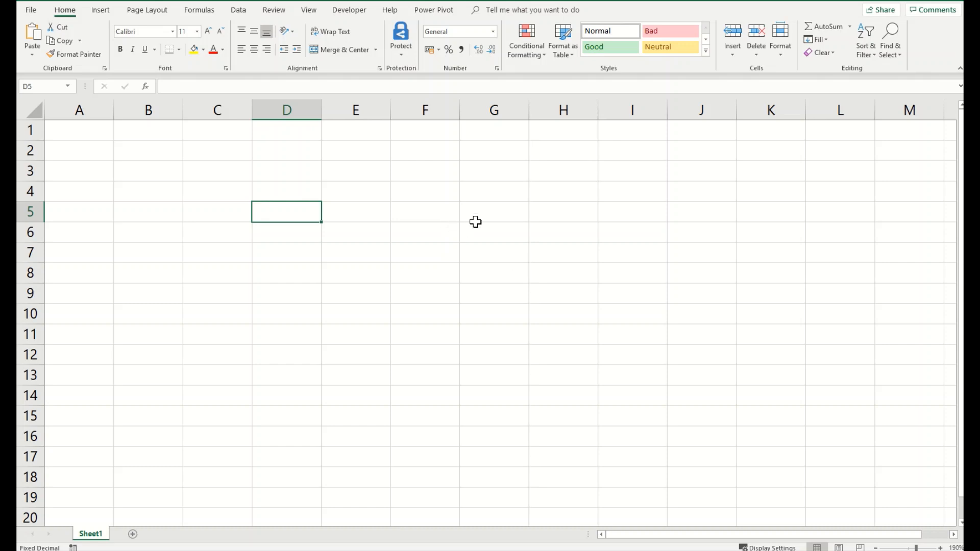
# Step: Open Excel Options at Customize the Ribbon from the ribbon's right-click menu
pyautogui.rightClick(69, 14)
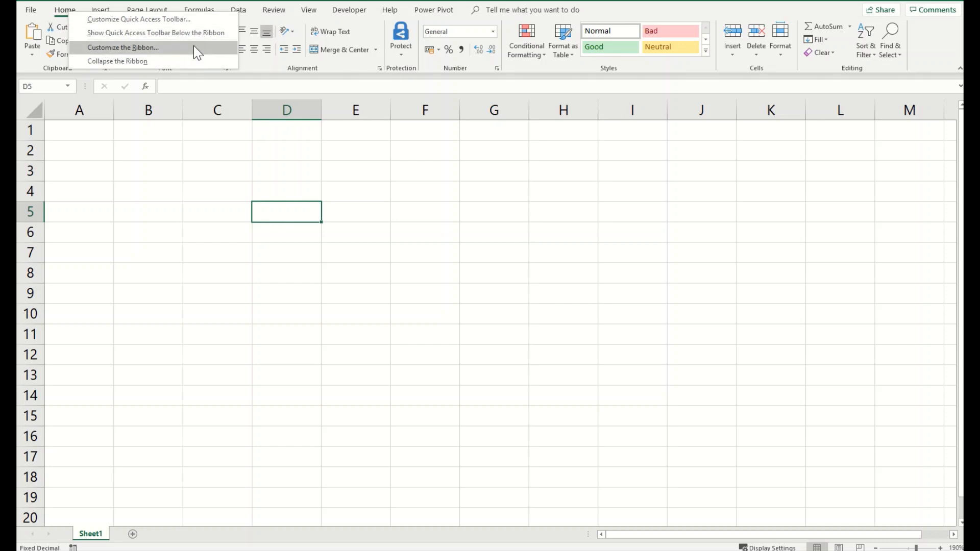
pyautogui.click(168, 58)
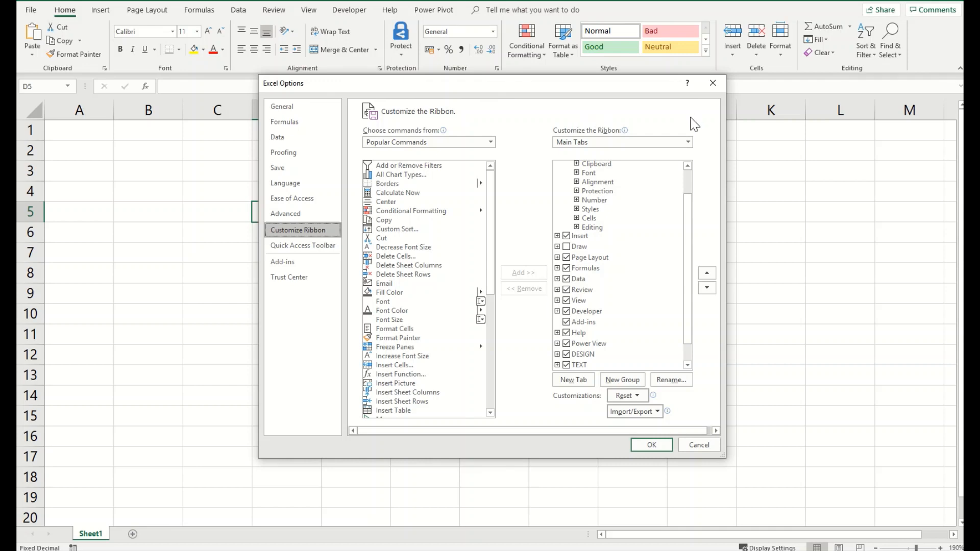
# Step: Create a new group under Review and rename it Track Changes with the red circled-X symbol
pyautogui.moveTo(693, 207); pyautogui.dragTo(692, 183)
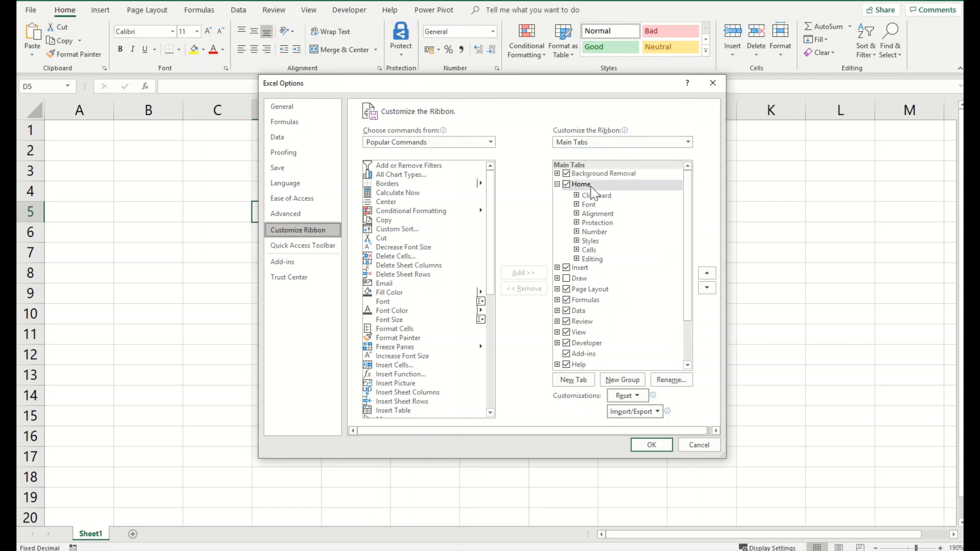
pyautogui.click(557, 184)
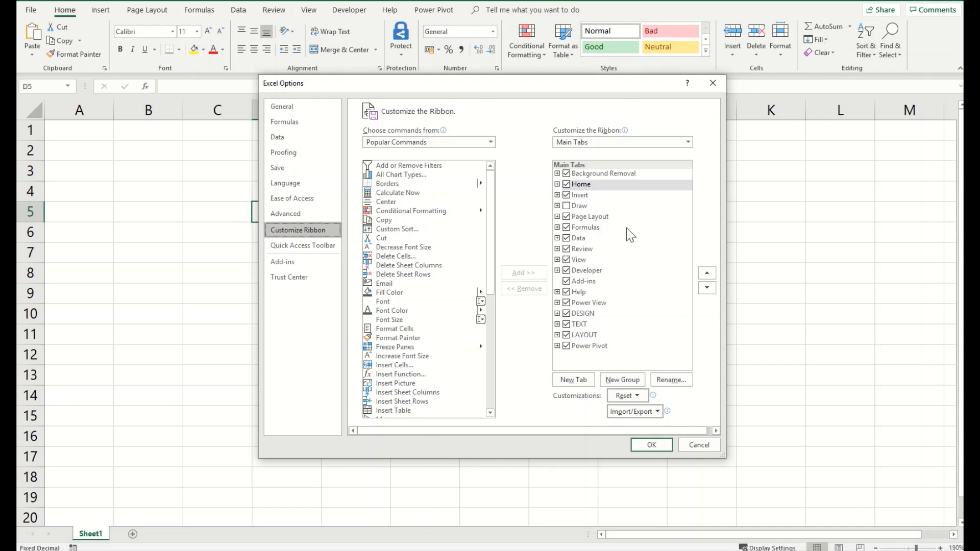
pyautogui.click(558, 248)
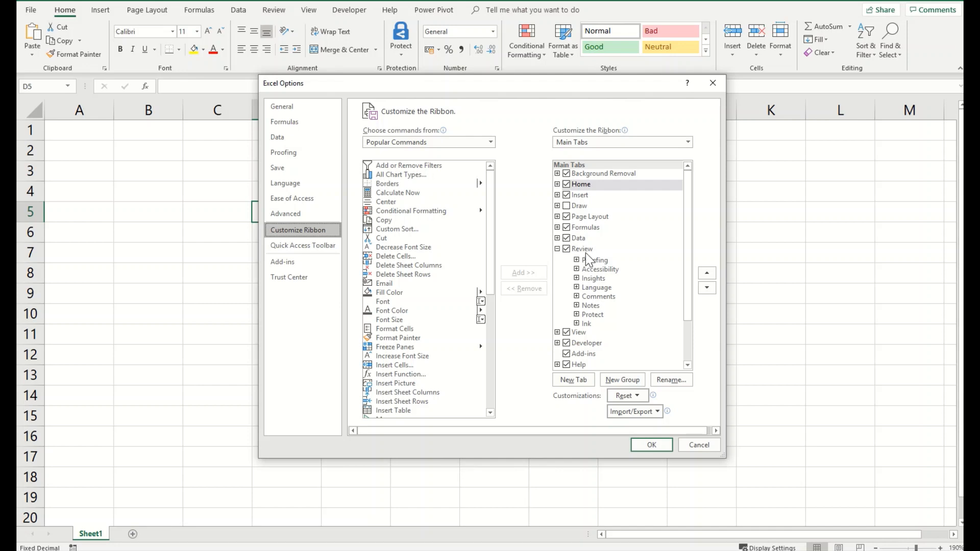
pyautogui.click(586, 253)
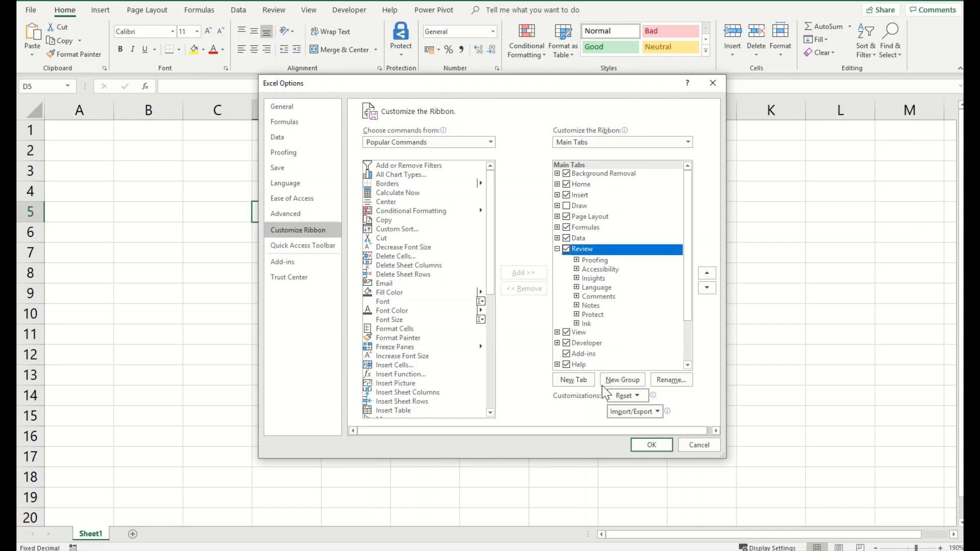
pyautogui.click(619, 382)
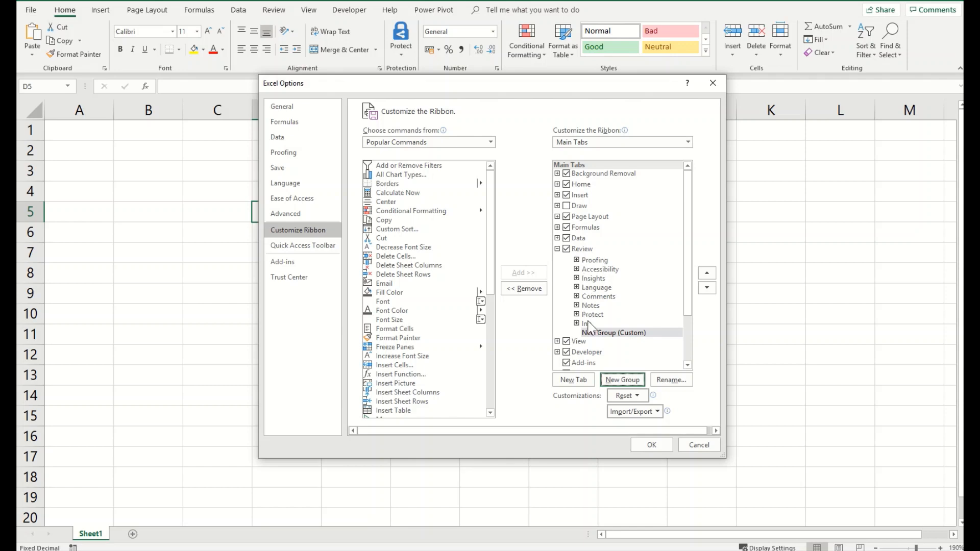
pyautogui.click(607, 335)
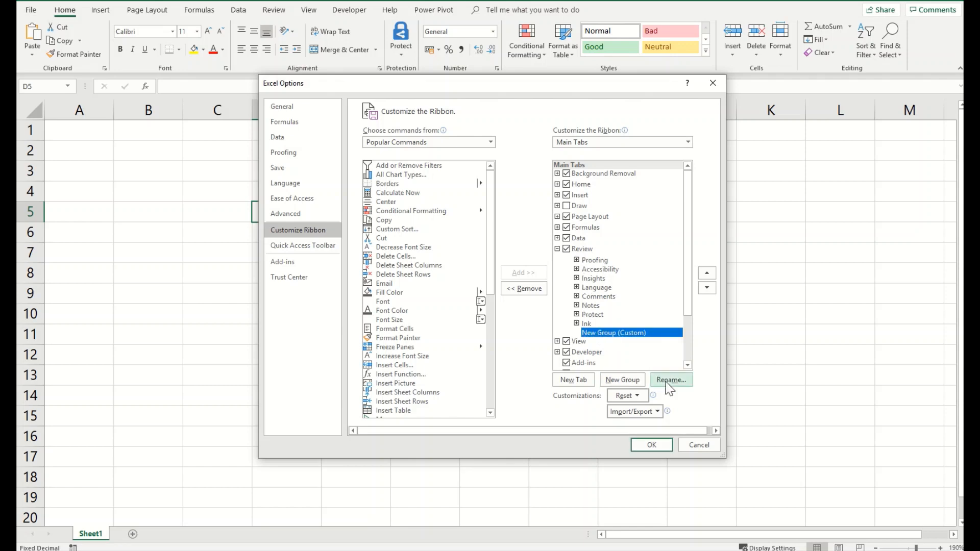
pyautogui.click(671, 379)
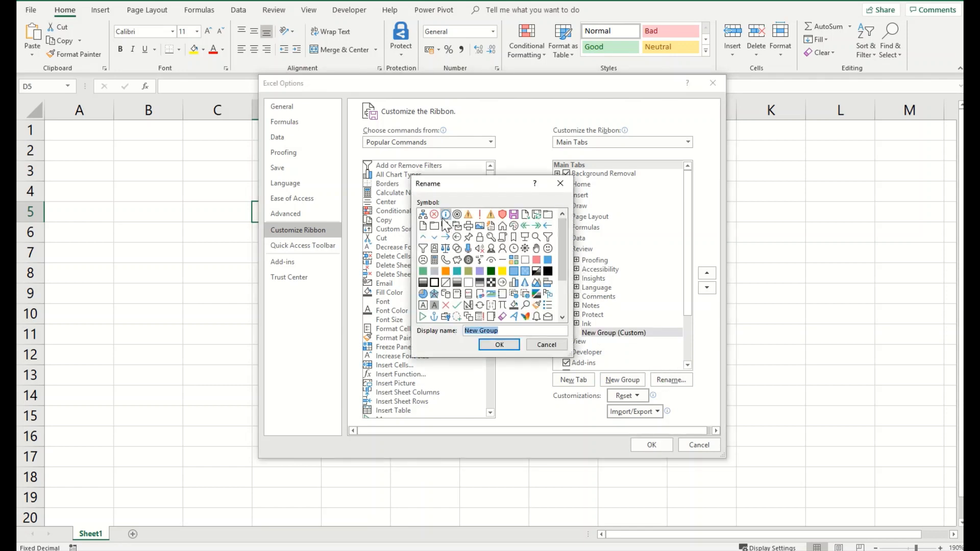
pyautogui.click(434, 214)
pyautogui.click(501, 331)
pyautogui.write('Track')
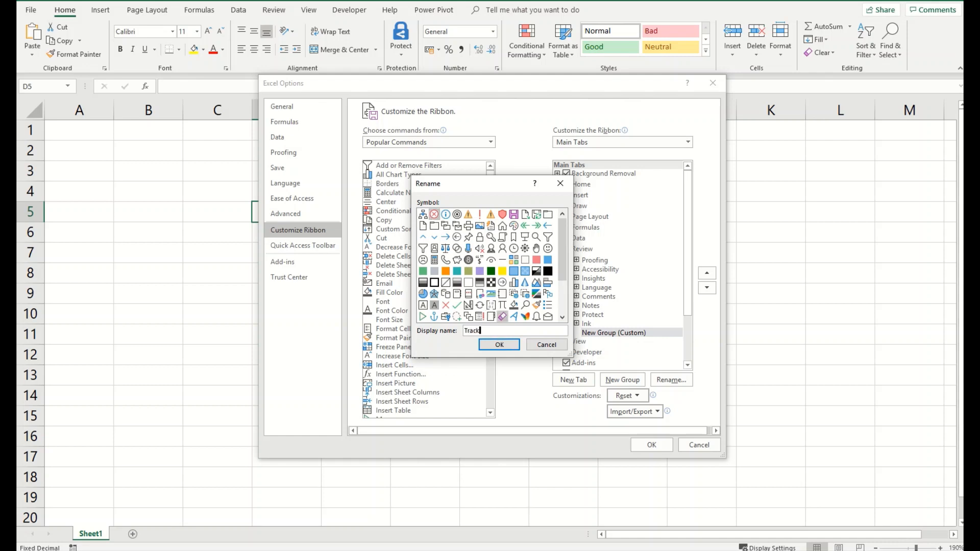
pyautogui.write(' Changes')
pyautogui.click(494, 345)
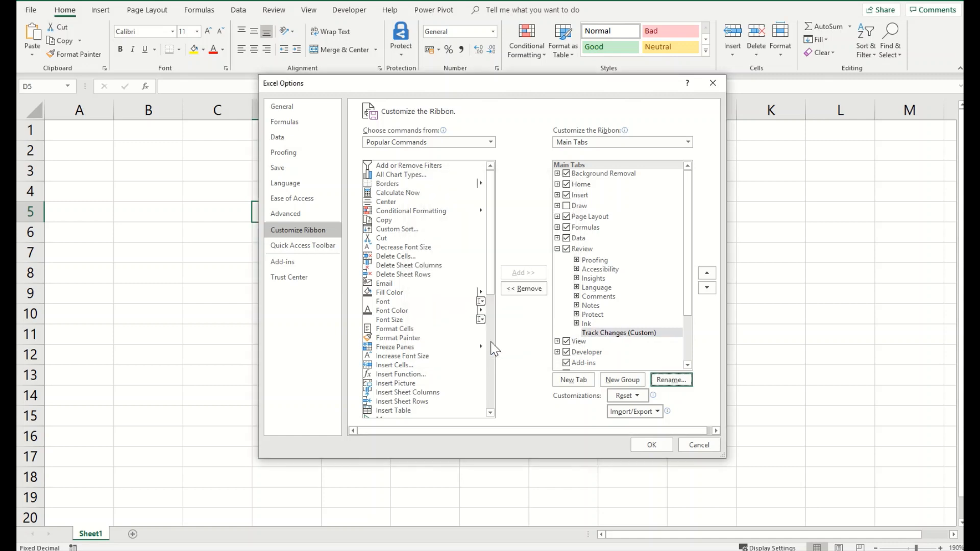
# Step: Add Track Changes (Legacy) from All Commands to the Track Changes group and save
pyautogui.click(625, 336)
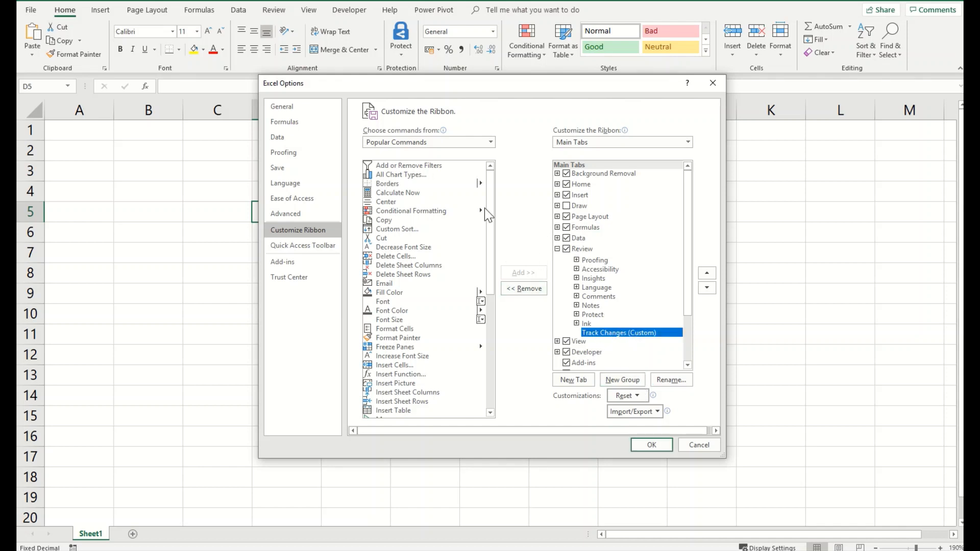
pyautogui.click(490, 144)
pyautogui.click(422, 172)
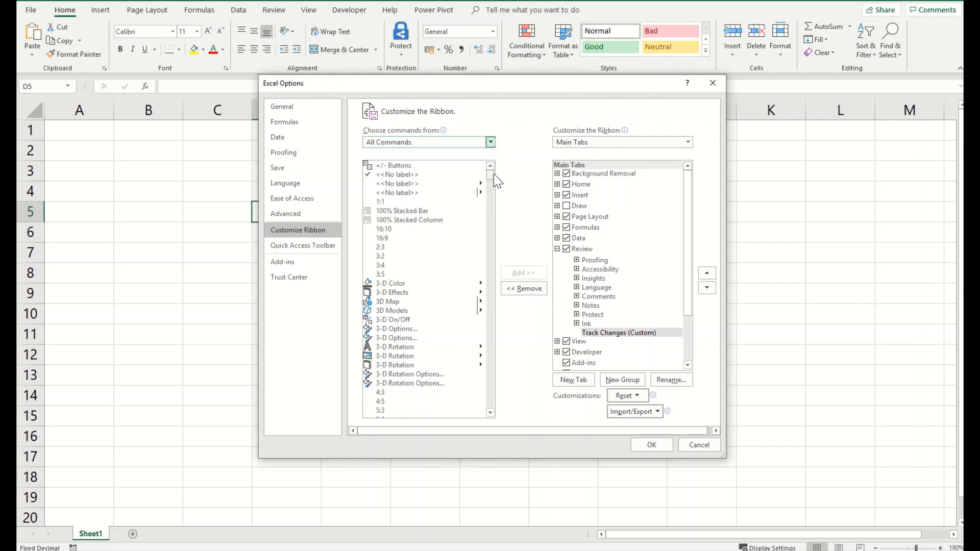
pyautogui.moveTo(491, 175); pyautogui.dragTo(489, 391)
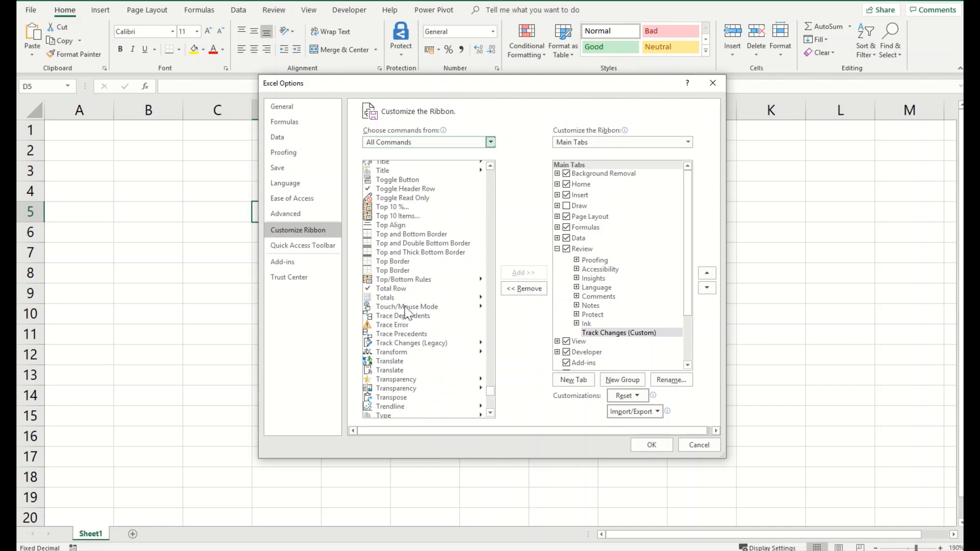
pyautogui.click(407, 342)
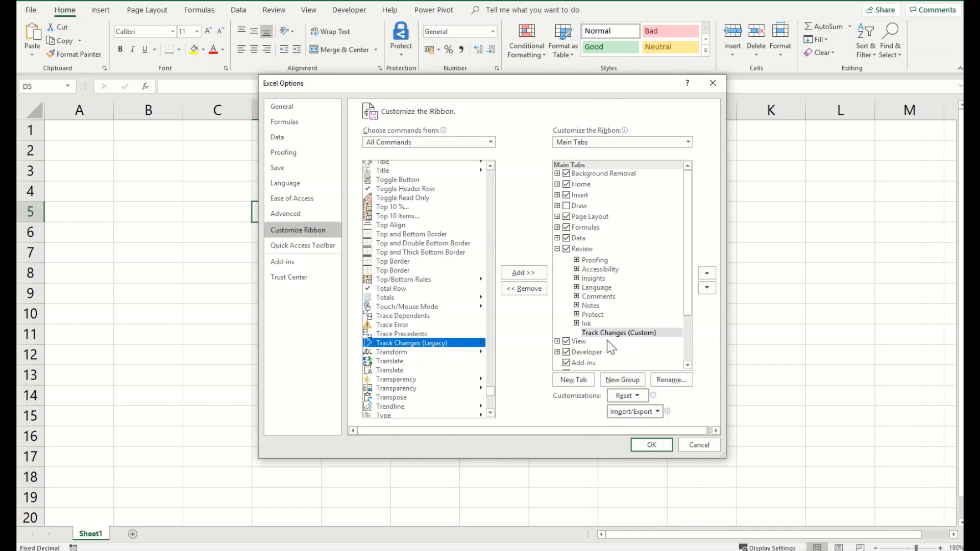
pyautogui.click(530, 273)
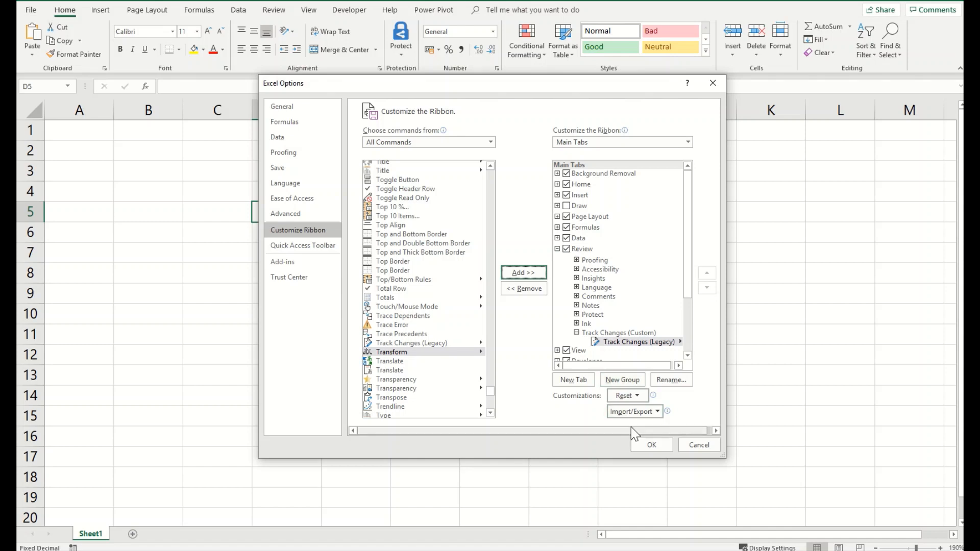
pyautogui.click(644, 445)
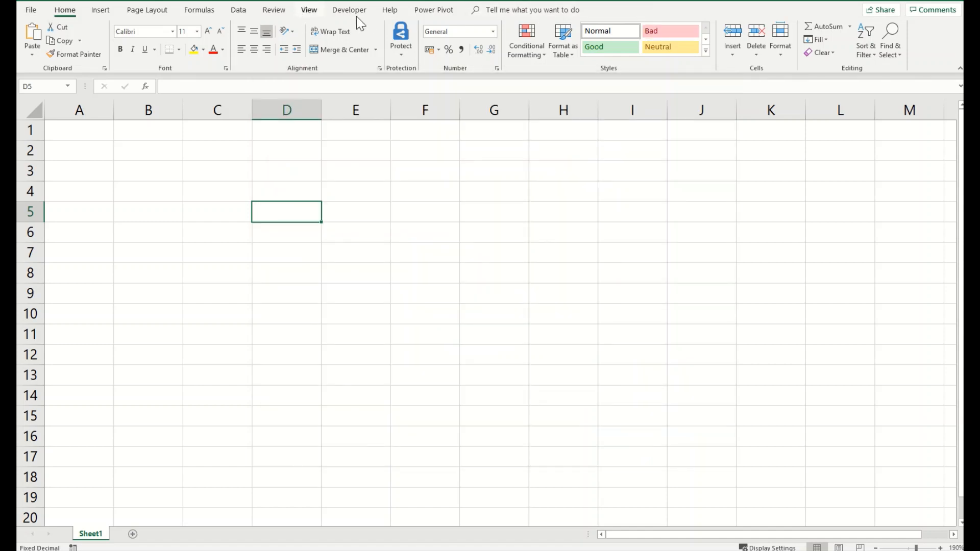
# Step: Turn on Track changes while editing in Highlight Changes, save the workbook, and decline collaboration
pyautogui.click(271, 11)
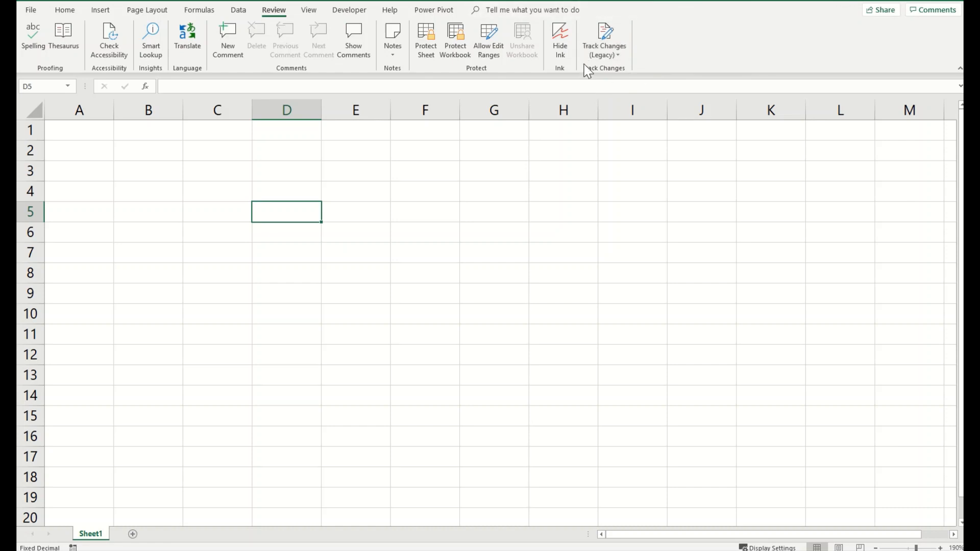
pyautogui.click(617, 51)
pyautogui.click(619, 68)
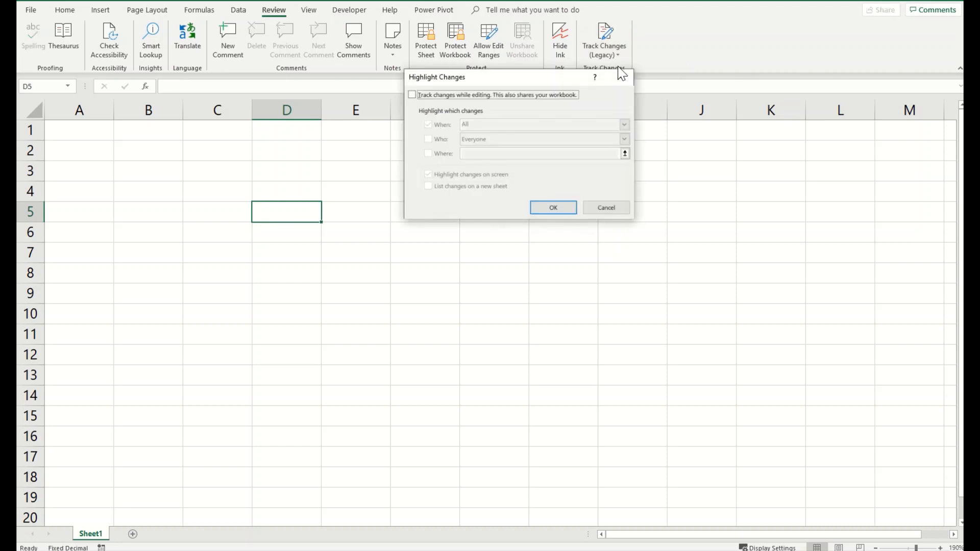
pyautogui.click(483, 95)
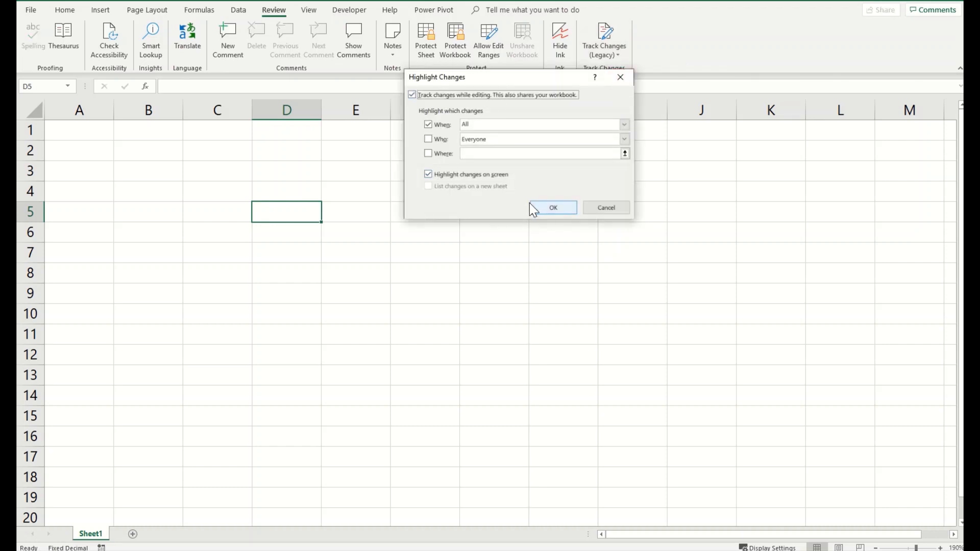
pyautogui.click(552, 207)
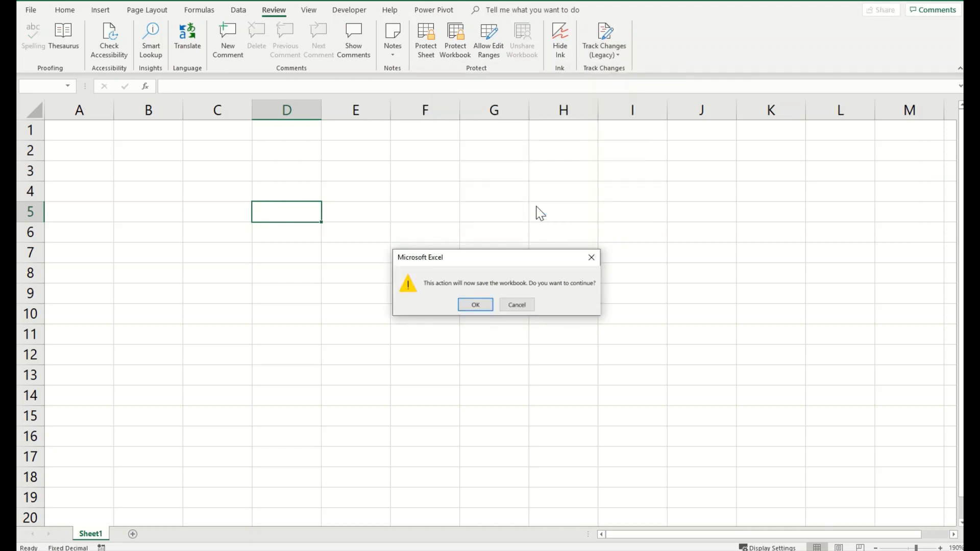
pyautogui.click(480, 304)
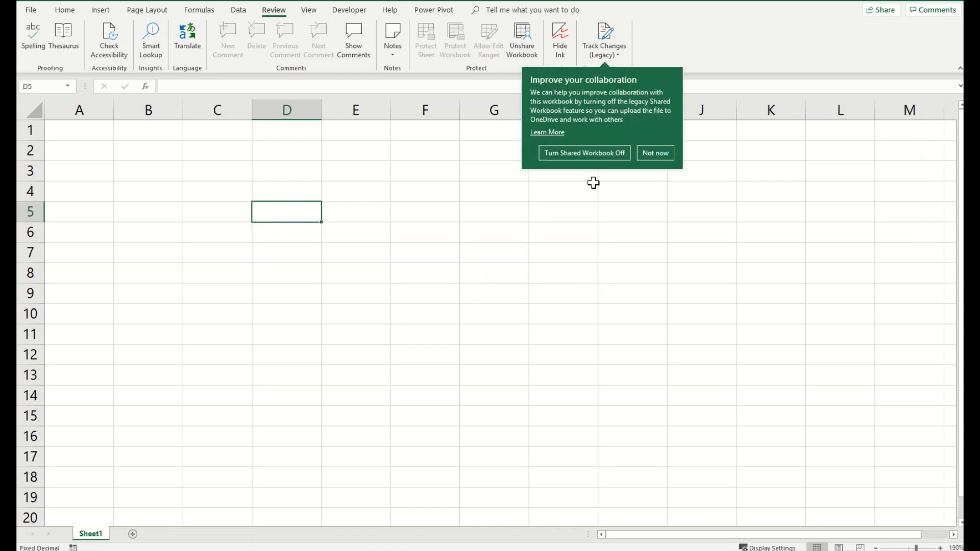
pyautogui.click(650, 164)
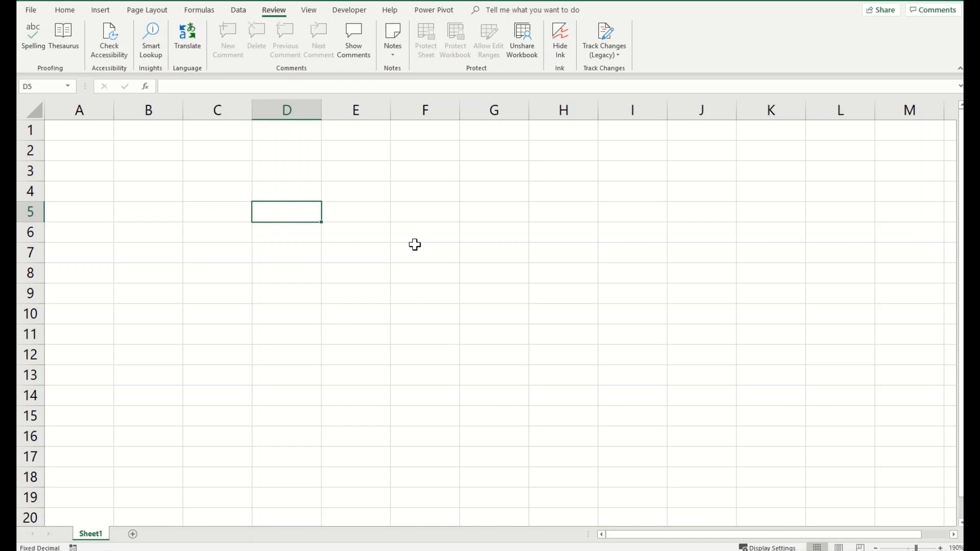
# Step: Enter My, New and Excel in D5:D7 and review their tracked-change notes
pyautogui.write('My')
pyautogui.press('Return')
pyautogui.write('New')
pyautogui.press('Return')
pyautogui.write('E')
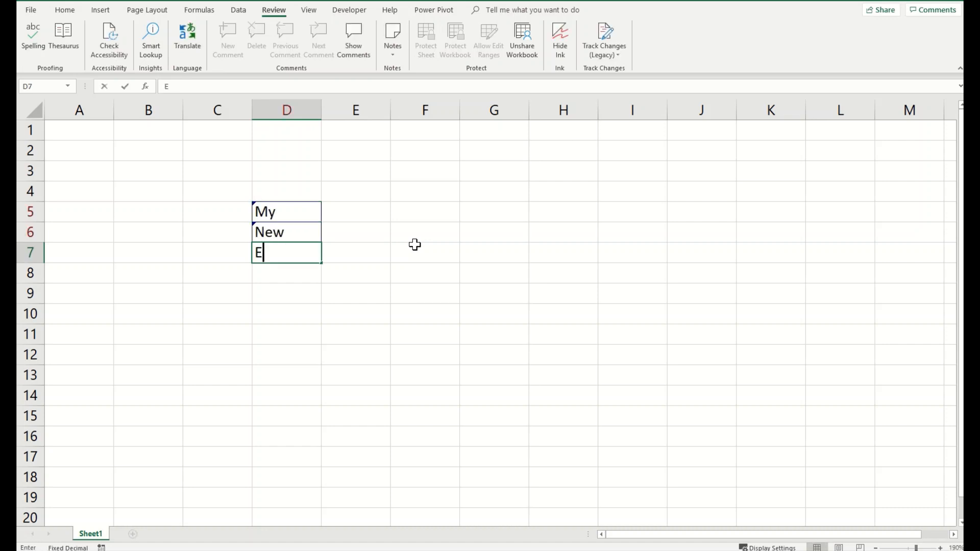
pyautogui.write('xcel')
pyautogui.press('Return')
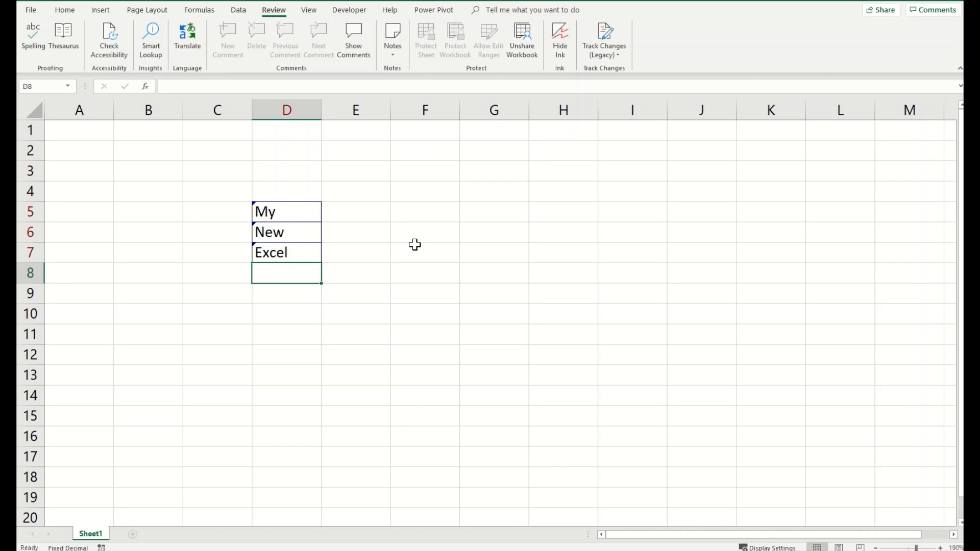
pyautogui.click(310, 217)
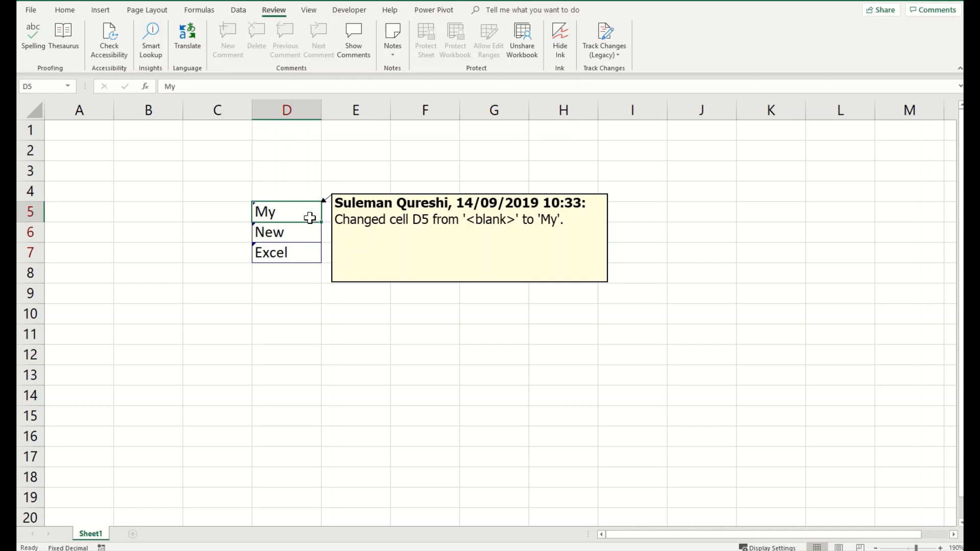
pyautogui.click(304, 239)
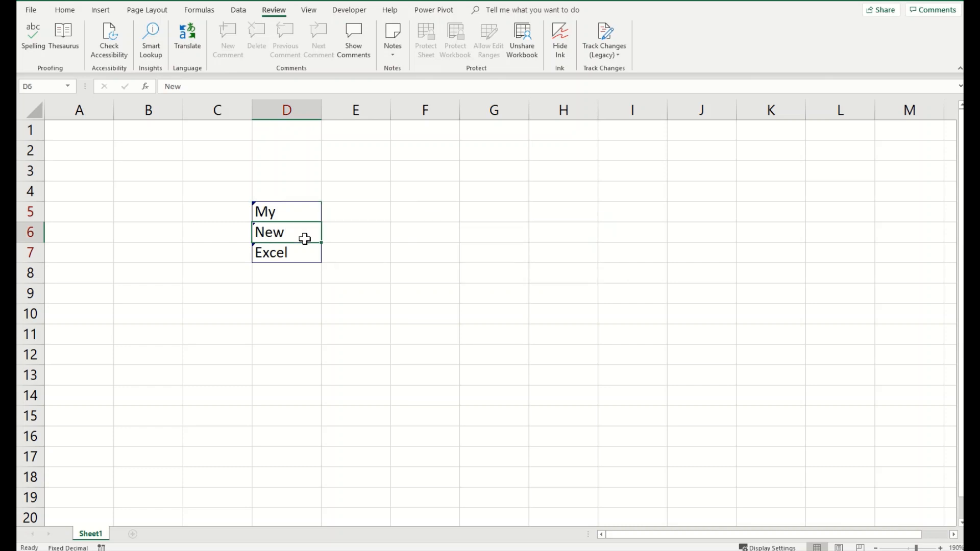
pyautogui.click(305, 253)
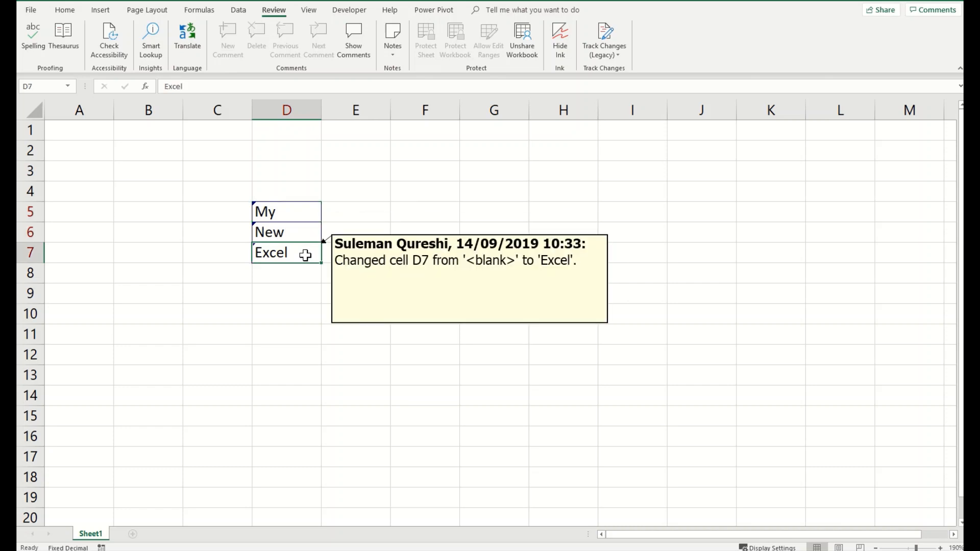
# Step: Type Anywhere in H5, then delete column D so it shifts to G5
pyautogui.click(557, 217)
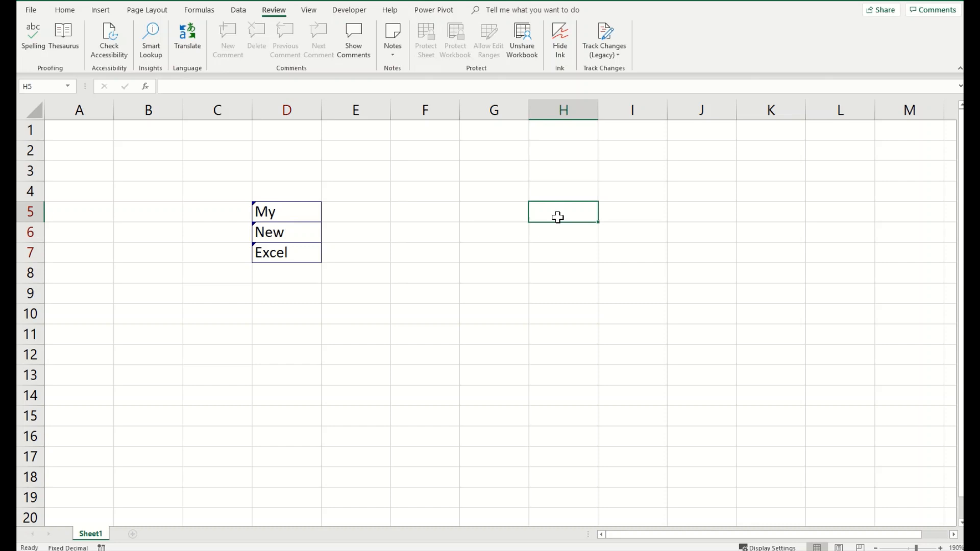
pyautogui.write('Anywhere')
pyautogui.press('Return')
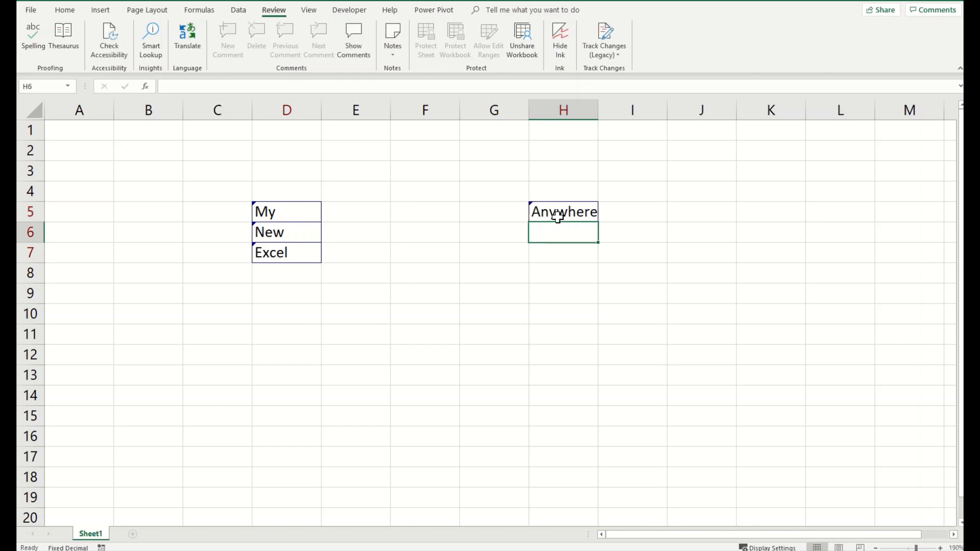
pyautogui.click(558, 218)
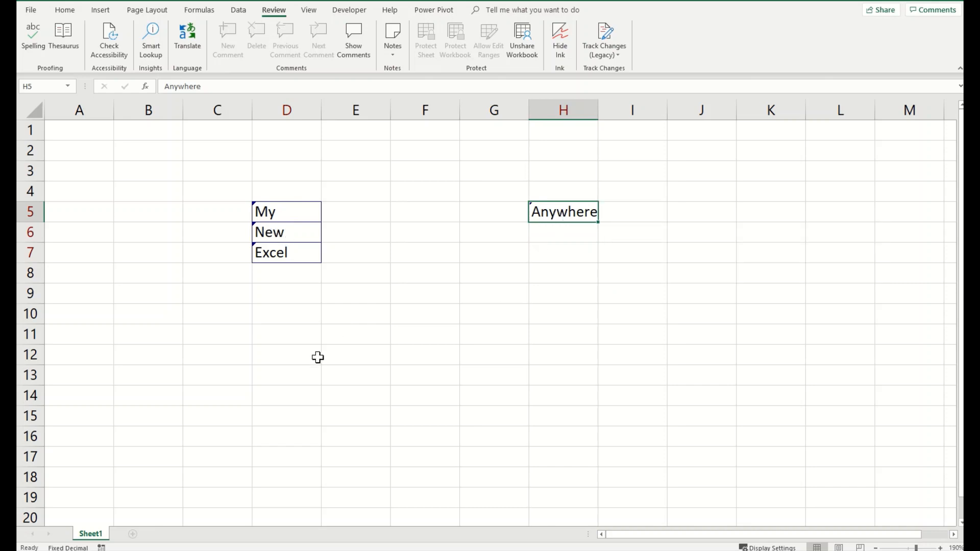
pyautogui.moveTo(300, 387); pyautogui.dragTo(304, 147)
pyautogui.click(291, 109)
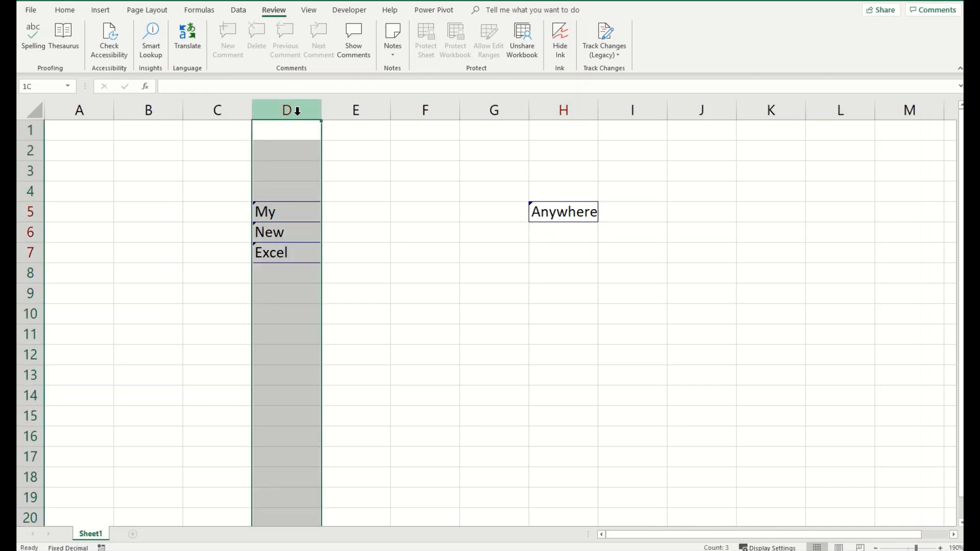
pyautogui.rightClick(296, 187)
pyautogui.click(341, 278)
pyautogui.click(373, 290)
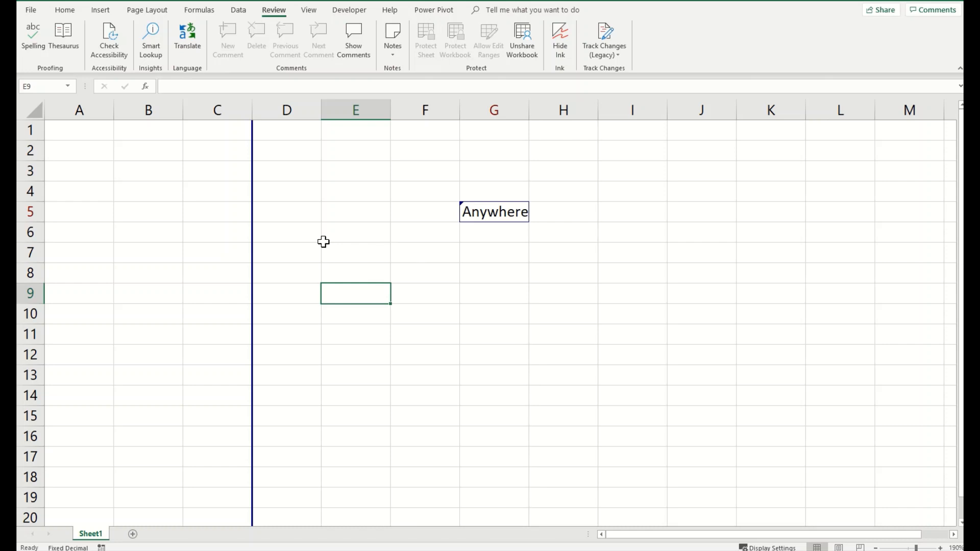
# Step: Accept the first tracked change, reject the row insert to restore column D, then accept all the rest
pyautogui.click(611, 62)
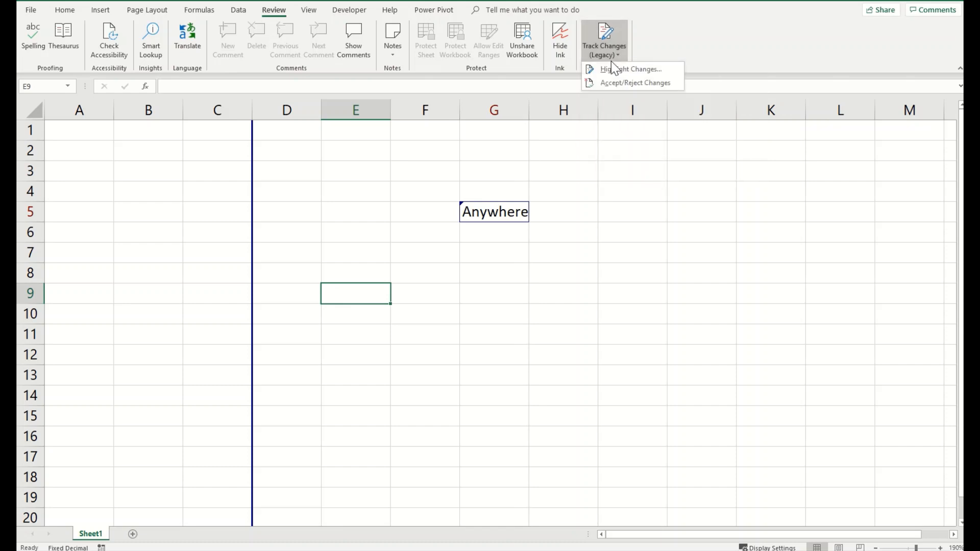
pyautogui.click(660, 85)
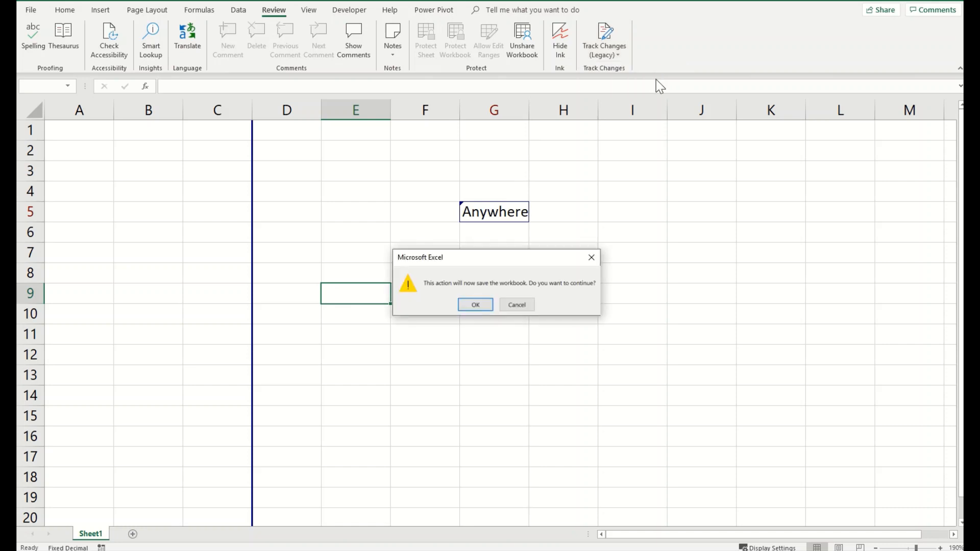
pyautogui.click(484, 306)
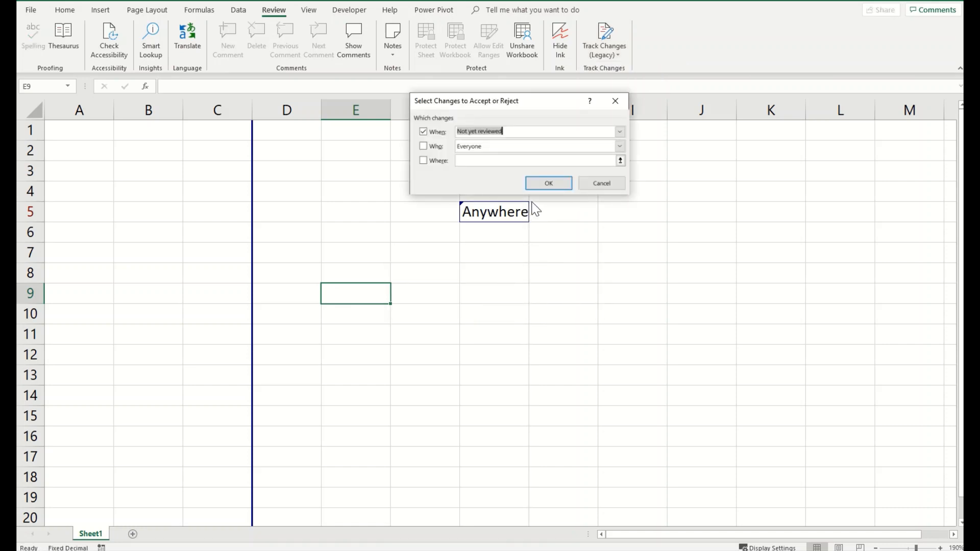
pyautogui.click(544, 182)
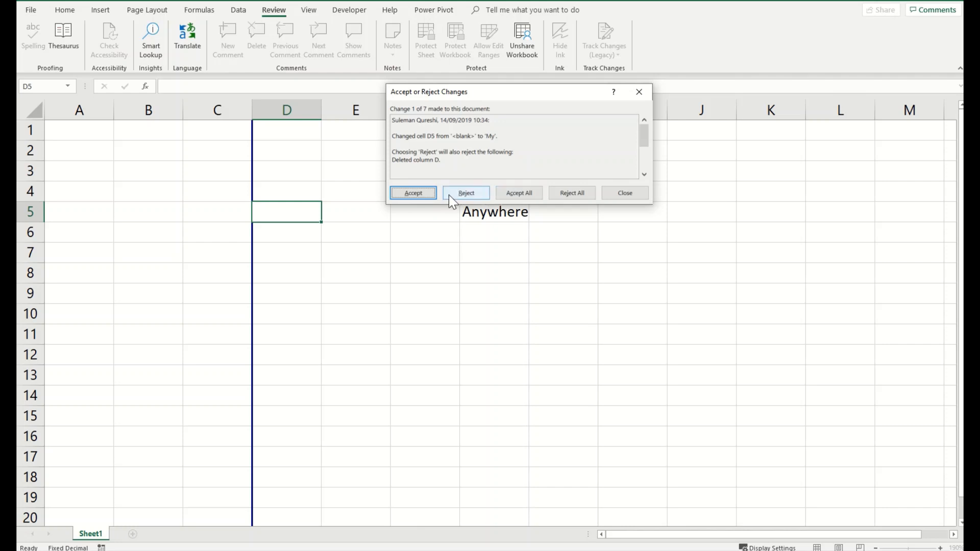
pyautogui.click(418, 192)
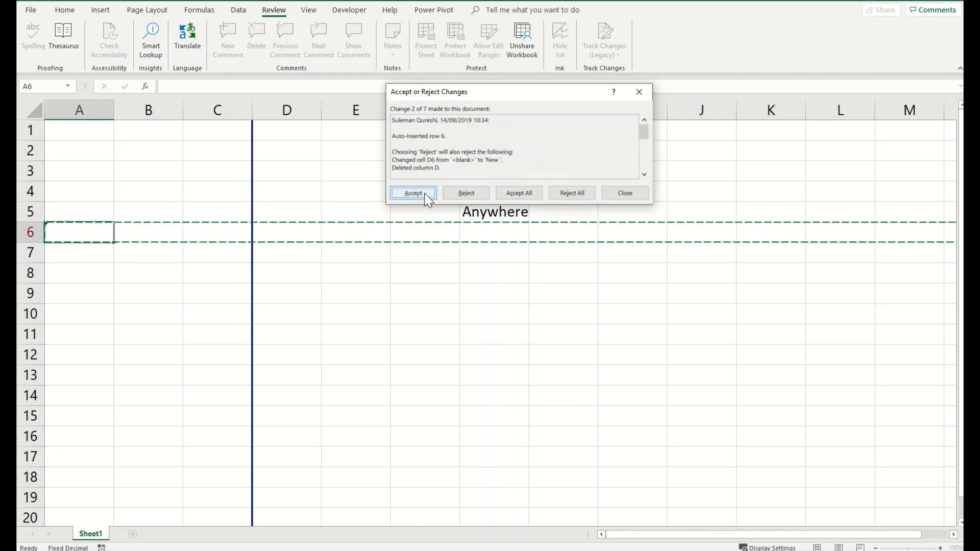
pyautogui.click(483, 197)
pyautogui.click(510, 192)
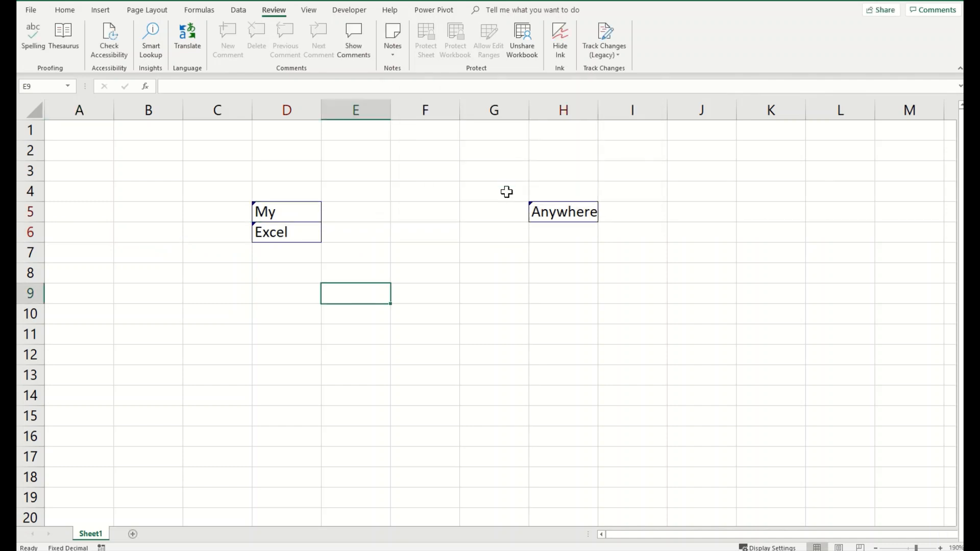
# Step: Select the empty cell G4
pyautogui.click(470, 196)
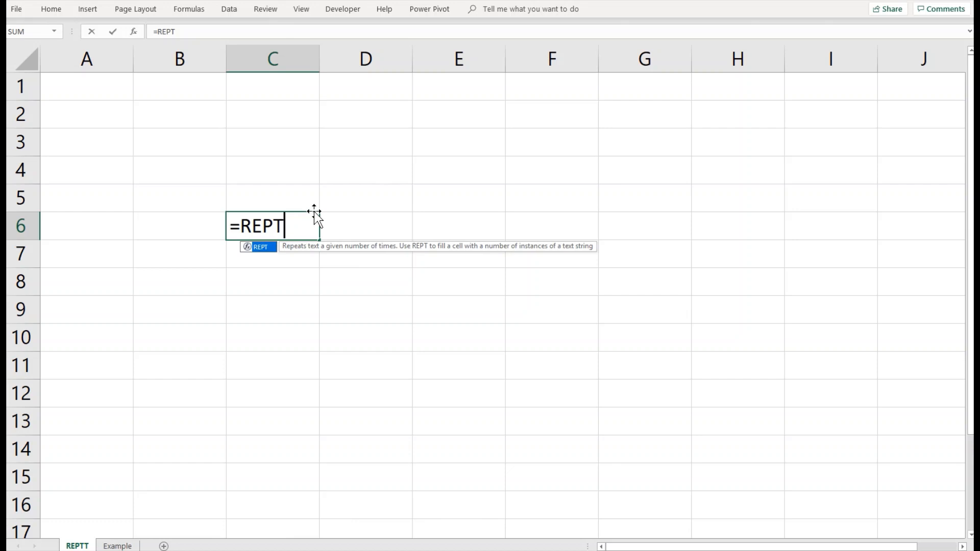
# Step: Complete =REPT("*",5) in C6 and enter =REPT("+",10) in C7
pyautogui.write('("')
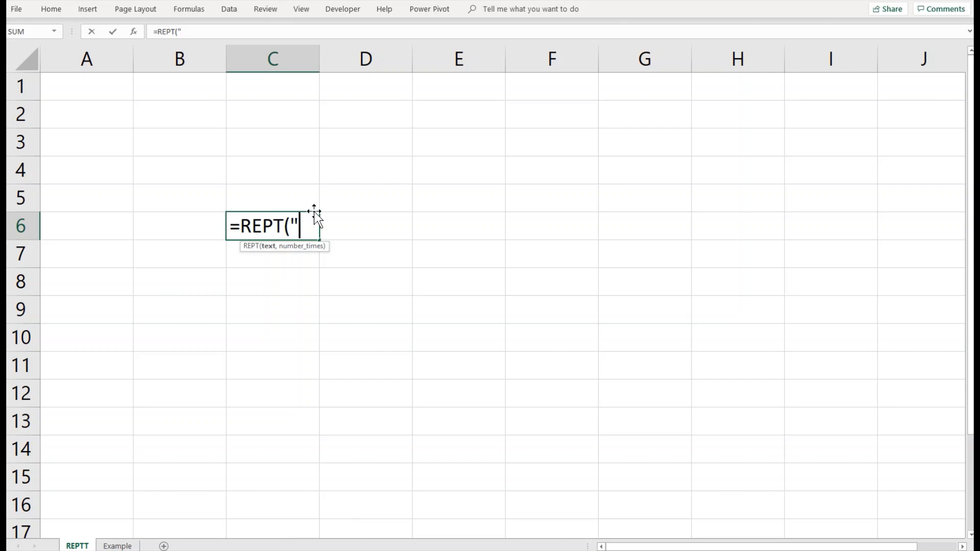
pyautogui.write('*",5)')
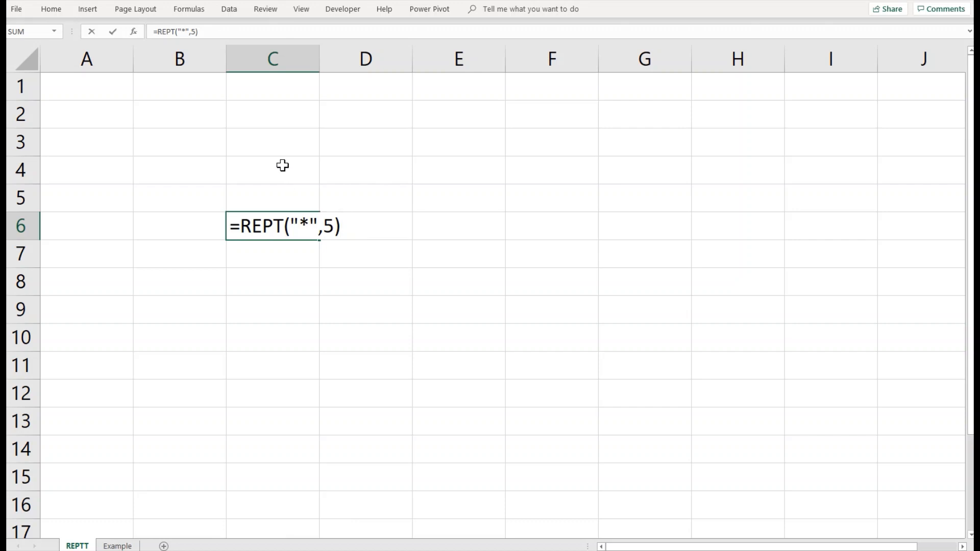
pyautogui.press('Return')
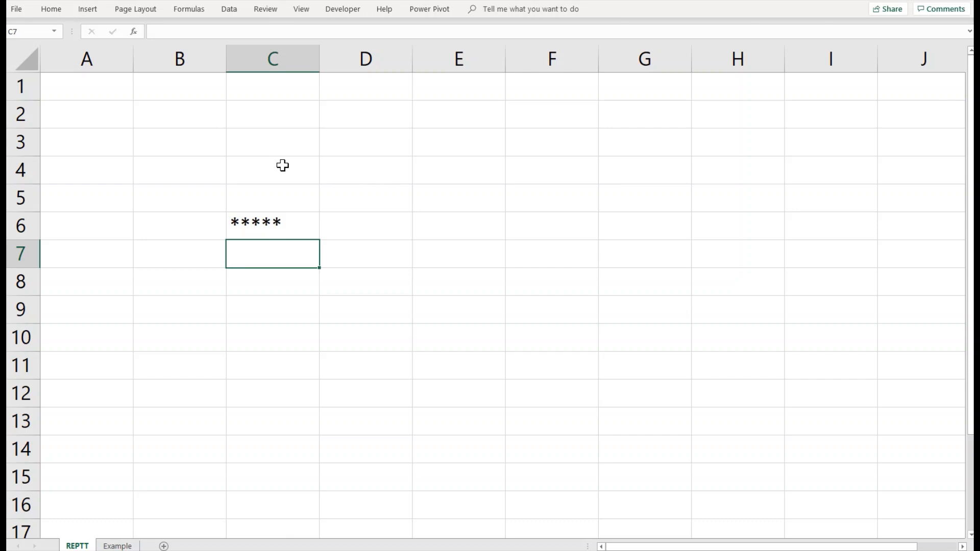
pyautogui.write('=REP')
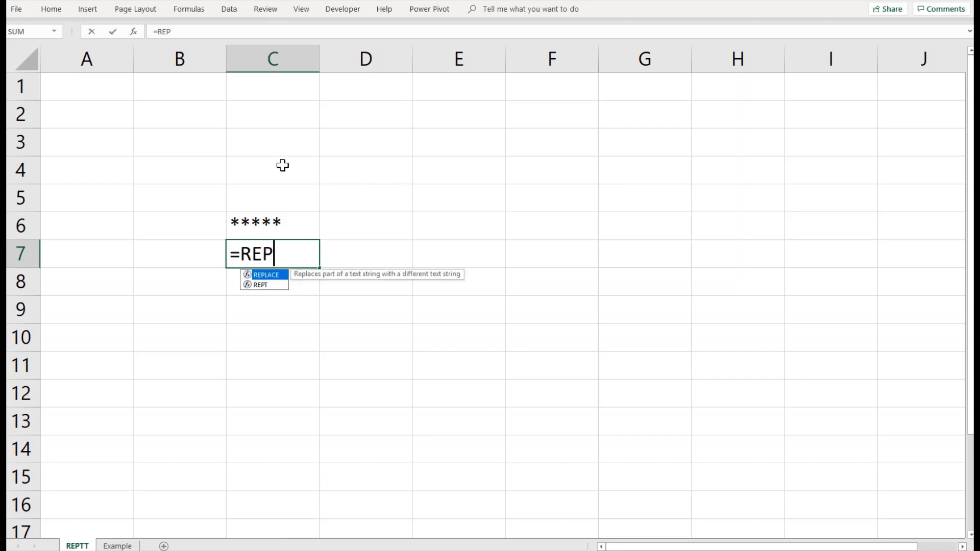
pyautogui.write('T(')
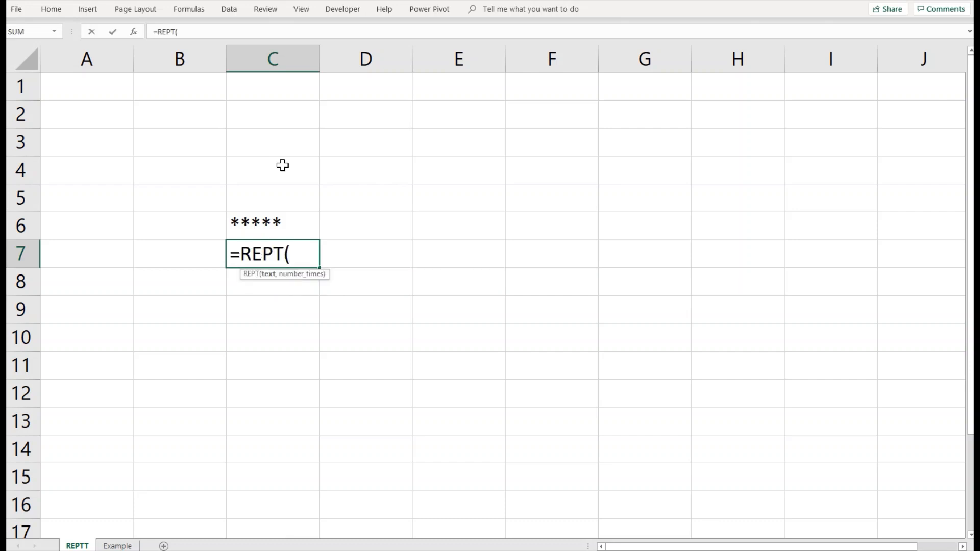
pyautogui.write('"+",')
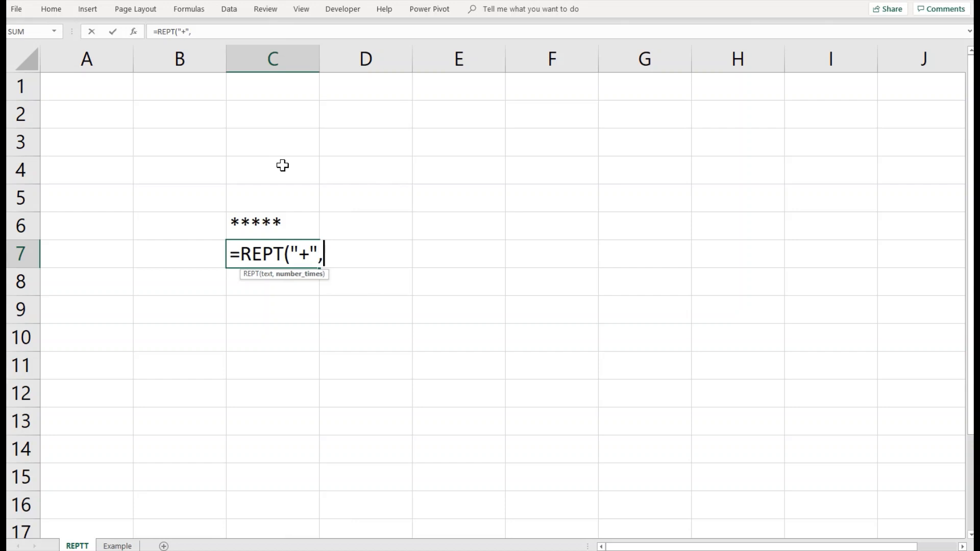
pyautogui.write('10)')
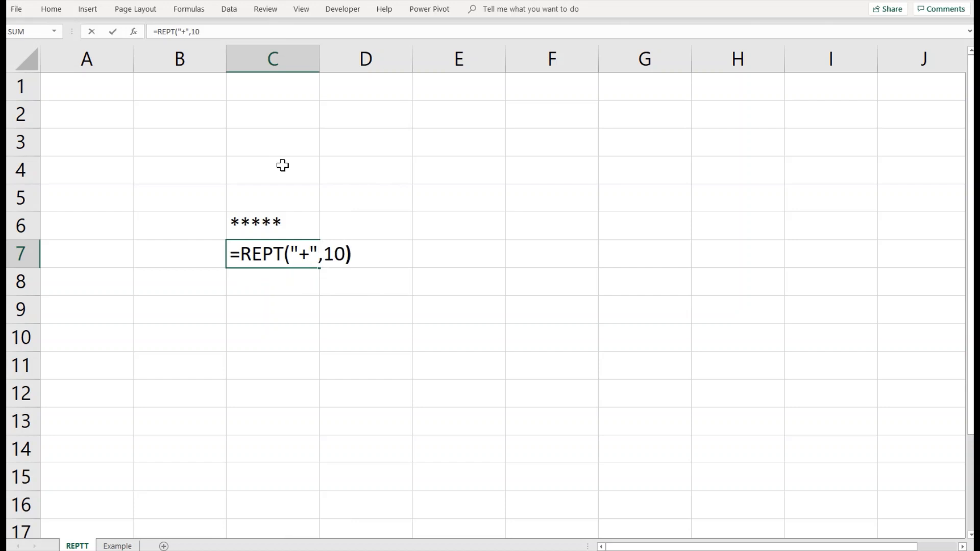
pyautogui.press('Return')
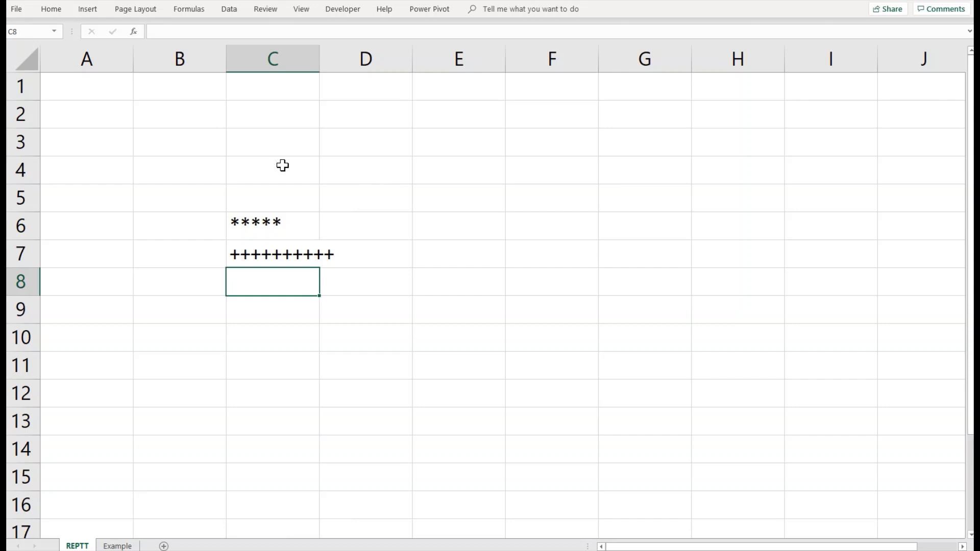
pyautogui.press('Up')
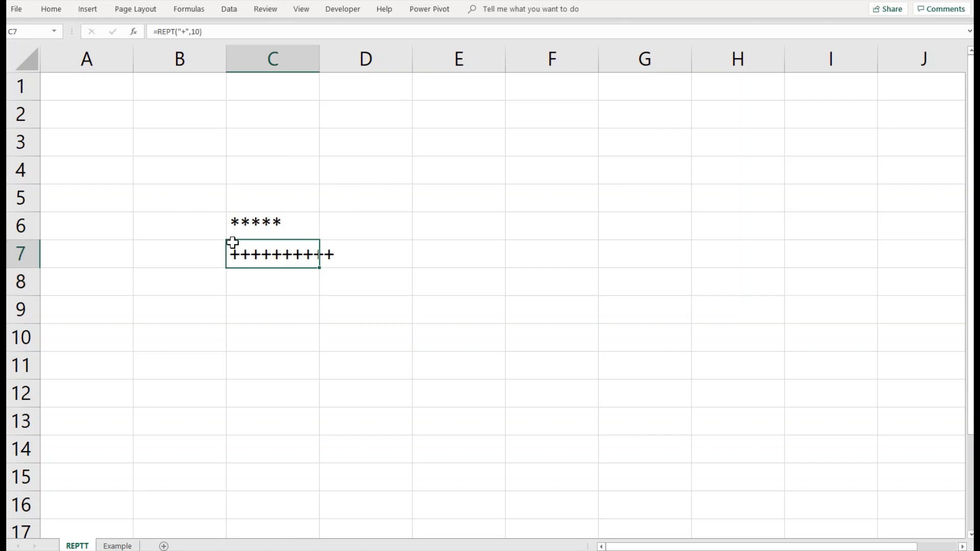
# Step: Change the C7 formula to =REPT("+",C5) so the count comes from C5
pyautogui.doubleClick(255, 260)
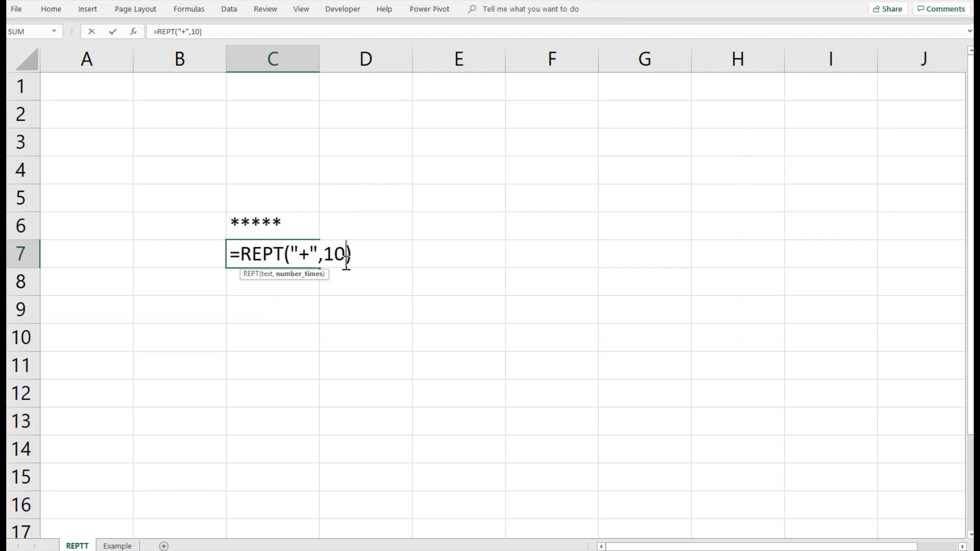
pyautogui.press('BackSpace')
pyautogui.press('BackSpace')
pyautogui.click(291, 204)
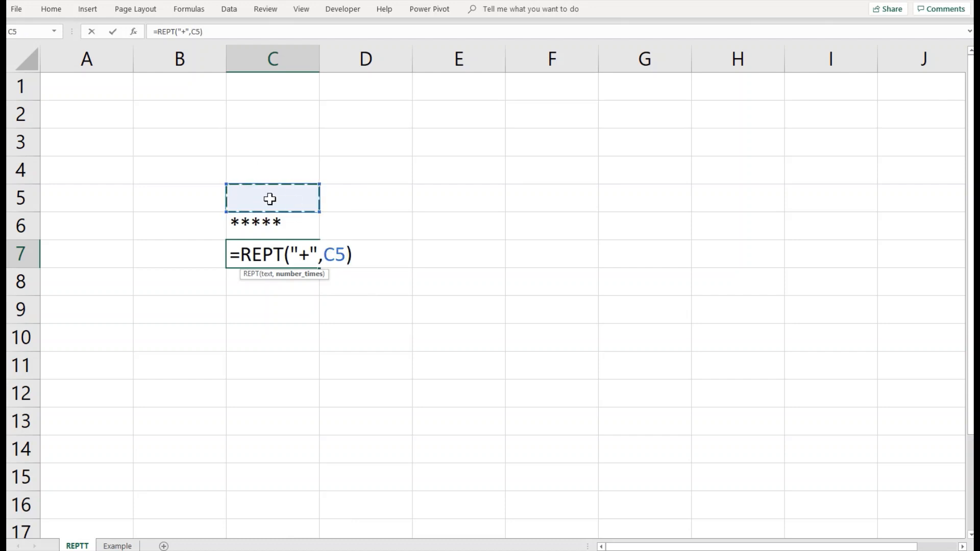
pyautogui.press('Return')
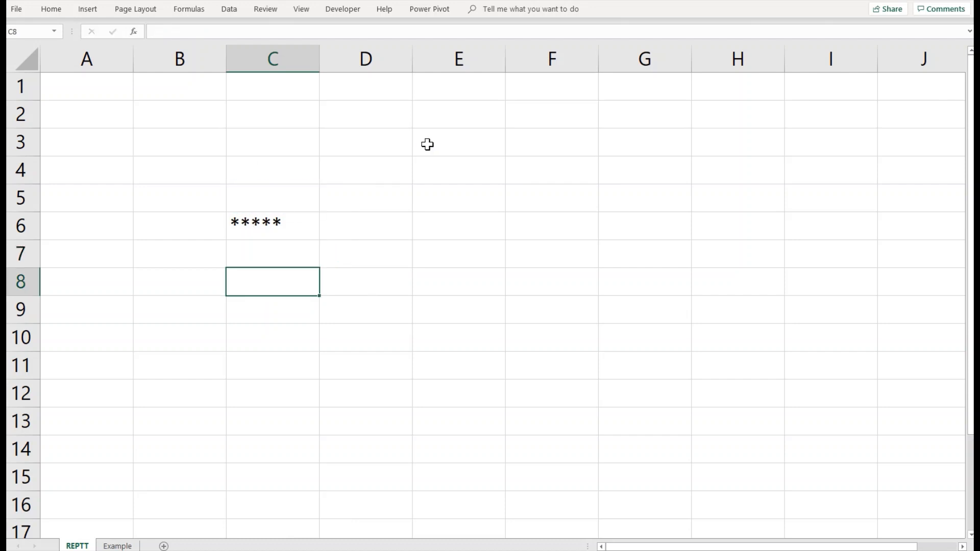
pyautogui.press('Up')
# Step: Enter 3 in C5, then change it to 7
pyautogui.click(287, 189)
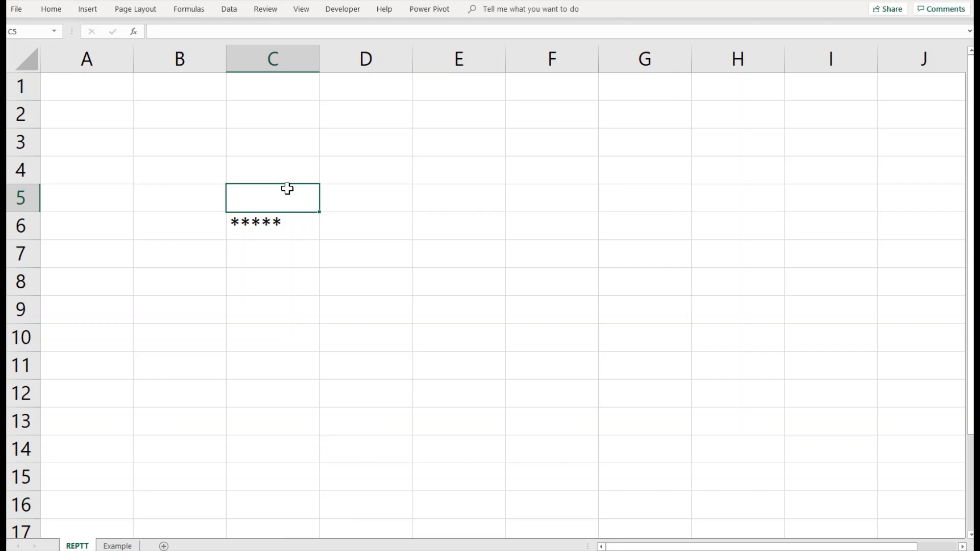
pyautogui.doubleClick(287, 189)
pyautogui.write('3')
pyautogui.press('Return')
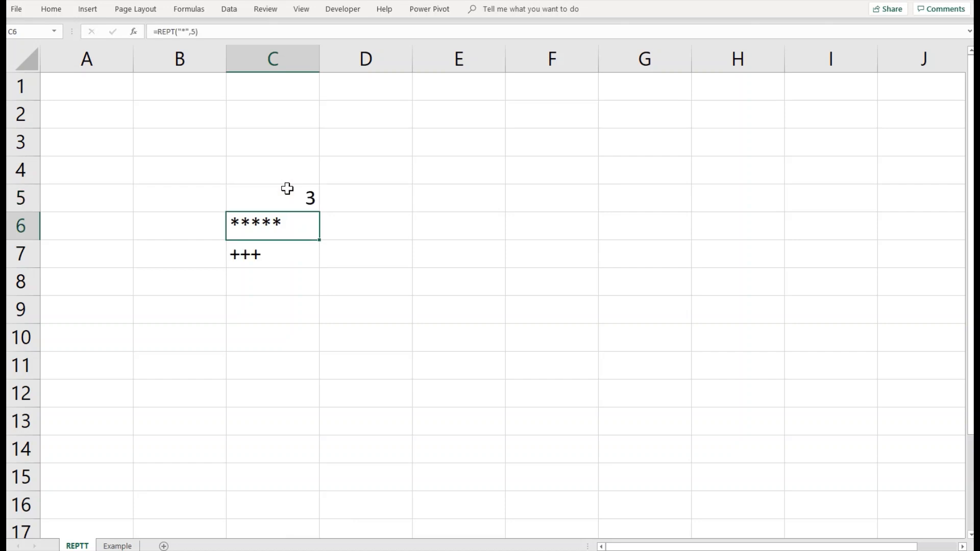
pyautogui.click(287, 189)
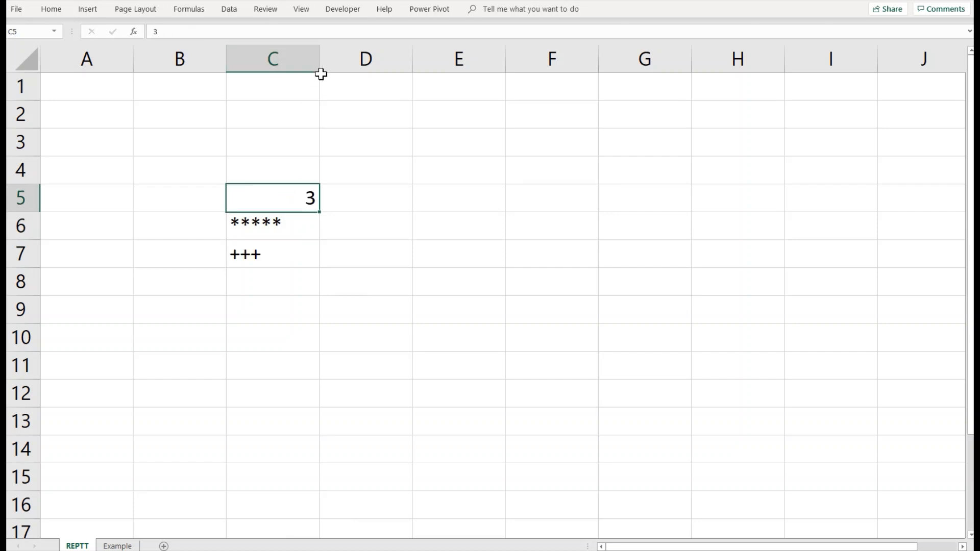
pyautogui.write('7')
pyautogui.press('Return')
pyautogui.press('Up')
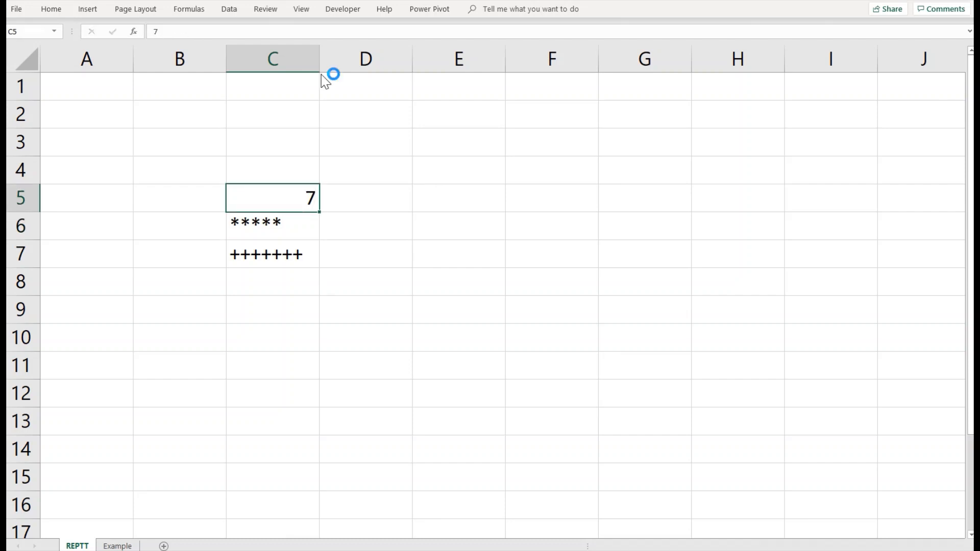
# Step: Open and close Excel Help, then switch to the Example sheet
pyautogui.press('F1')
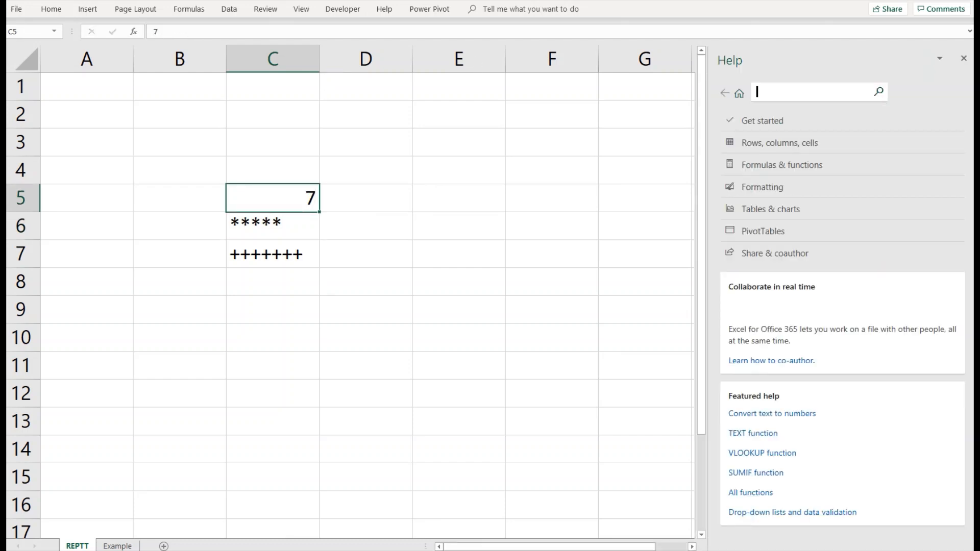
pyautogui.click(963, 58)
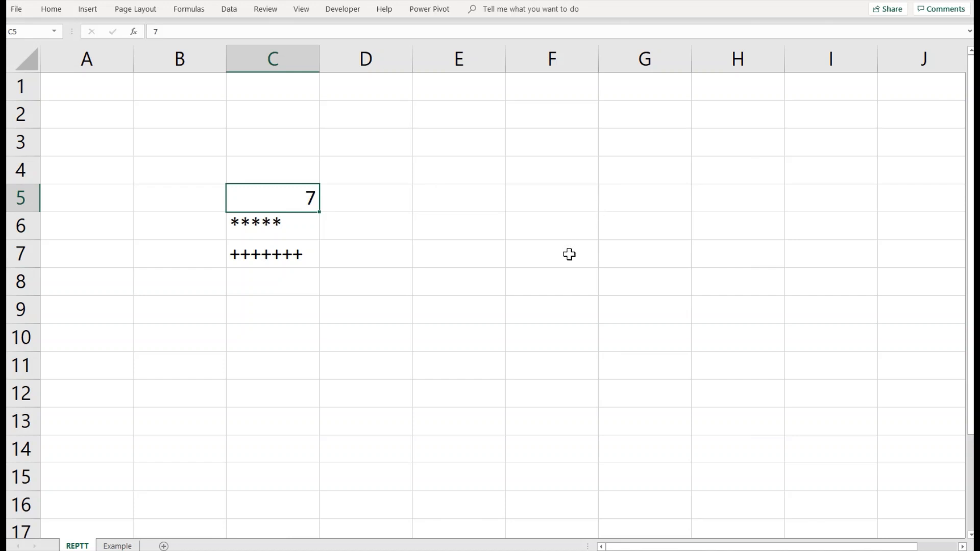
pyautogui.click(117, 546)
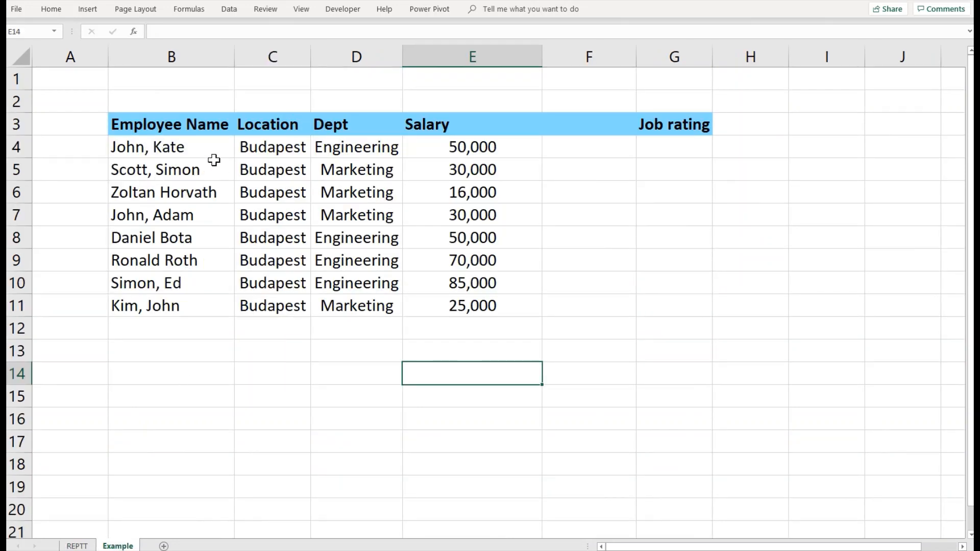
# Step: Check the salaries in E4, E5, E6 and E9
pyautogui.click(445, 145)
pyautogui.click(440, 171)
pyautogui.click(437, 193)
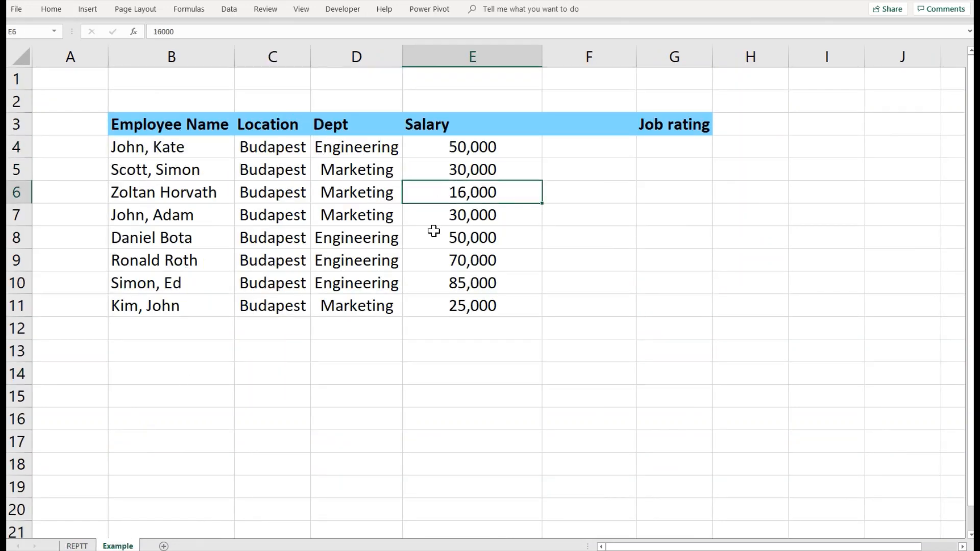
pyautogui.click(433, 259)
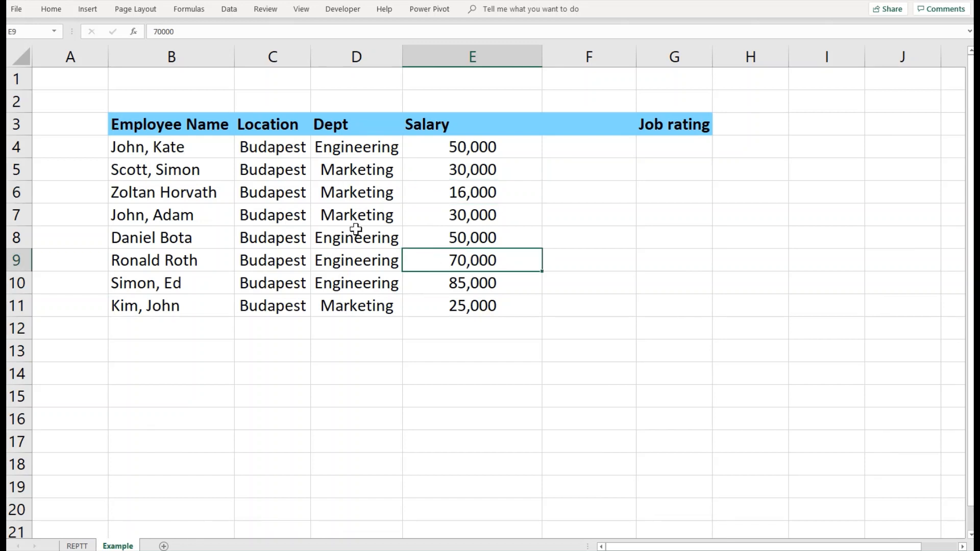
# Step: Enter =REPT("*",E4/10000) in F4 to show five asterisks
pyautogui.click(552, 145)
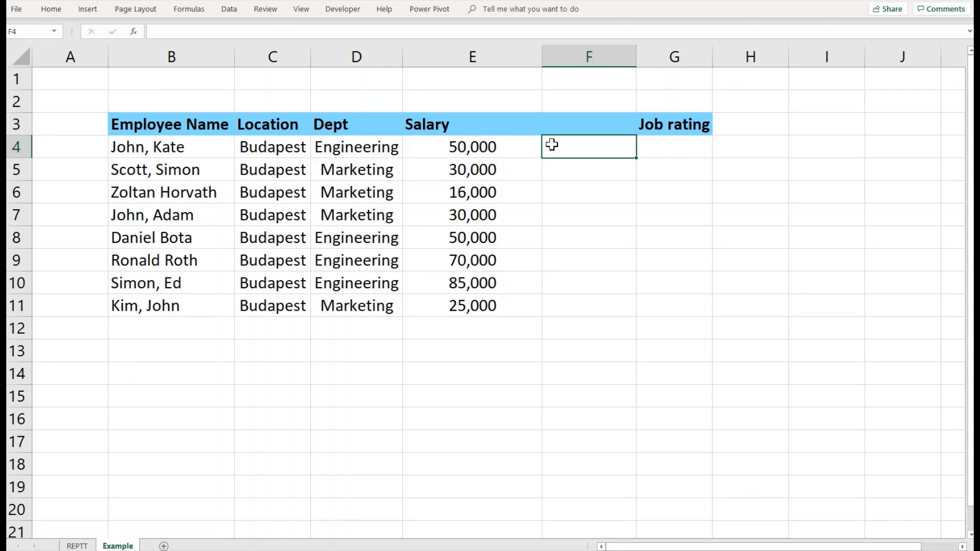
pyautogui.write('=RE')
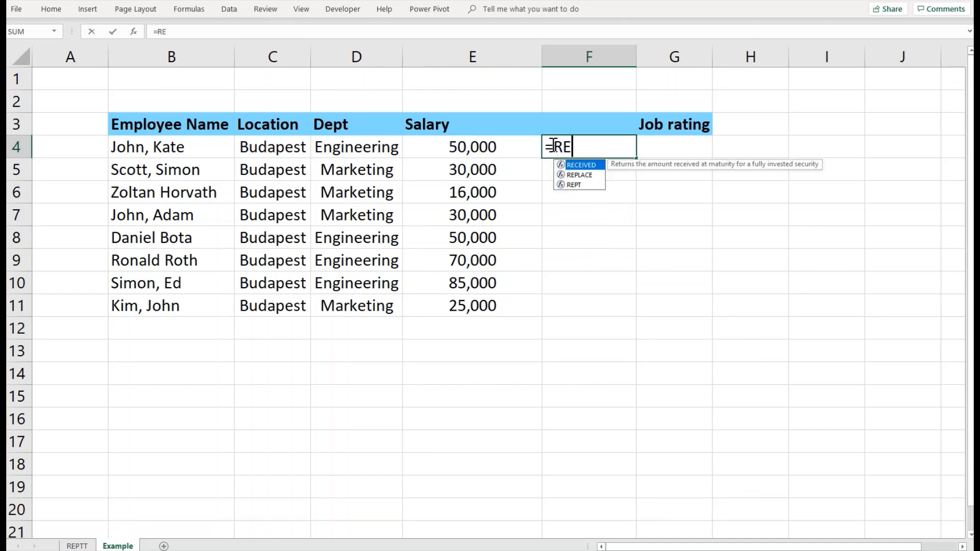
pyautogui.write('PT(')
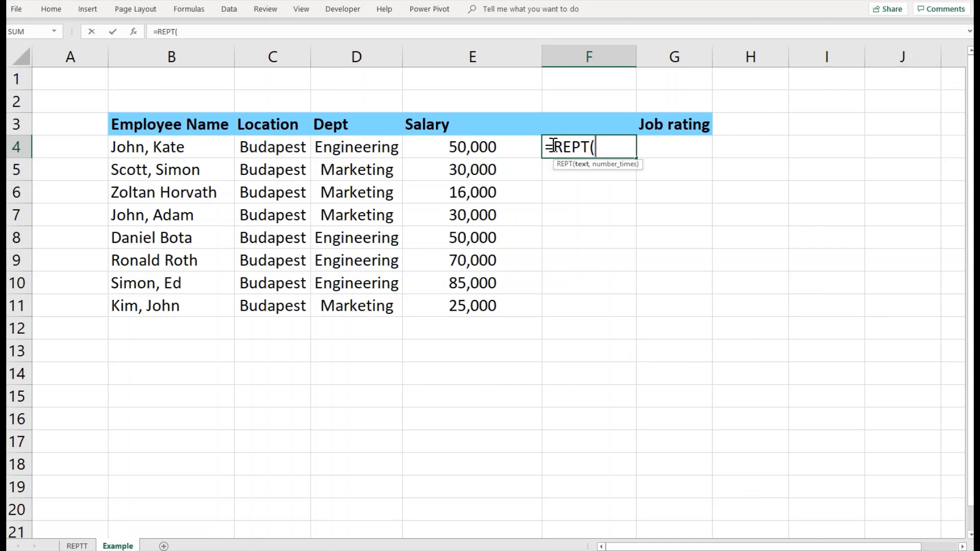
pyautogui.write('"*",')
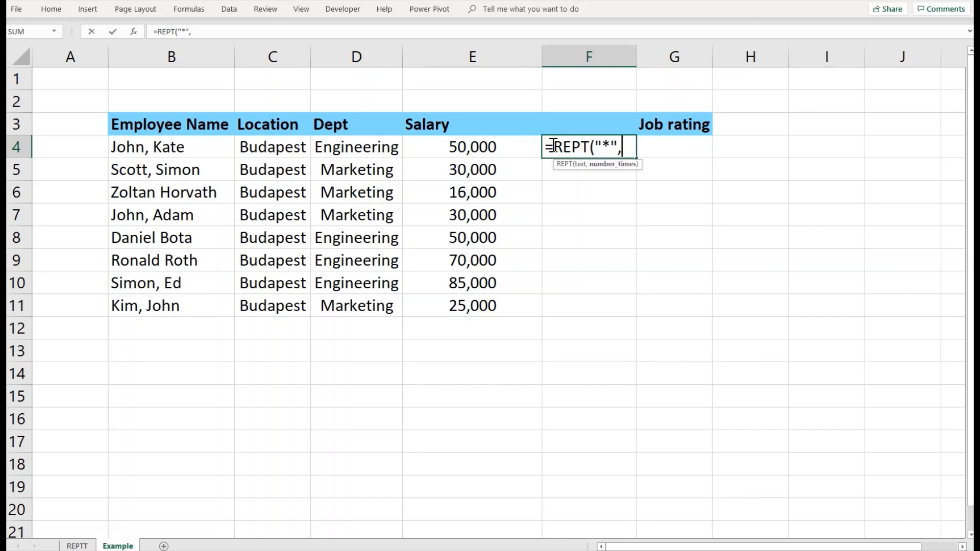
pyautogui.press('Left')
pyautogui.press('Left')
pyautogui.press('Right')
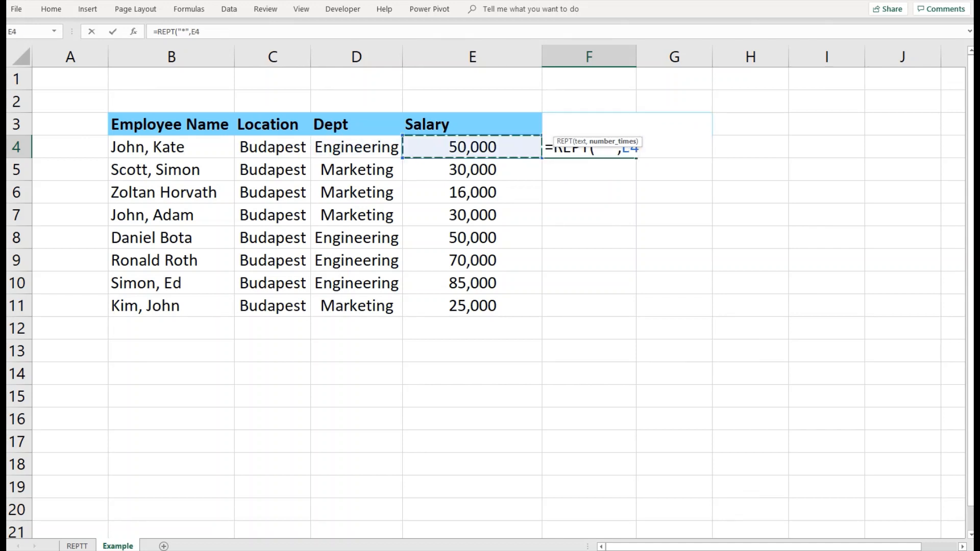
pyautogui.click(274, 30)
pyautogui.write('/1000')
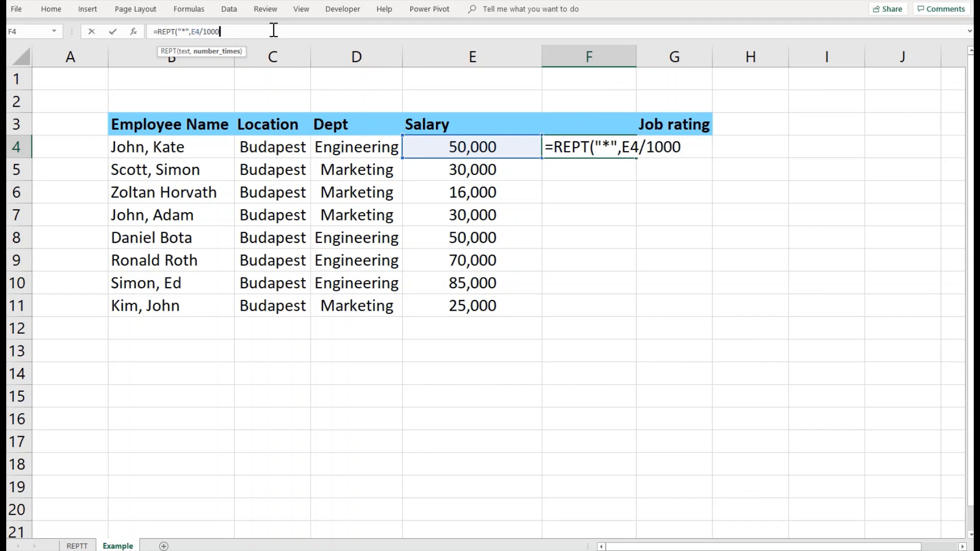
pyautogui.write('0)')
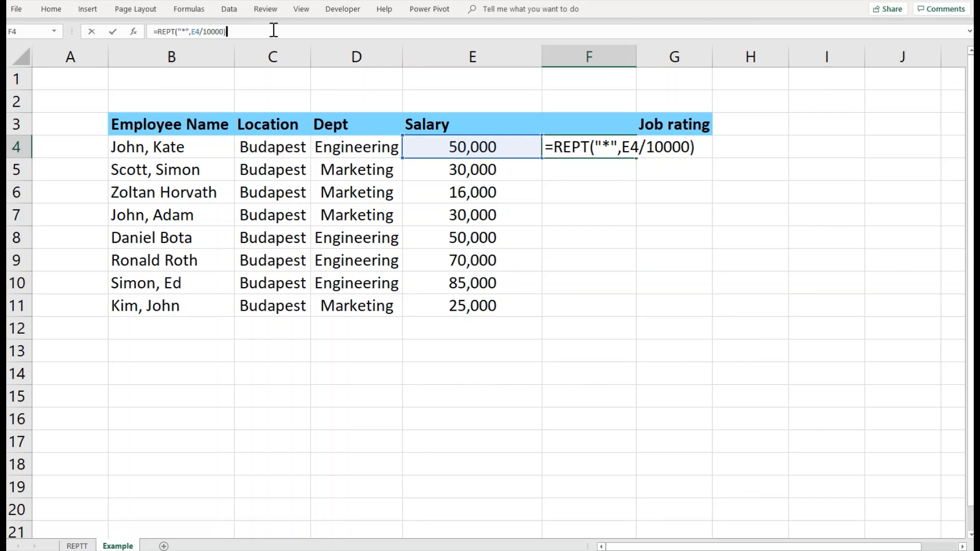
pyautogui.press('Return')
pyautogui.press('Up')
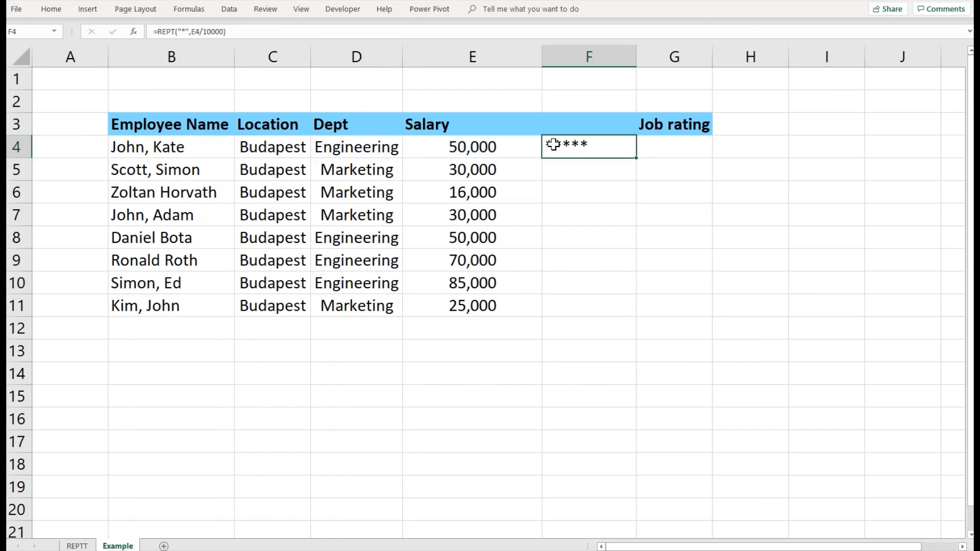
# Step: Fill the star formula down to F11 and hide the Salary column E
pyautogui.moveTo(636, 159); pyautogui.dragTo(610, 321)
pyautogui.click(515, 170)
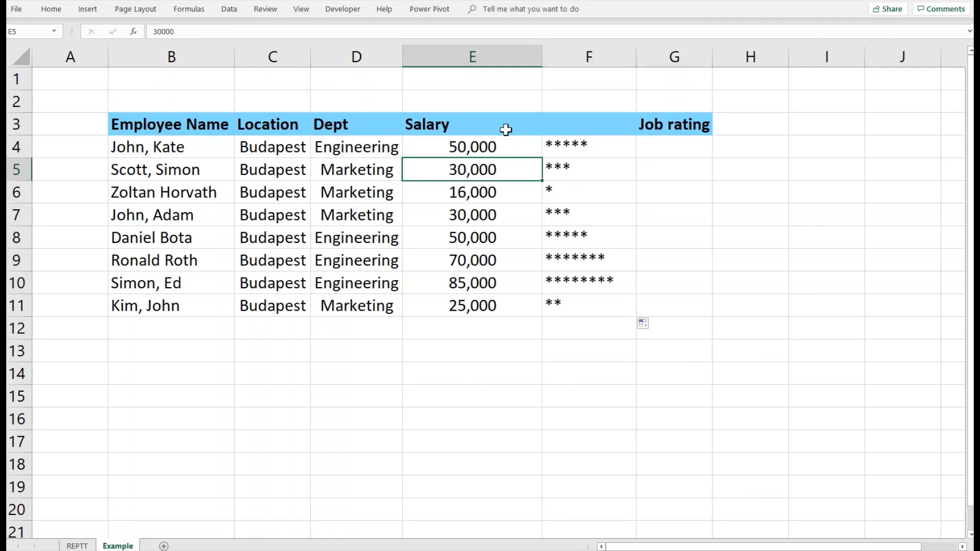
pyautogui.click(501, 56)
pyautogui.rightClick(477, 154)
pyautogui.click(528, 306)
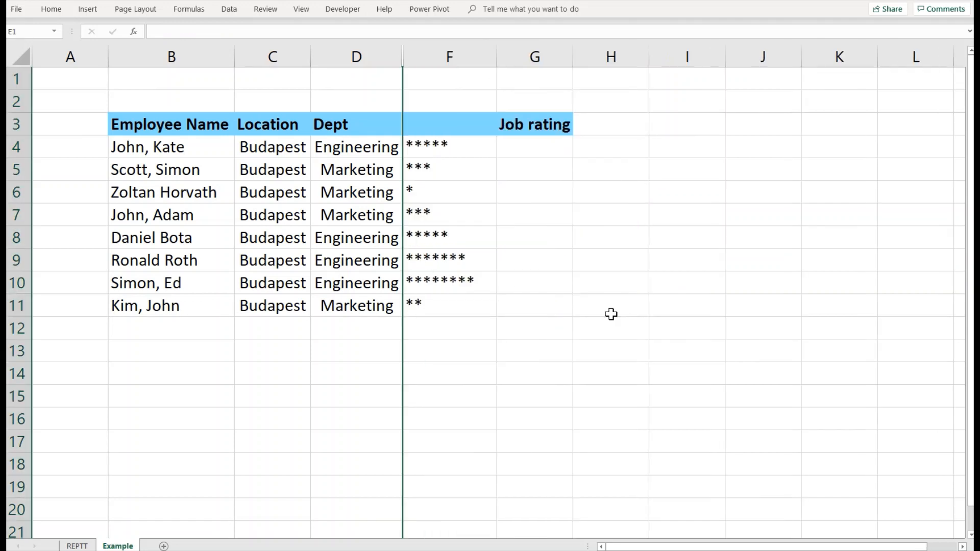
# Step: Inspect the star formulas in F4, F5, F8 and F10, then select G4
pyautogui.click(611, 309)
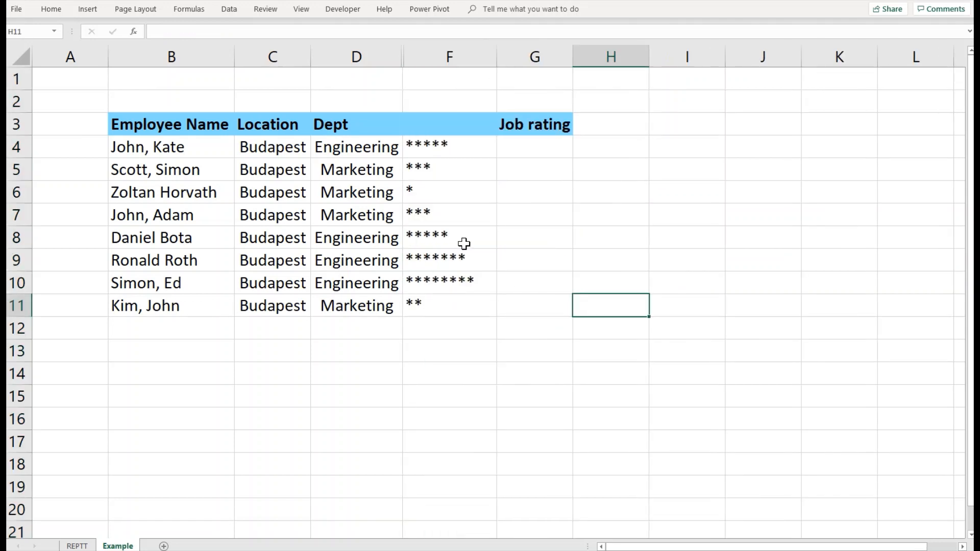
pyautogui.click(452, 149)
pyautogui.click(451, 172)
pyautogui.click(442, 245)
pyautogui.click(439, 280)
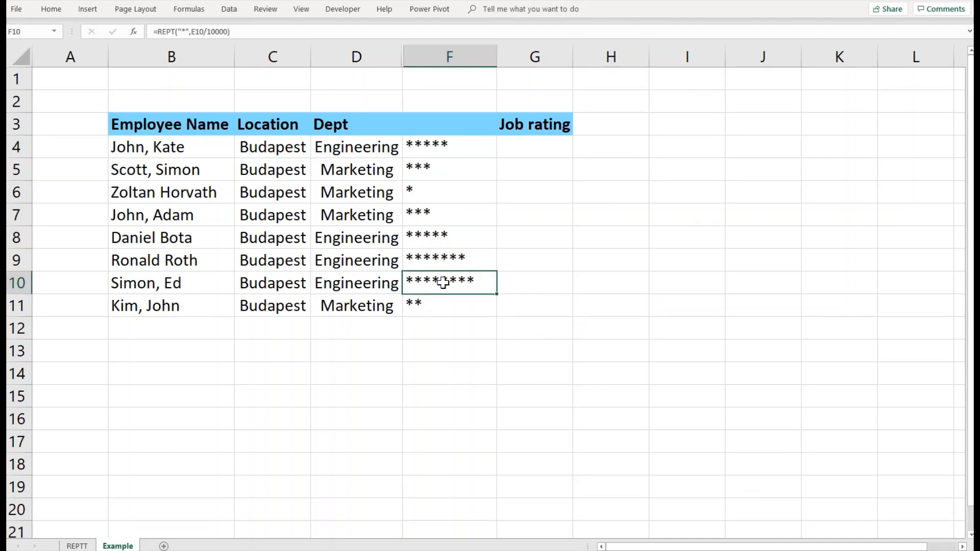
pyautogui.click(531, 230)
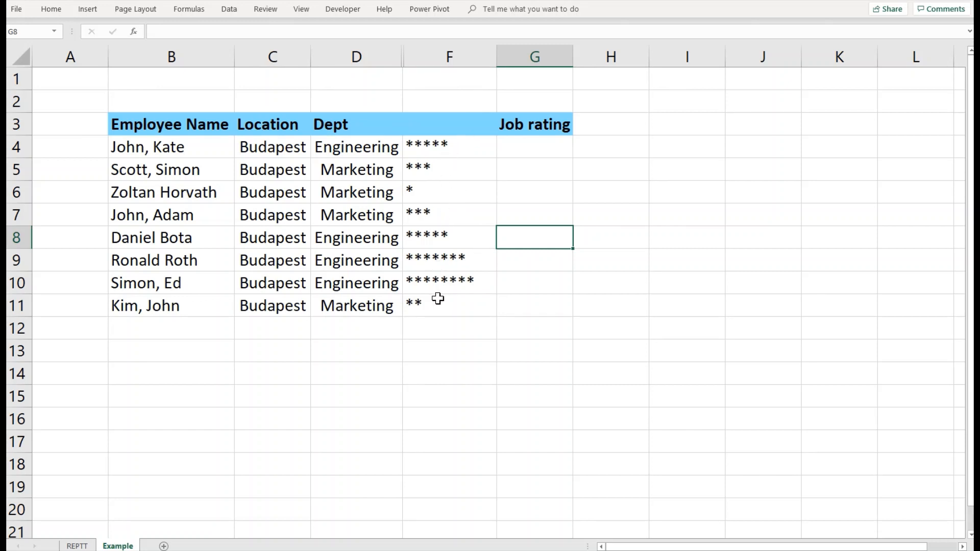
pyautogui.click(508, 151)
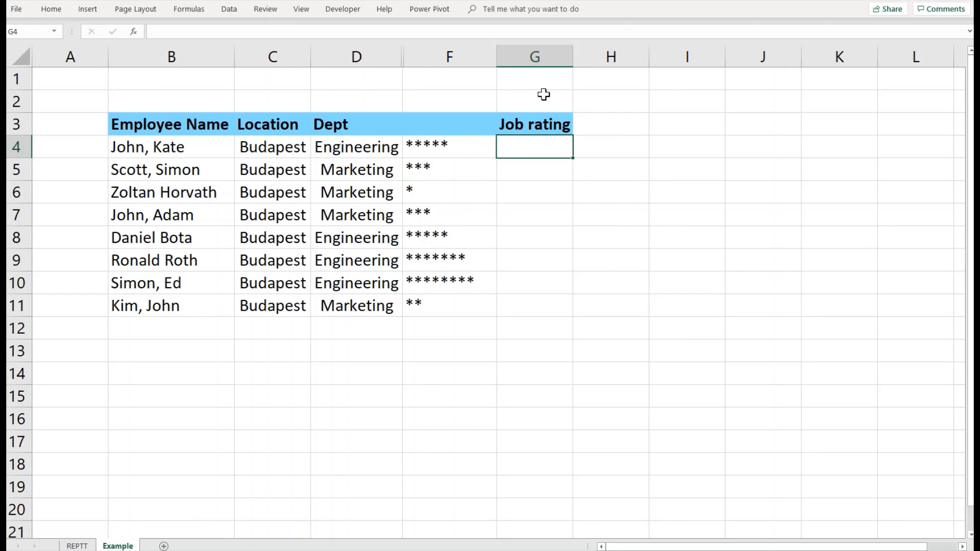
# Step: Enter =LEN(F4) in G4 and fill it down to G11
pyautogui.write('=LEN(')
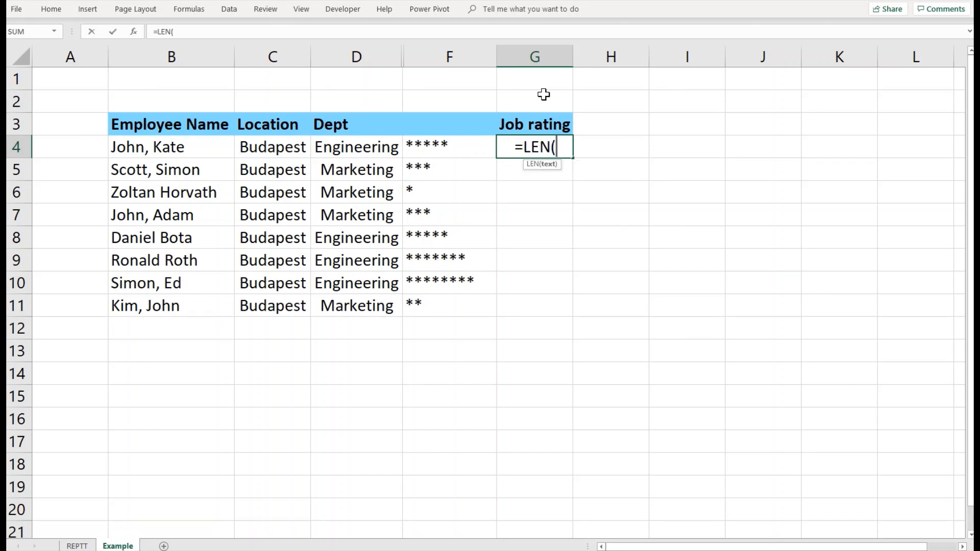
pyautogui.press('Left')
pyautogui.press('Return')
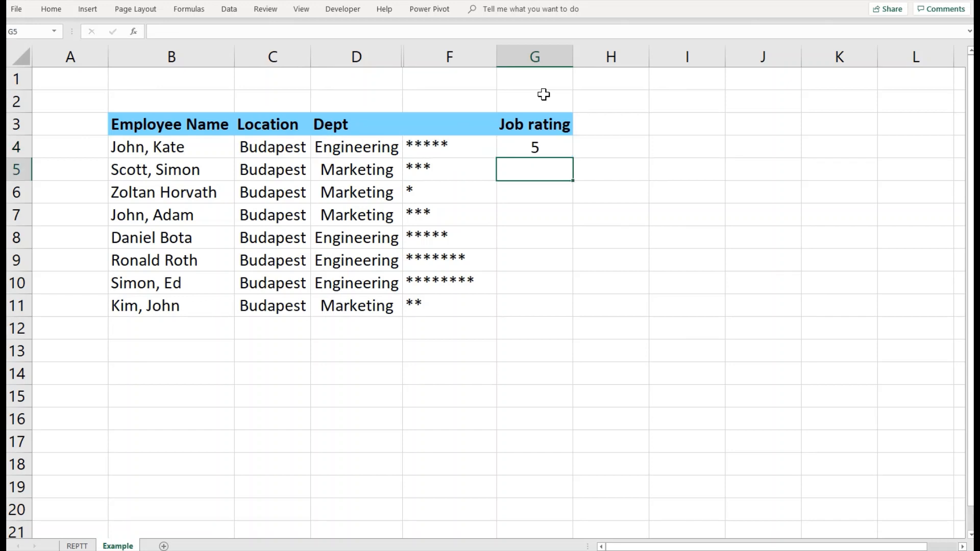
pyautogui.press('Up')
pyautogui.moveTo(572, 158); pyautogui.dragTo(577, 312)
# Step: Inspect the formulas in F6 and G7, then select F4
pyautogui.click(452, 195)
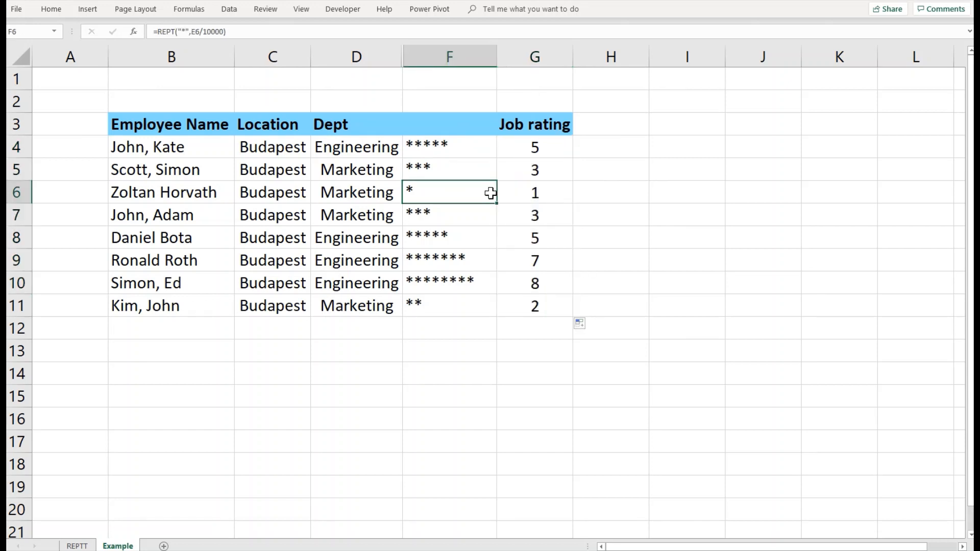
pyautogui.click(524, 215)
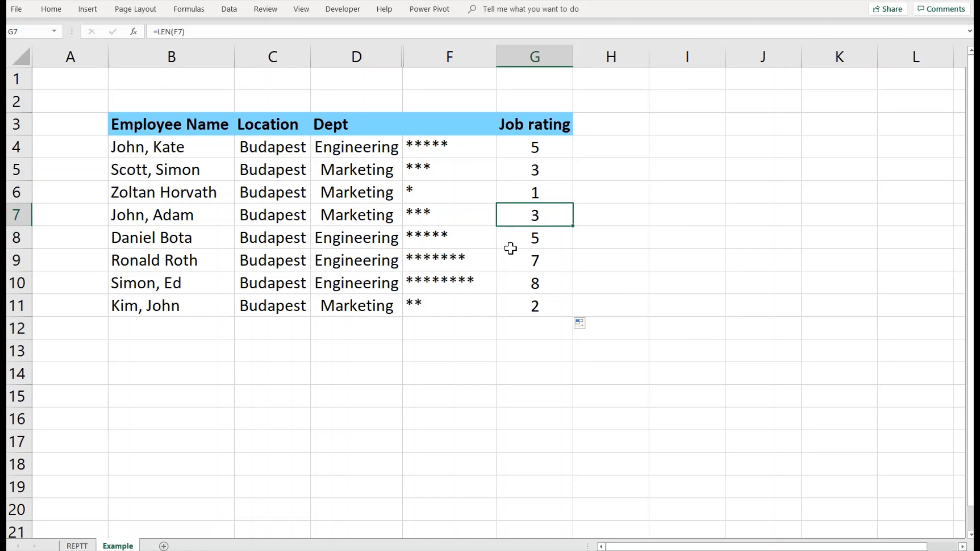
pyautogui.click(463, 156)
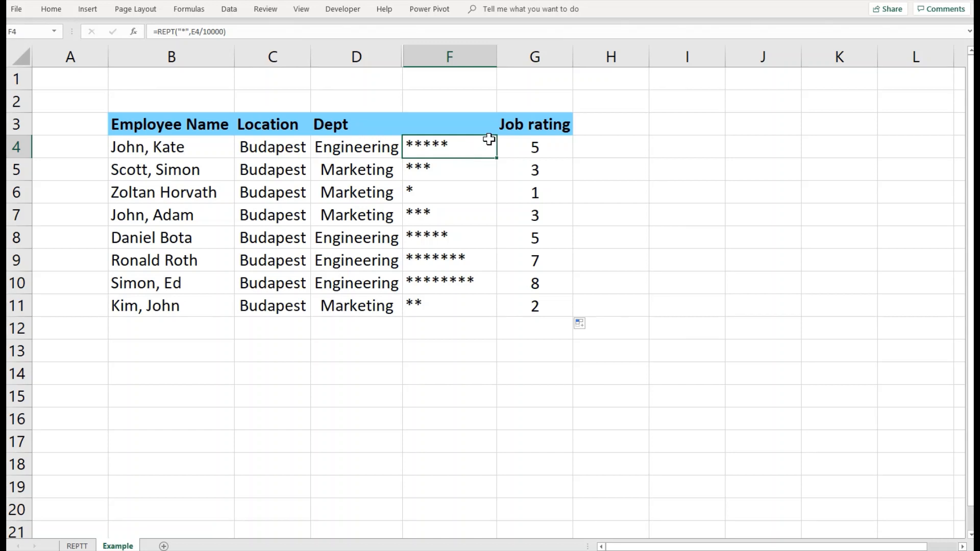
# Step: Change the F4 formula to repeat @ instead of *
pyautogui.click(181, 32)
pyautogui.click(183, 33)
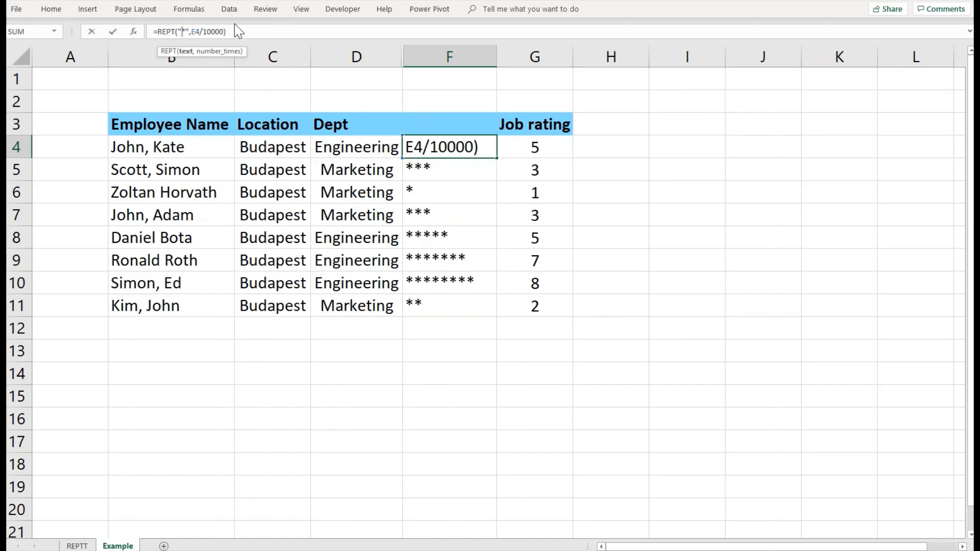
pyautogui.press('Delete')
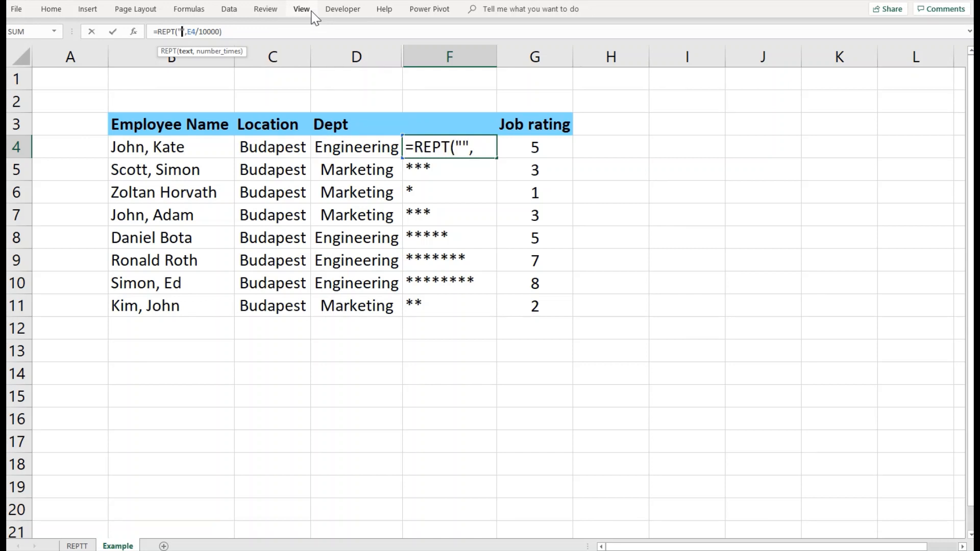
pyautogui.write('@')
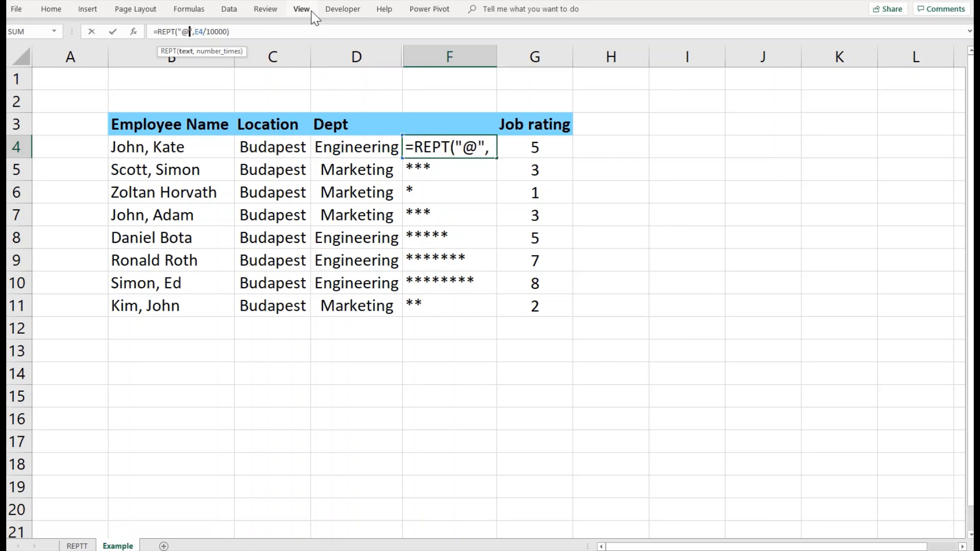
pyautogui.hotkey('ctrl', 'Return')
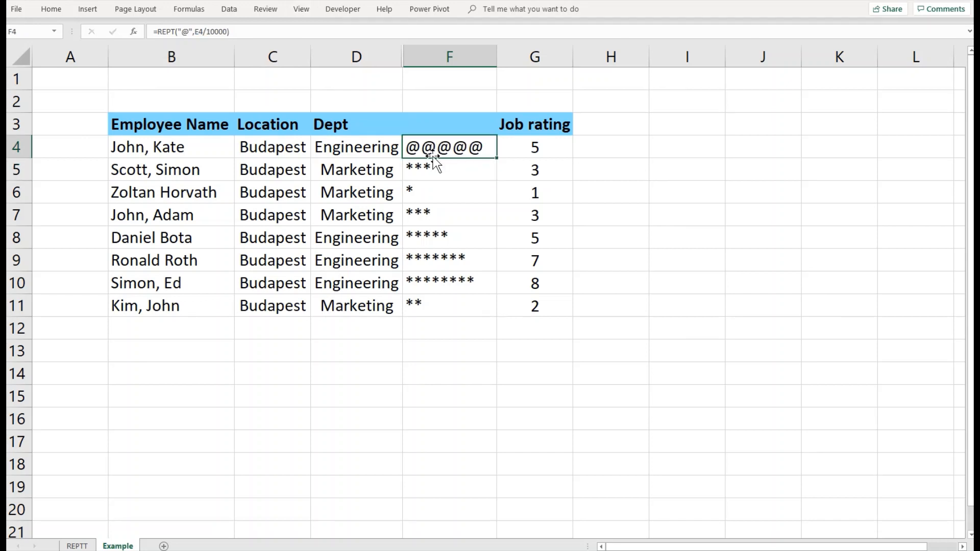
# Step: Copy the @ formula down to F11 and autofit column F's width
pyautogui.moveTo(497, 159); pyautogui.dragTo(472, 306)
pyautogui.click(469, 188)
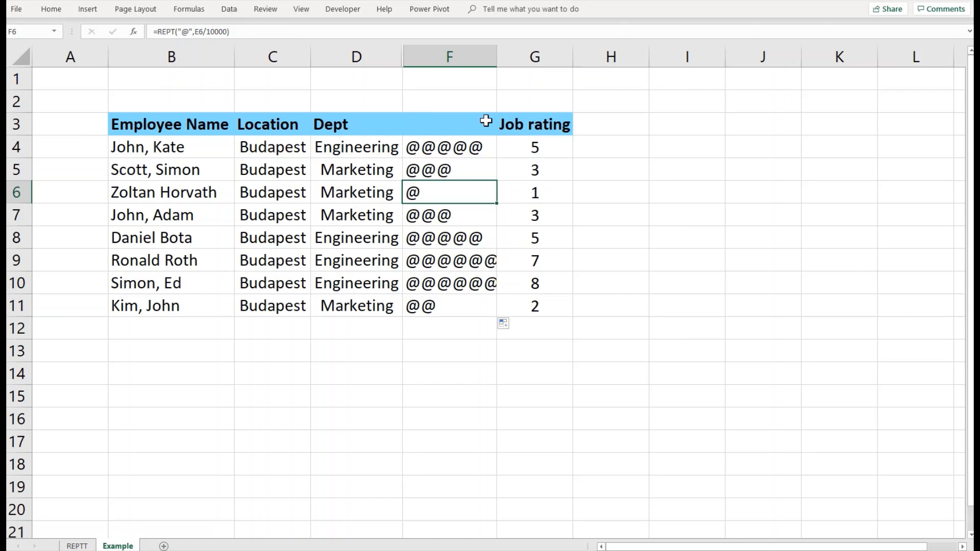
pyautogui.doubleClick(496, 57)
pyautogui.click(495, 145)
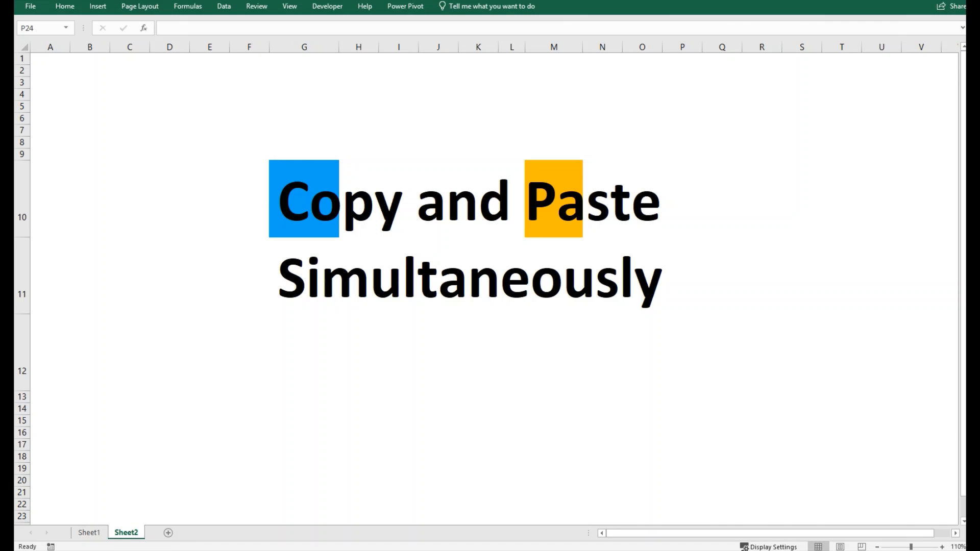
# Step: Switch to Sheet1 with the fill shortcut demos
pyautogui.click(86, 536)
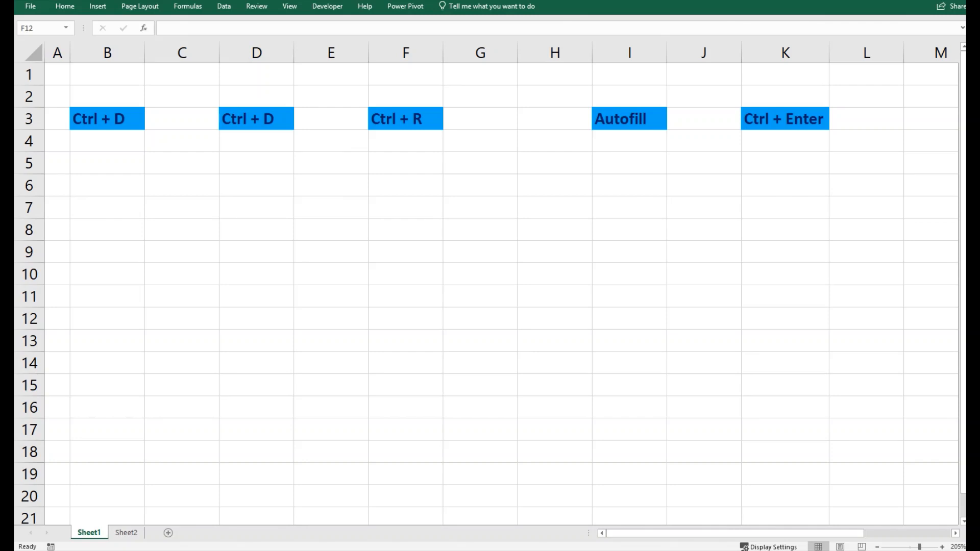
# Step: Enter A in B4 and copy it into B5 and B6 with Ctrl+D
pyautogui.click(117, 142)
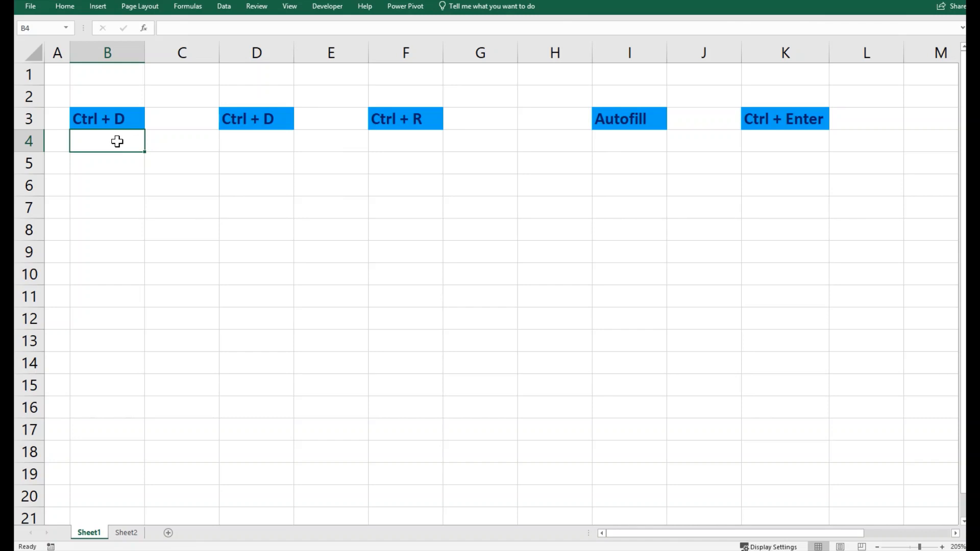
pyautogui.write('a')
pyautogui.press('BackSpace')
pyautogui.write('A')
pyautogui.press('Return')
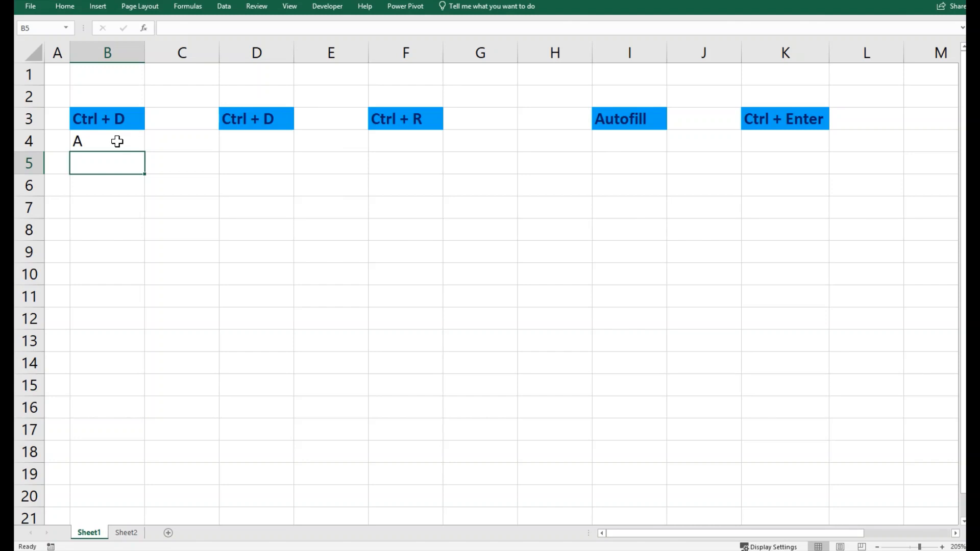
pyautogui.hotkey('ctrl', 'd')
pyautogui.click(125, 185)
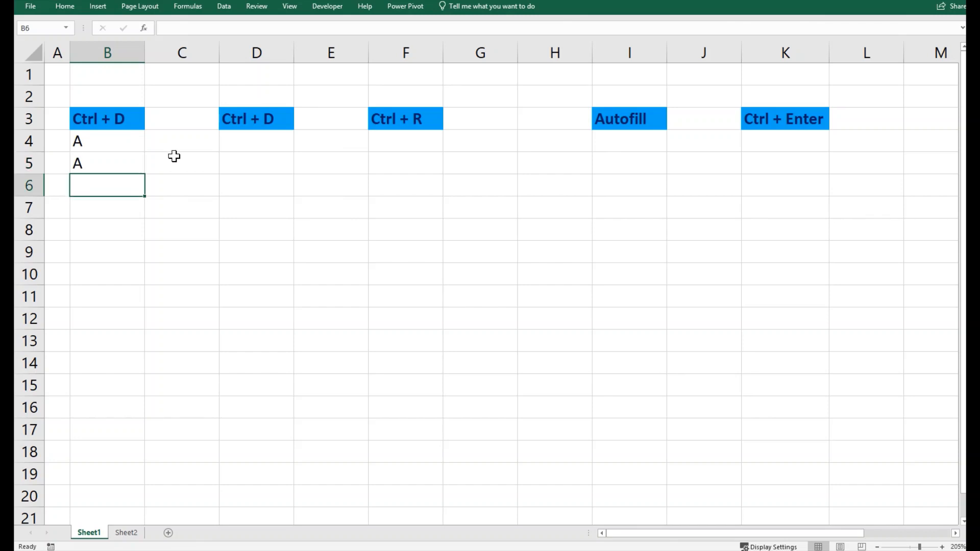
pyautogui.hotkey('ctrl', 'd')
# Step: Copy B4:B5 and paste the two A cells into D4:D5
pyautogui.moveTo(138, 146); pyautogui.dragTo(139, 161)
pyautogui.hotkey('ctrl', 'c')
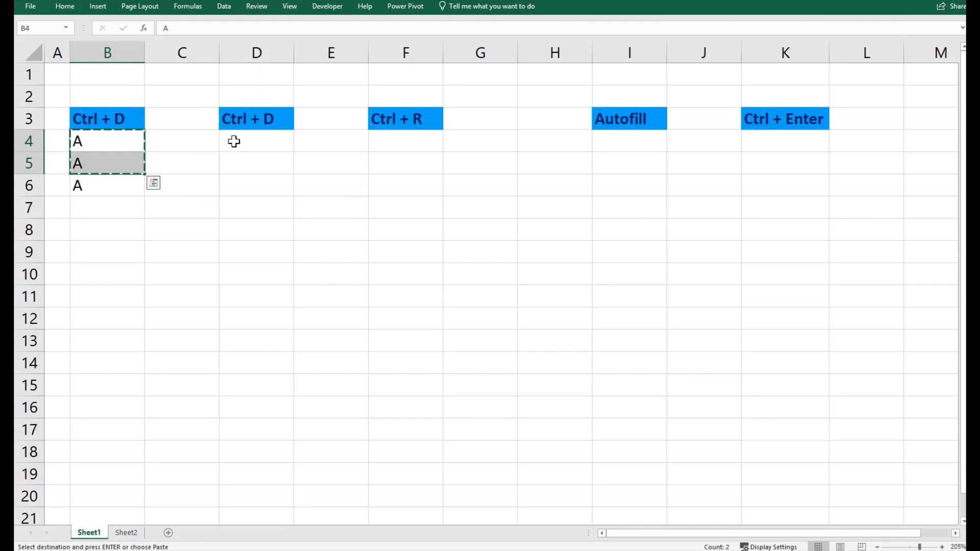
pyautogui.click(235, 142)
pyautogui.hotkey('ctrl', 'v')
pyautogui.click(250, 143)
pyautogui.press('Escape')
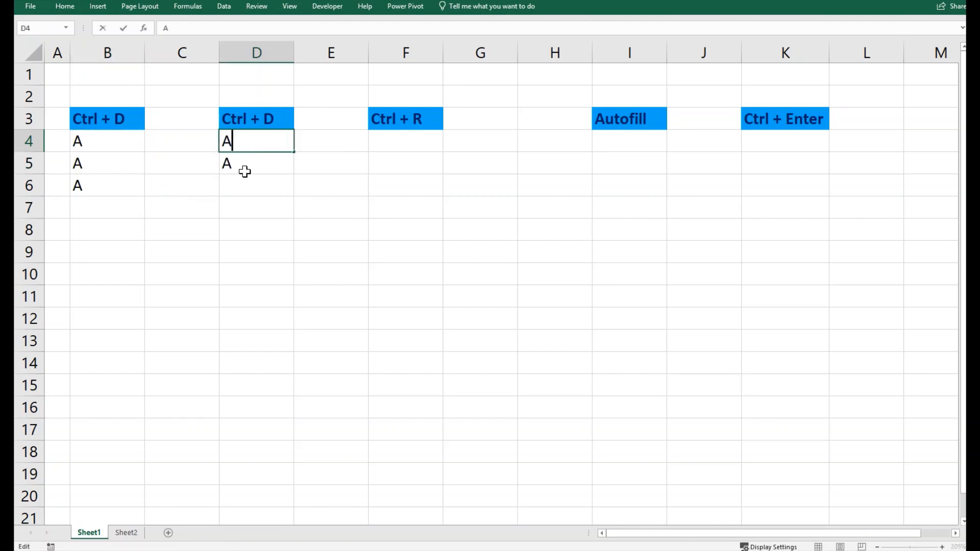
# Step: Select D4:D11 plus D13 and fill them with A using Ctrl+D
pyautogui.click(245, 185)
pyautogui.moveTo(245, 140); pyautogui.dragTo(243, 316)
pyautogui.keyDown('ctrl'); pyautogui.click(245, 341); pyautogui.keyUp('ctrl')
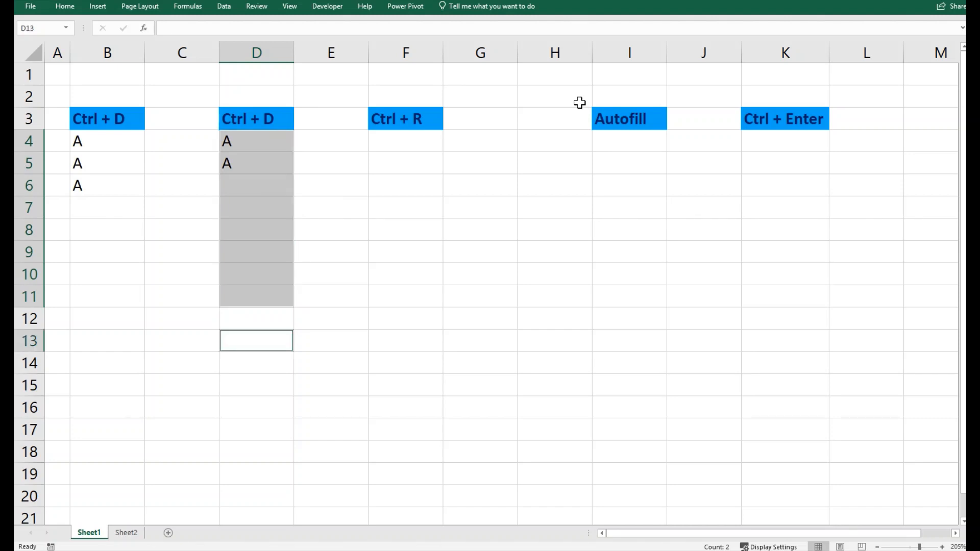
pyautogui.hotkey('ctrl', 'd')
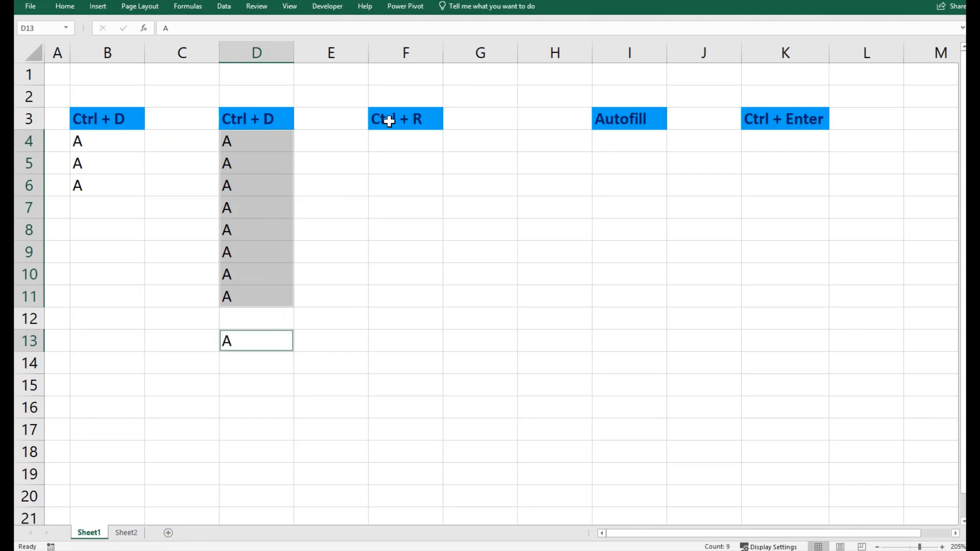
pyautogui.click(408, 139)
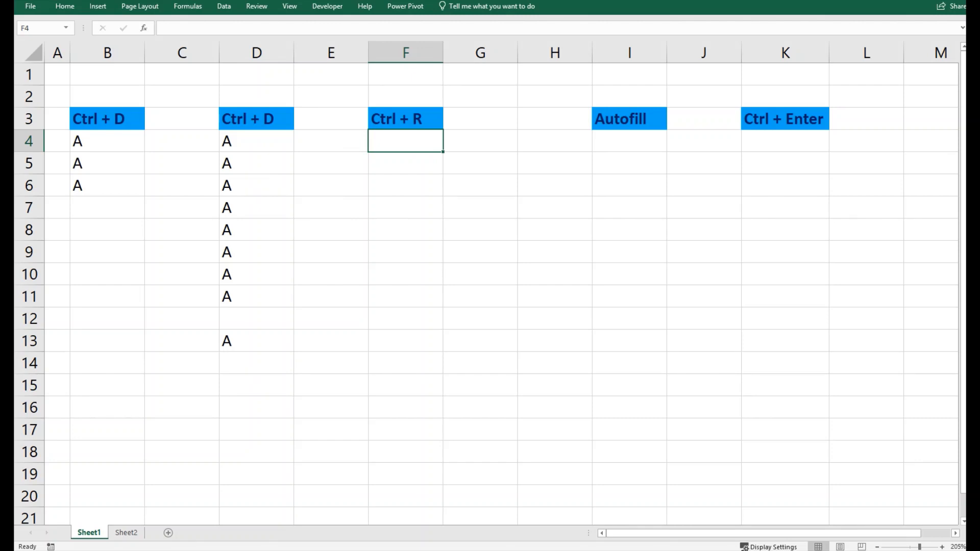
# Step: Copy the A values from D4:D11 and paste them into F4:F11
pyautogui.moveTo(117, 148); pyautogui.dragTo(114, 228)
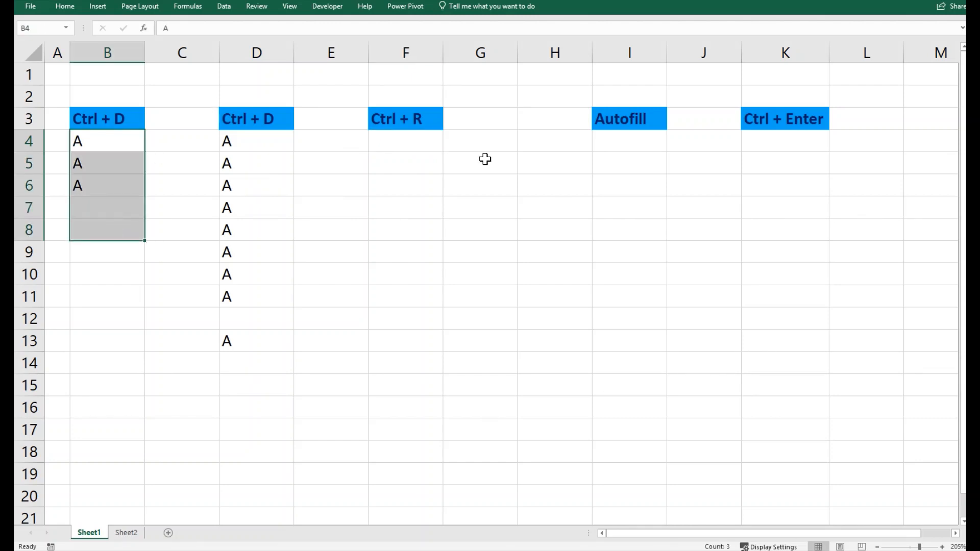
pyautogui.click(427, 123)
pyautogui.click(481, 141)
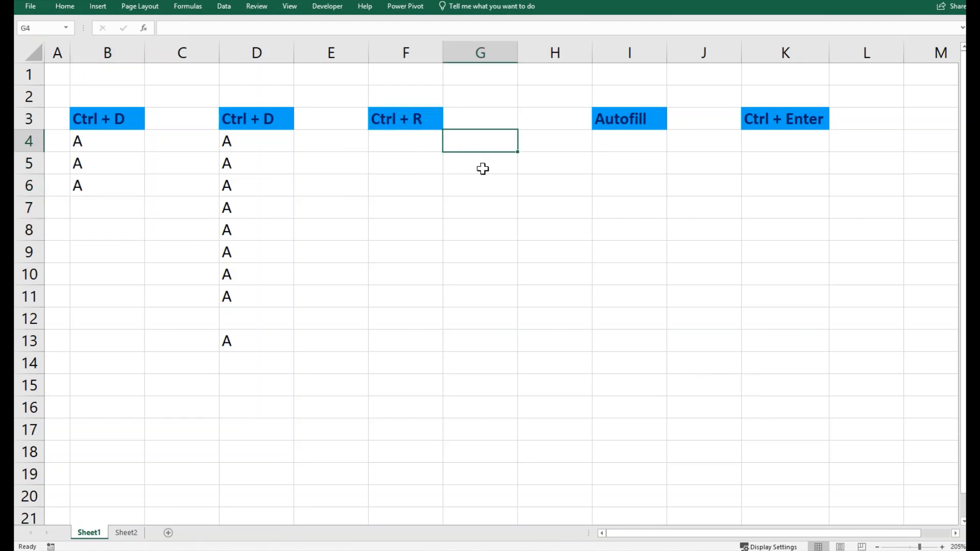
pyautogui.moveTo(482, 168); pyautogui.dragTo(483, 253)
pyautogui.moveTo(278, 147); pyautogui.dragTo(284, 290)
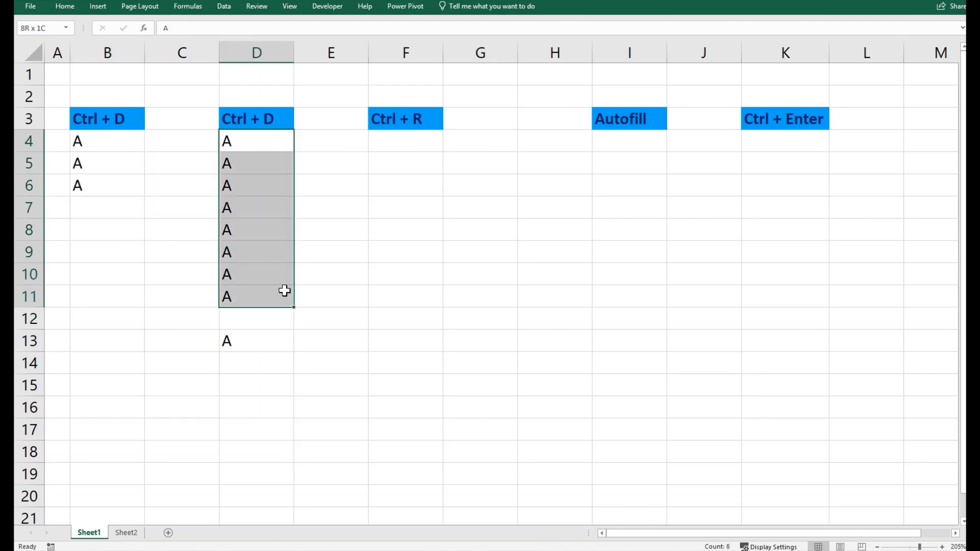
pyautogui.hotkey('ctrl', 'c')
pyautogui.click(406, 143)
pyautogui.hotkey('ctrl', 'v')
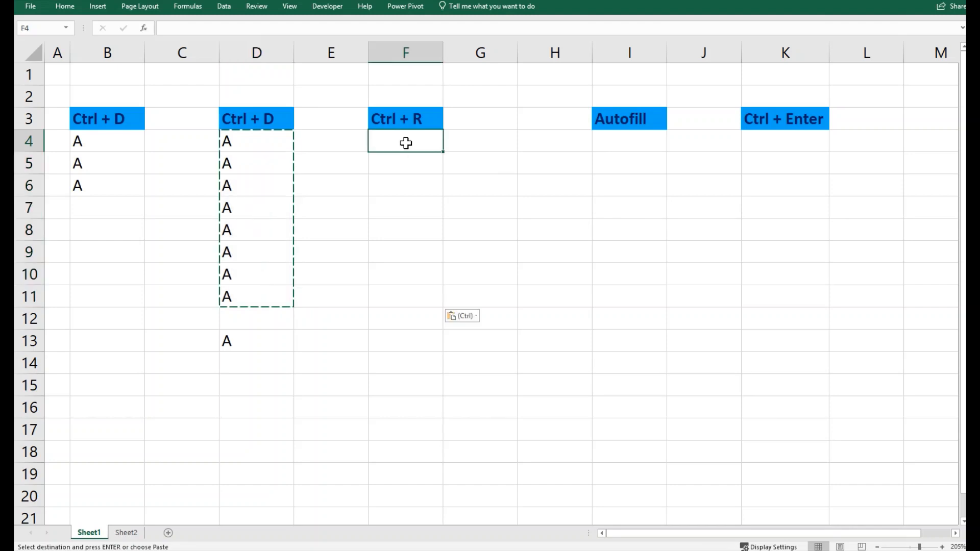
pyautogui.press('Escape')
# Step: Fill G4:G11 with A from column F using Ctrl+R on F4:G11
pyautogui.moveTo(415, 141); pyautogui.dragTo(472, 299)
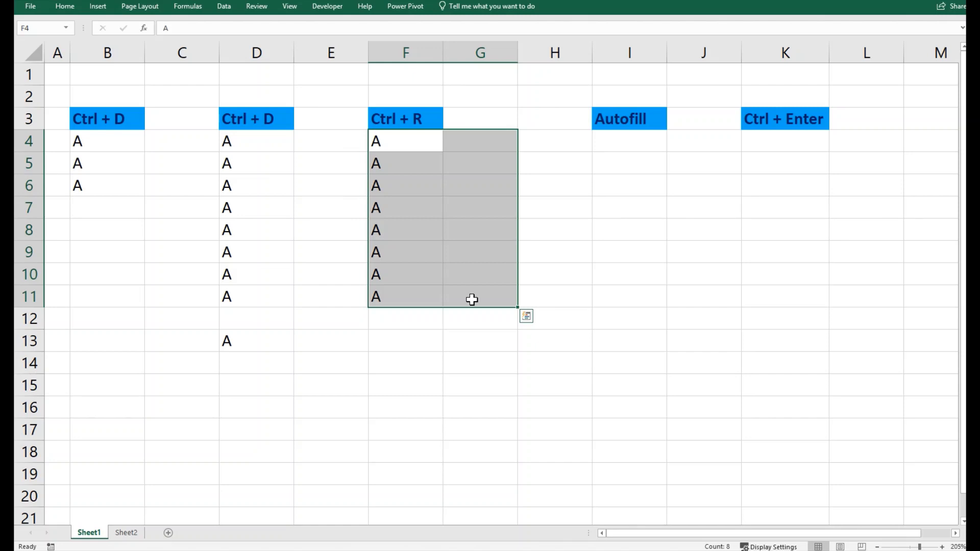
pyautogui.hotkey('ctrl', 'r')
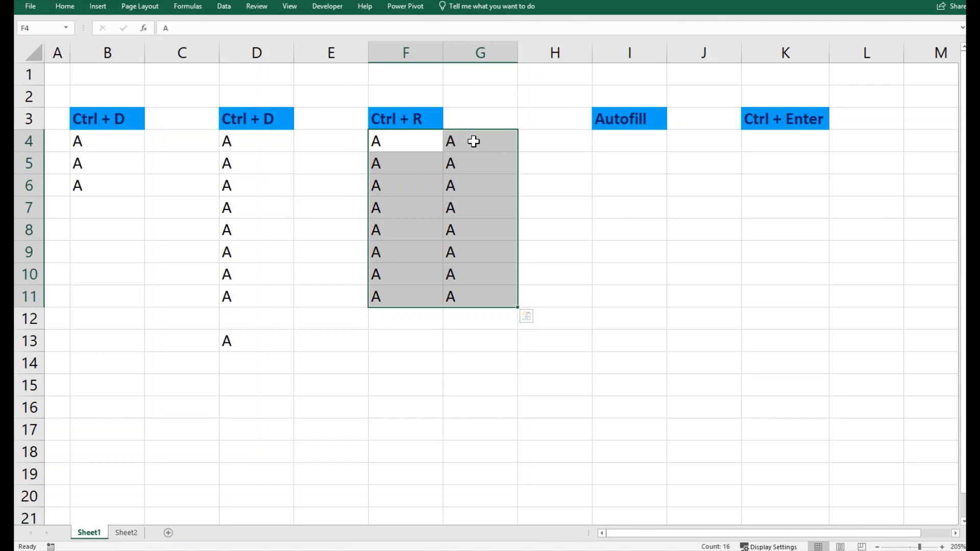
pyautogui.click(598, 172)
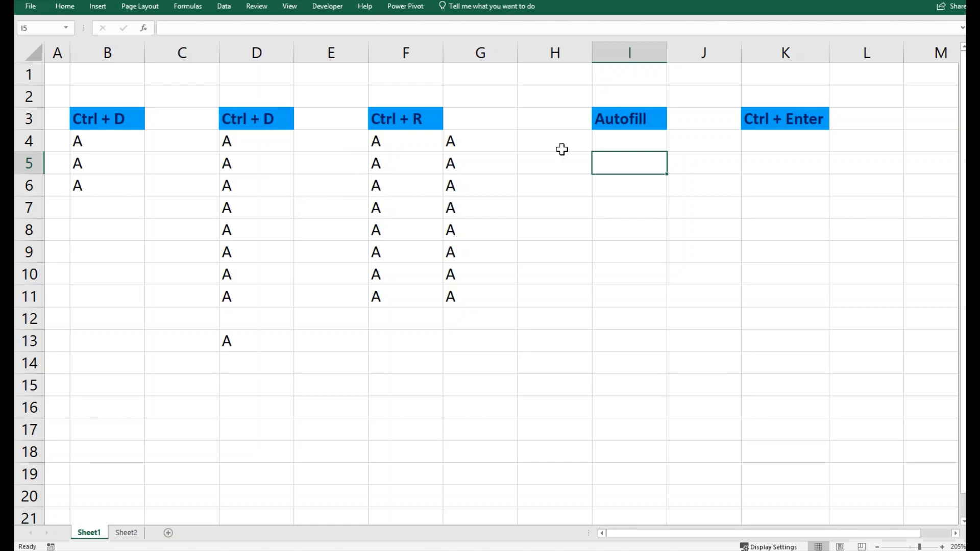
# Step: Enter A in I4 and drag its fill handle to extend it through I16
pyautogui.click(633, 145)
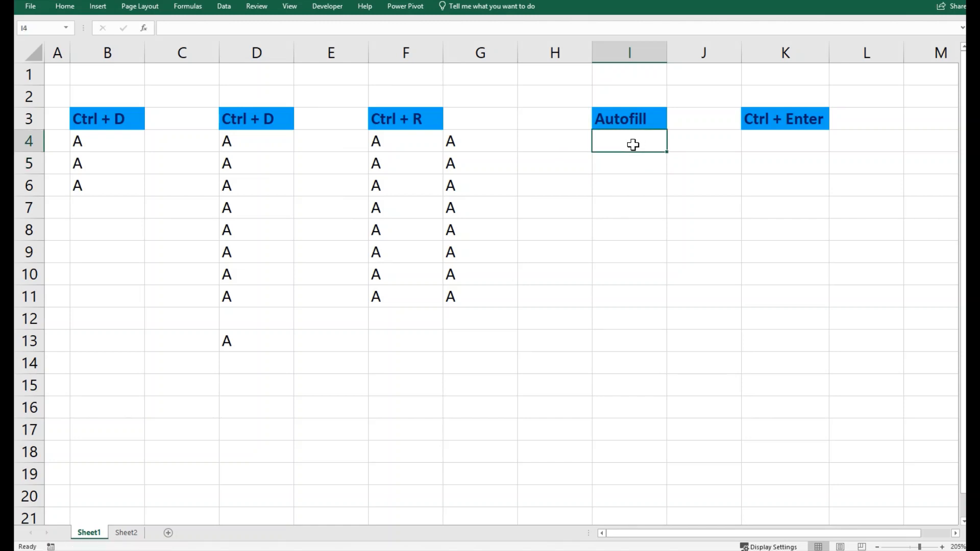
pyautogui.write('A')
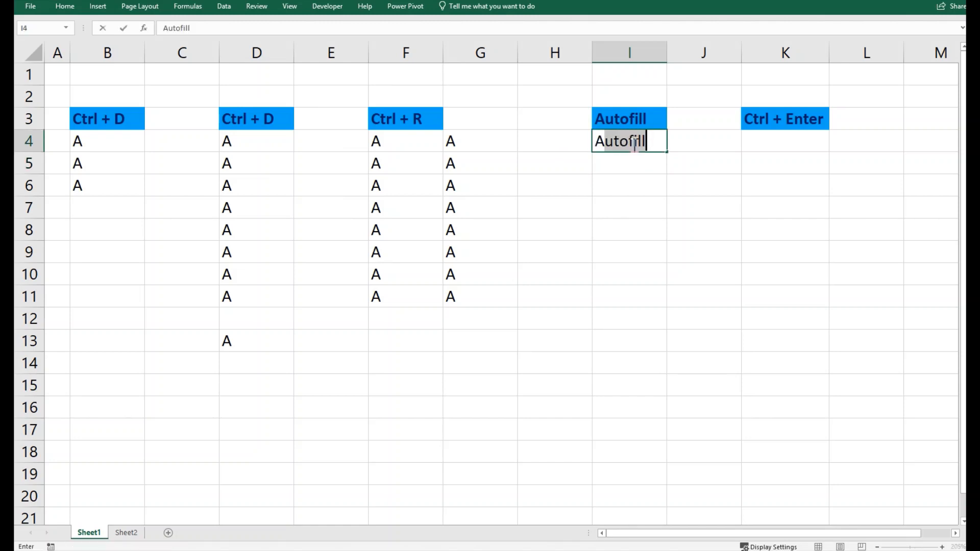
pyautogui.press('Delete')
pyautogui.hotkey('ctrl', 'Return')
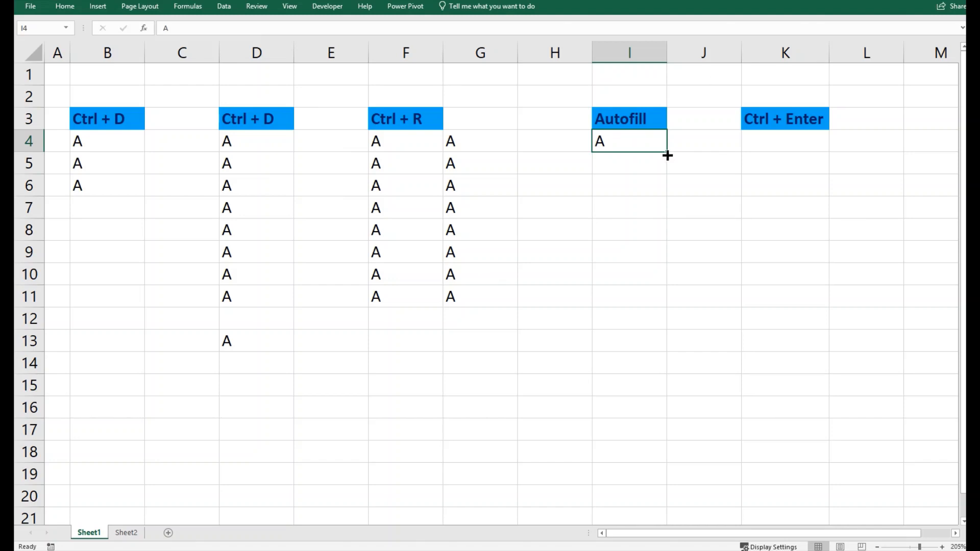
pyautogui.moveTo(667, 155); pyautogui.dragTo(657, 416)
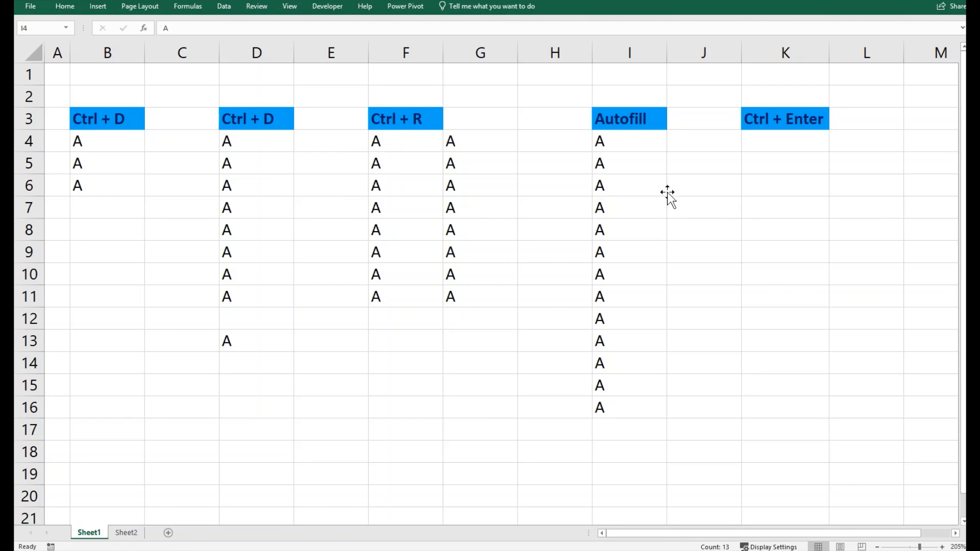
pyautogui.click(658, 170)
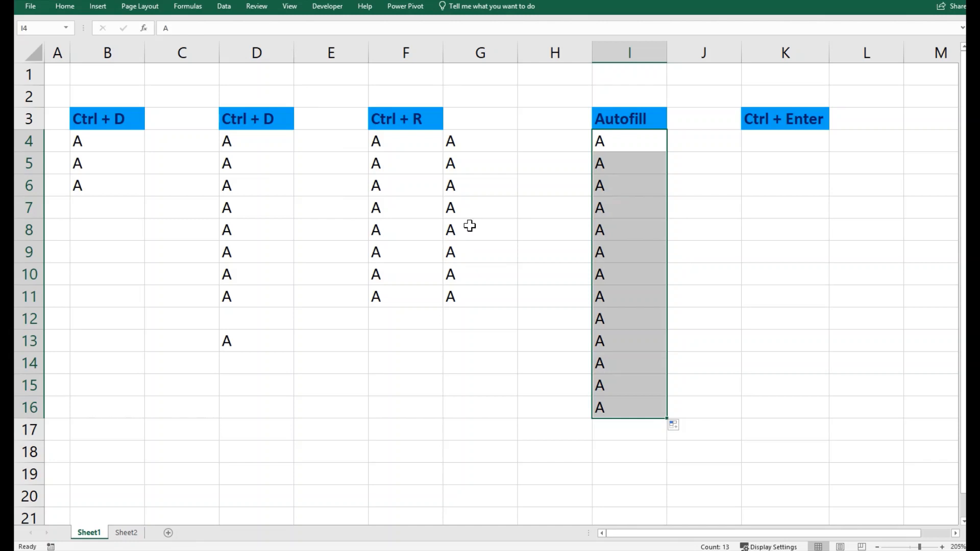
pyautogui.click(796, 147)
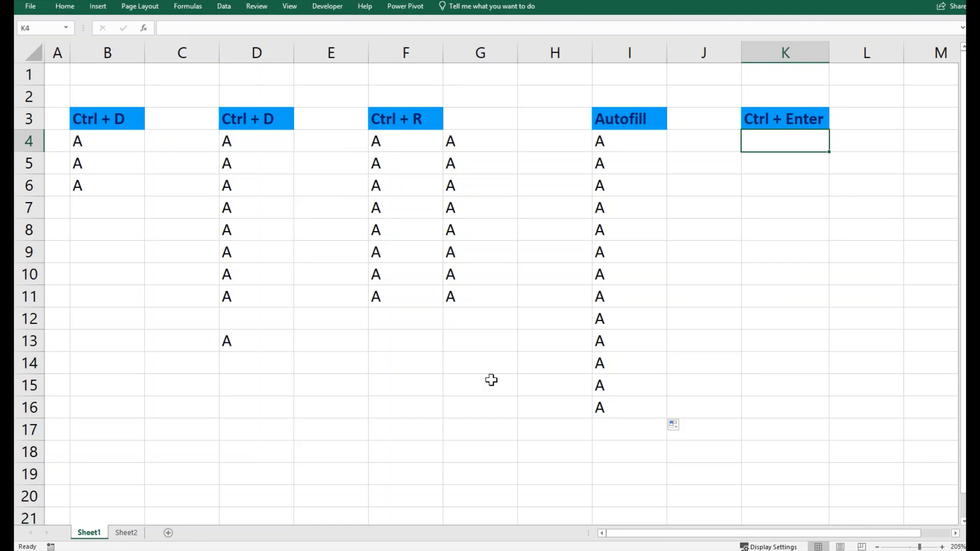
pyautogui.moveTo(778, 146); pyautogui.dragTo(866, 387)
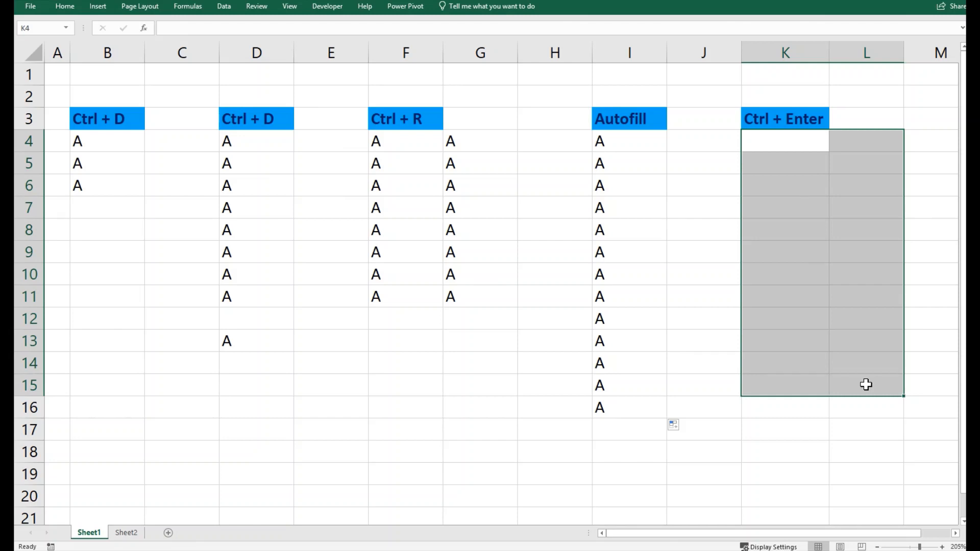
pyautogui.write('T')
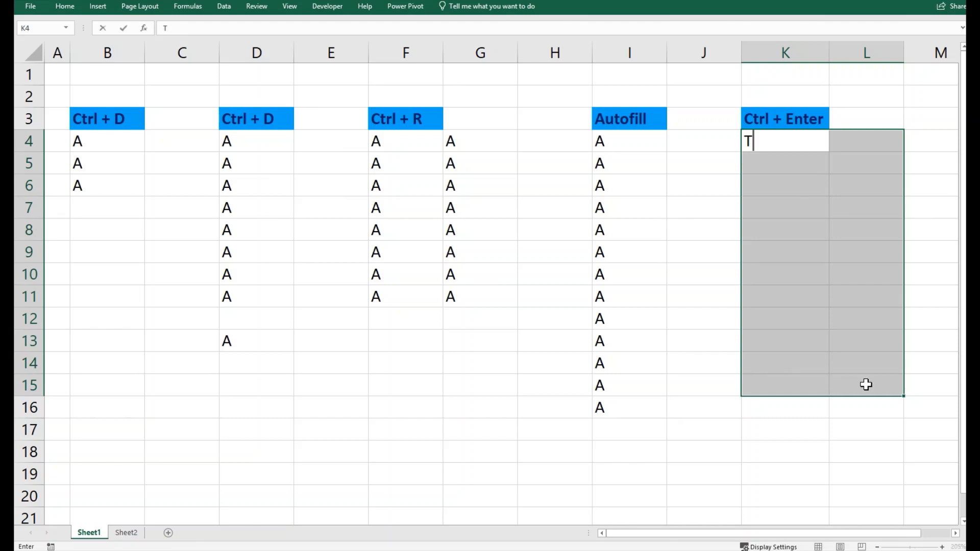
pyautogui.write('YPE')
pyautogui.hotkey('ctrl', 'Return')
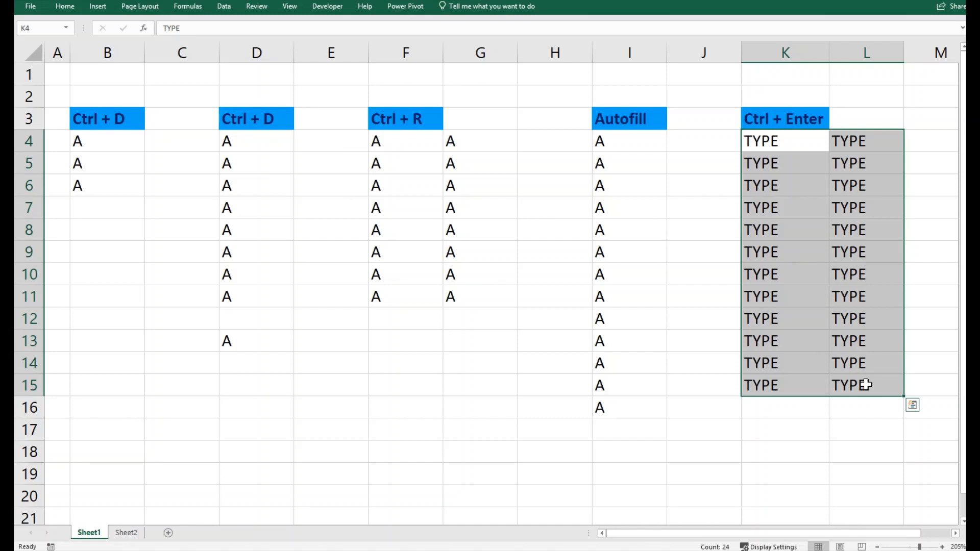
pyautogui.press('Delete')
# Step: Put A into every cell of J4:L16 at once with Ctrl+Enter
pyautogui.click(797, 267)
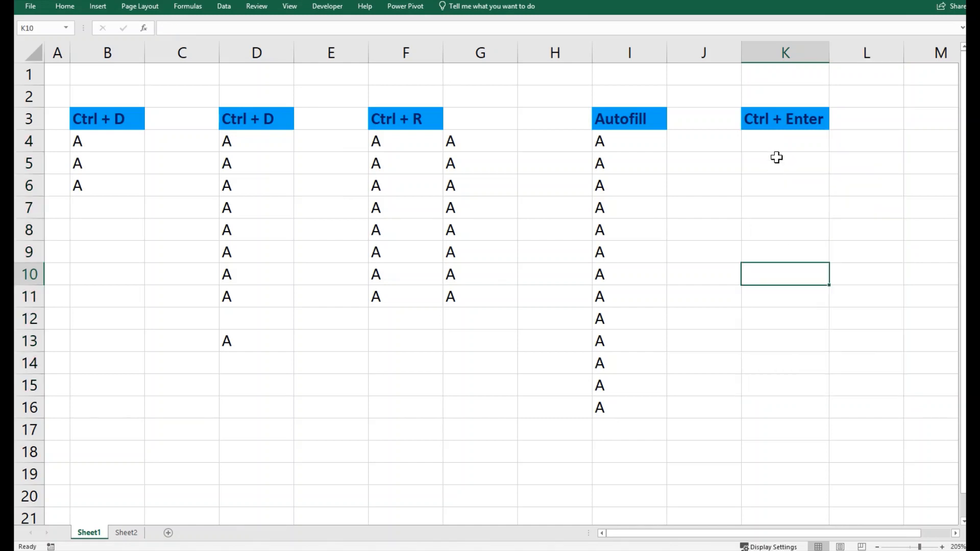
pyautogui.moveTo(722, 142); pyautogui.dragTo(847, 409)
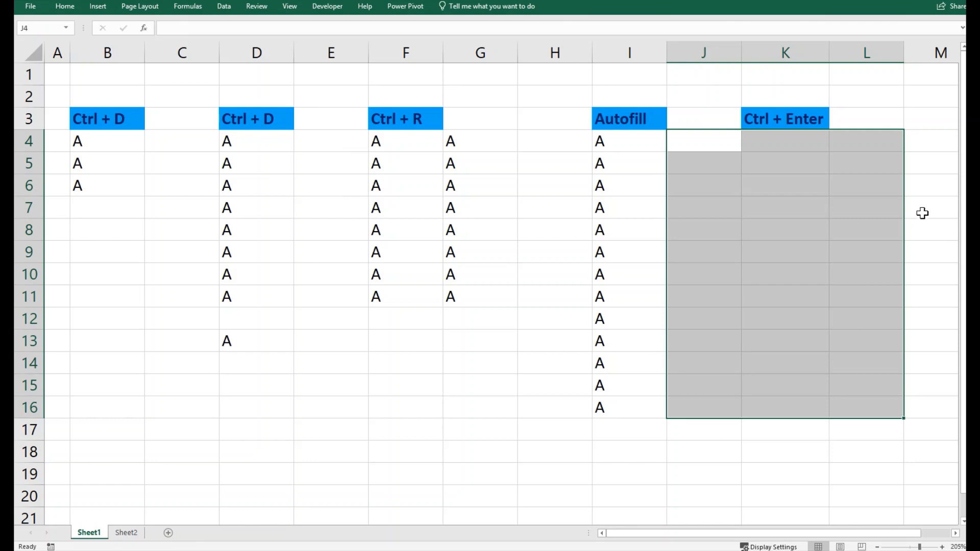
pyautogui.write('A')
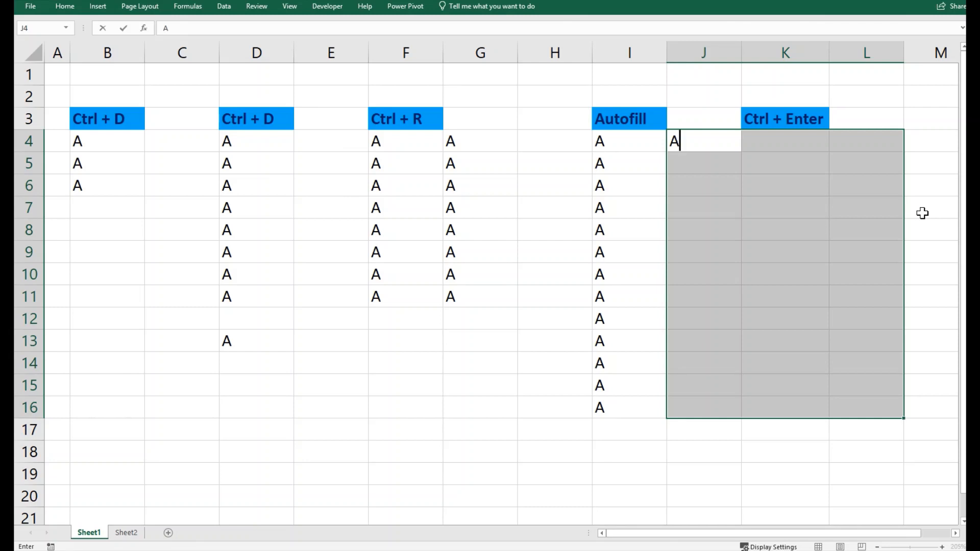
pyautogui.hotkey('ctrl', 'Return')
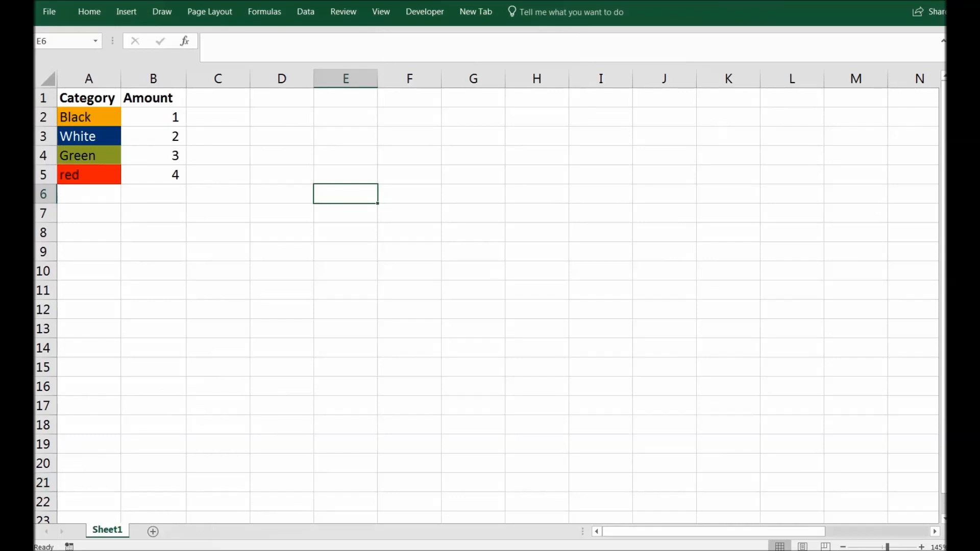
# Step: Return to the Category/Amount workbook, check the A1:B5 table, and select D6:H7
pyautogui.hotkey('alt', 'F11')
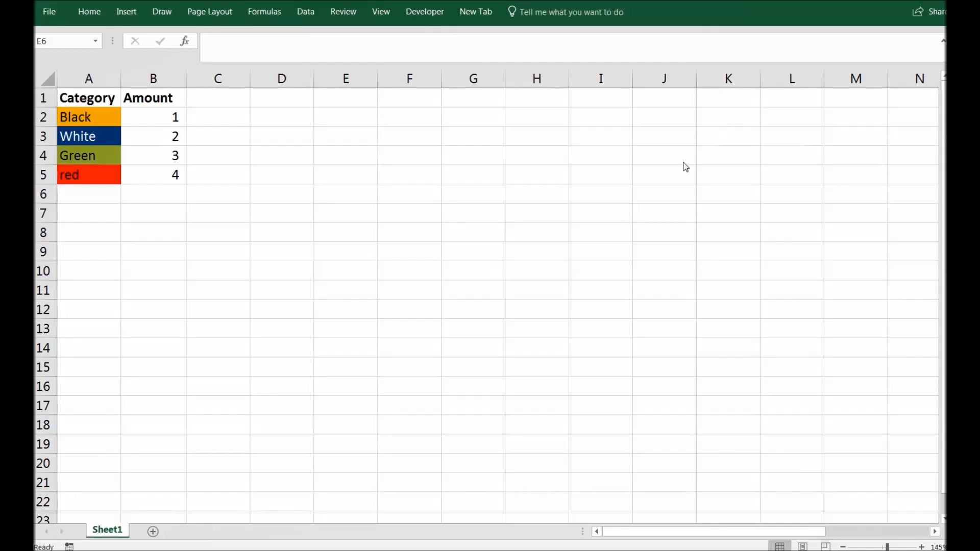
pyautogui.click(628, 202)
pyautogui.moveTo(88, 106); pyautogui.dragTo(151, 175)
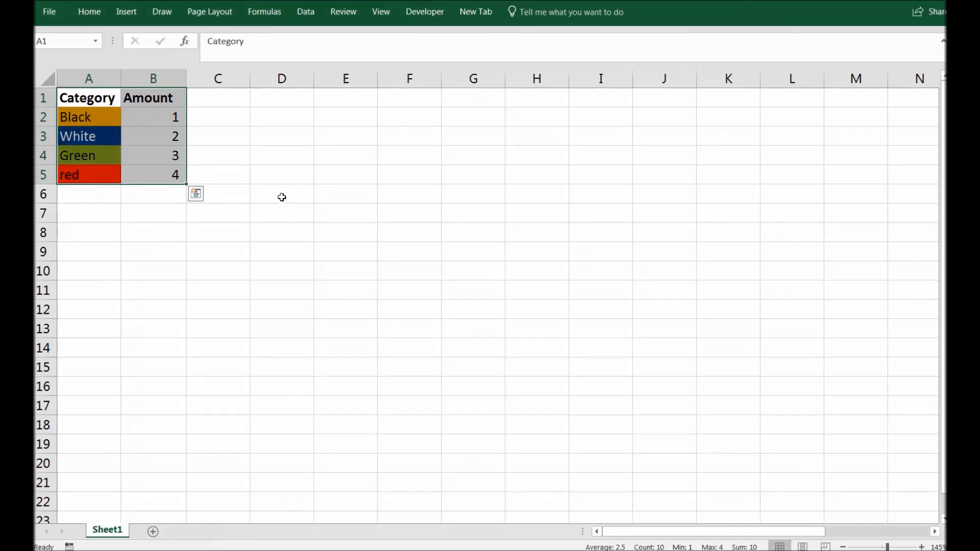
pyautogui.moveTo(282, 198); pyautogui.dragTo(518, 215)
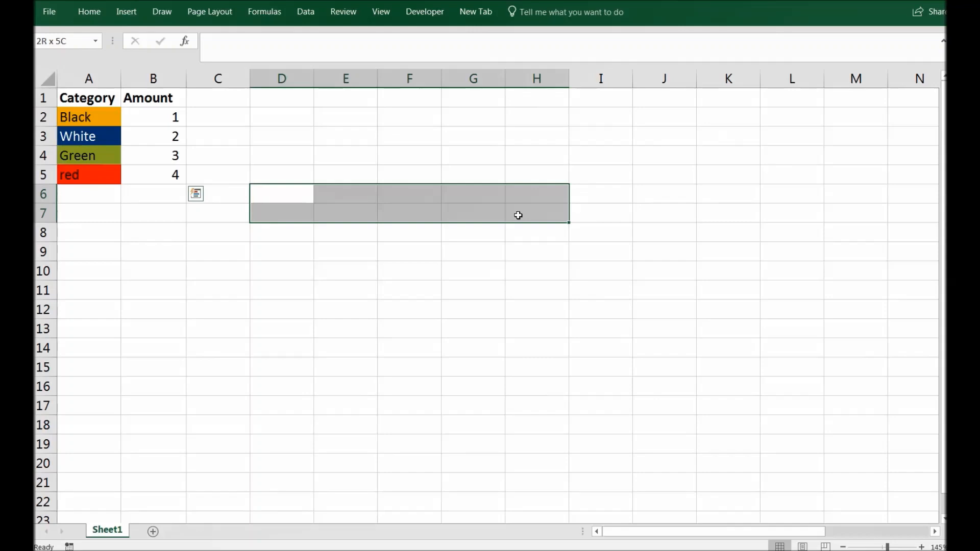
# Step: Enter =TRANSPOSE(A1:B5) as an array formula across D6:H7
pyautogui.moveTo(518, 215); pyautogui.dragTo(518, 215)
pyautogui.write('=')
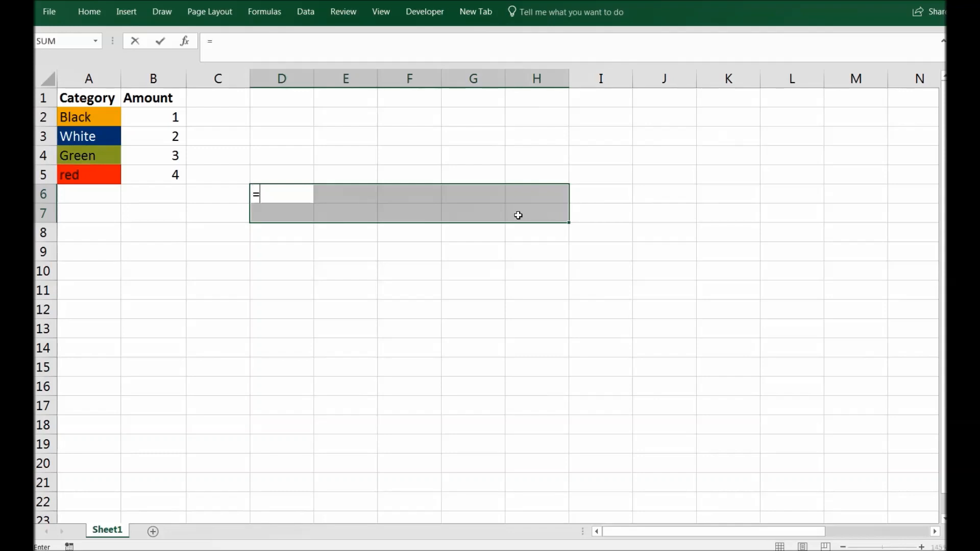
pyautogui.write('Transpose')
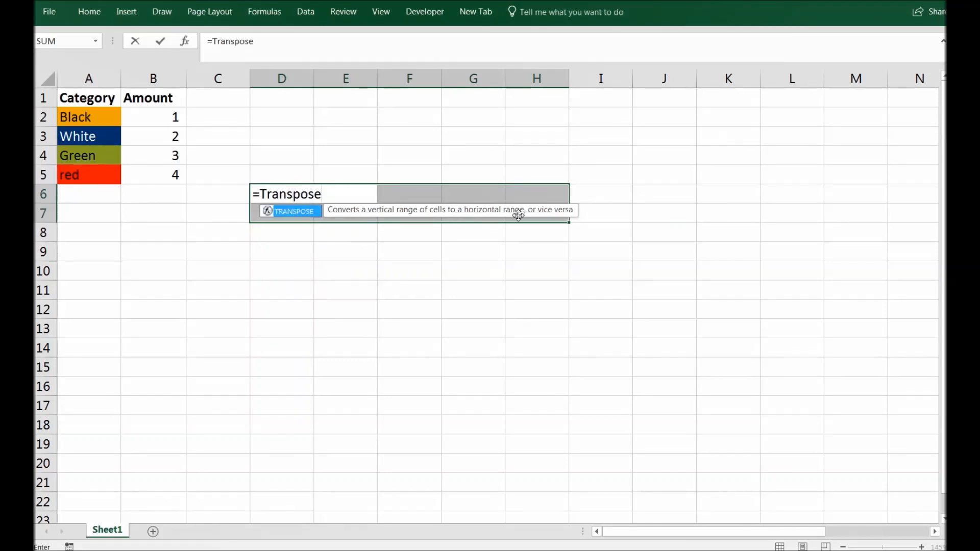
pyautogui.write('(')
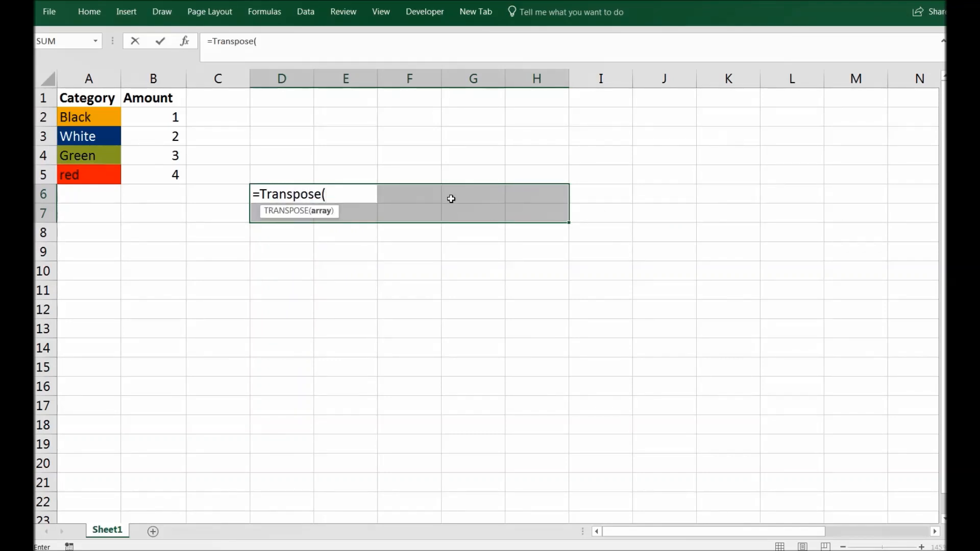
pyautogui.moveTo(108, 99); pyautogui.dragTo(165, 181)
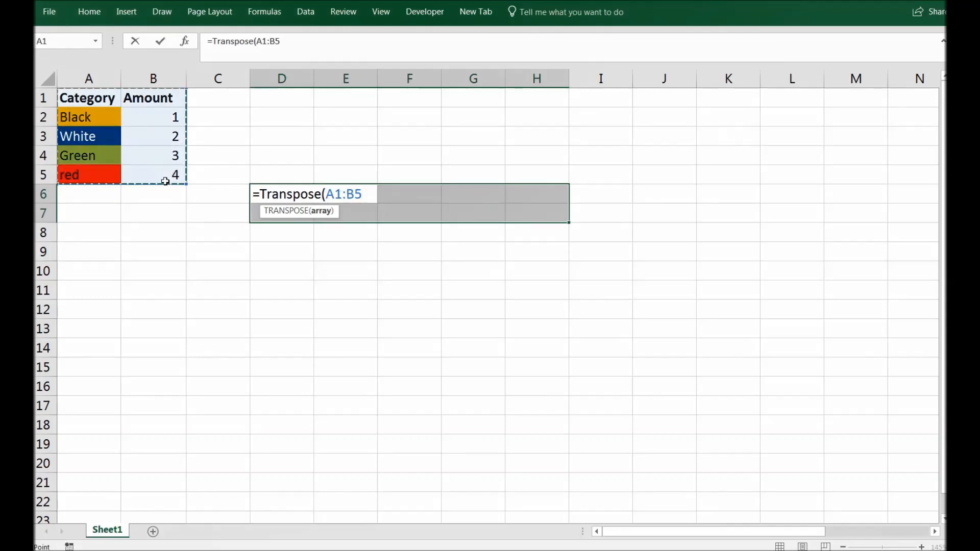
pyautogui.write(')')
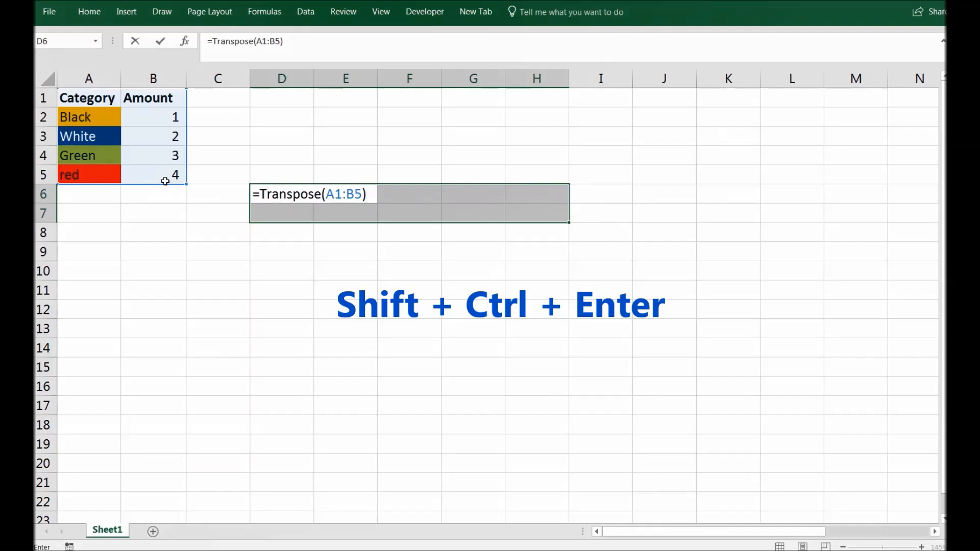
pyautogui.hotkey('ctrl', 'shift', 'Return')
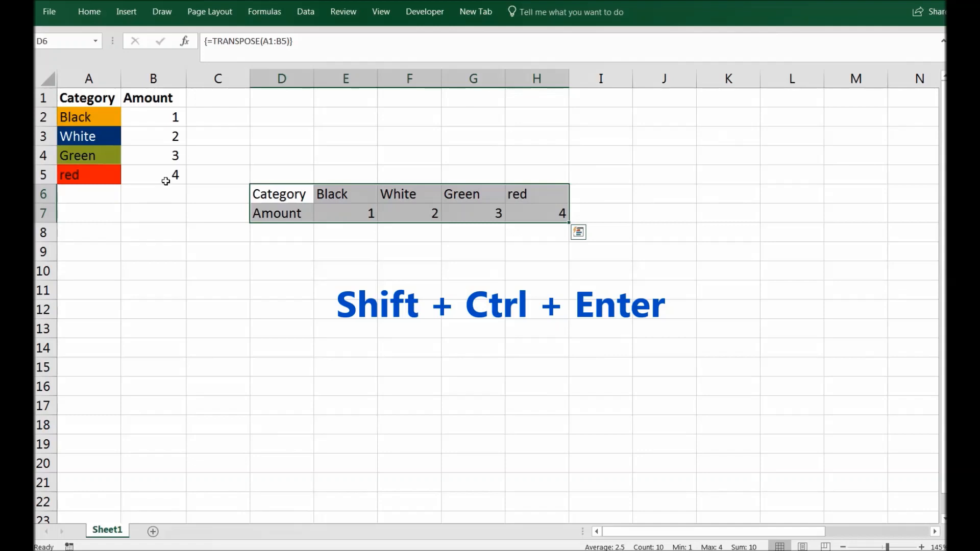
pyautogui.click(311, 234)
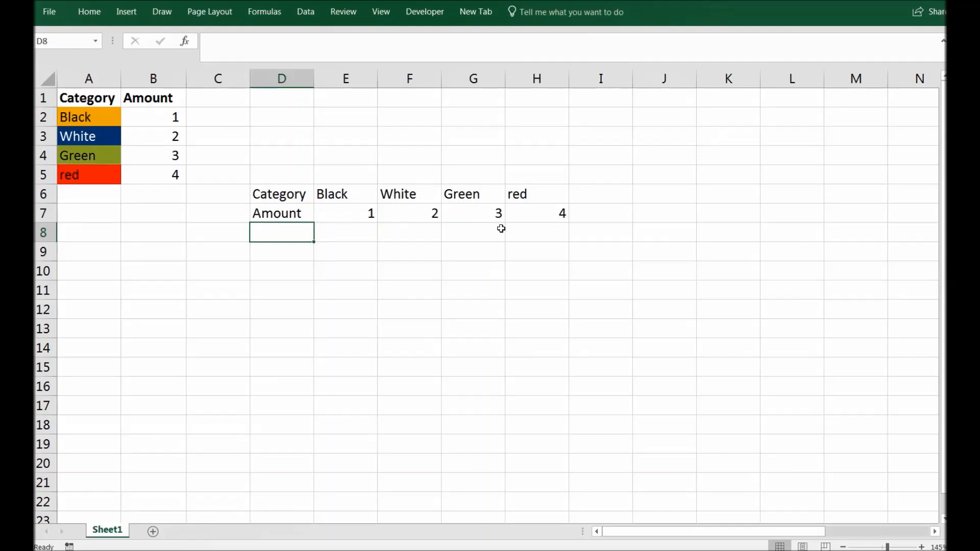
# Step: Check H7's array formula, then rename the categories Black to Yellow and White to Blue
pyautogui.click(517, 213)
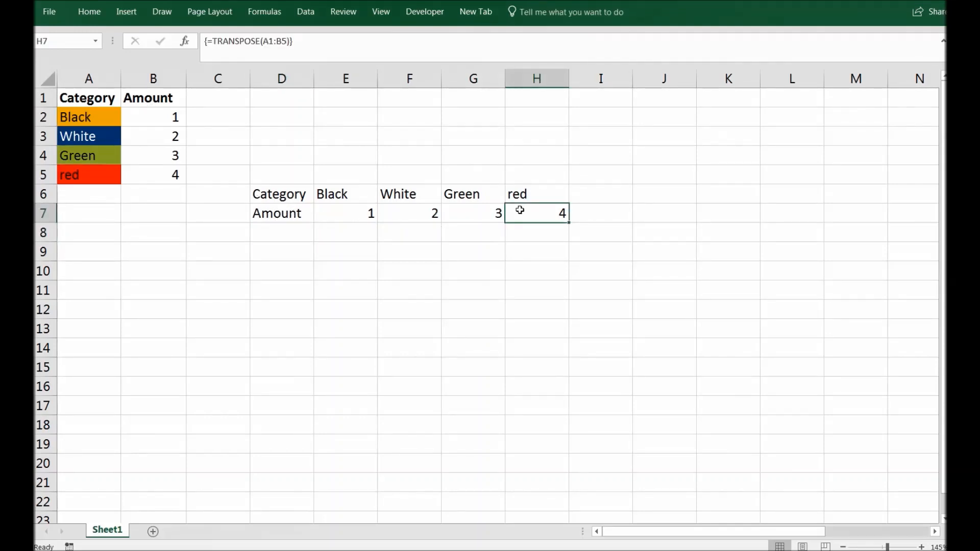
pyautogui.click(110, 122)
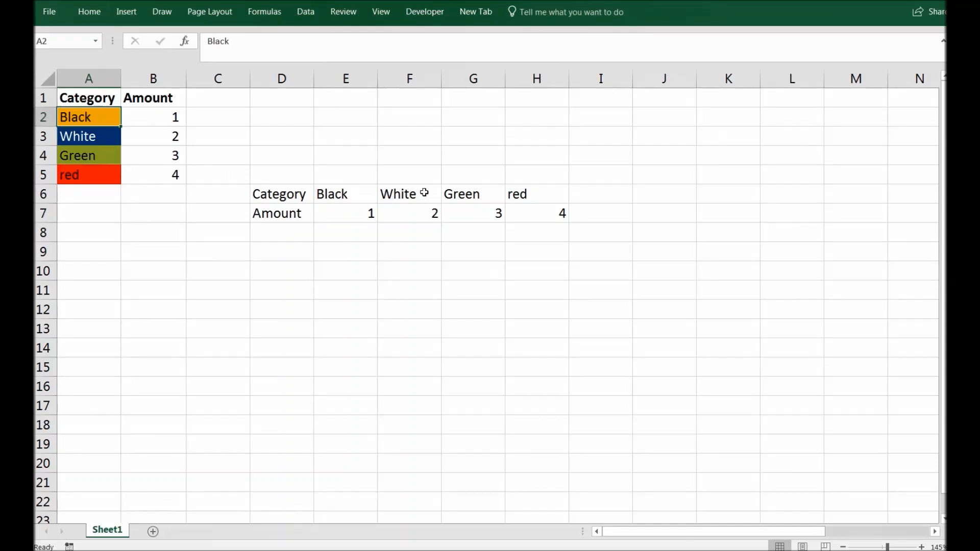
pyautogui.click(319, 141)
pyautogui.write('Yellow')
pyautogui.press('Return')
pyautogui.write('B')
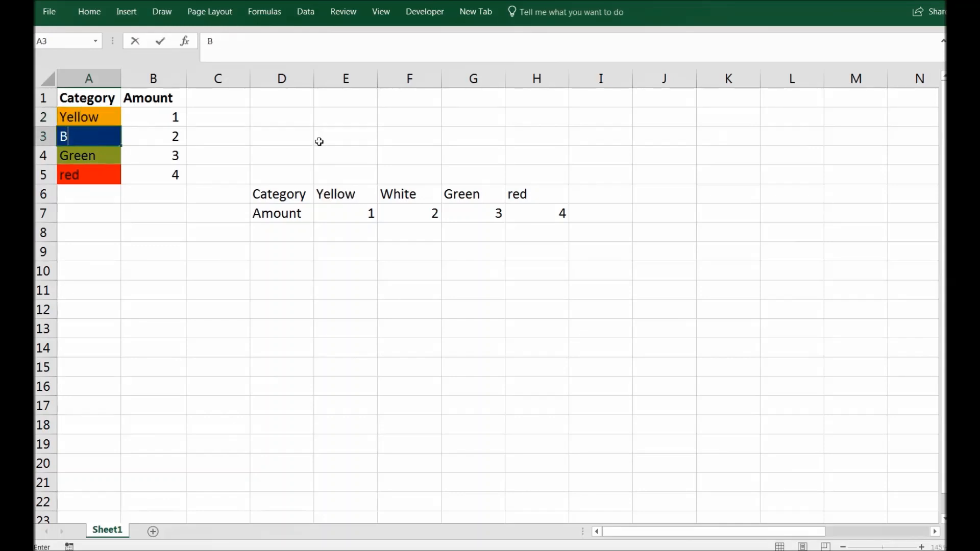
pyautogui.write('lue')
pyautogui.press('Return')
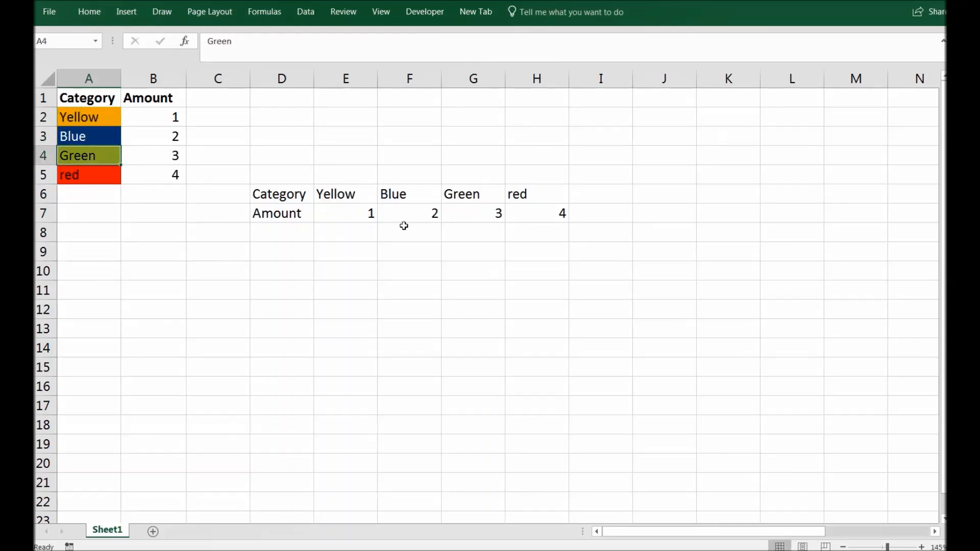
# Step: Change the amounts in B2:B5 to 4, 3, 2 and 1
pyautogui.click(176, 122)
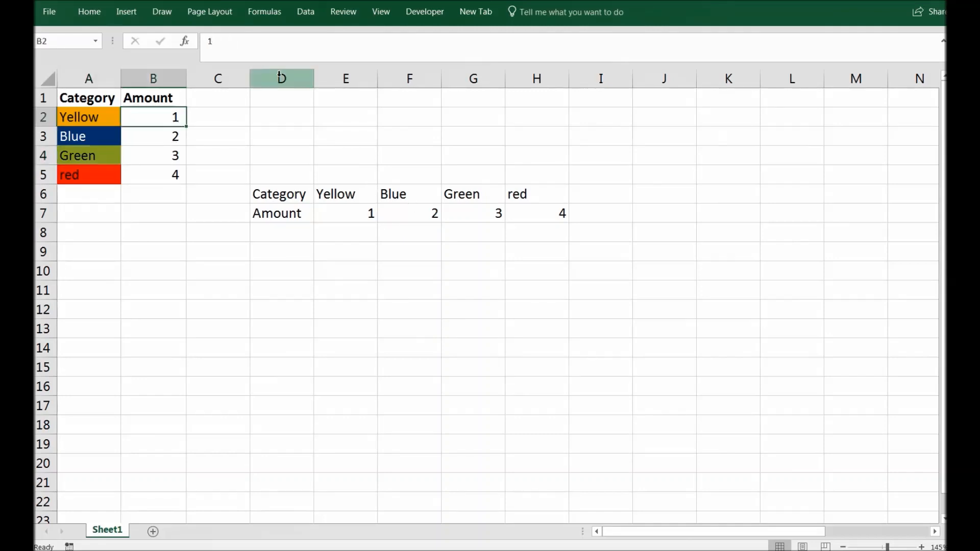
pyautogui.write('4')
pyautogui.press('Return')
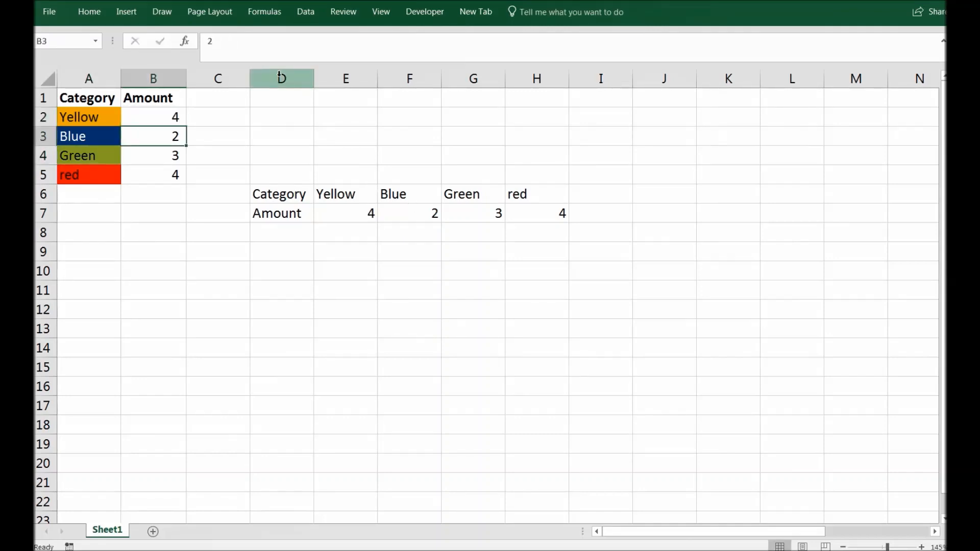
pyautogui.write('3')
pyautogui.press('Return')
pyautogui.write('2')
pyautogui.press('Return')
pyautogui.write('1')
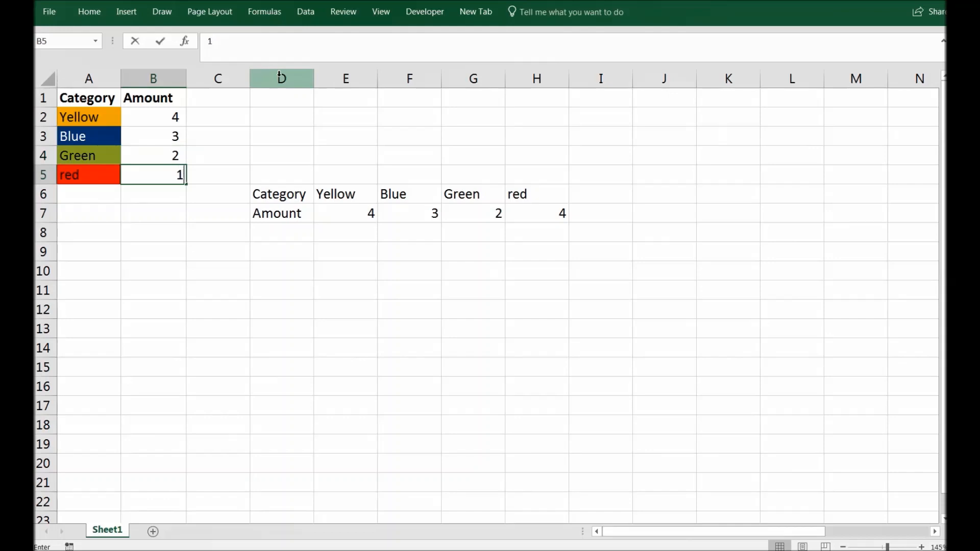
pyautogui.press('Return')
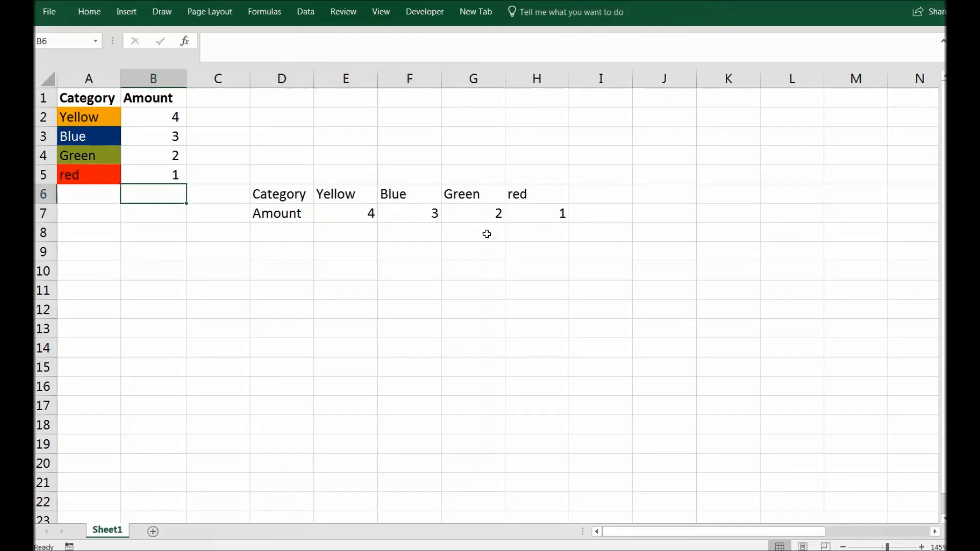